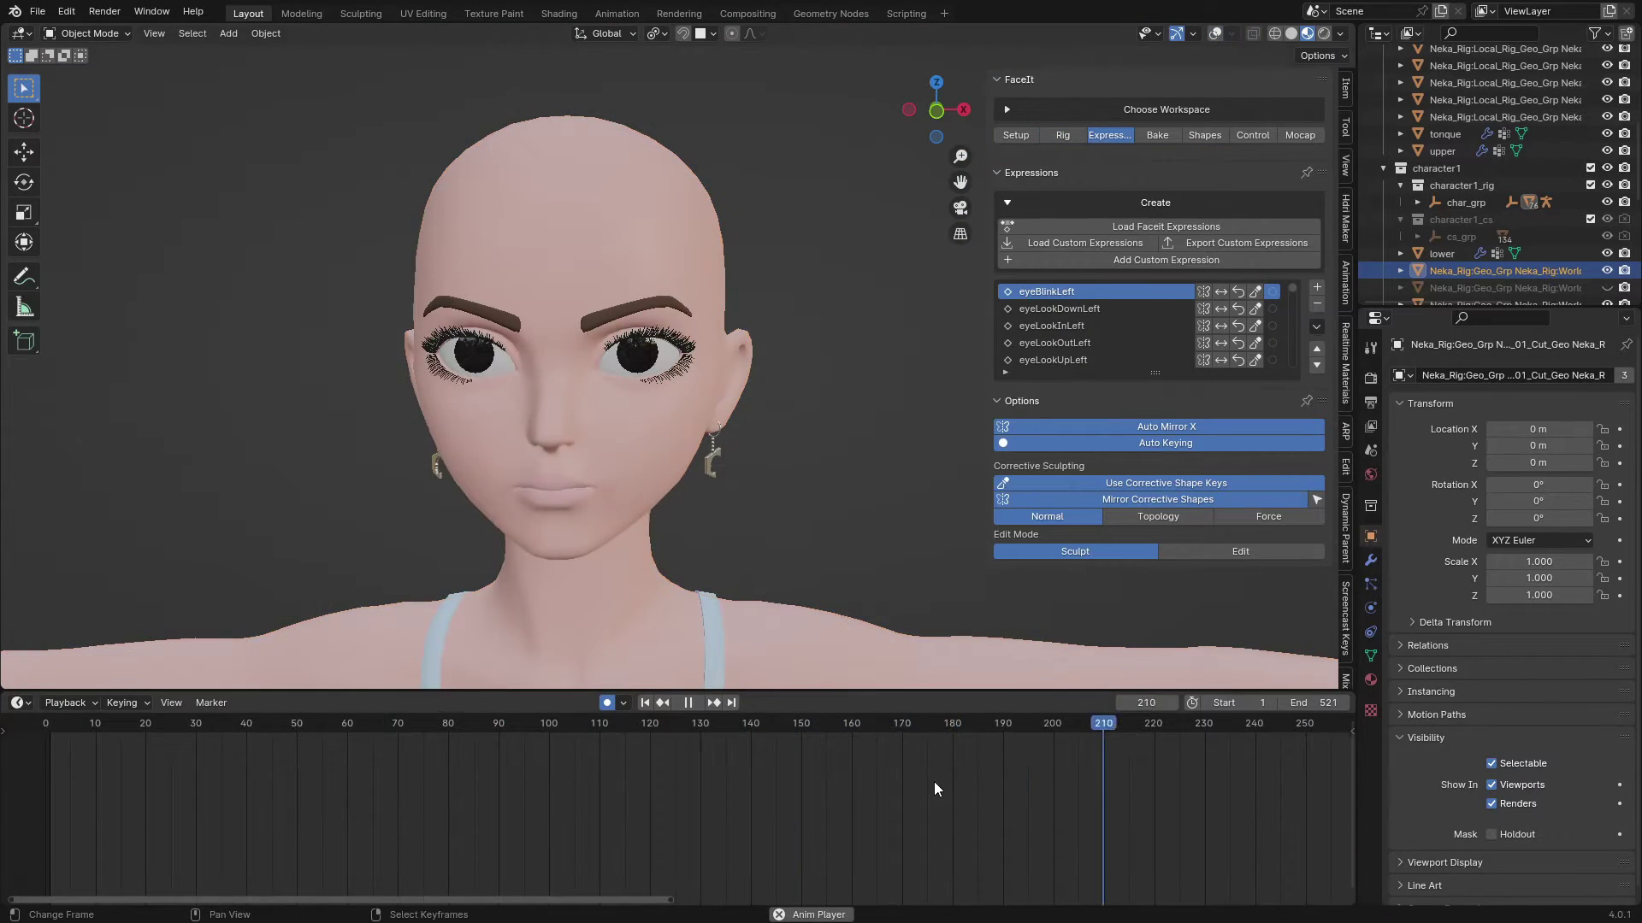
scroll(934, 781, "down", 8)
scroll(746, 522, "up", 3)
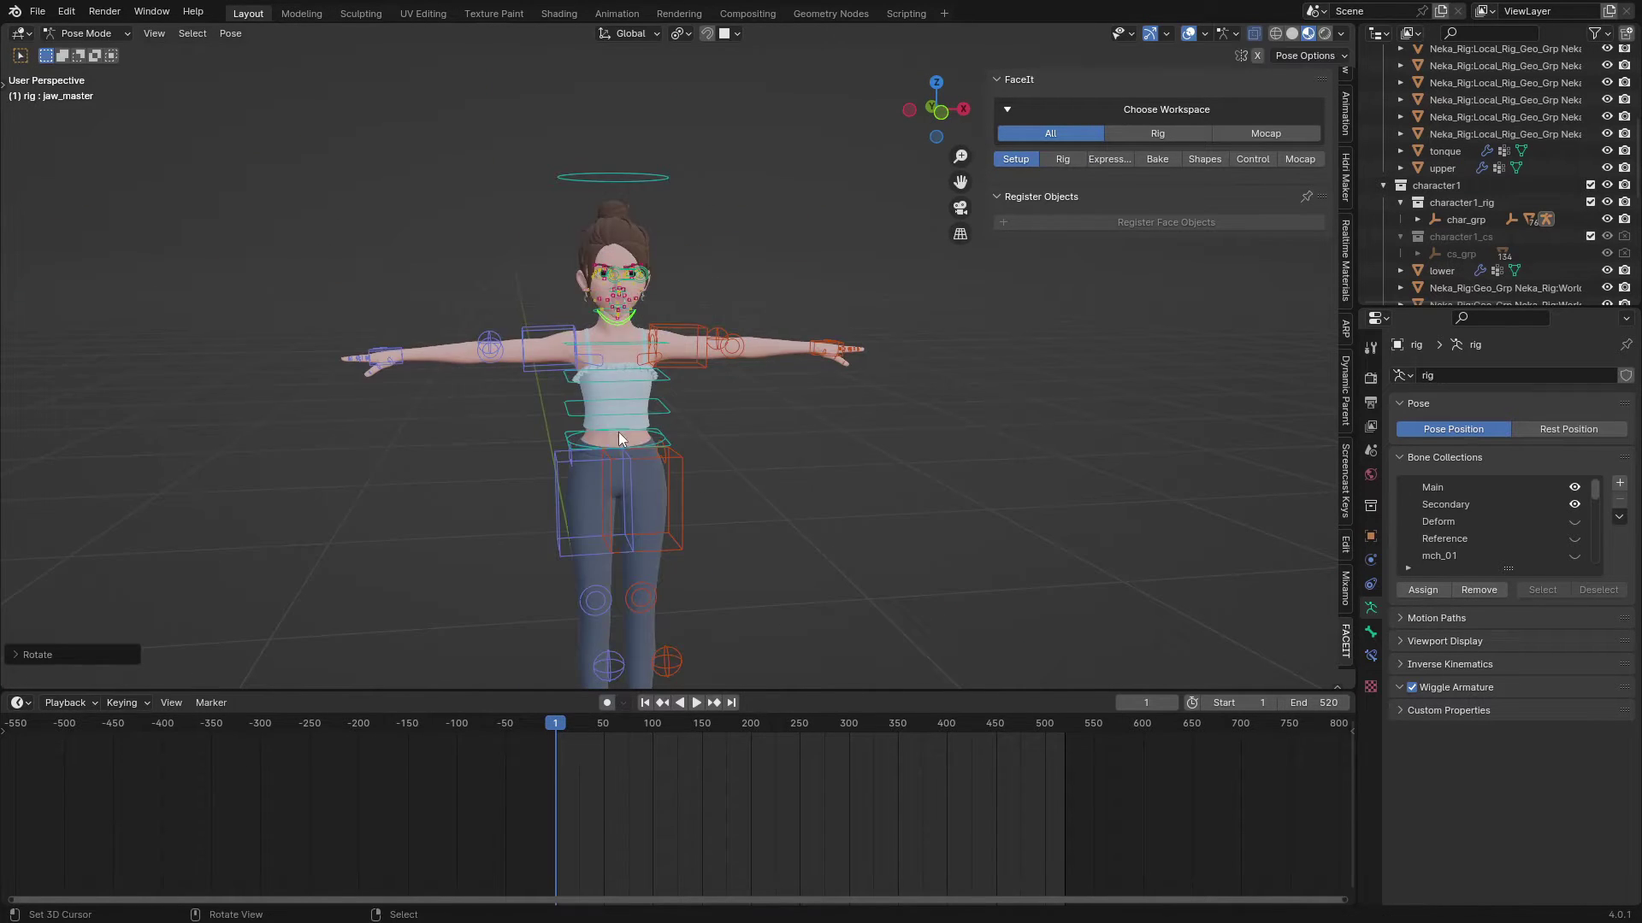
scroll(618, 439, "up", 1)
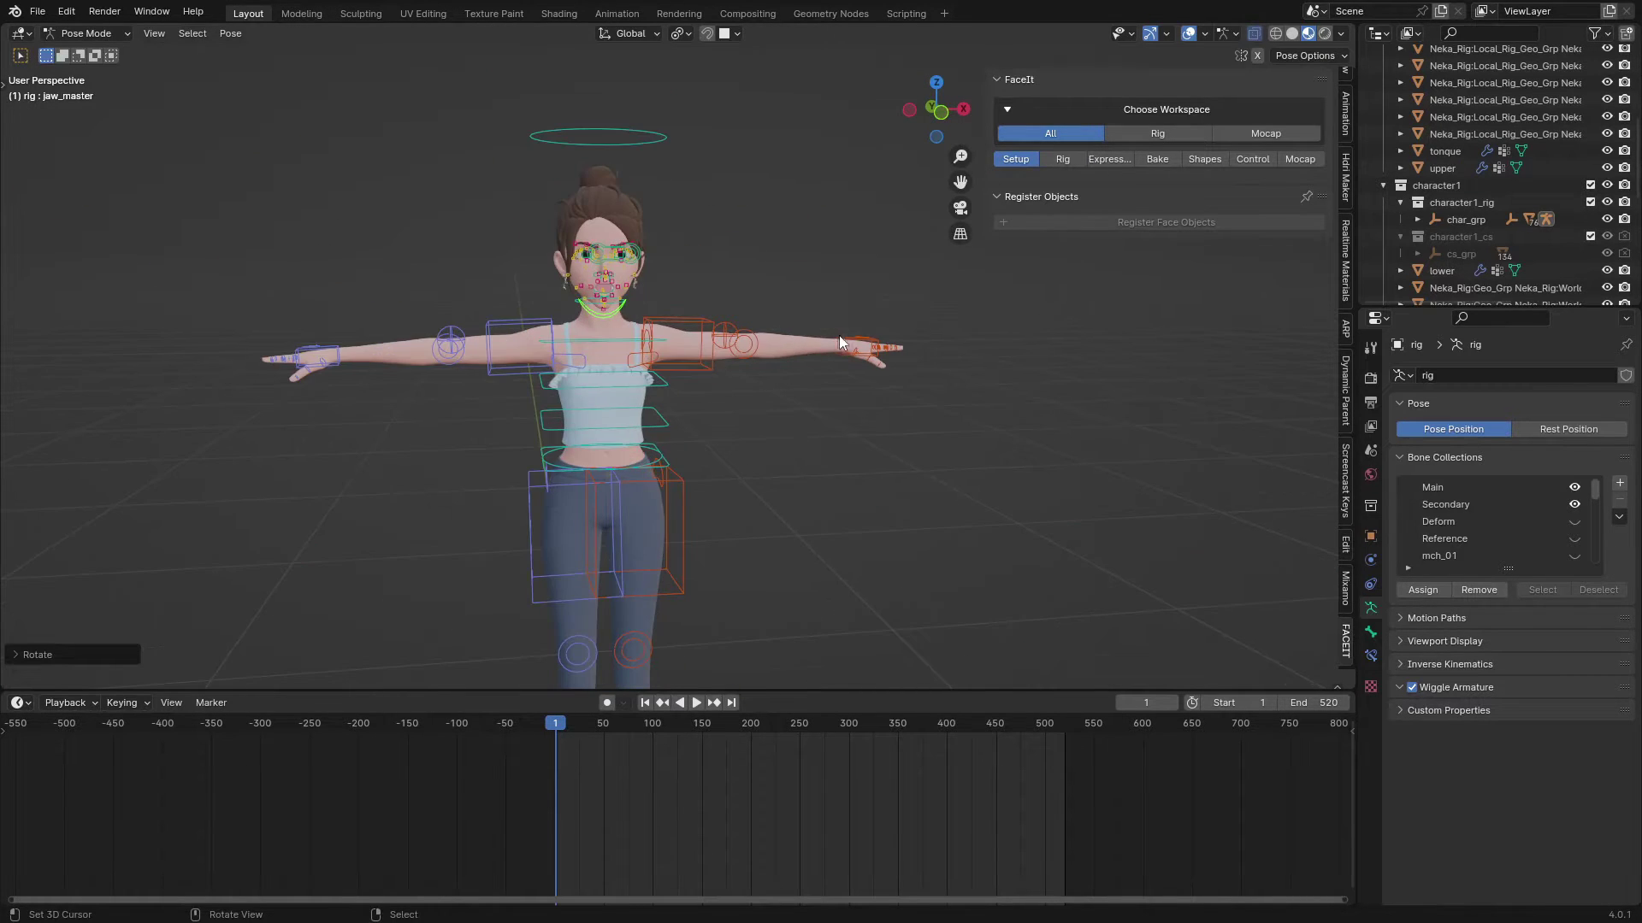
right_click(843, 344)
key("g")
right_click(817, 201)
scroll(678, 342, "up", 7)
middle_click_drag(599, 214, 412, 397, "shift")
scroll(547, 359, "up", 3)
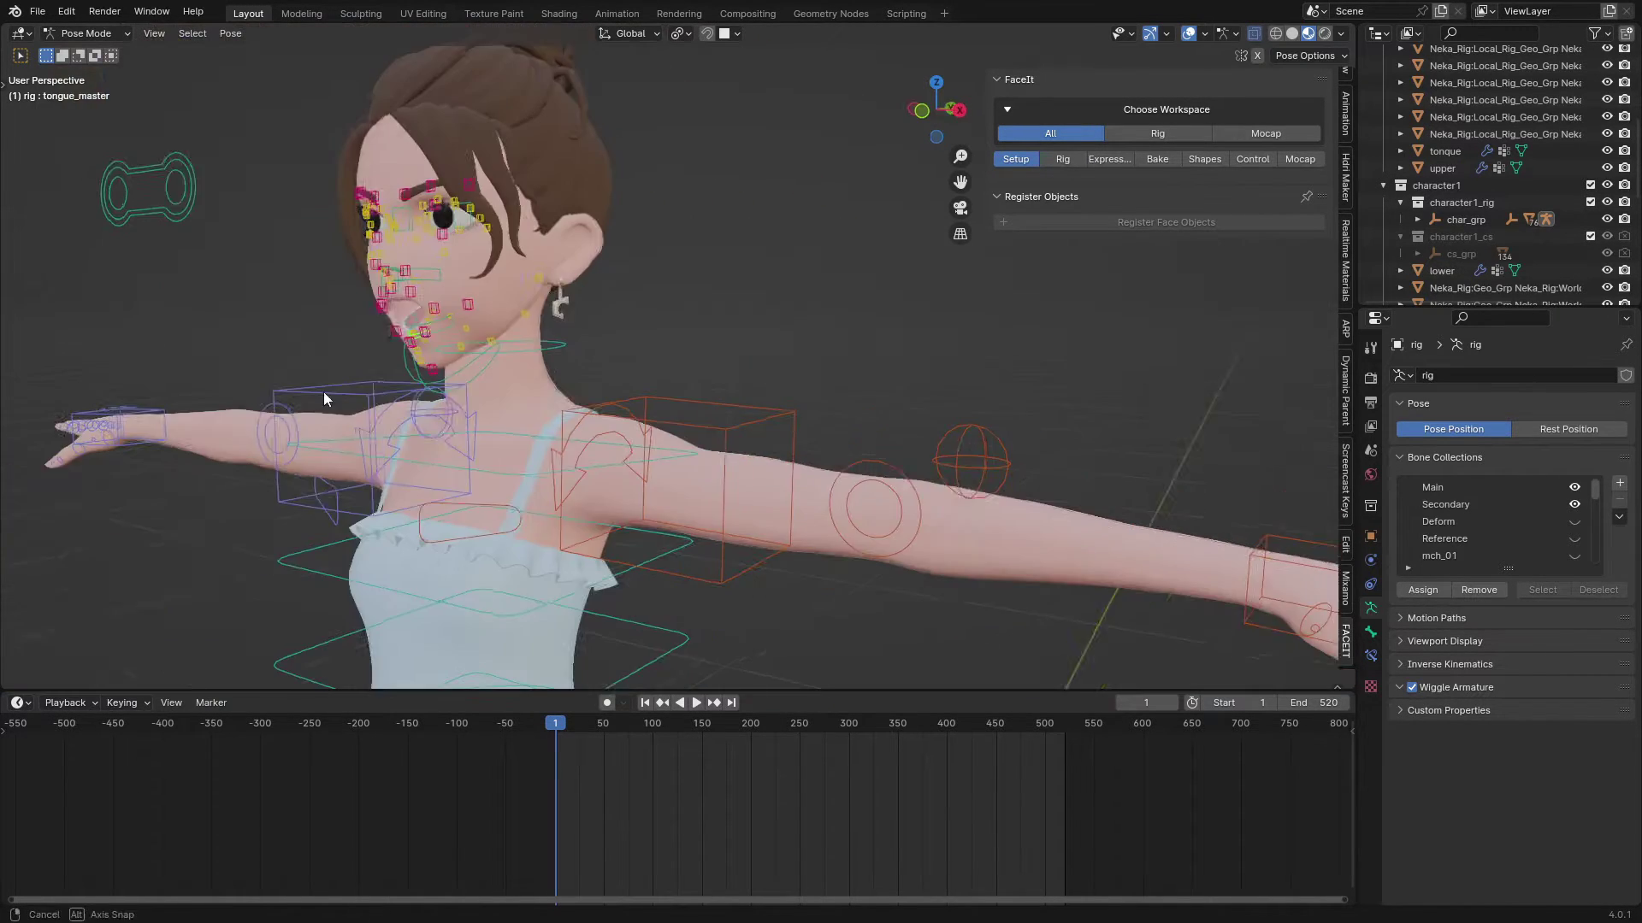
scroll(342, 393, "up", 4)
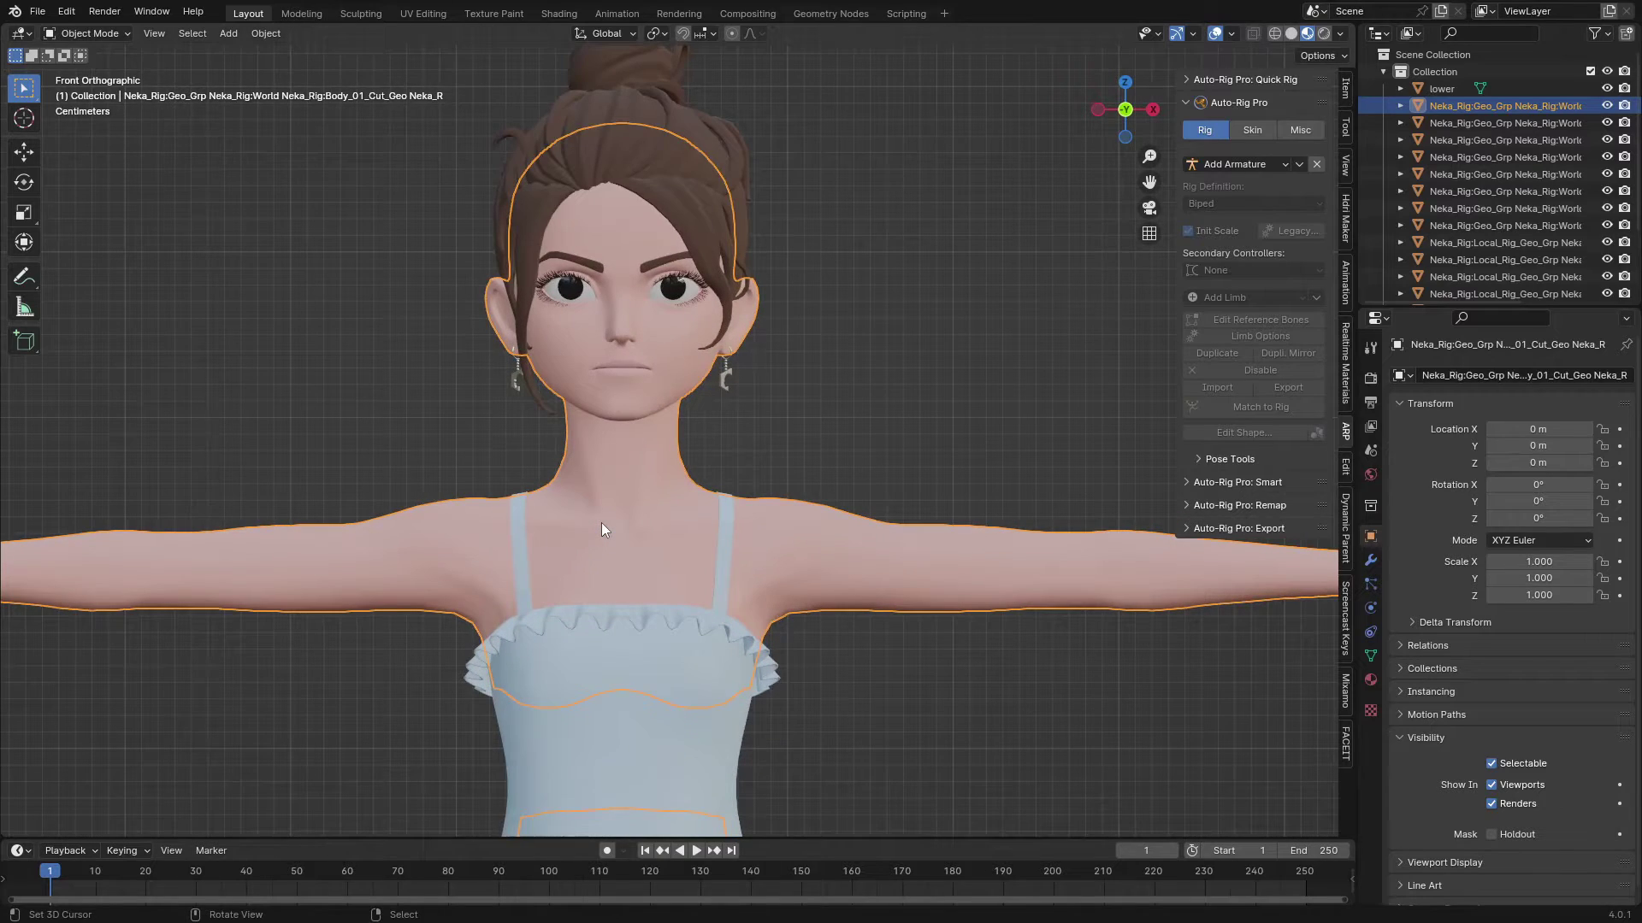
Hide the character's body mesh to expose the eyes, teeth and tongue
scroll(602, 528, "down", 5)
scroll(612, 445, "up", 4)
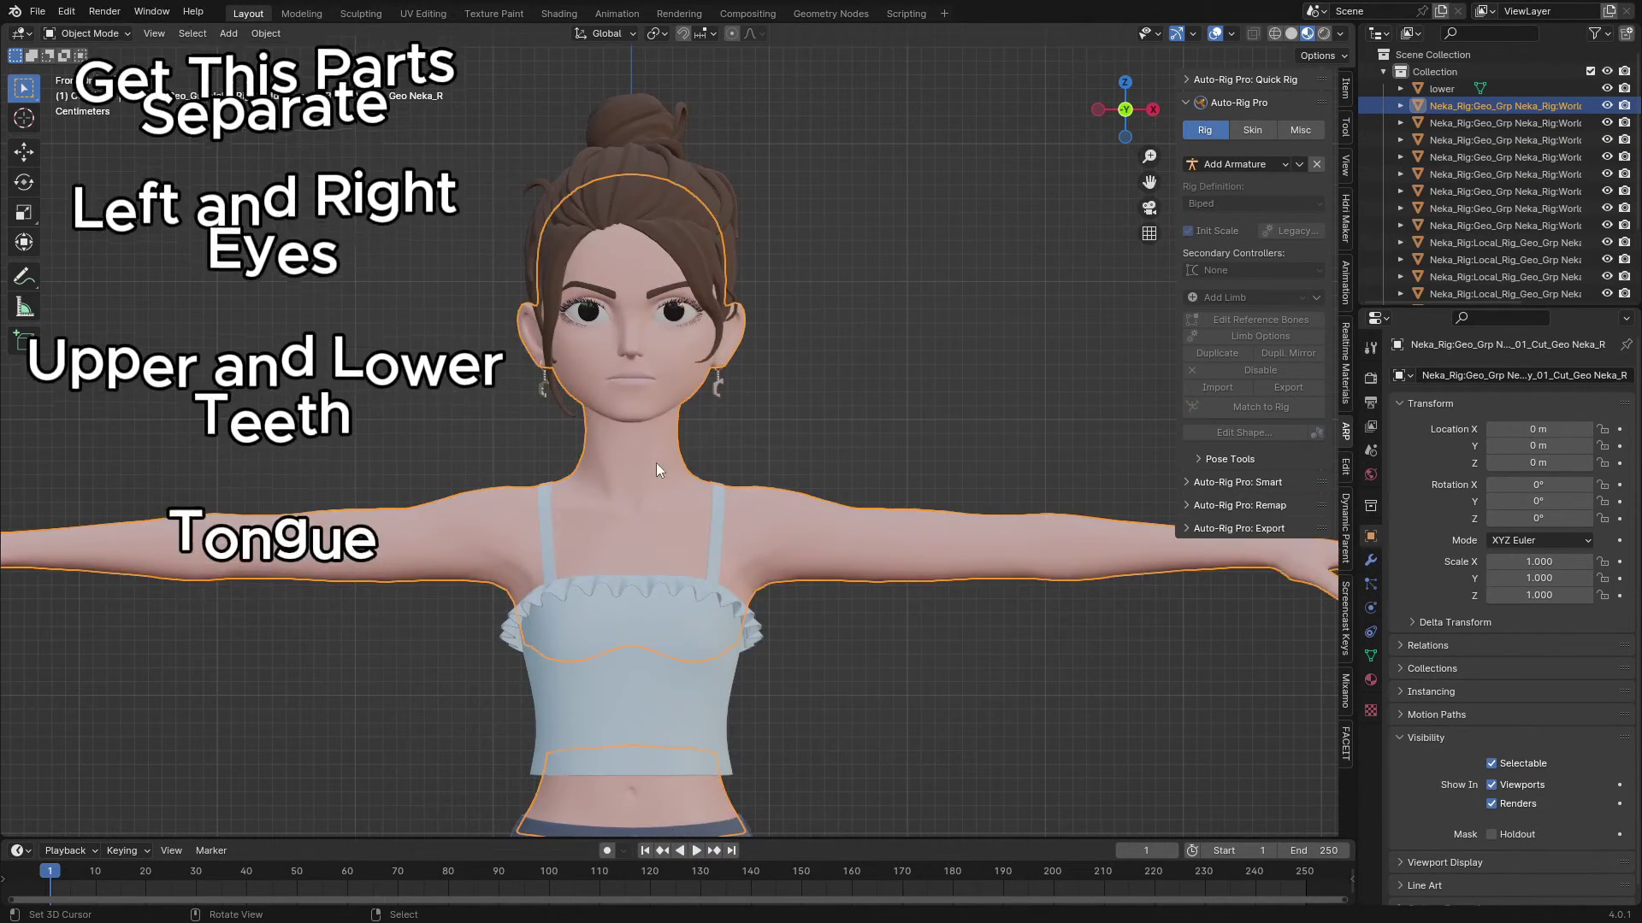
key("h")
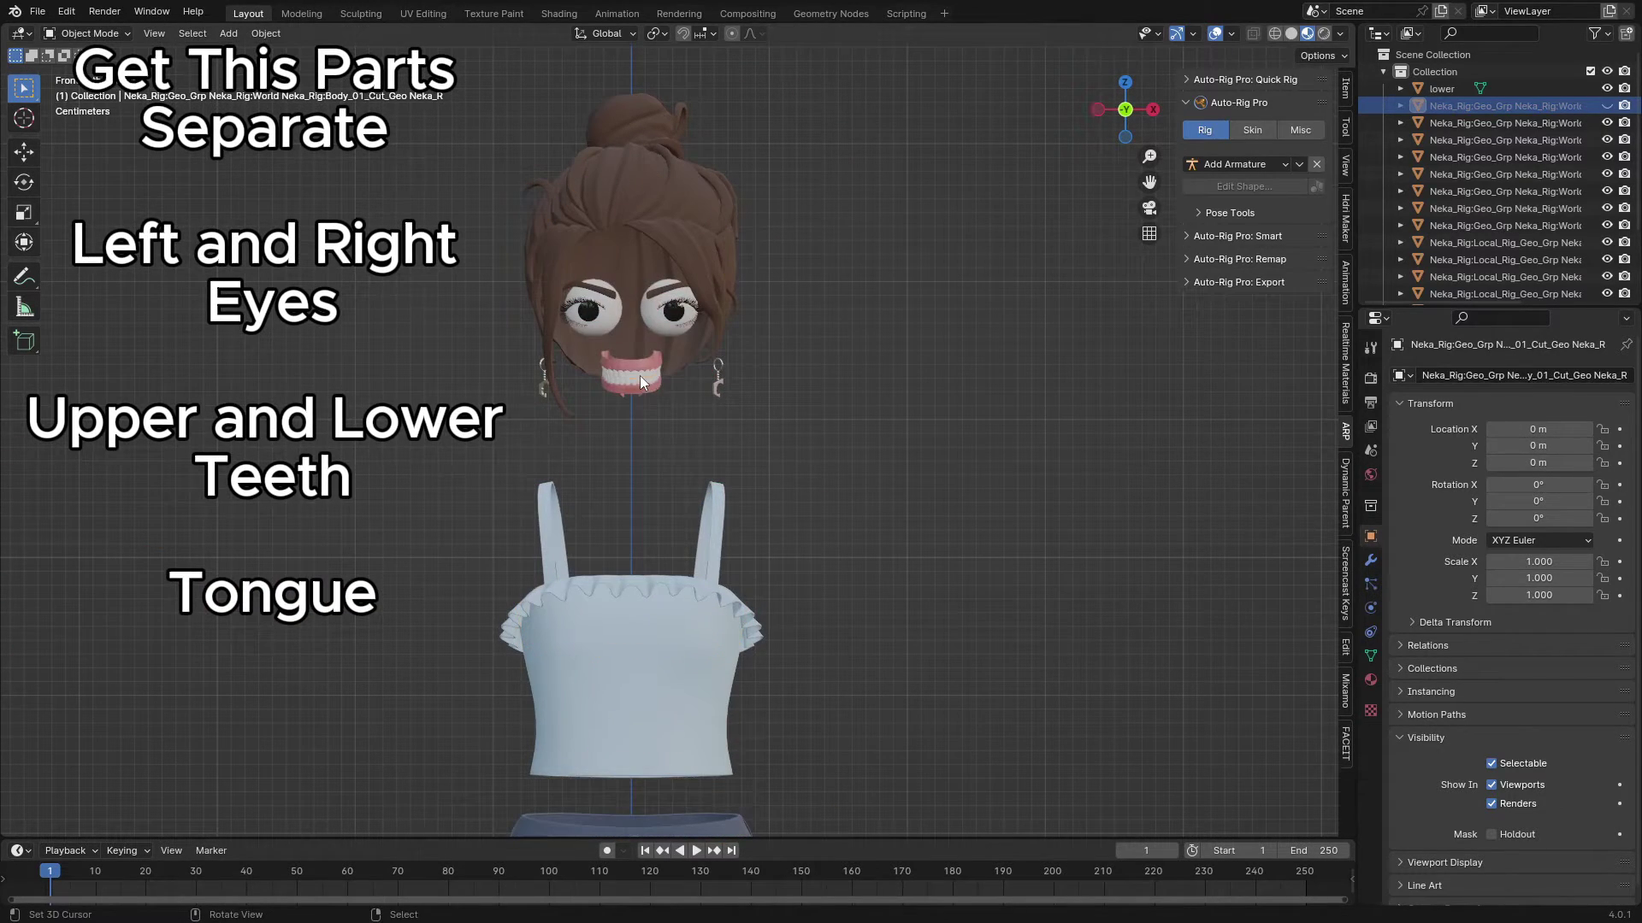
Check that the upper teeth, lower teeth and tongue are separate objects by selecting them and cancelling trial moves
right_click(639, 376)
scroll(639, 376, "up", 2)
key("g")
right_click(641, 368)
right_click(621, 373)
right_click(622, 383)
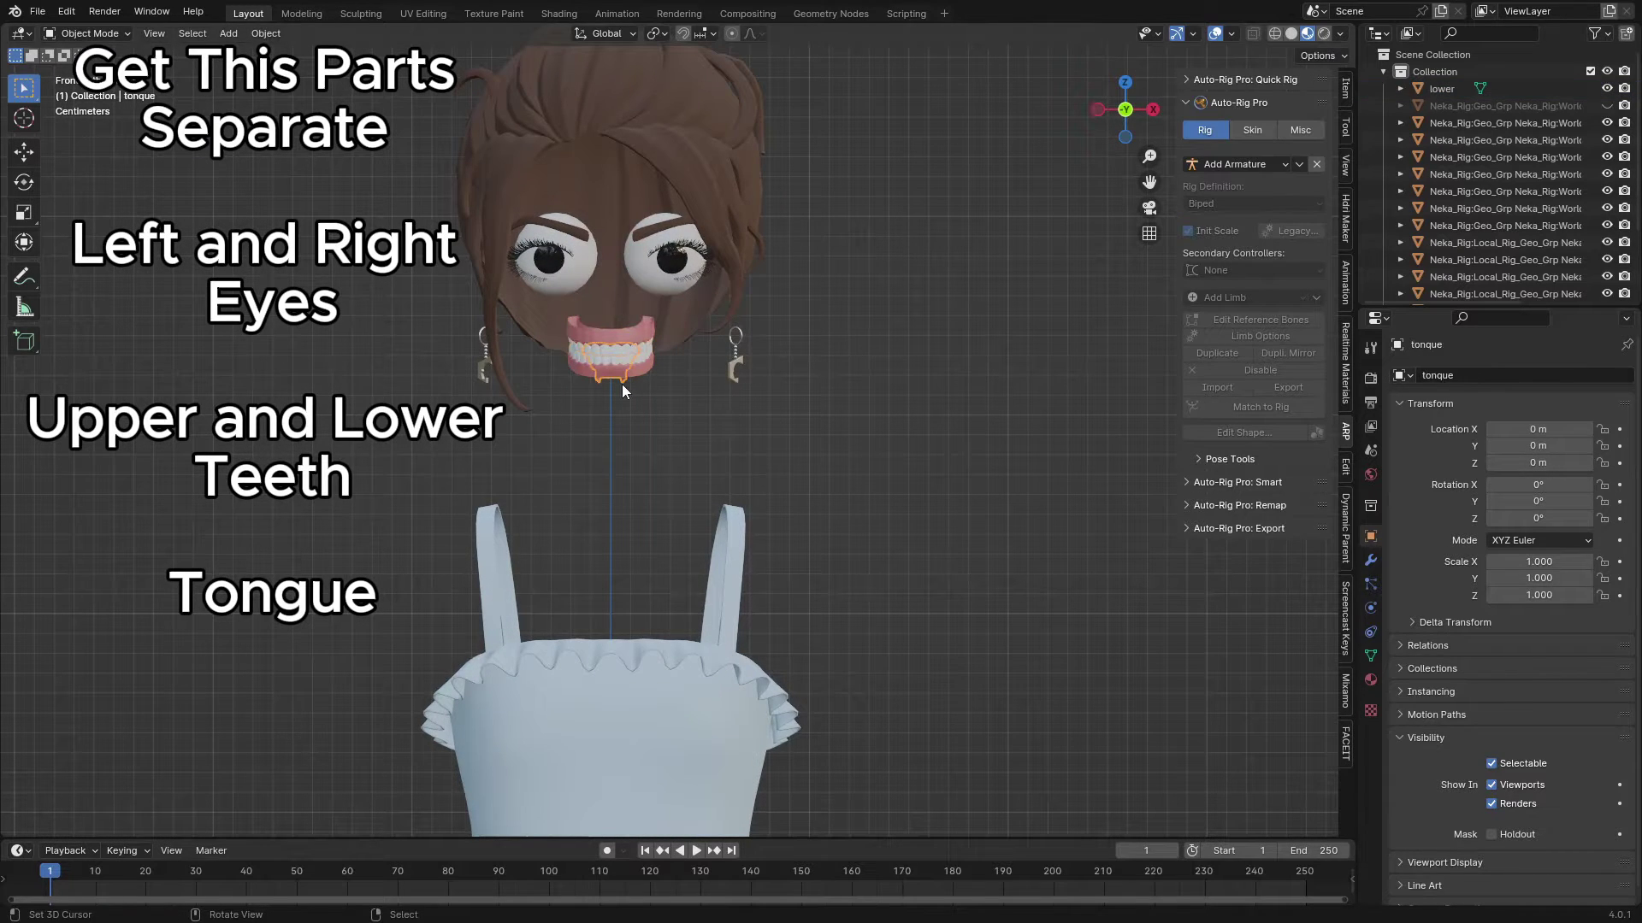
left_click(623, 383)
middle_click_drag(650, 496, 359, 382)
right_click(229, 372)
key("g")
right_click(413, 378)
scroll(666, 280, "down", 4)
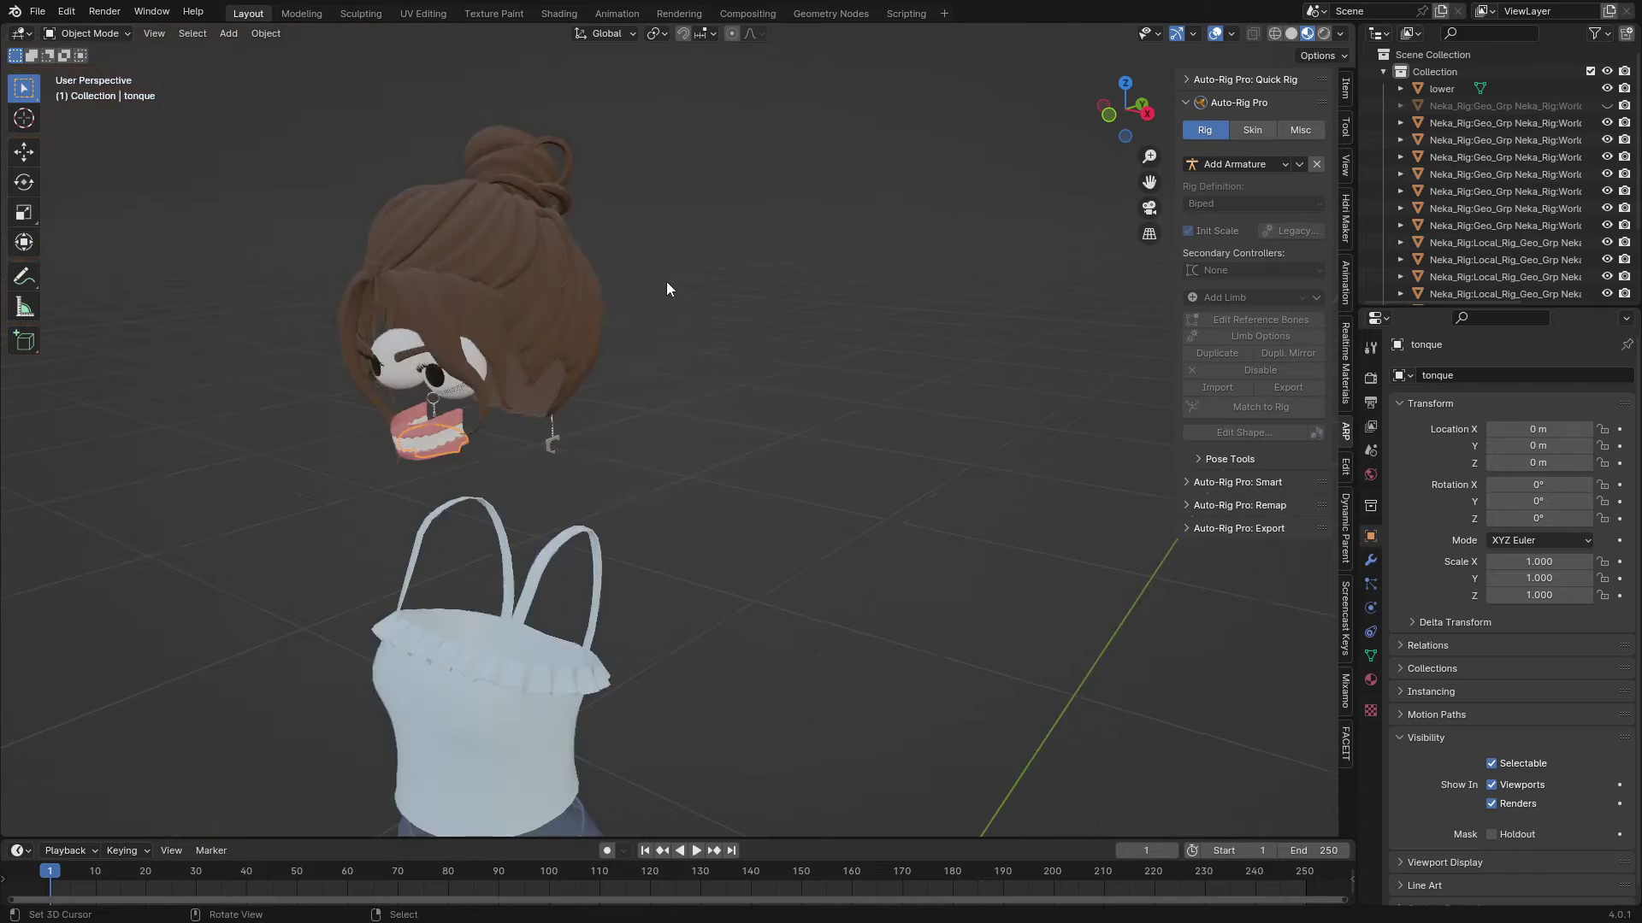
Check that an eye and the hair are separate objects by selecting each one
middle_click_drag(665, 281, 682, 335)
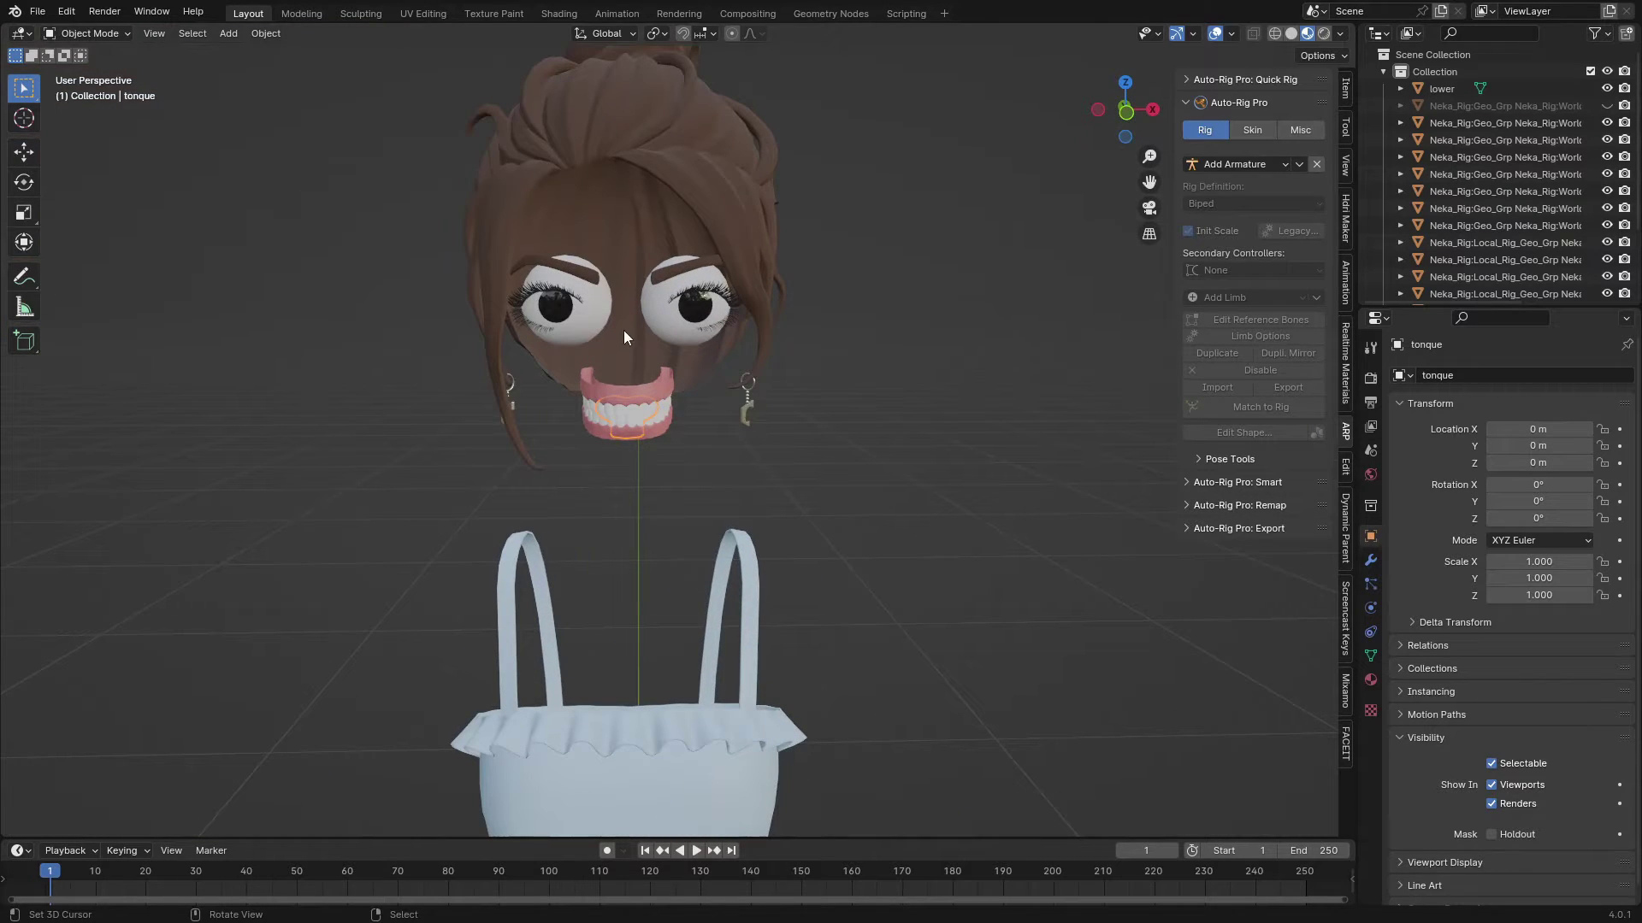
scroll(623, 330, "up", 2)
left_click(680, 290)
key("g")
key("Escape")
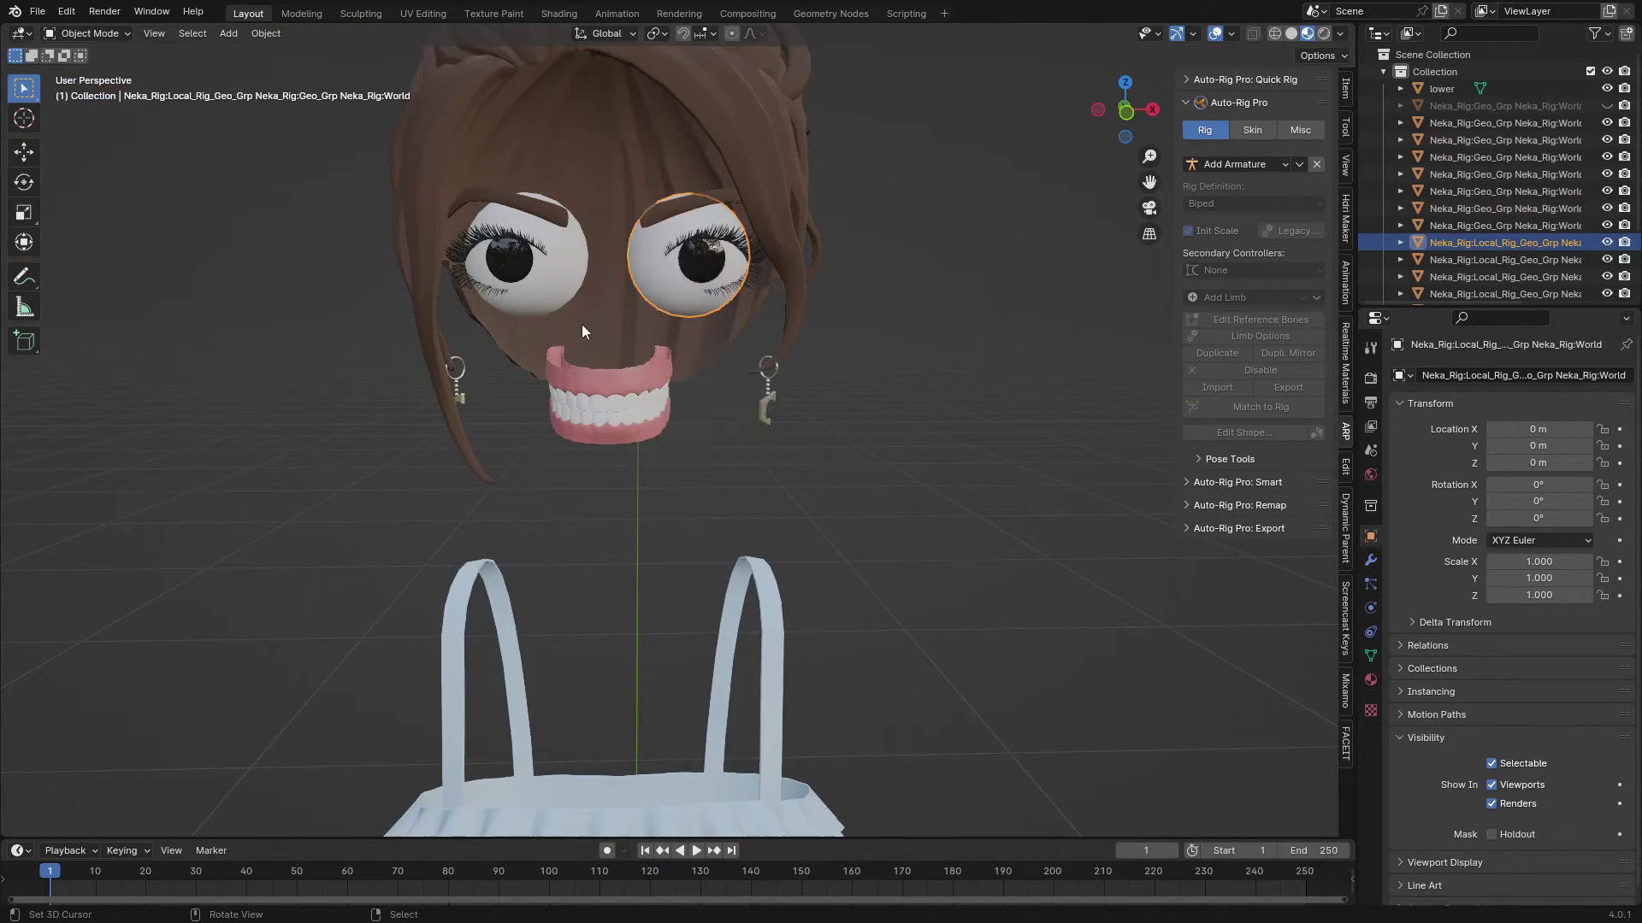
left_click(633, 176)
scroll(637, 257, "down", 4)
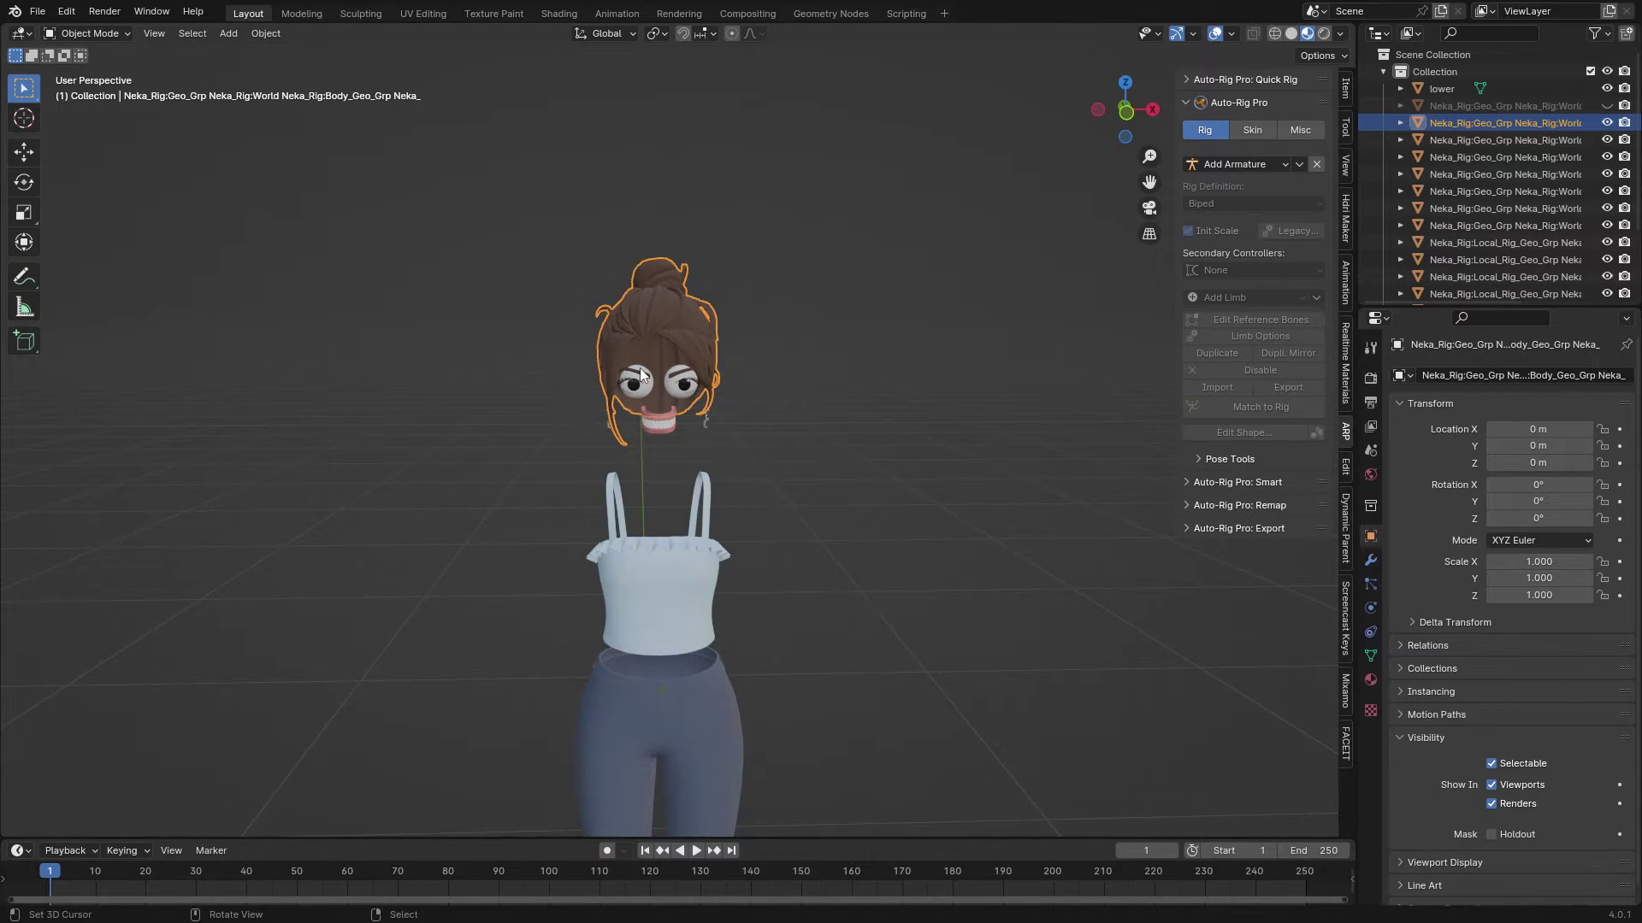
scroll(639, 427, "down", 2)
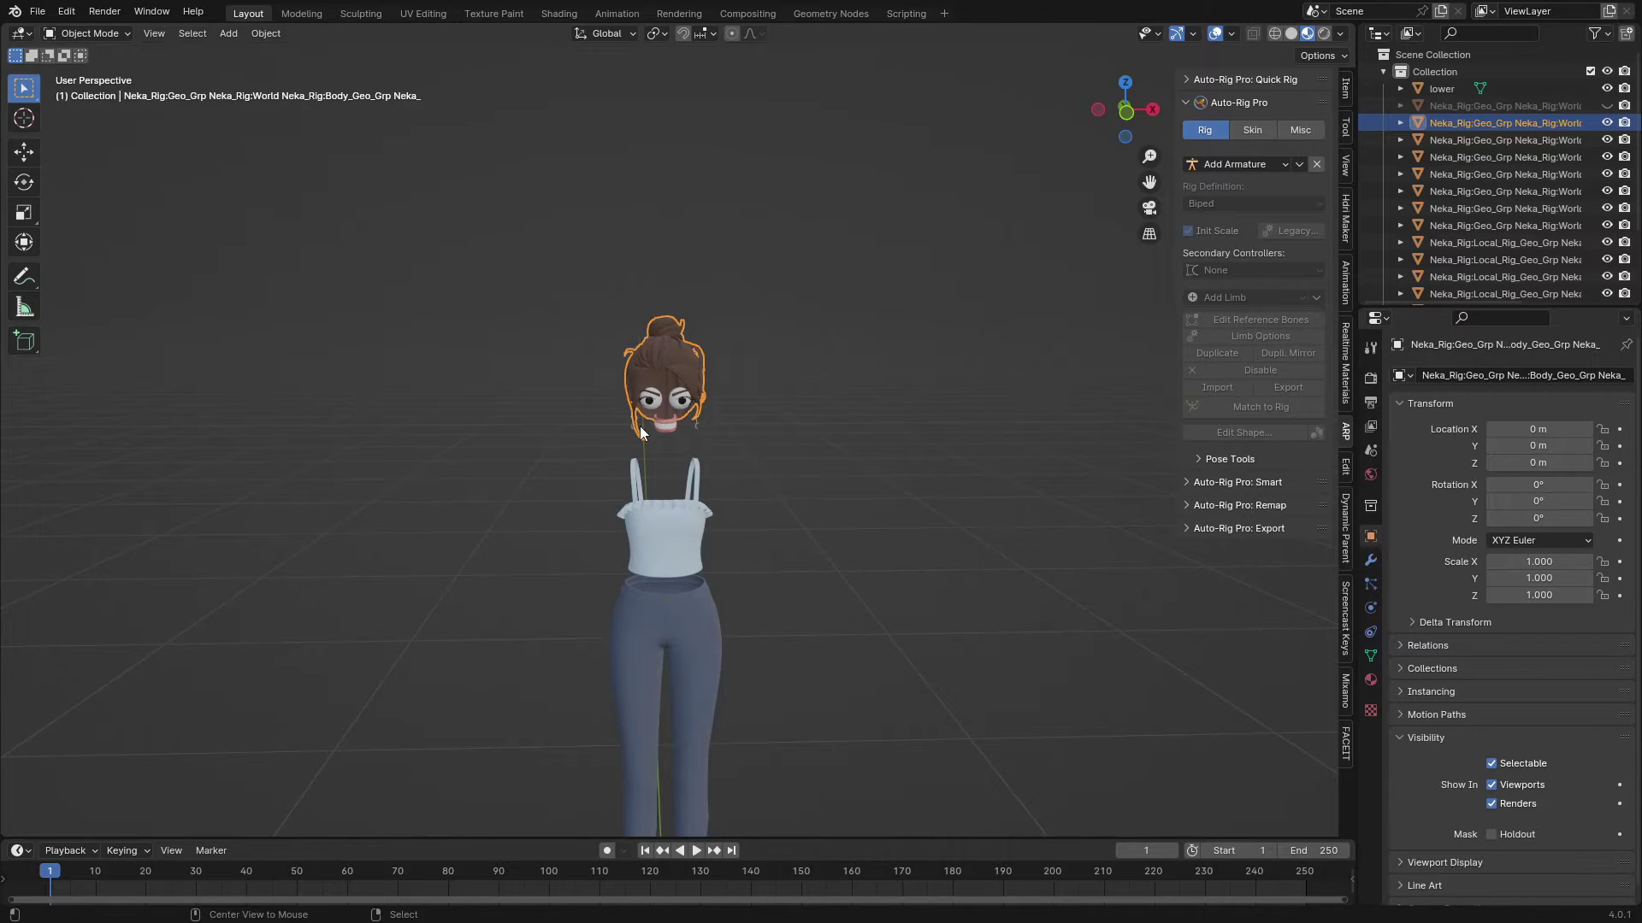
Unhide the body mesh and view the character from the front
key("alt+h")
scroll(640, 448, "up", 6)
left_click(1125, 111)
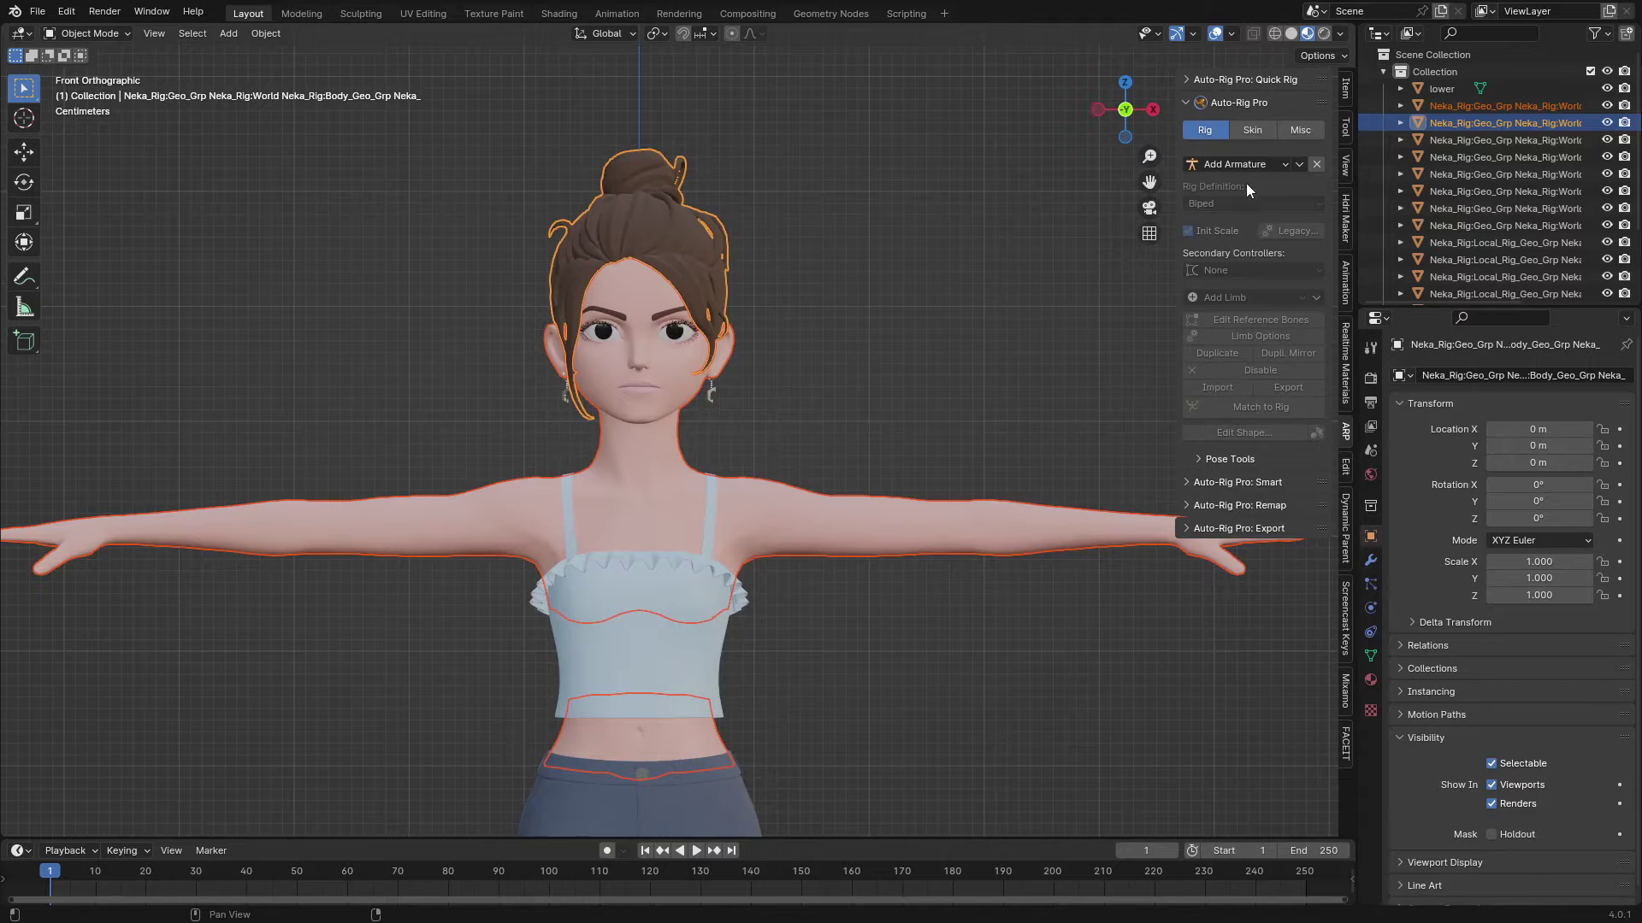
Select all character meshes and load them into Auto-Rig Pro Smart with the Full Body option
scroll(493, 588, "down", 6)
key("a")
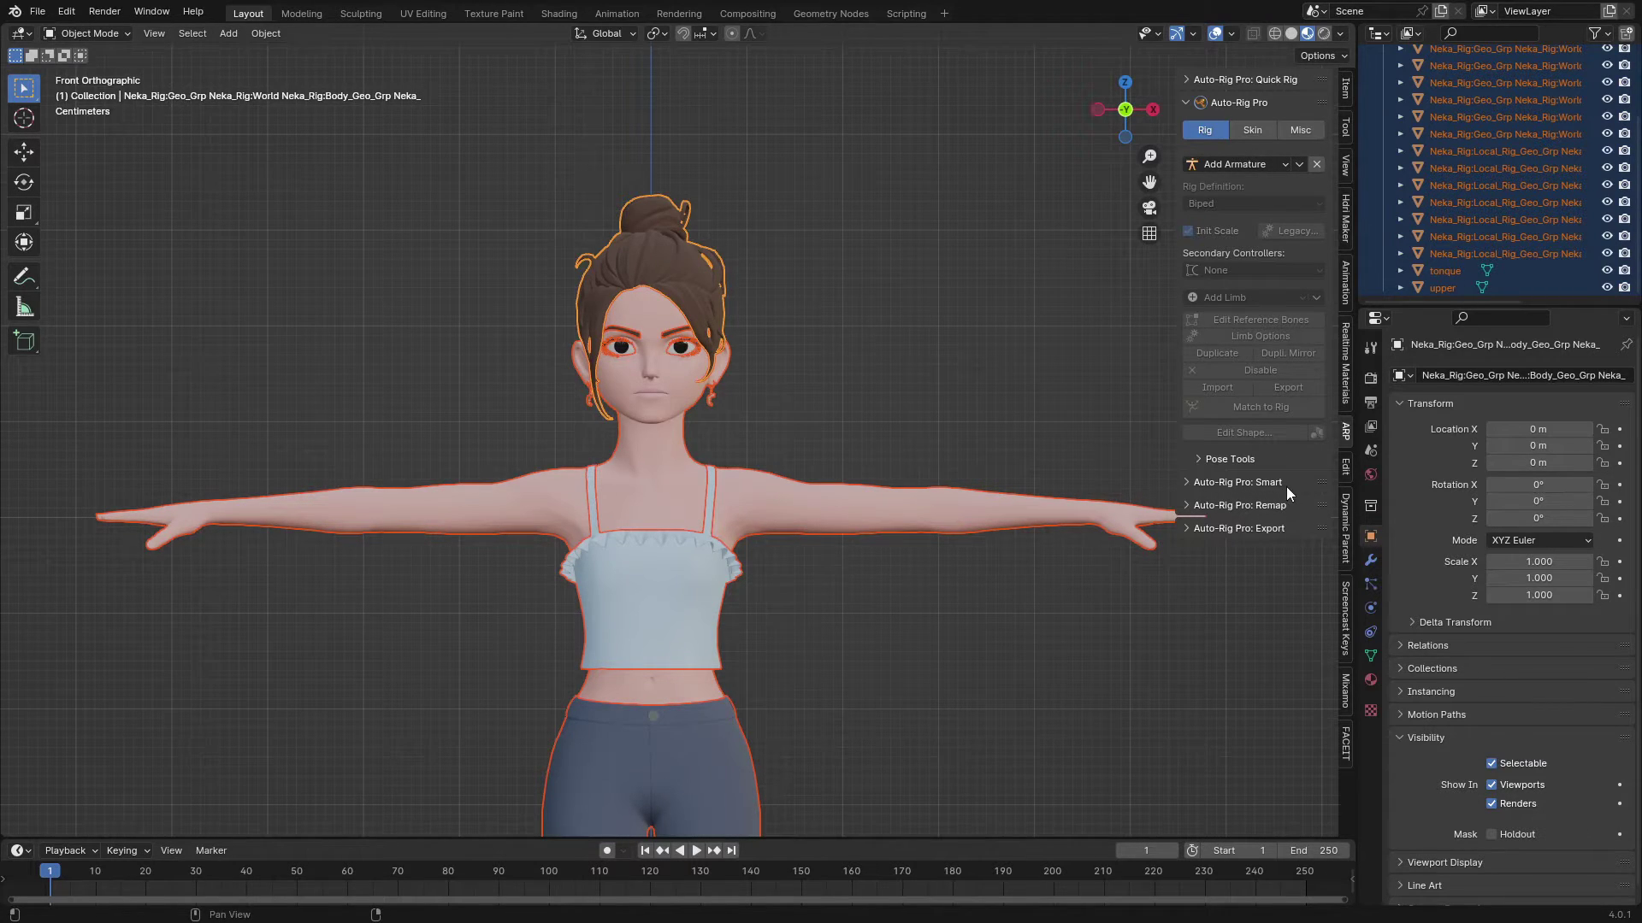
left_click(1247, 479)
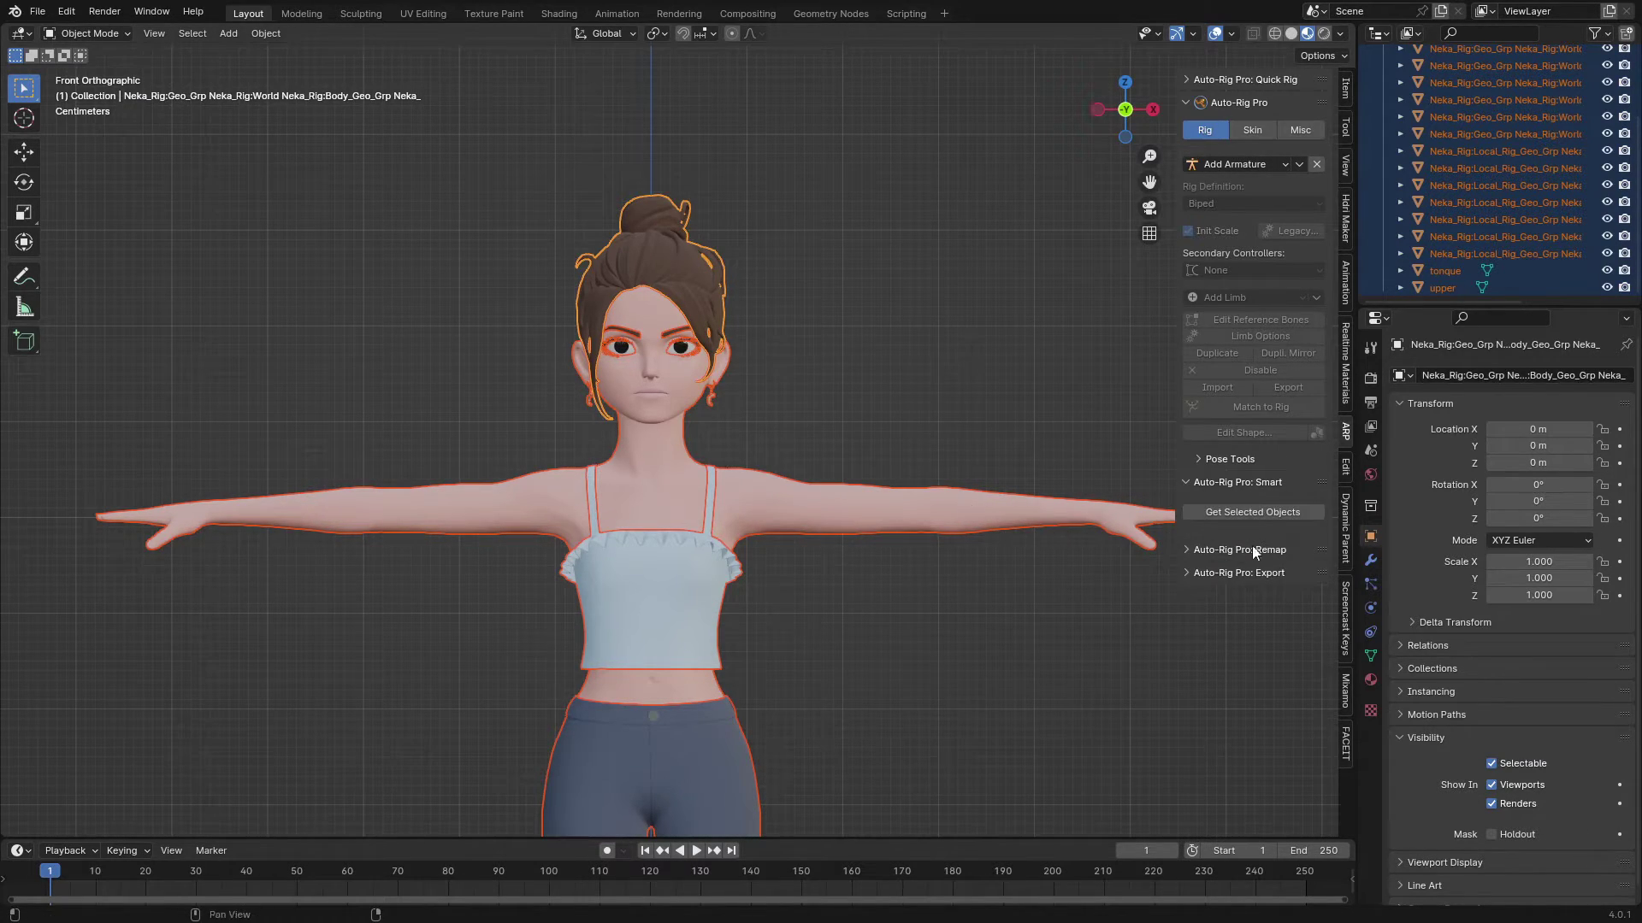
left_click(1237, 513)
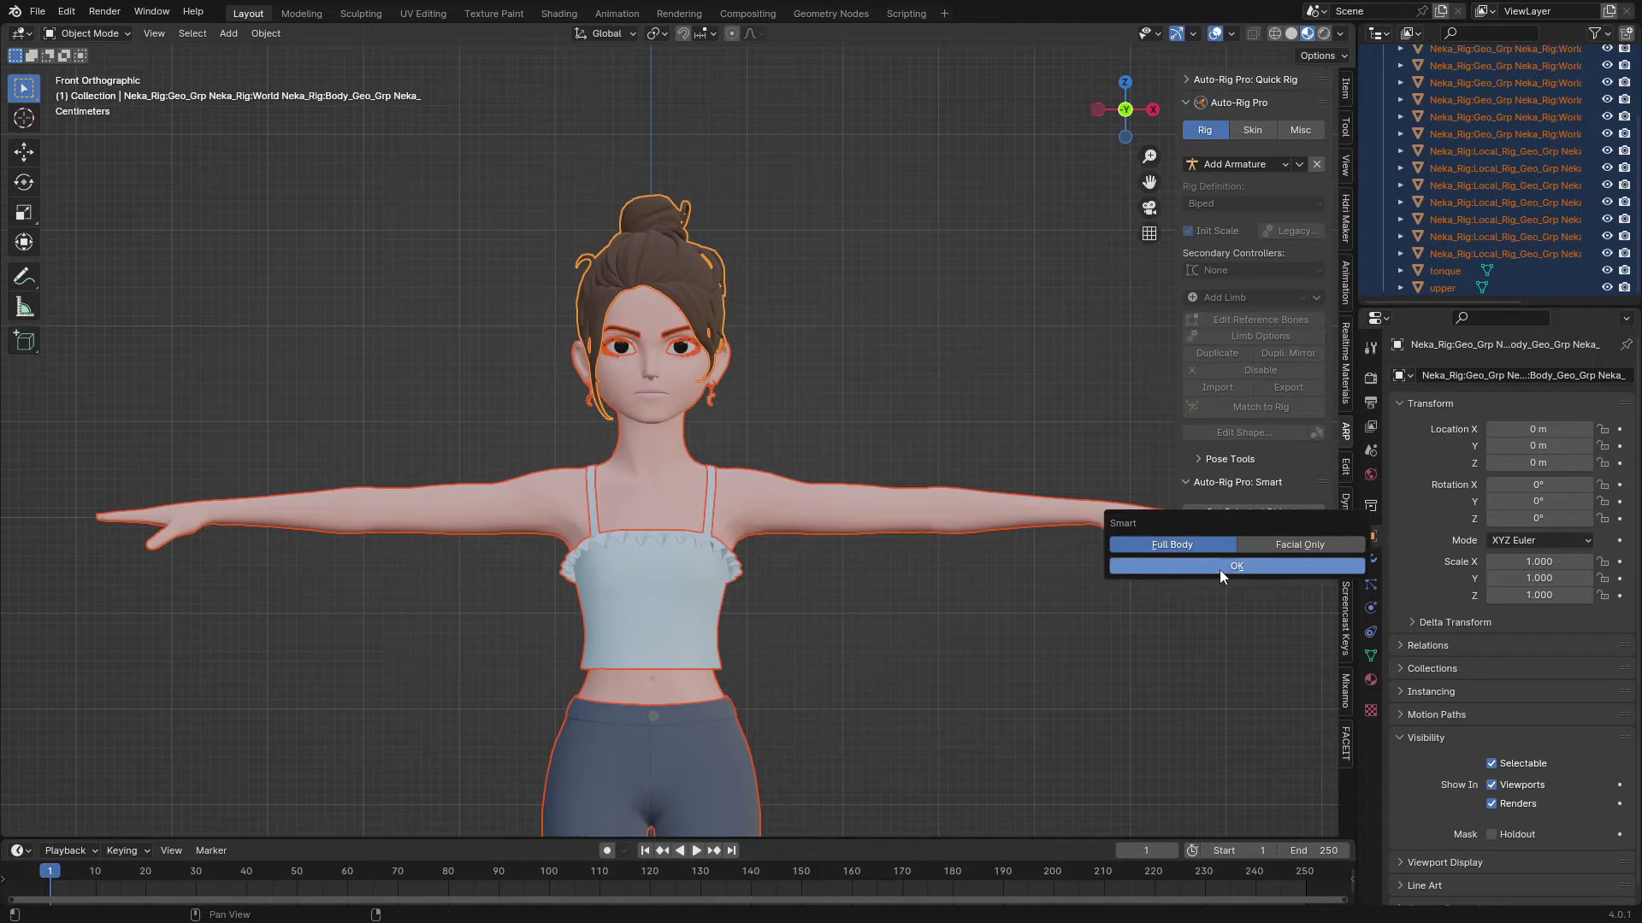
left_click(1219, 566)
Place the neck marker at the base of the neck and the chin marker at about Z 1.107 m
left_click(1256, 537)
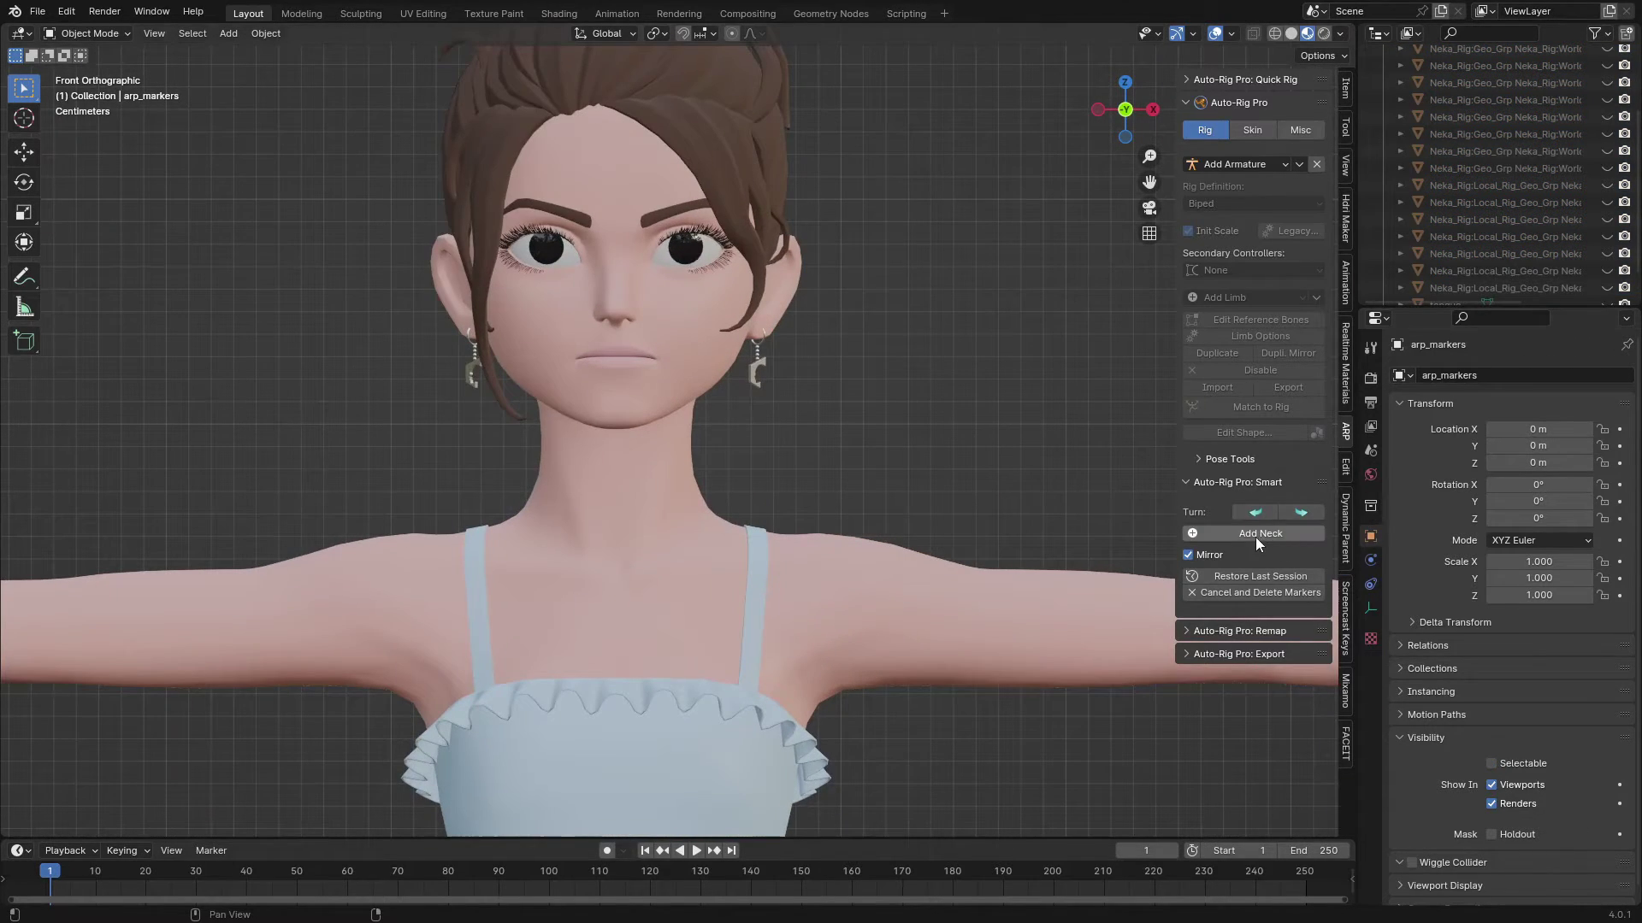
left_click(800, 518)
left_click(1259, 177)
left_click(751, 408)
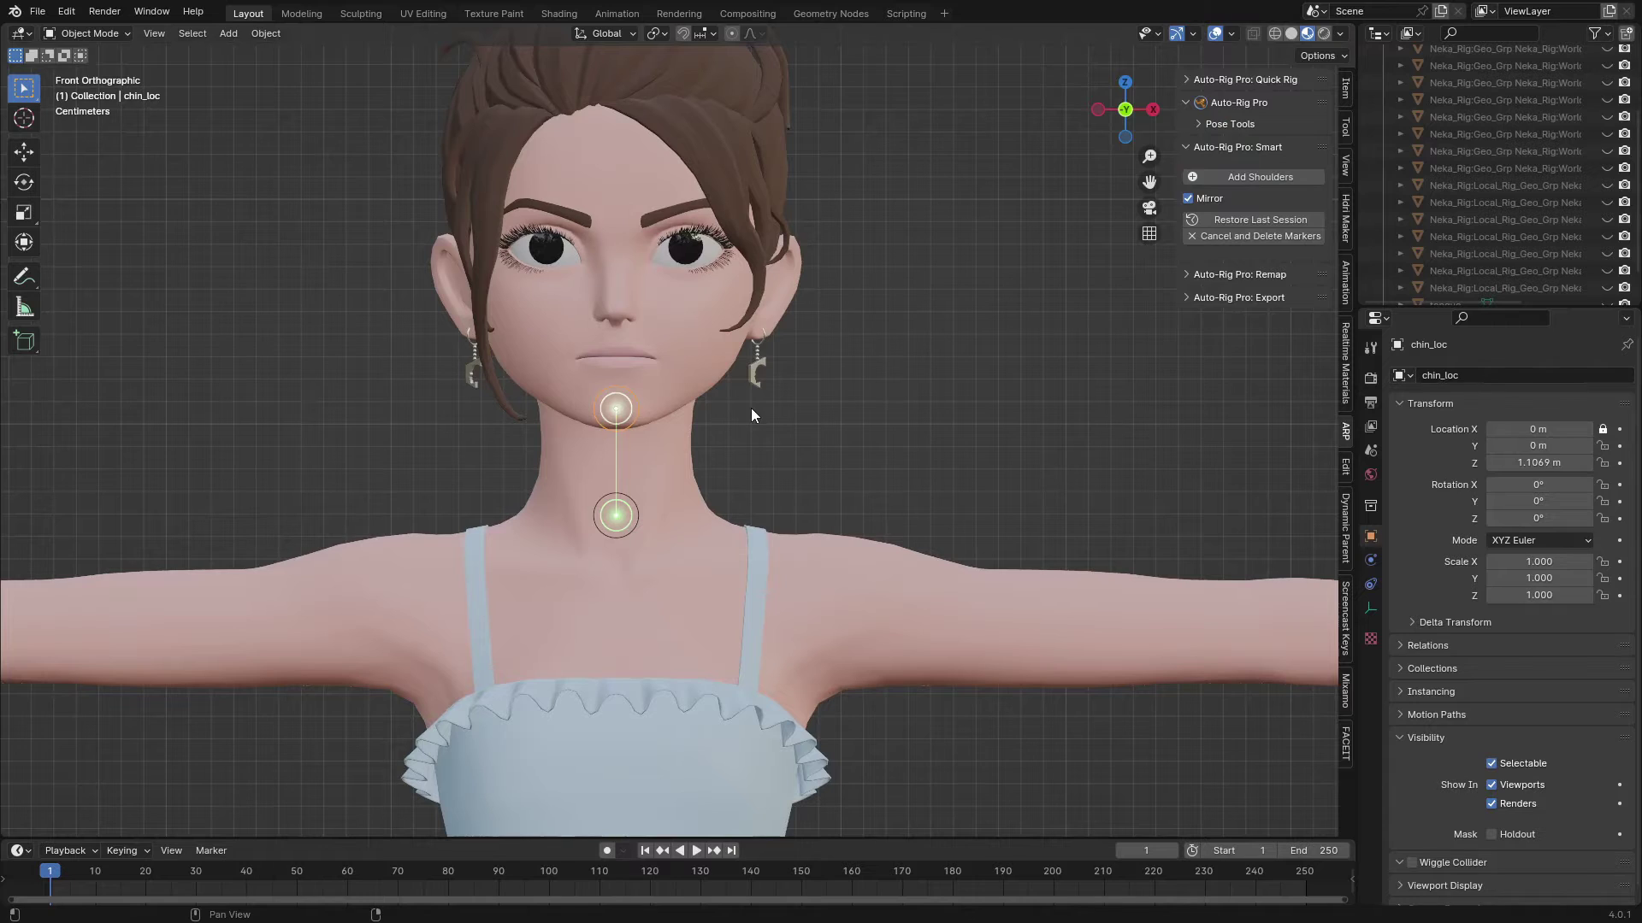
Place mirrored shoulder markers at about X 0.086 m, Z 1.016 m and wrist markers at about X 0.456 m, Z 1.005 m
middle_click_drag(750, 408, 687, 296, "shift")
left_click(1261, 177)
left_click(759, 500)
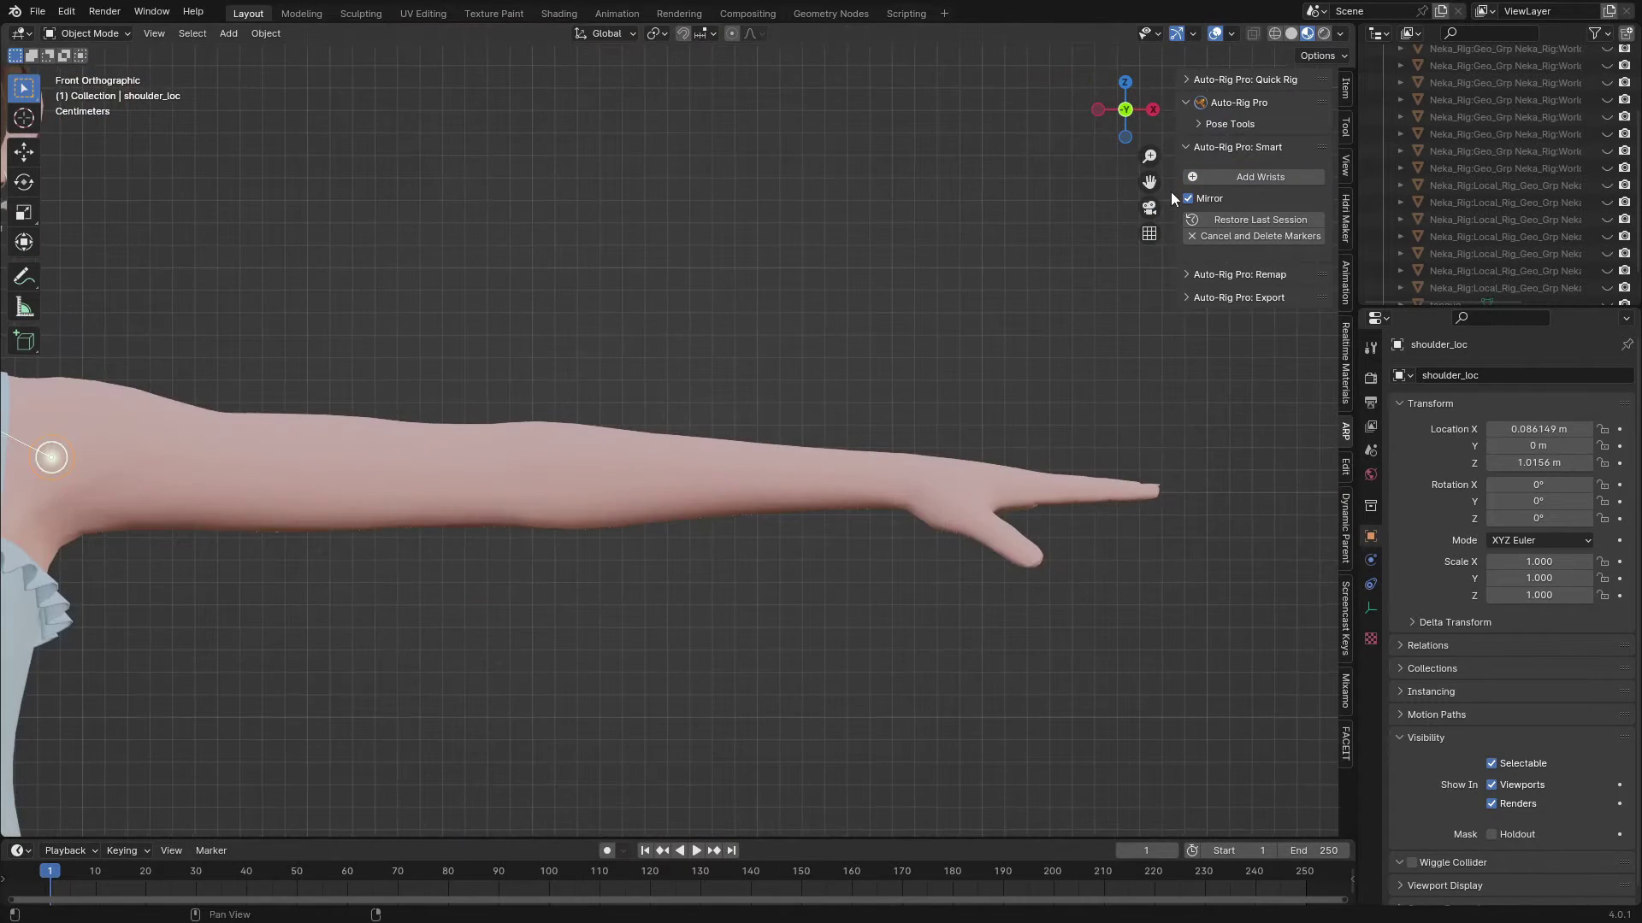
left_click(1270, 177)
left_click(878, 484)
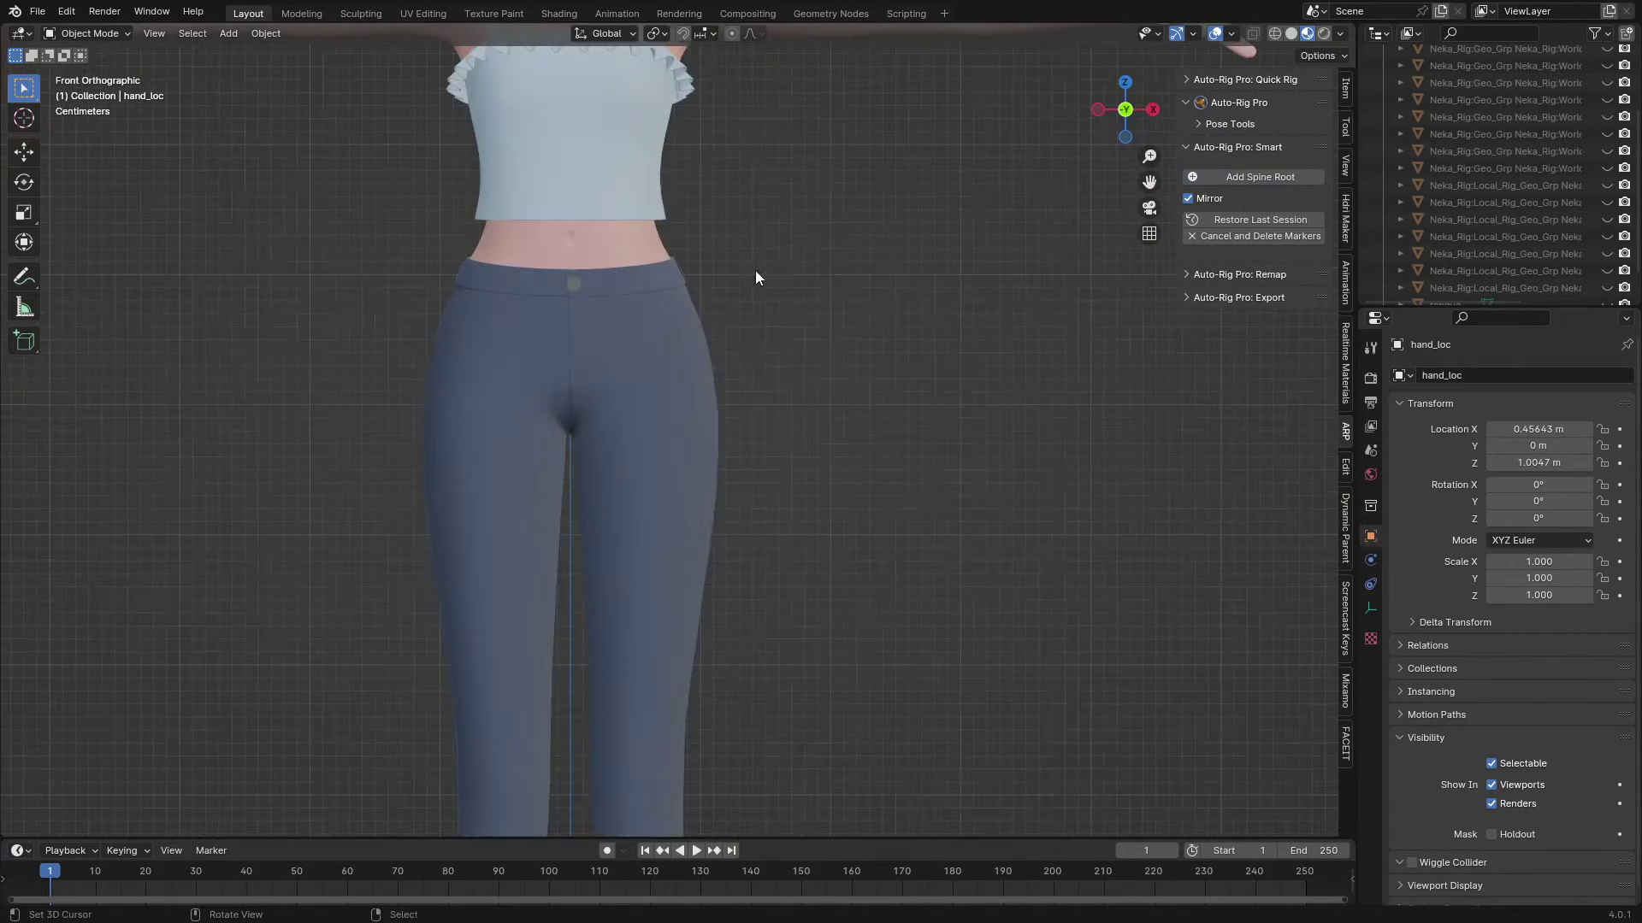
Place the spine root marker at about Z 0.777 m and mirrored ankle markers at about X 0.046 m, Z 0.122 m
left_click(1295, 179)
left_click(708, 325)
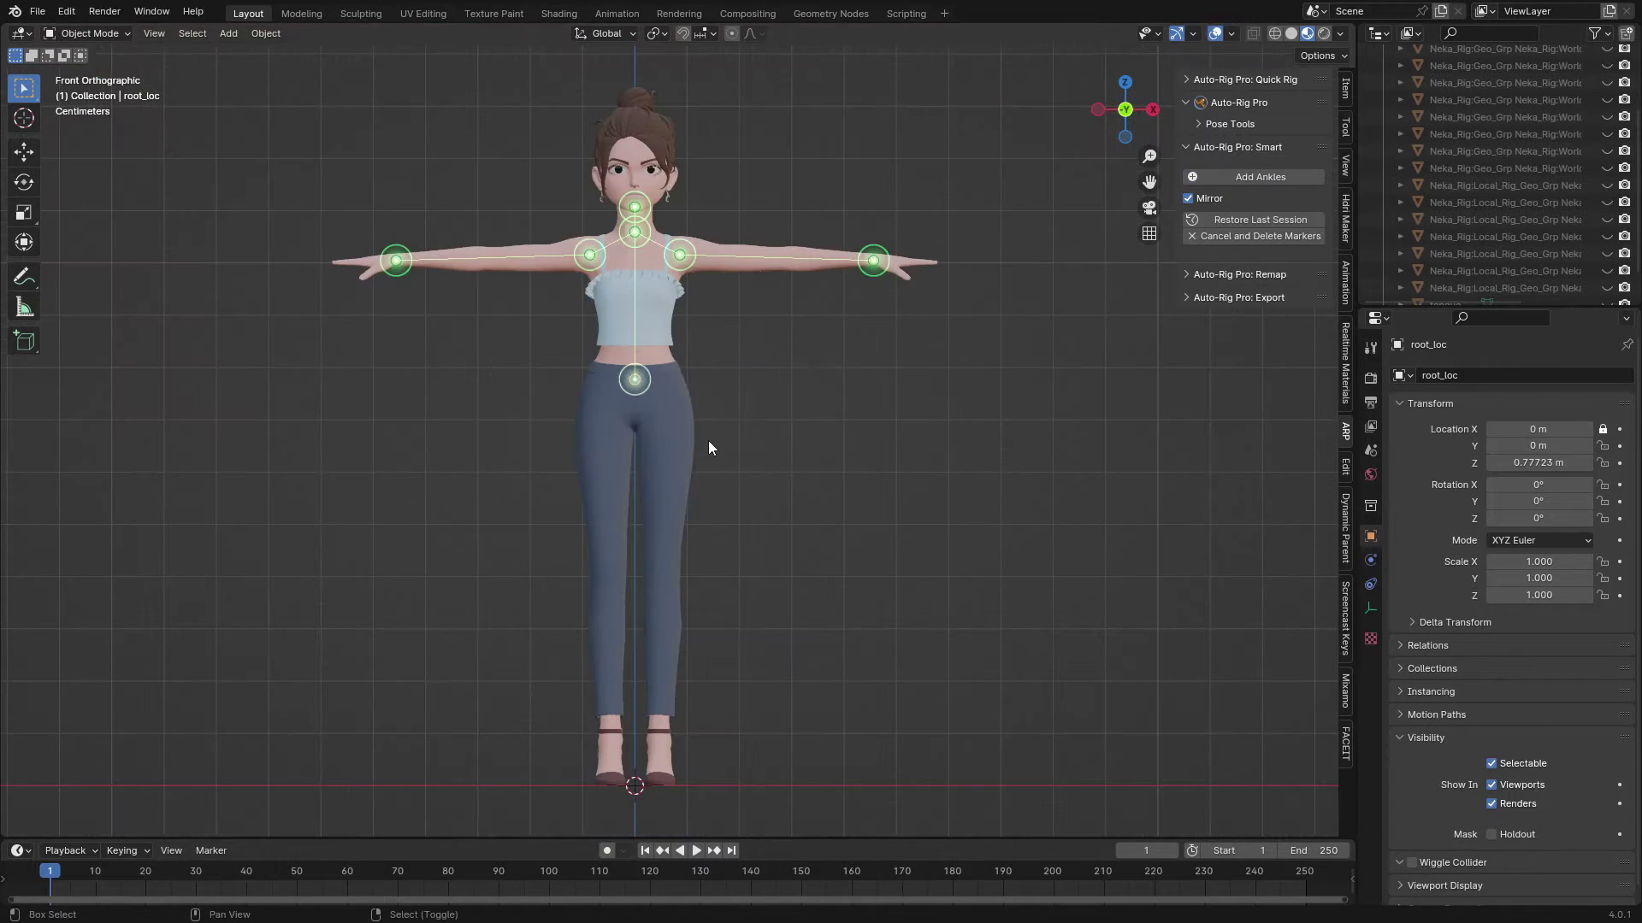
scroll(732, 332, "up", 2)
middle_click_drag(898, 336, 1023, 96, "shift")
left_click(1243, 177)
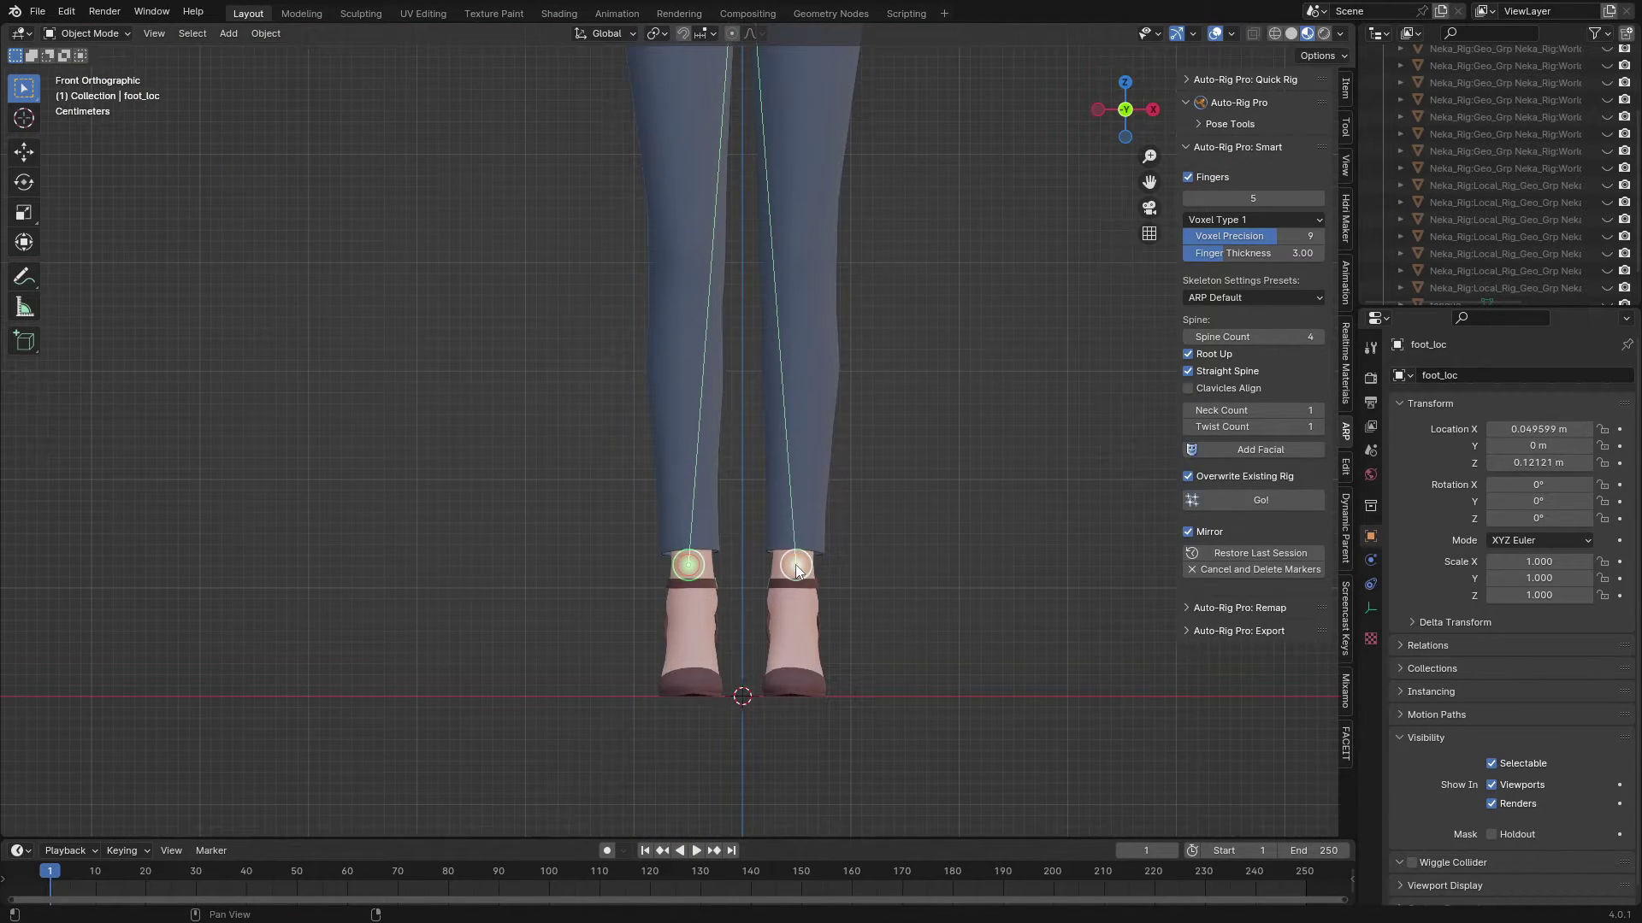
left_click(795, 569)
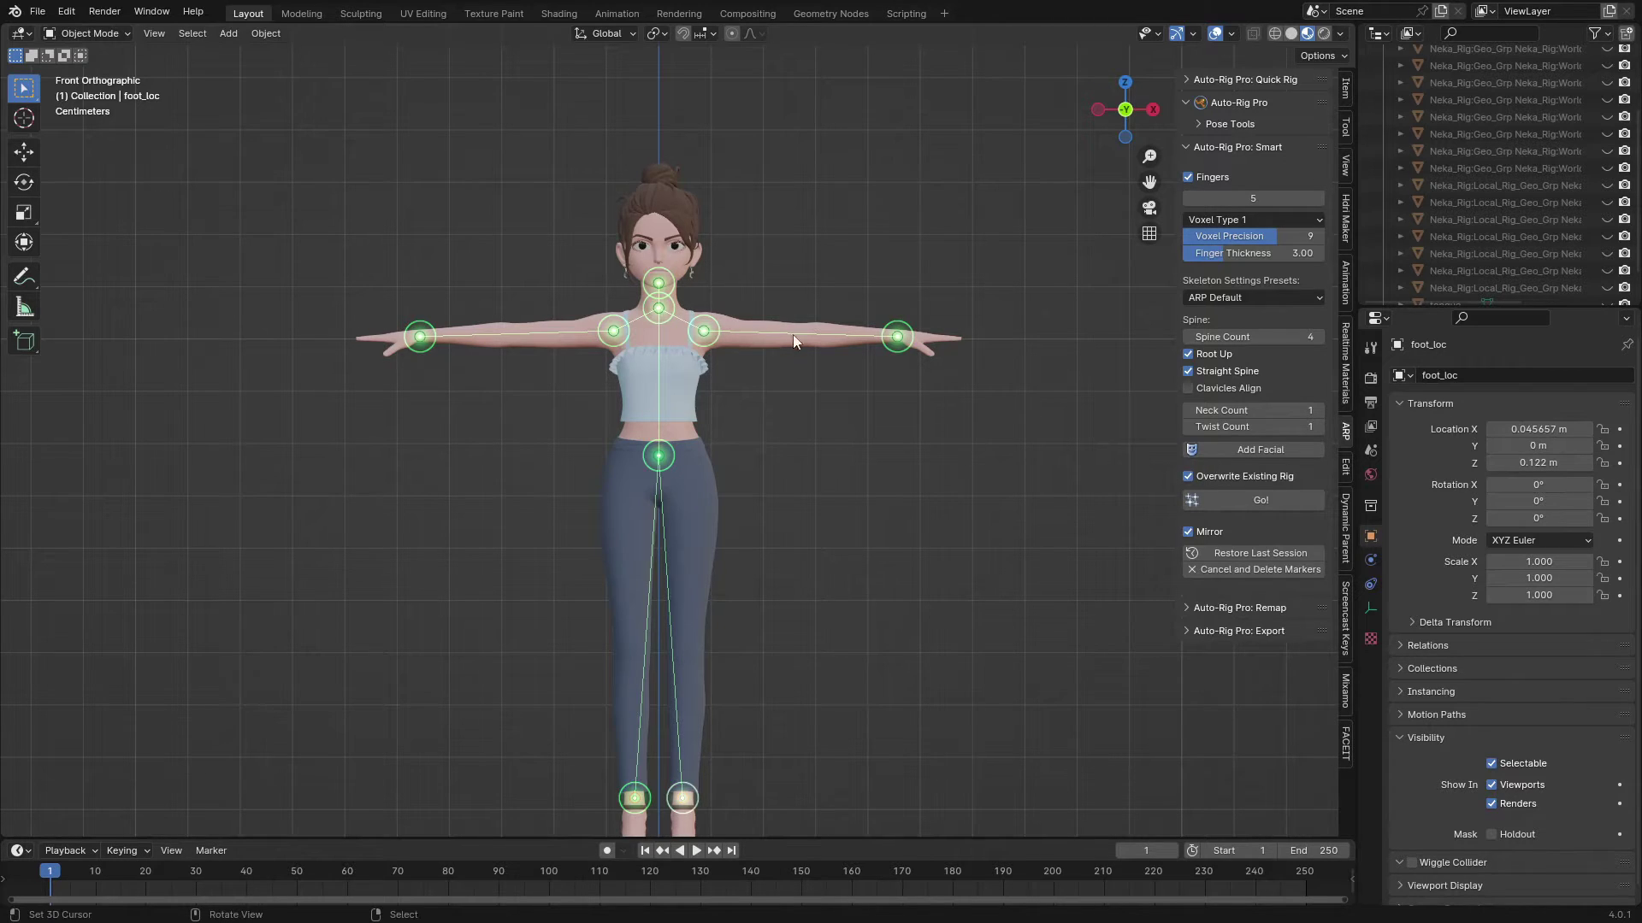
Generate the reference bones from the markers with 5 fingers and the ARP Default preset, and save the file
middle_click_drag(776, 274, 773, 284, "shift")
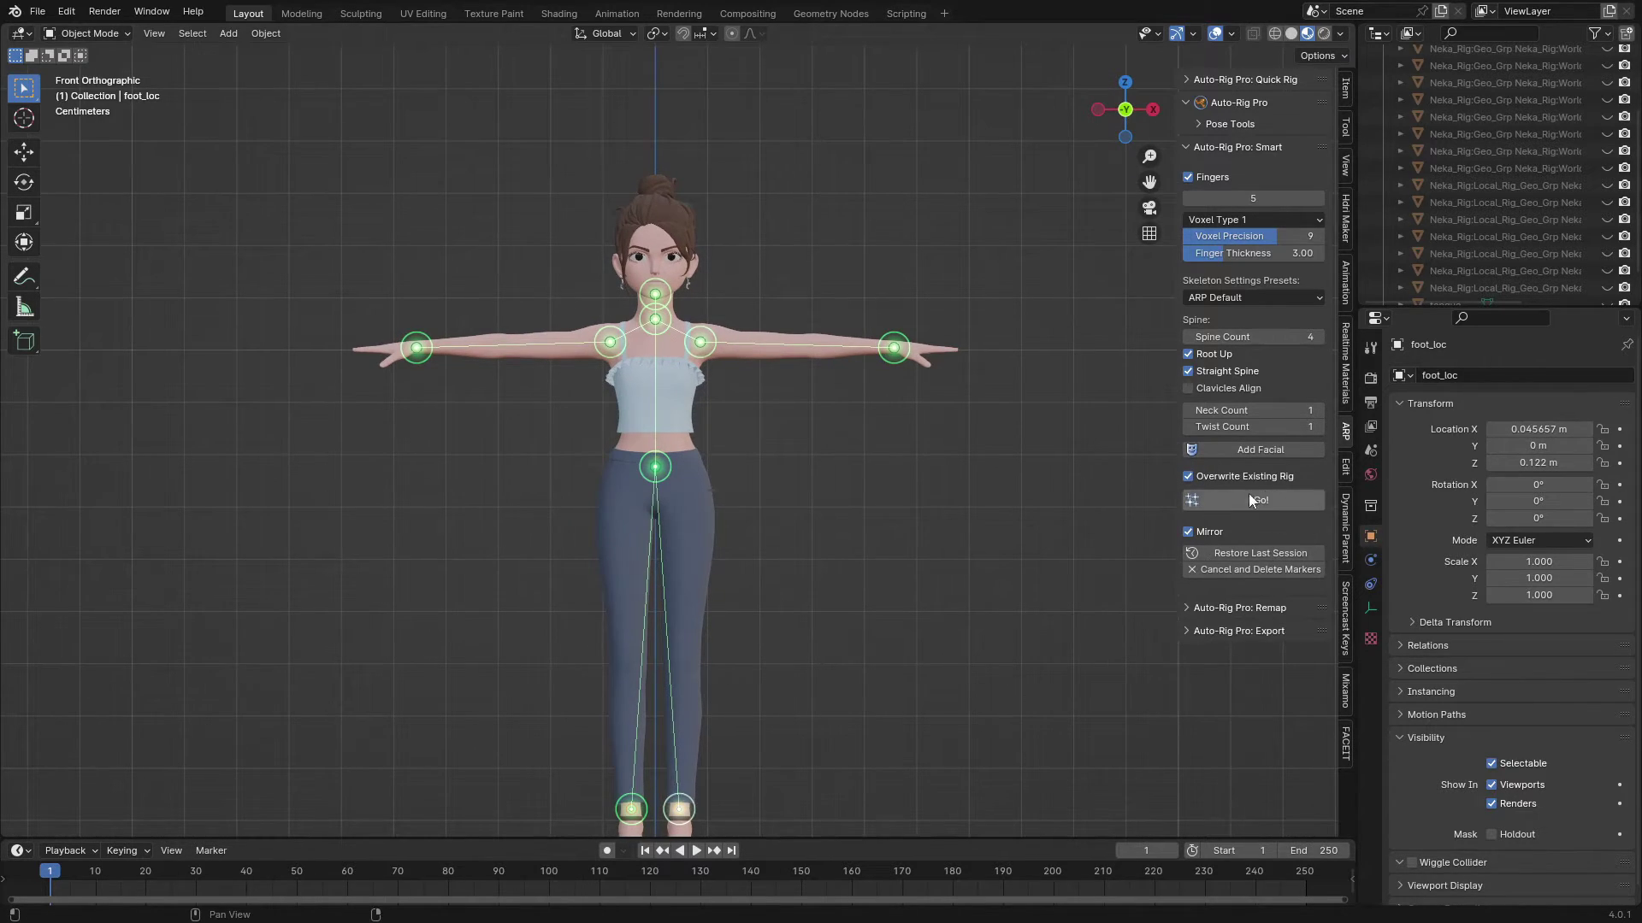
left_click(1268, 500)
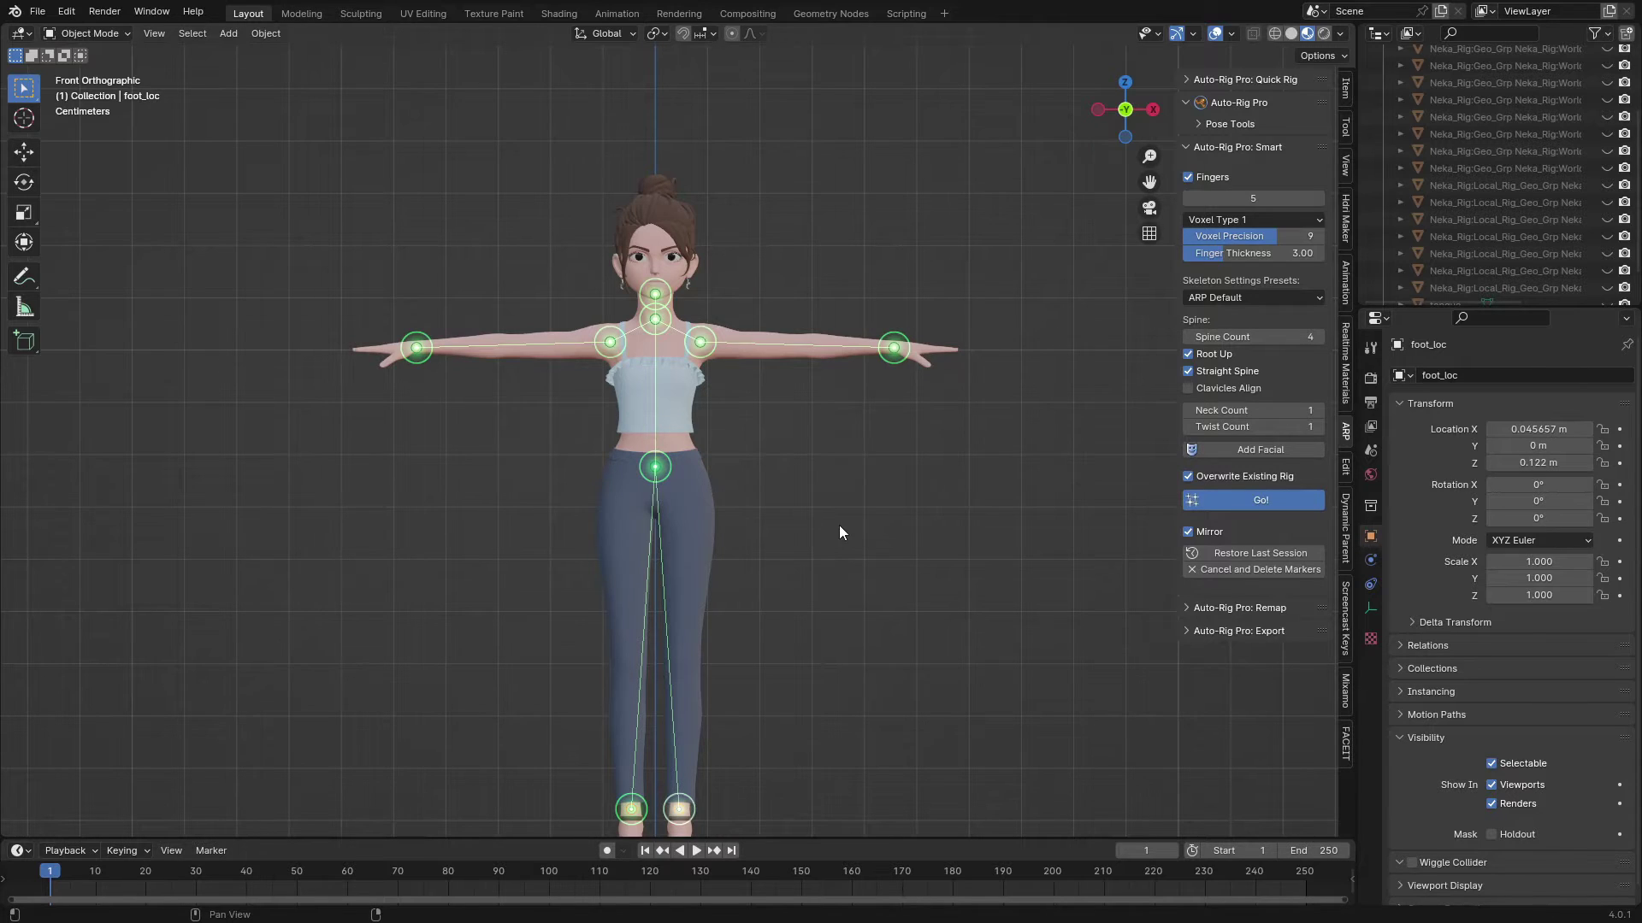
key("ctrl+s")
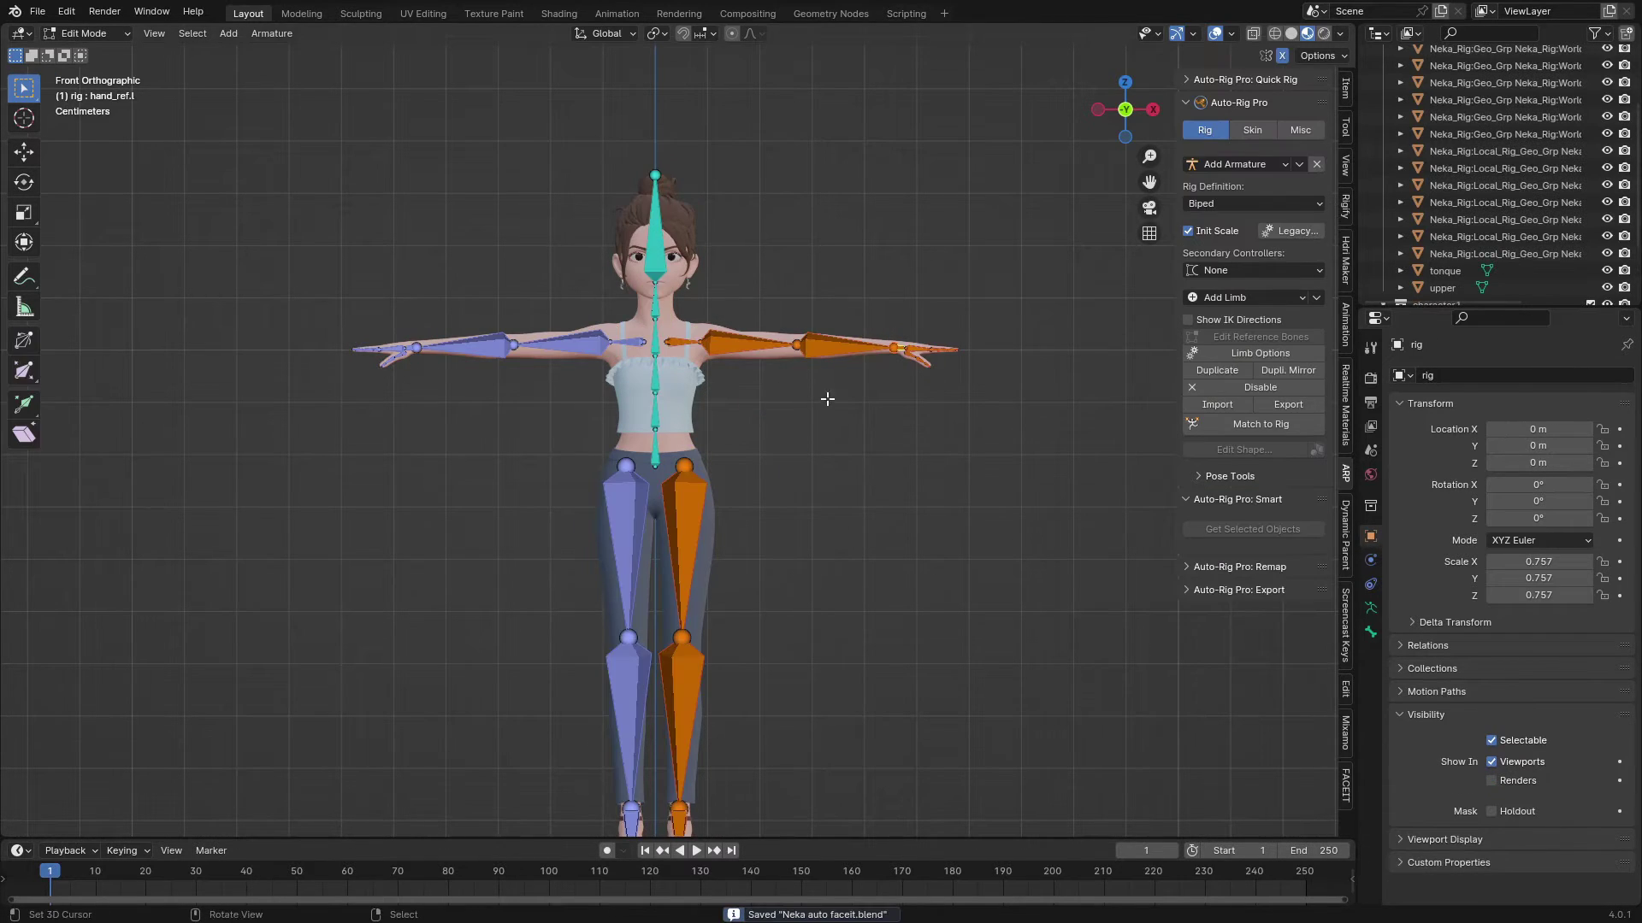
Examine how the reference bones fit the character's body, arm, hand and fingers from several angles
middle_click_drag(839, 525, 432, 401)
scroll(506, 487, "up", 3)
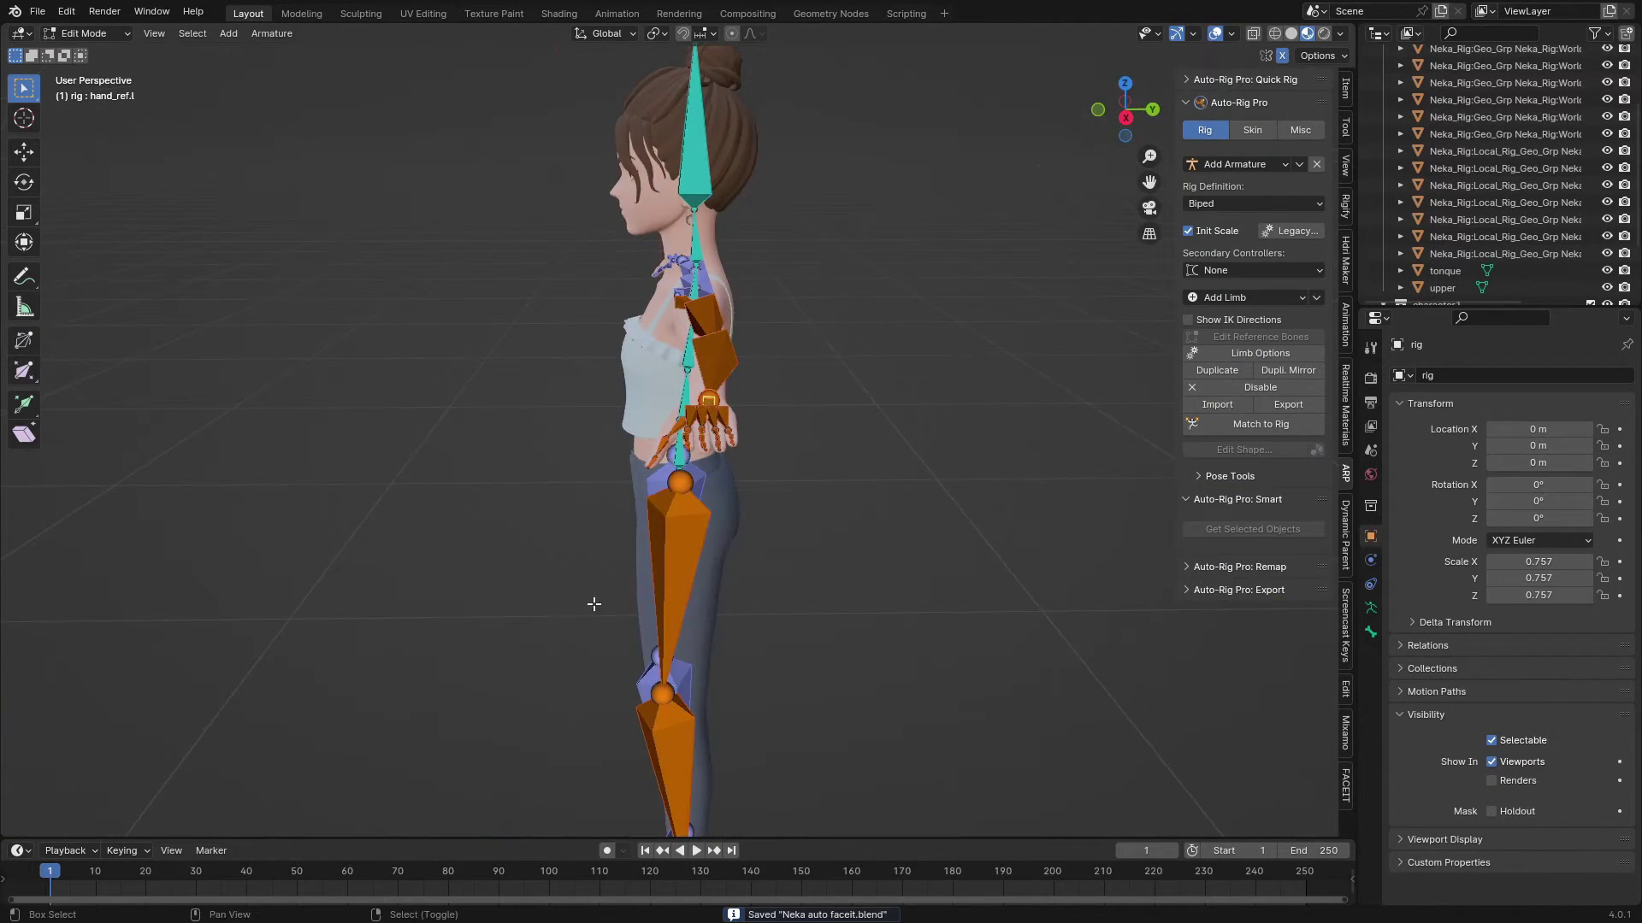
middle_click_drag(594, 605, 635, 556, "shift")
middle_click_drag(891, 747, 713, 521, "shift")
scroll(713, 520, "up", 2)
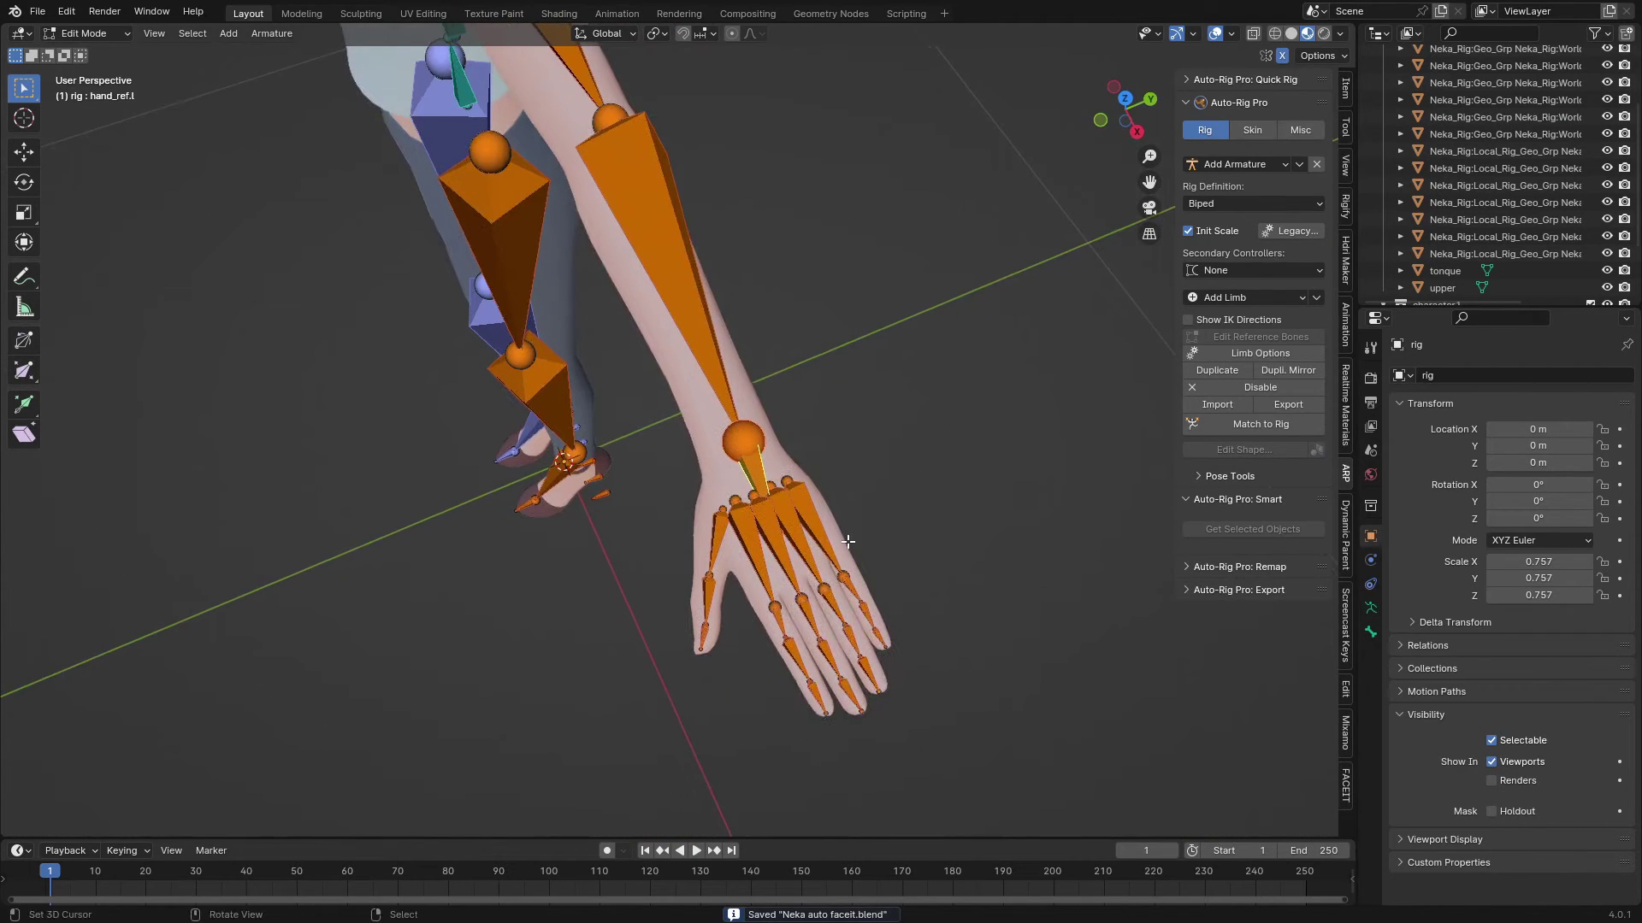
middle_click_drag(934, 649, 909, 645)
scroll(909, 645, "up", 2)
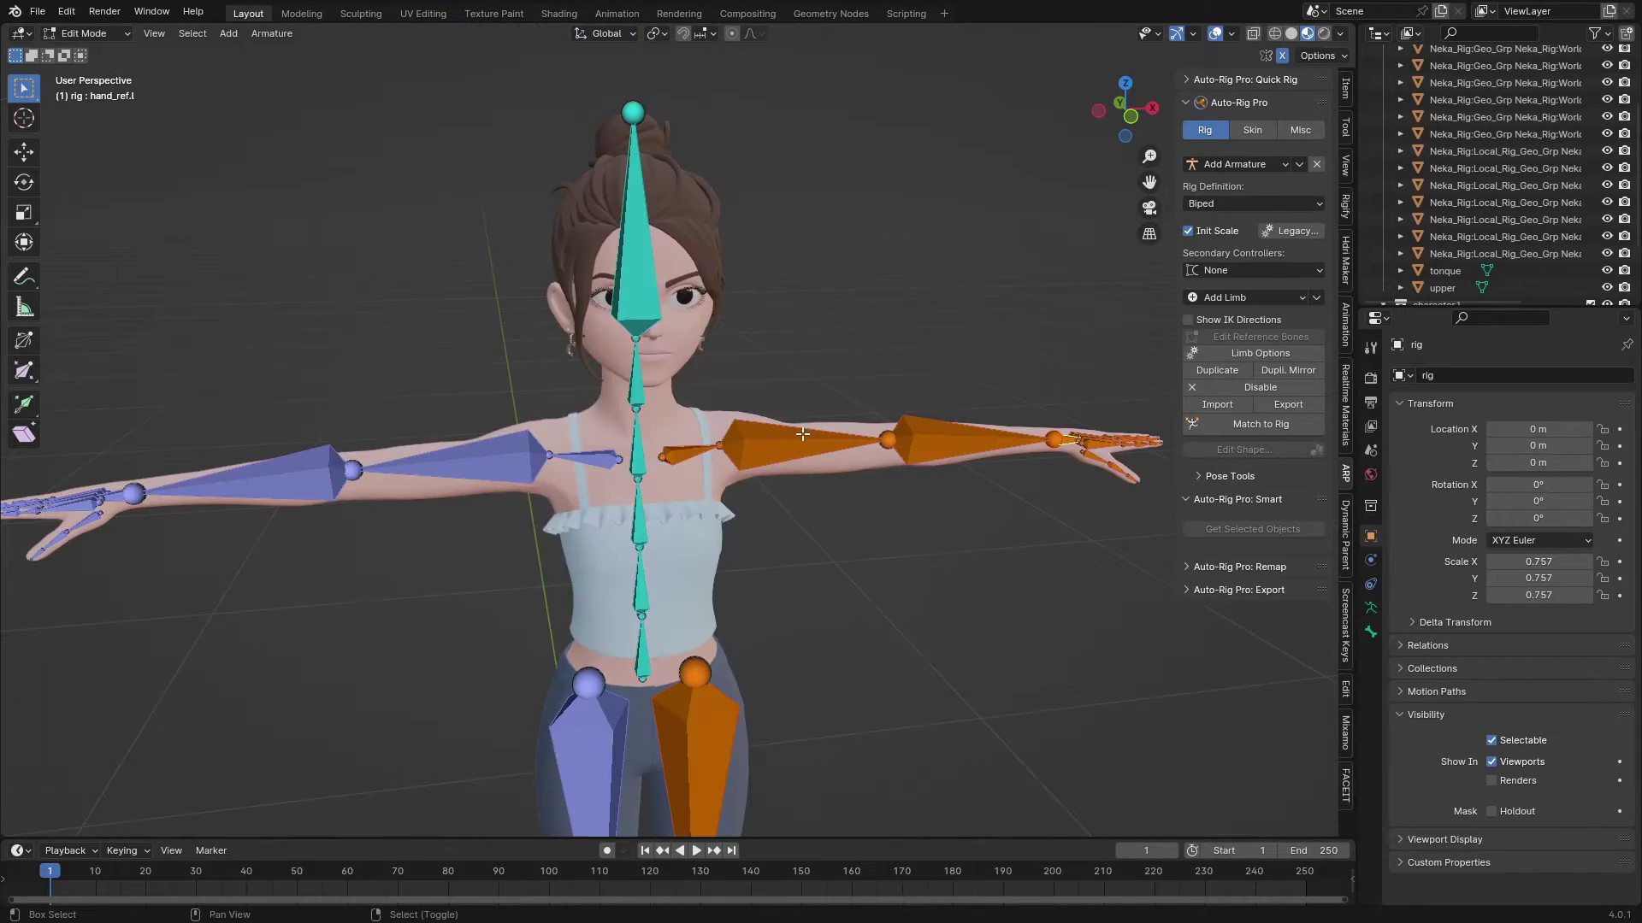
middle_click_drag(770, 452, 962, 284, "shift")
scroll(992, 248, "down", 2)
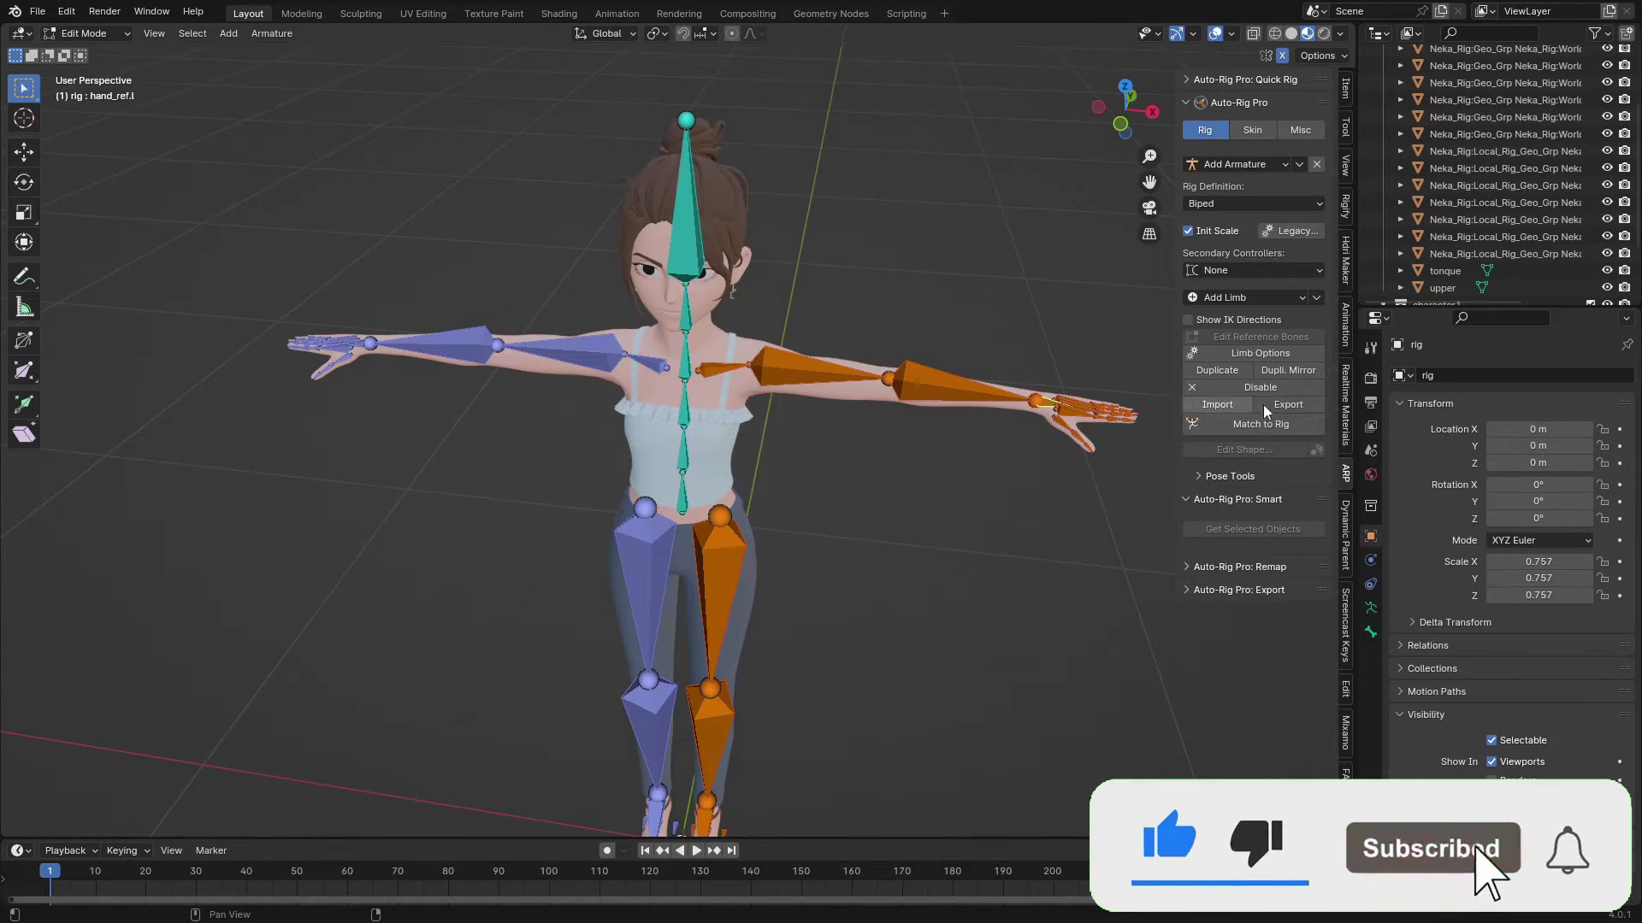
Generate the control rig with Match to Rig and return to Object Mode
left_click(1264, 428)
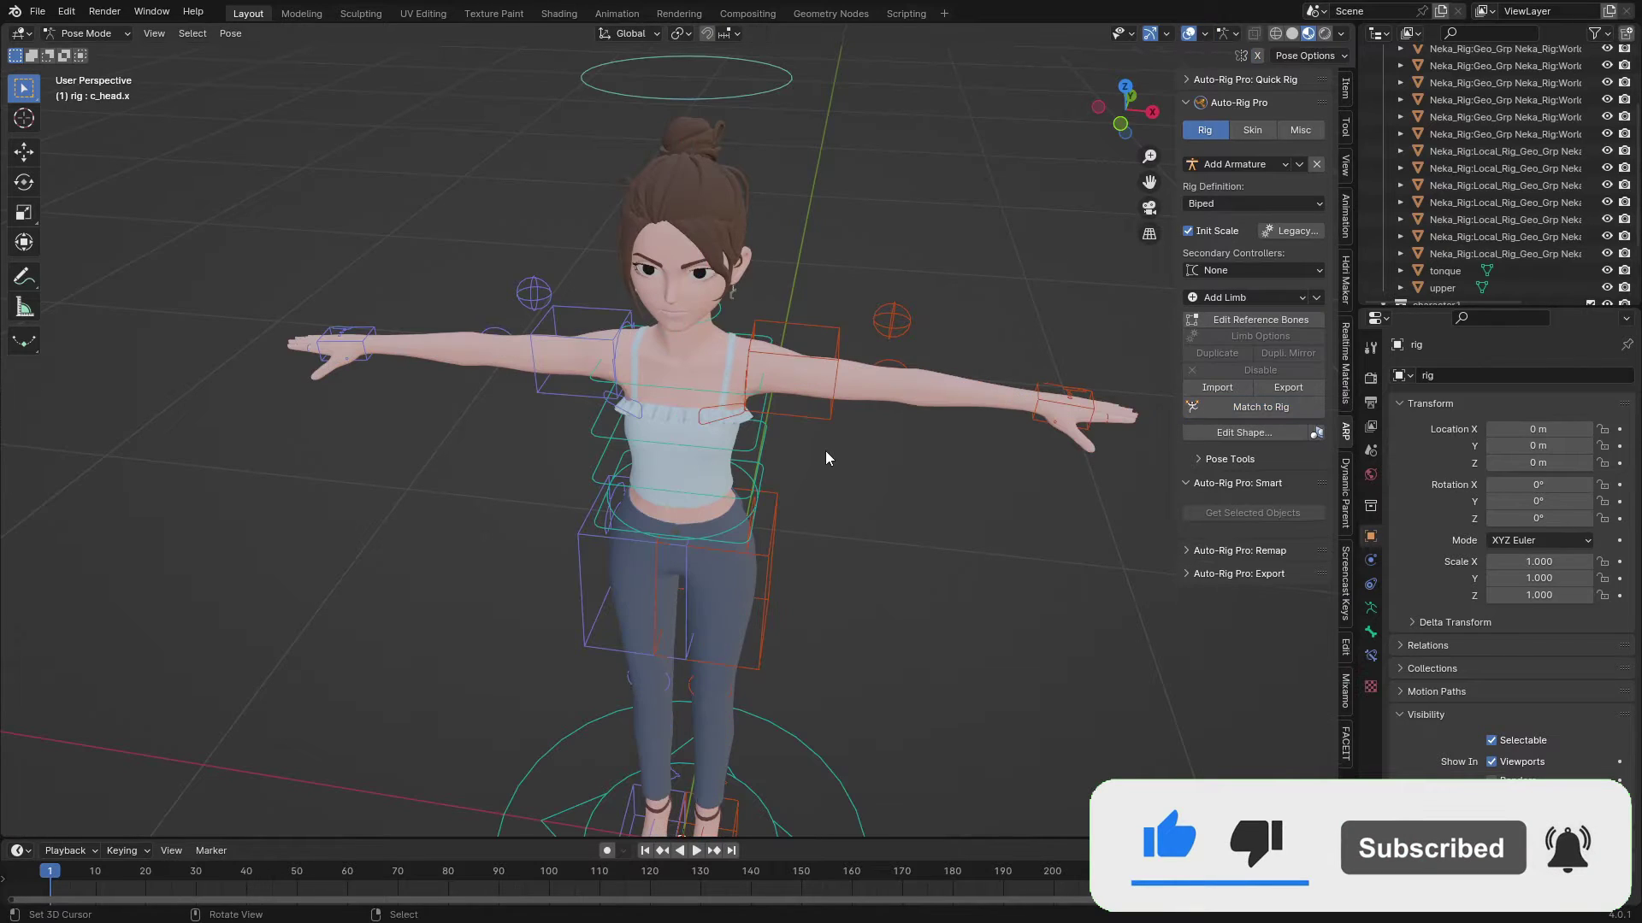
scroll(824, 449, "down", 2)
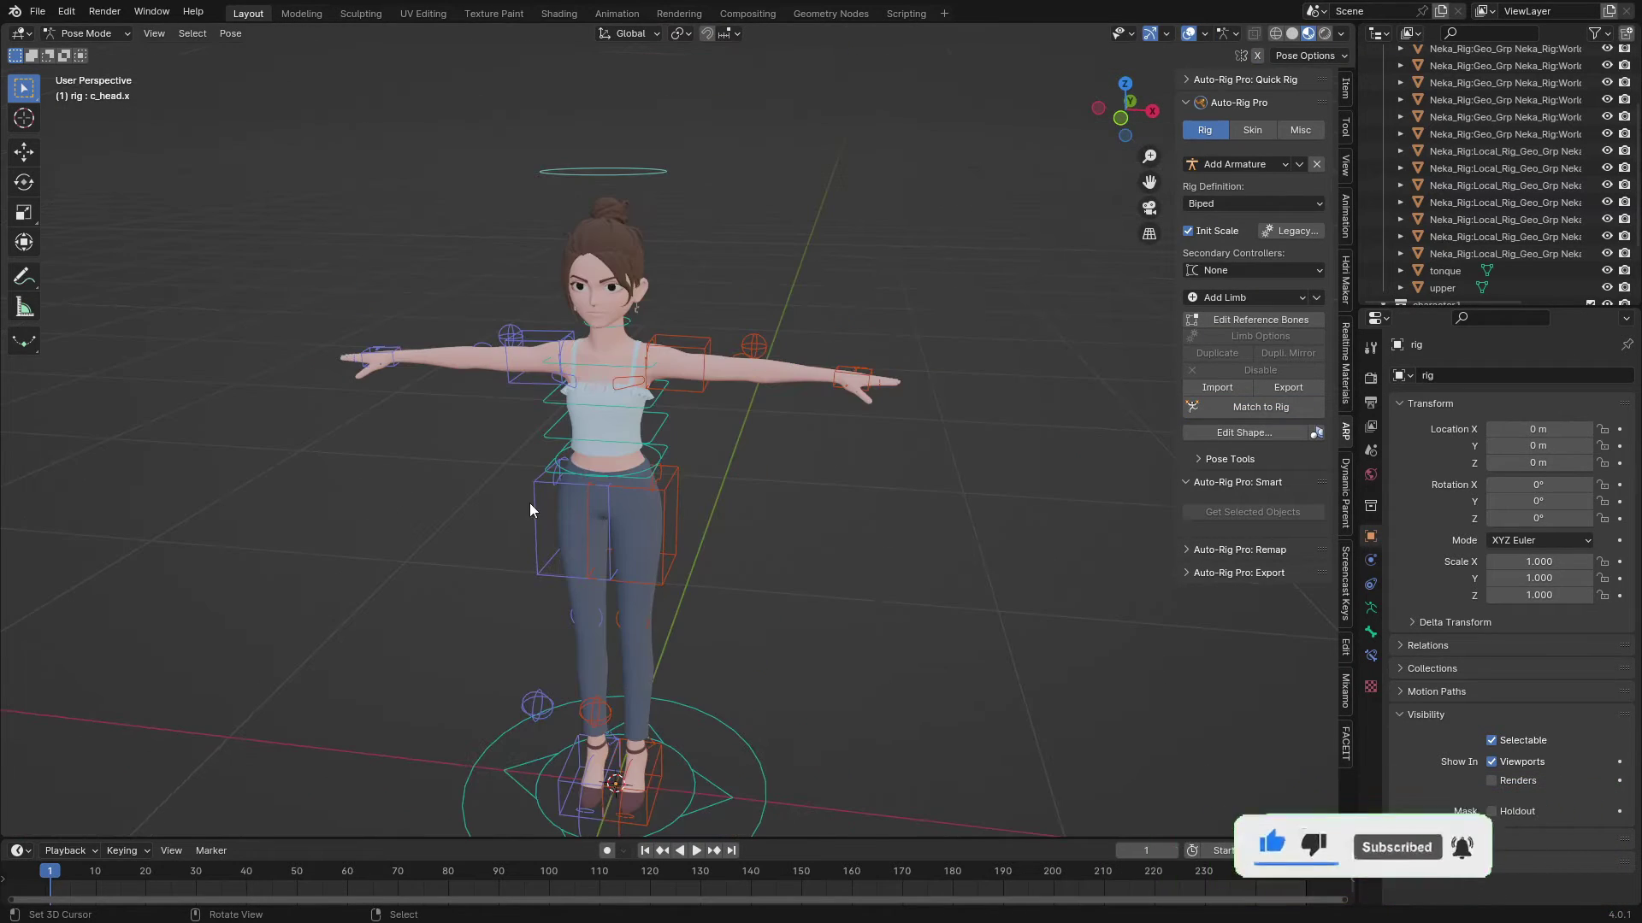
left_click(104, 34)
left_click(81, 49)
scroll(696, 415, "down", 2)
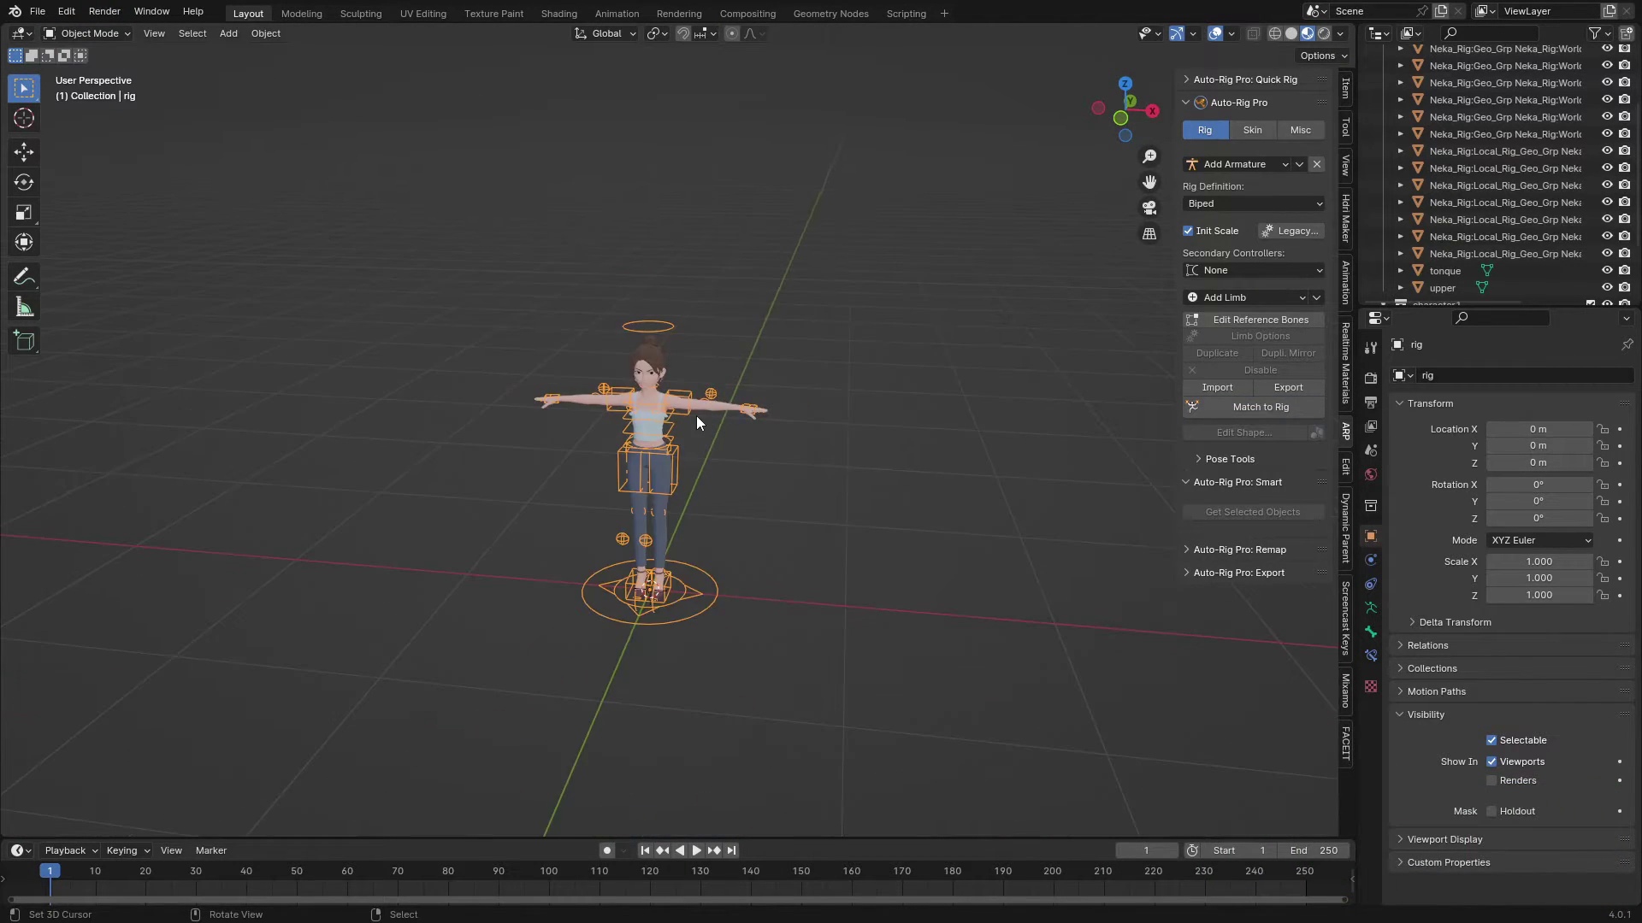
Select all objects, bind the character meshes to the rig with the Heat Maps engine and Scale Fix enabled, and select only the rig
key("a")
scroll(703, 449, "up", 4)
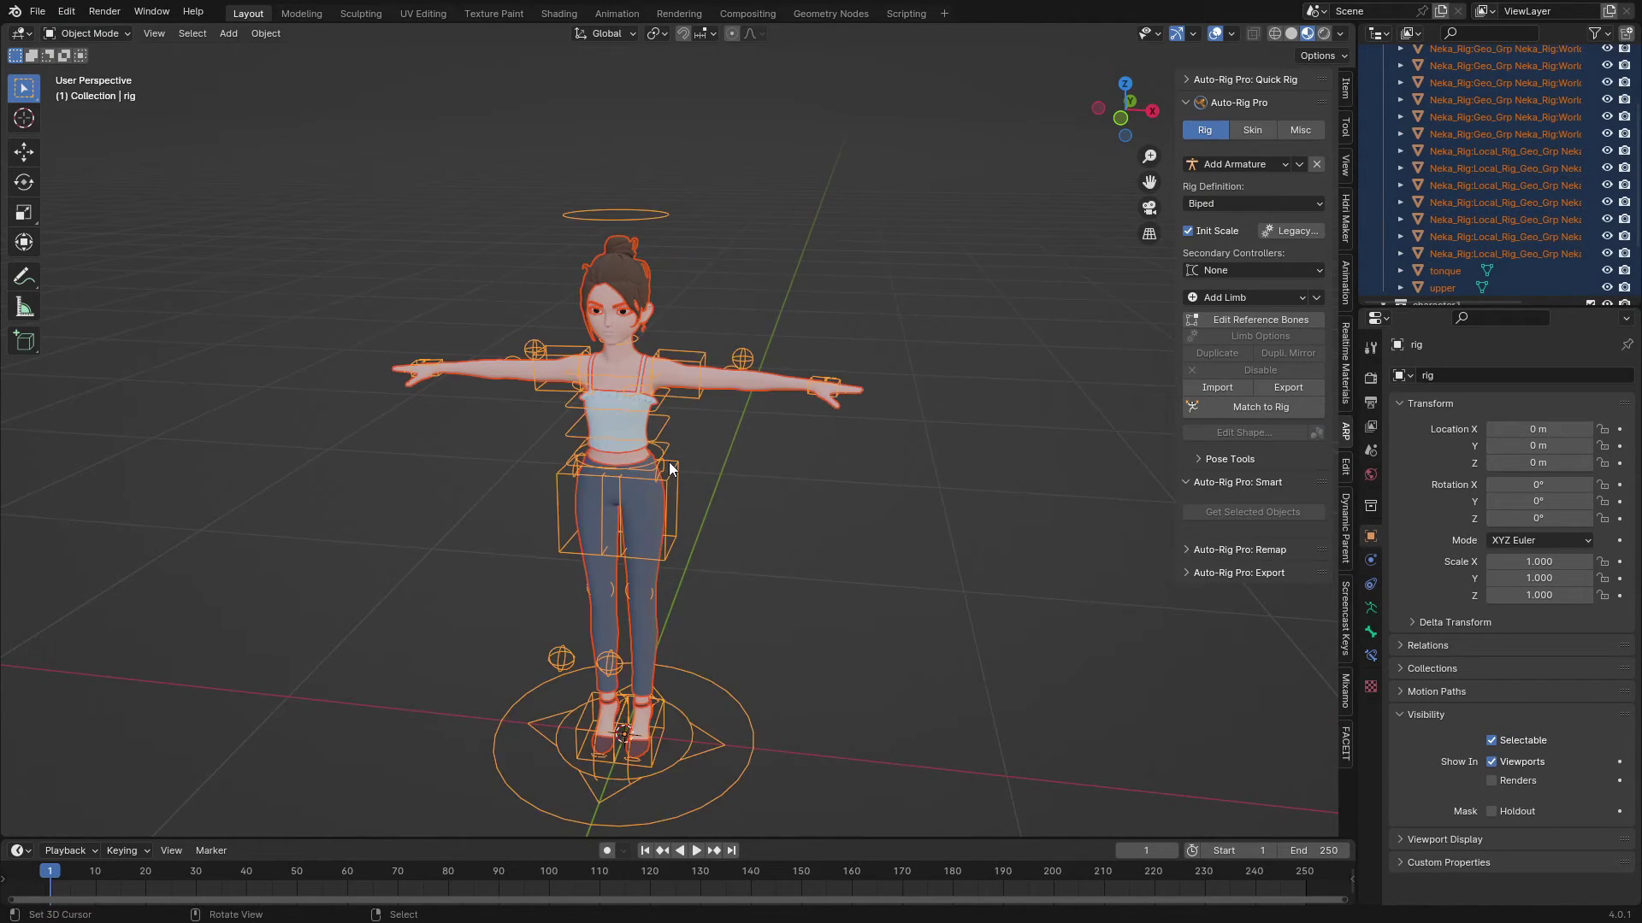
left_click(1252, 130)
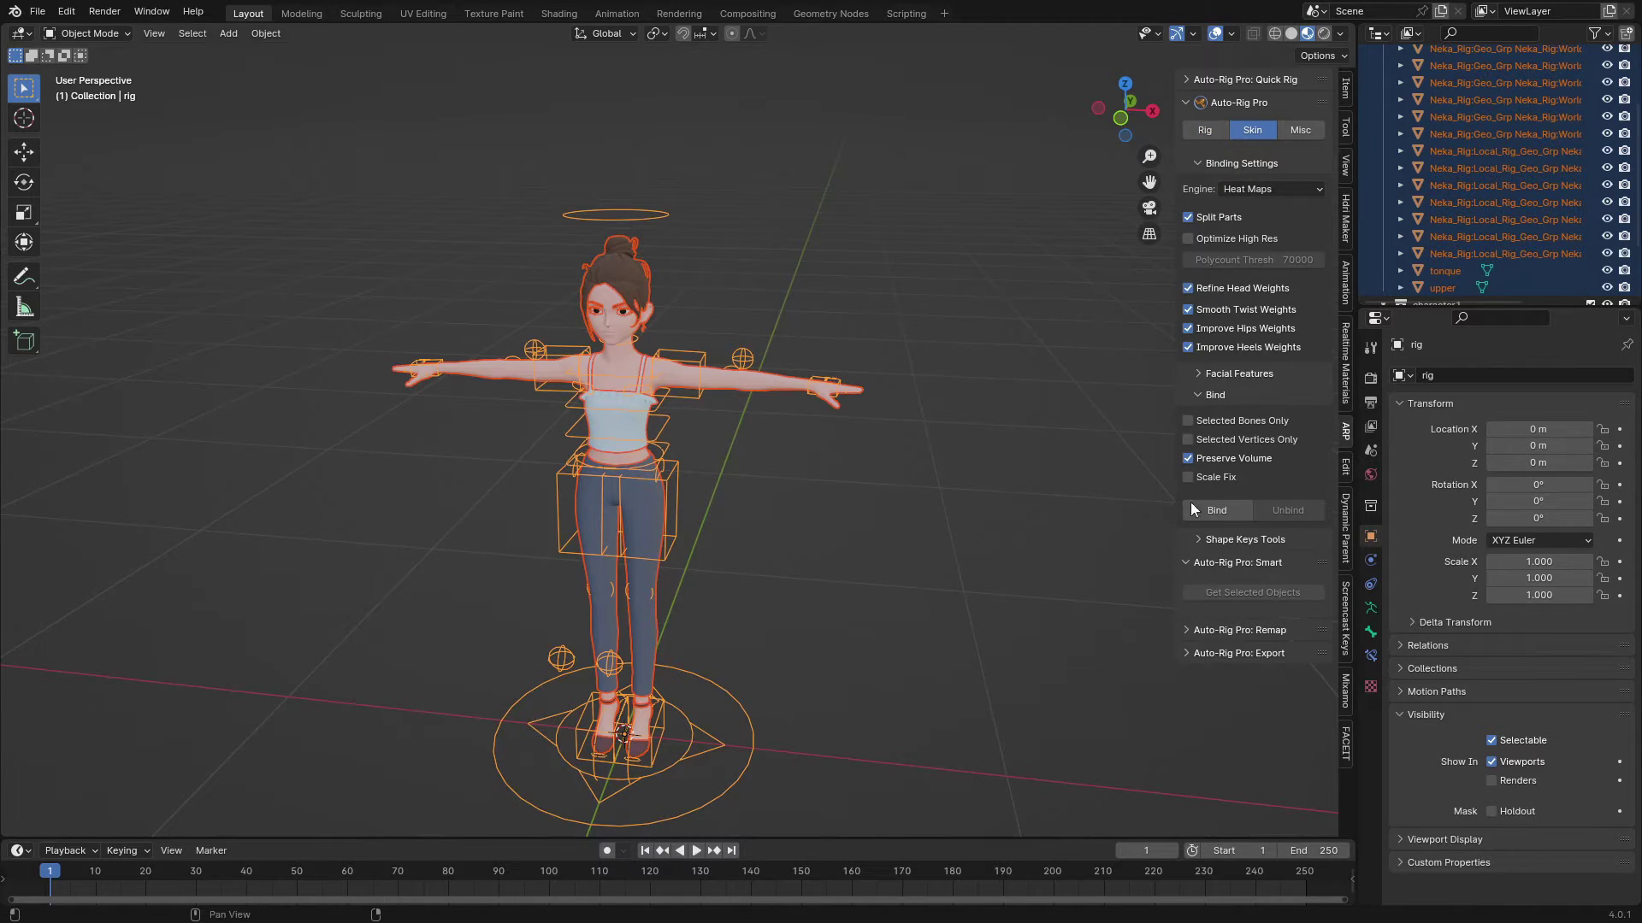
left_click(1217, 511)
scroll(855, 487, "up", 5)
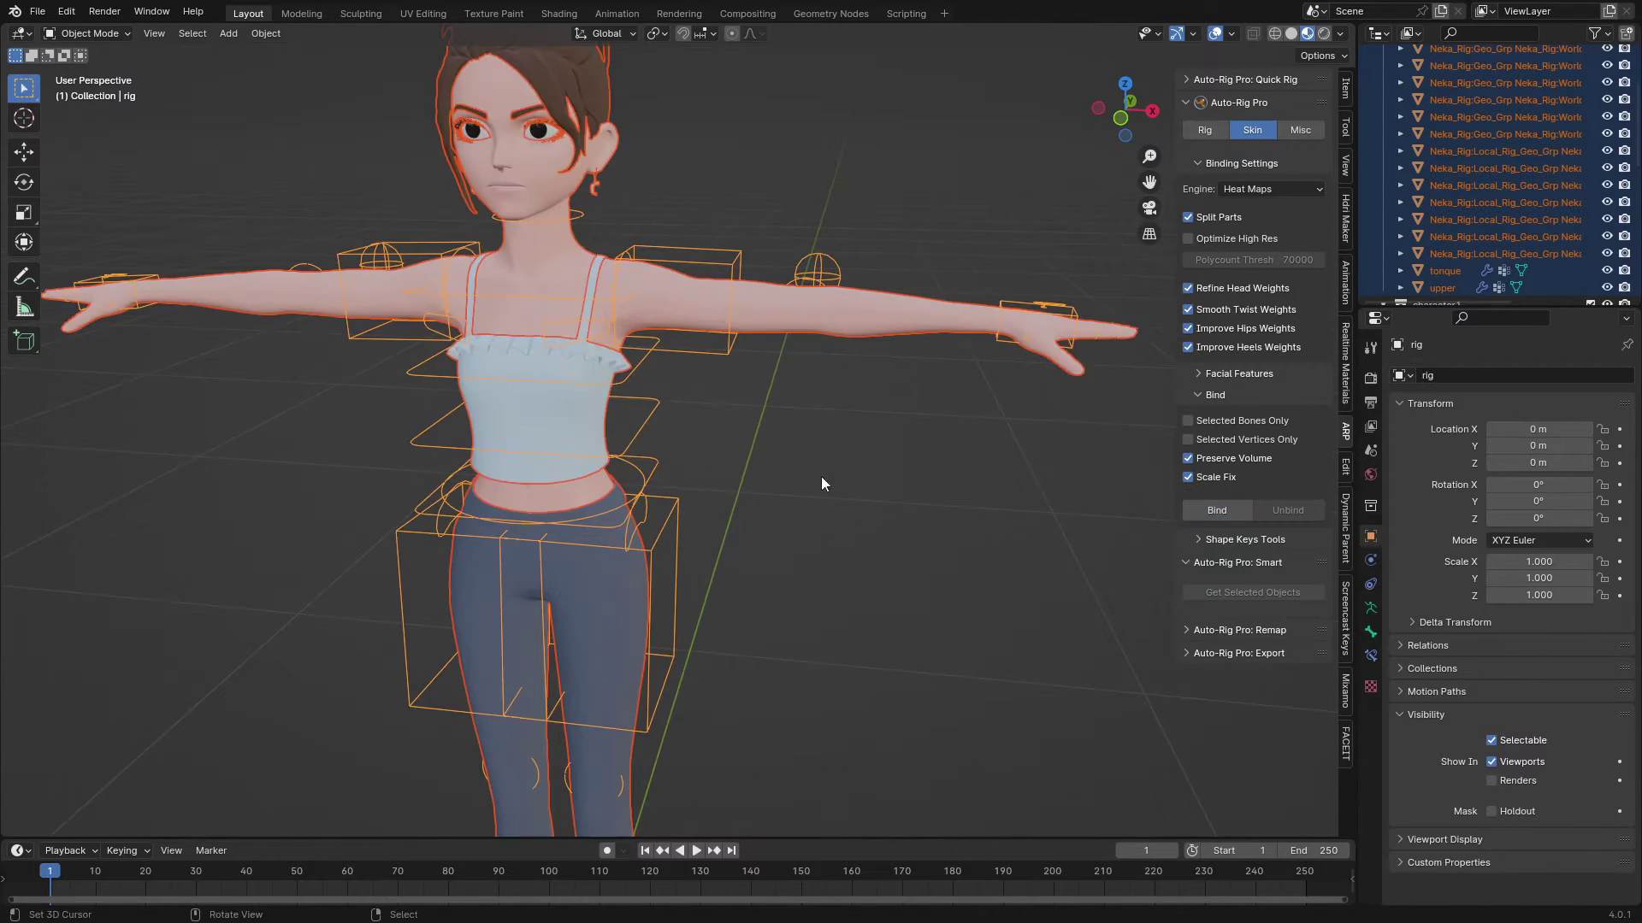
left_click(669, 455)
scroll(669, 455, "down", 3)
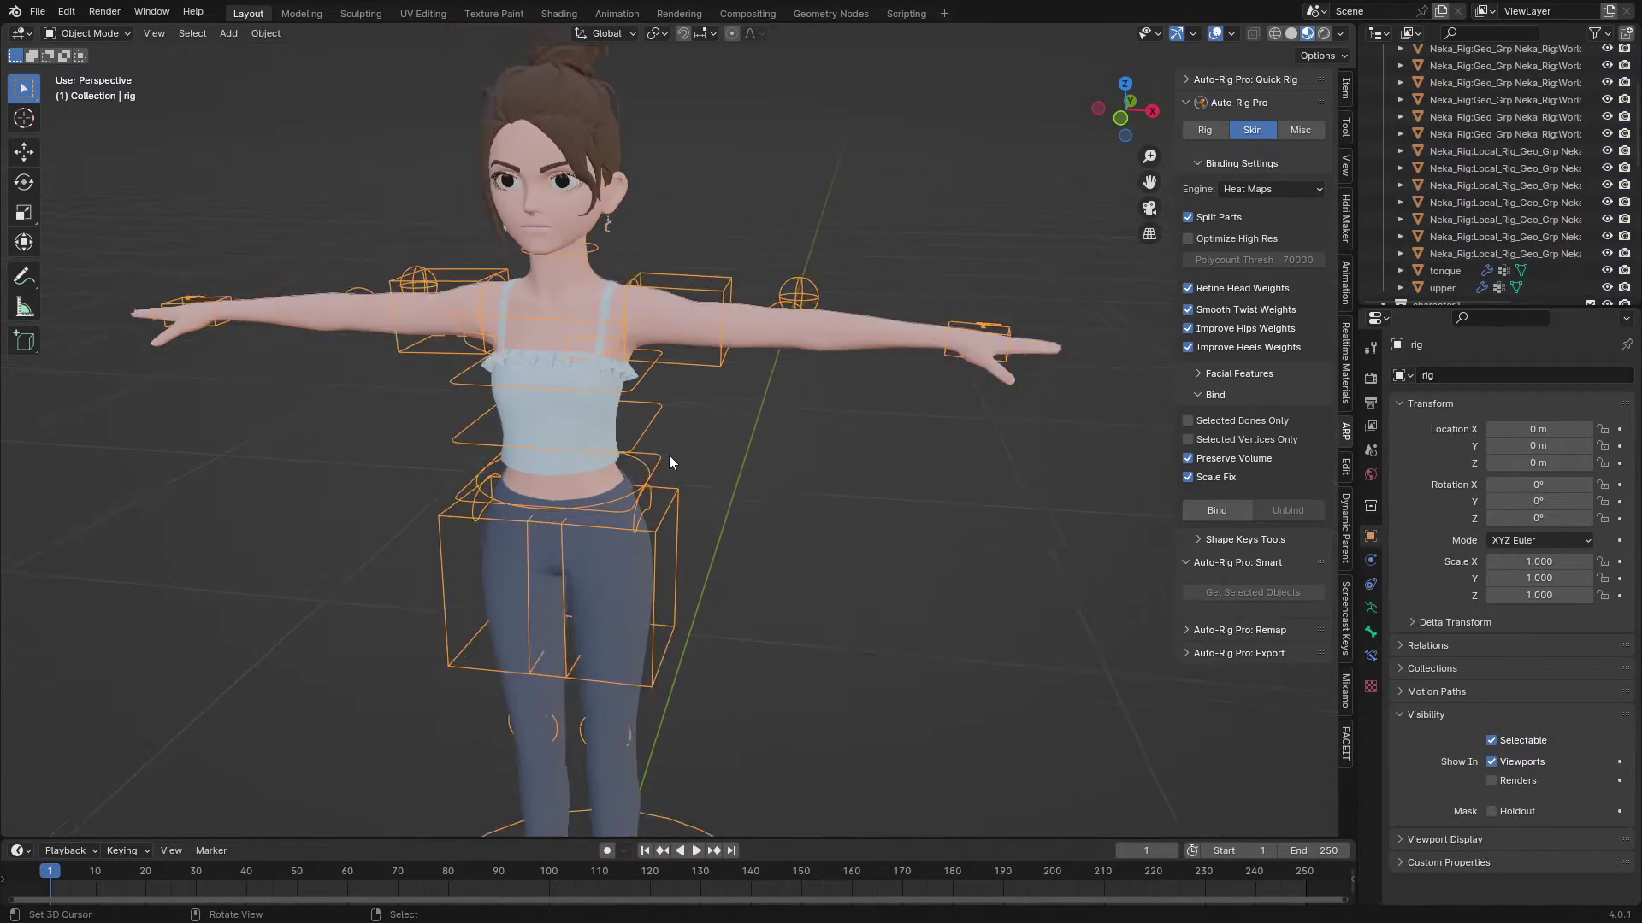
In Pose Mode, test the binding by moving the left foot and root controllers and rotating the head controller, cancelling each transform
left_click(85, 33)
left_click(94, 86)
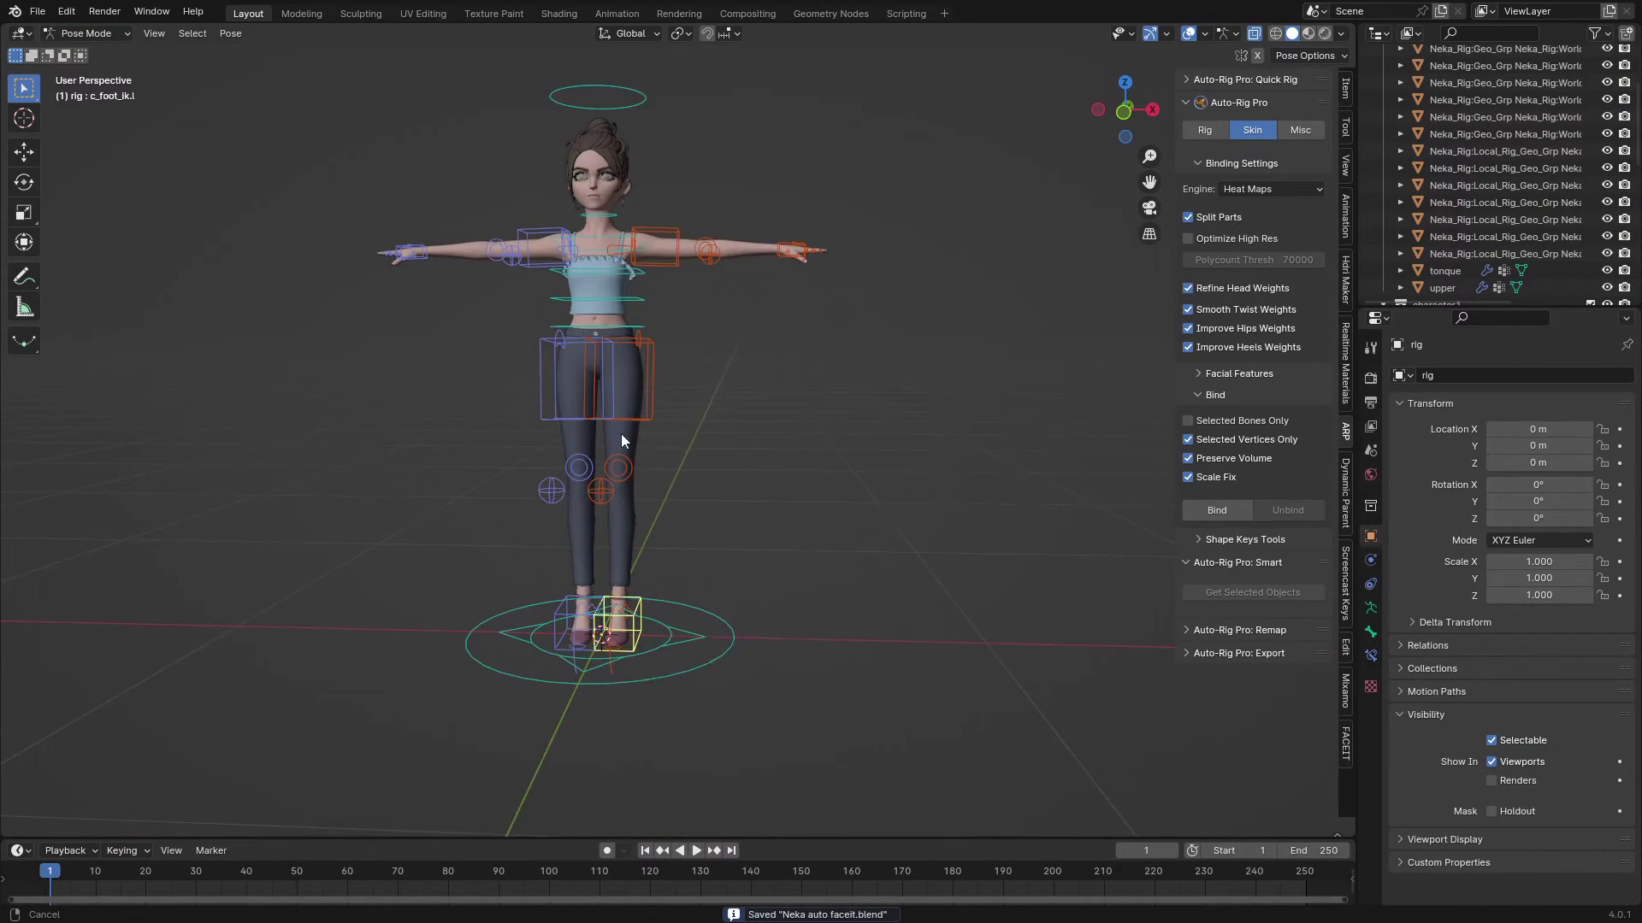
middle_click_drag(621, 434, 624, 441, "shift")
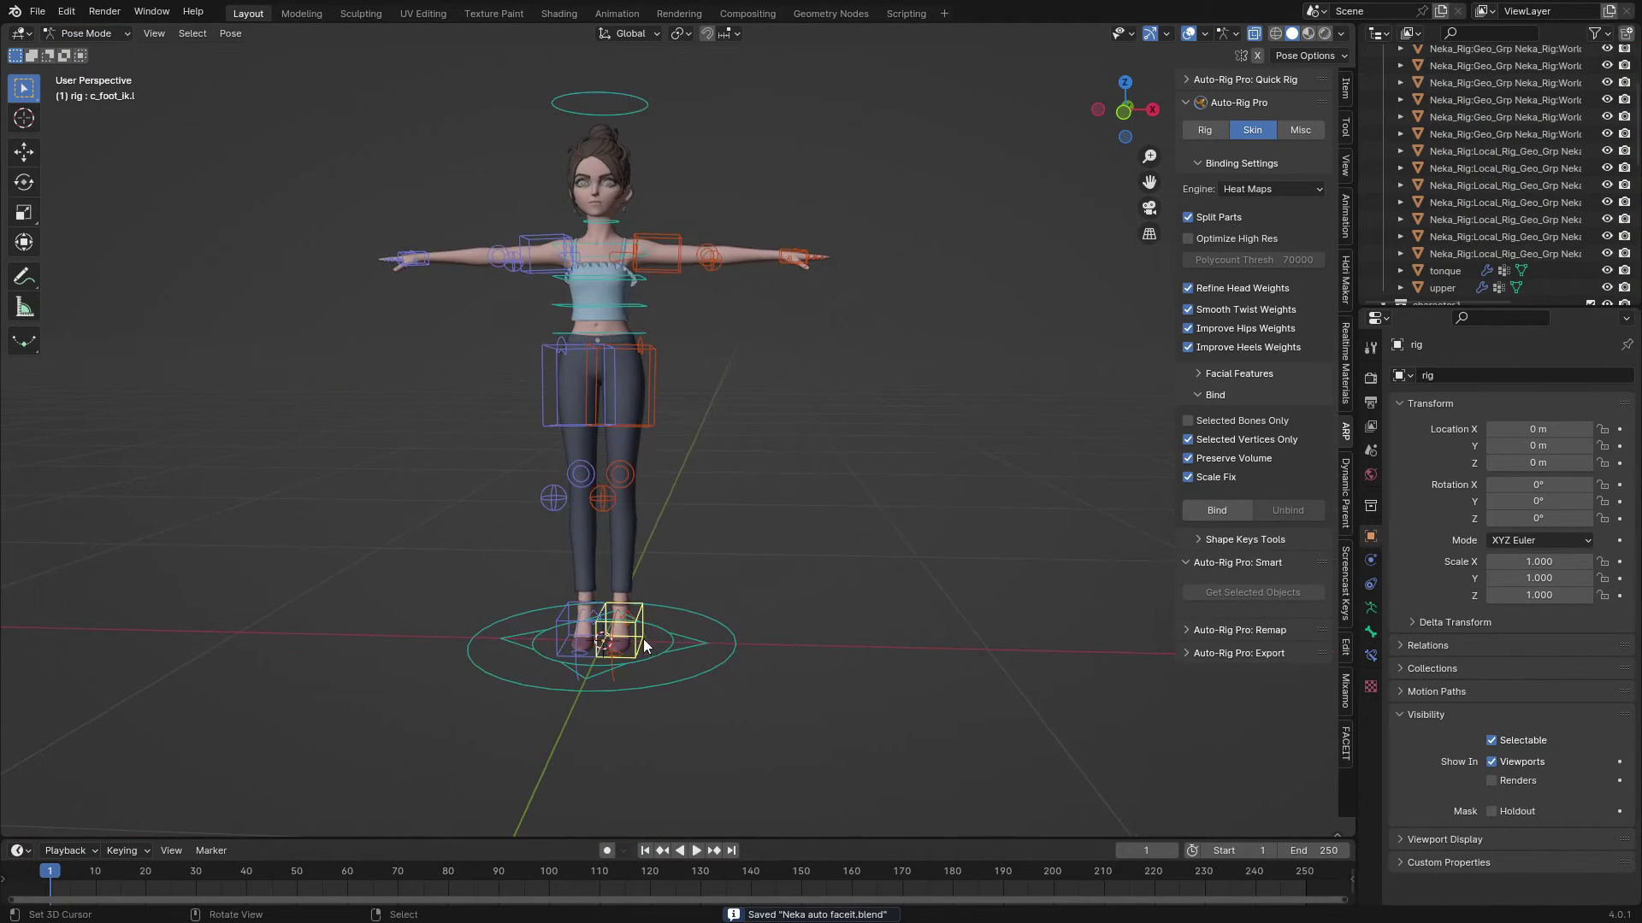
key("g")
right_click(723, 525)
right_click(659, 336)
middle_click_drag(658, 336, 669, 330)
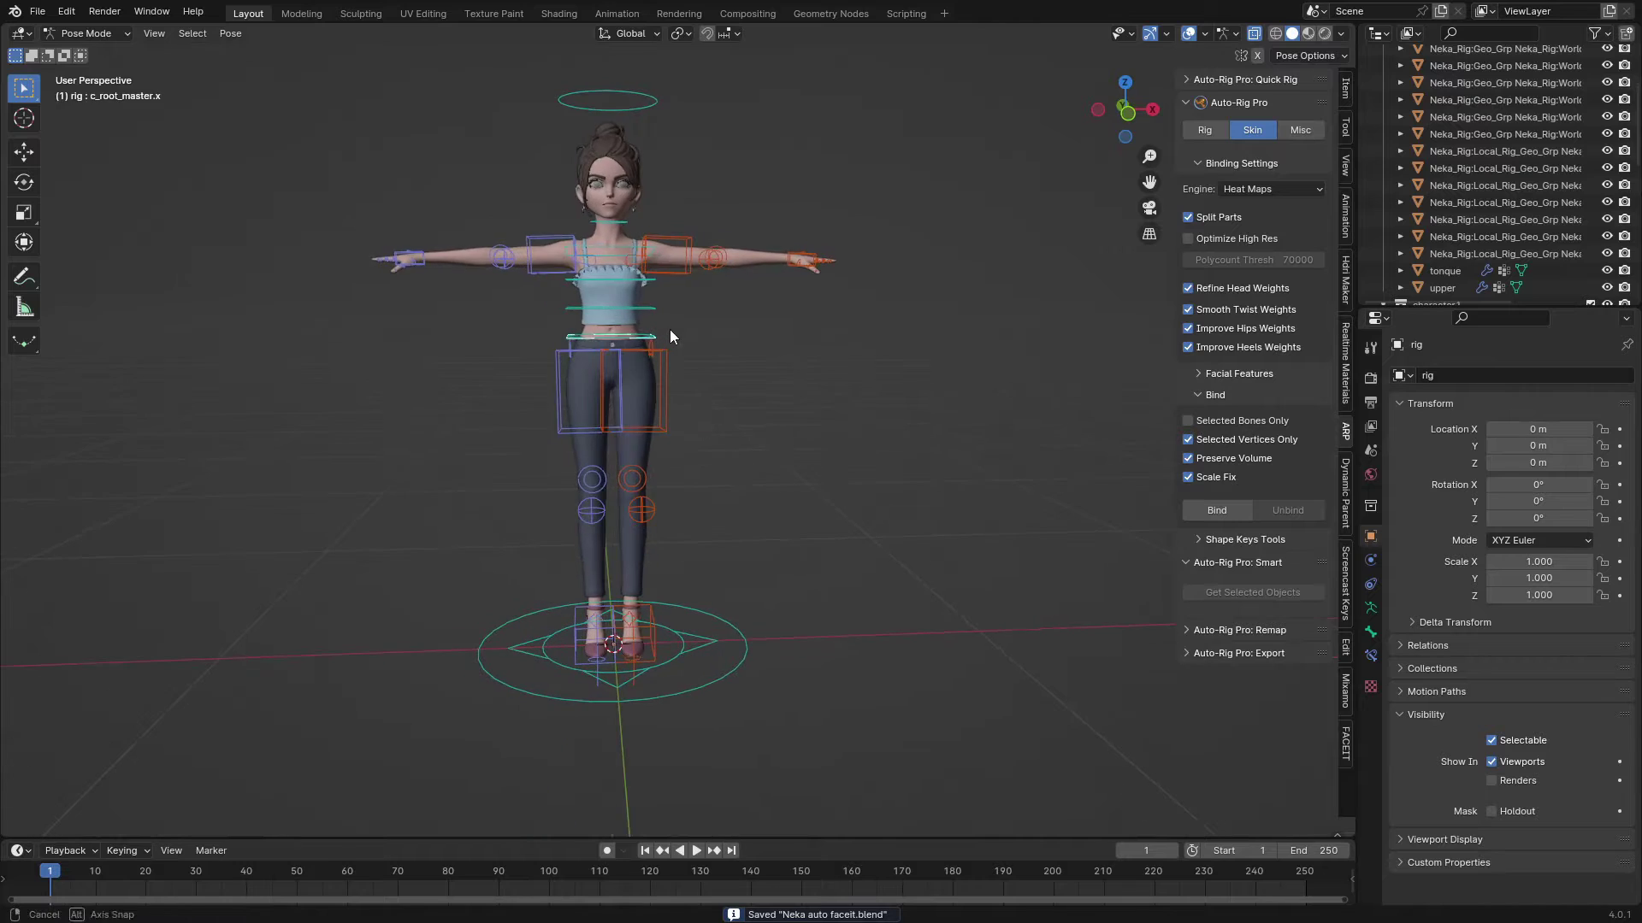
key("g")
right_click(702, 335)
right_click(657, 117)
key("r")
right_click(587, 316)
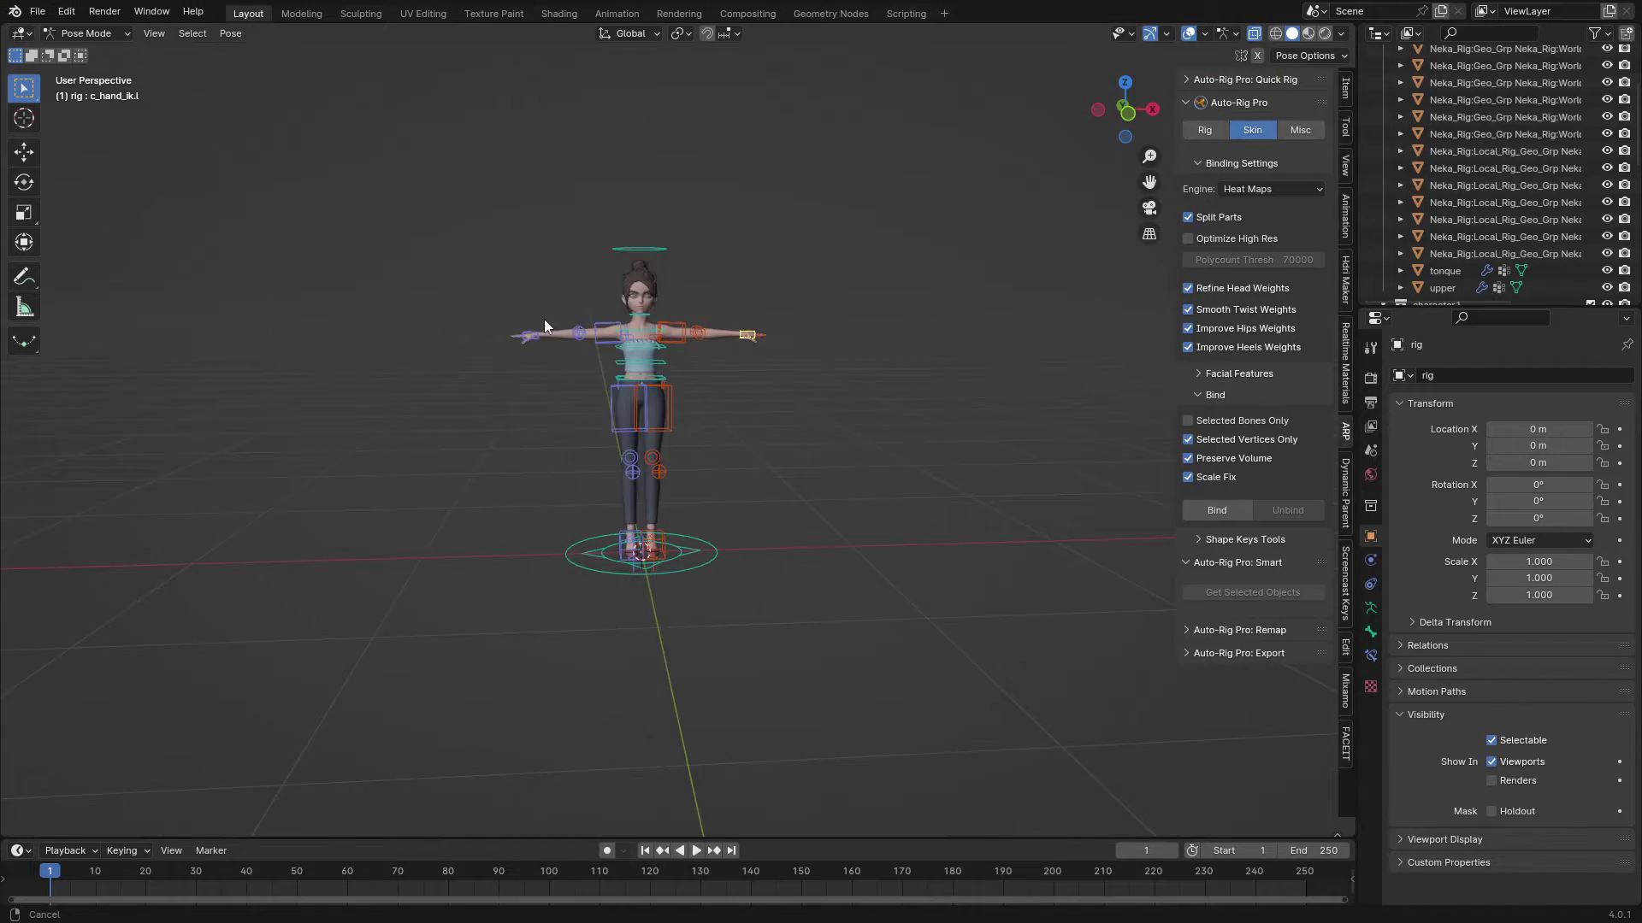
Save the file in front view and return the rig to Object Mode
scroll(544, 320, "up", 4)
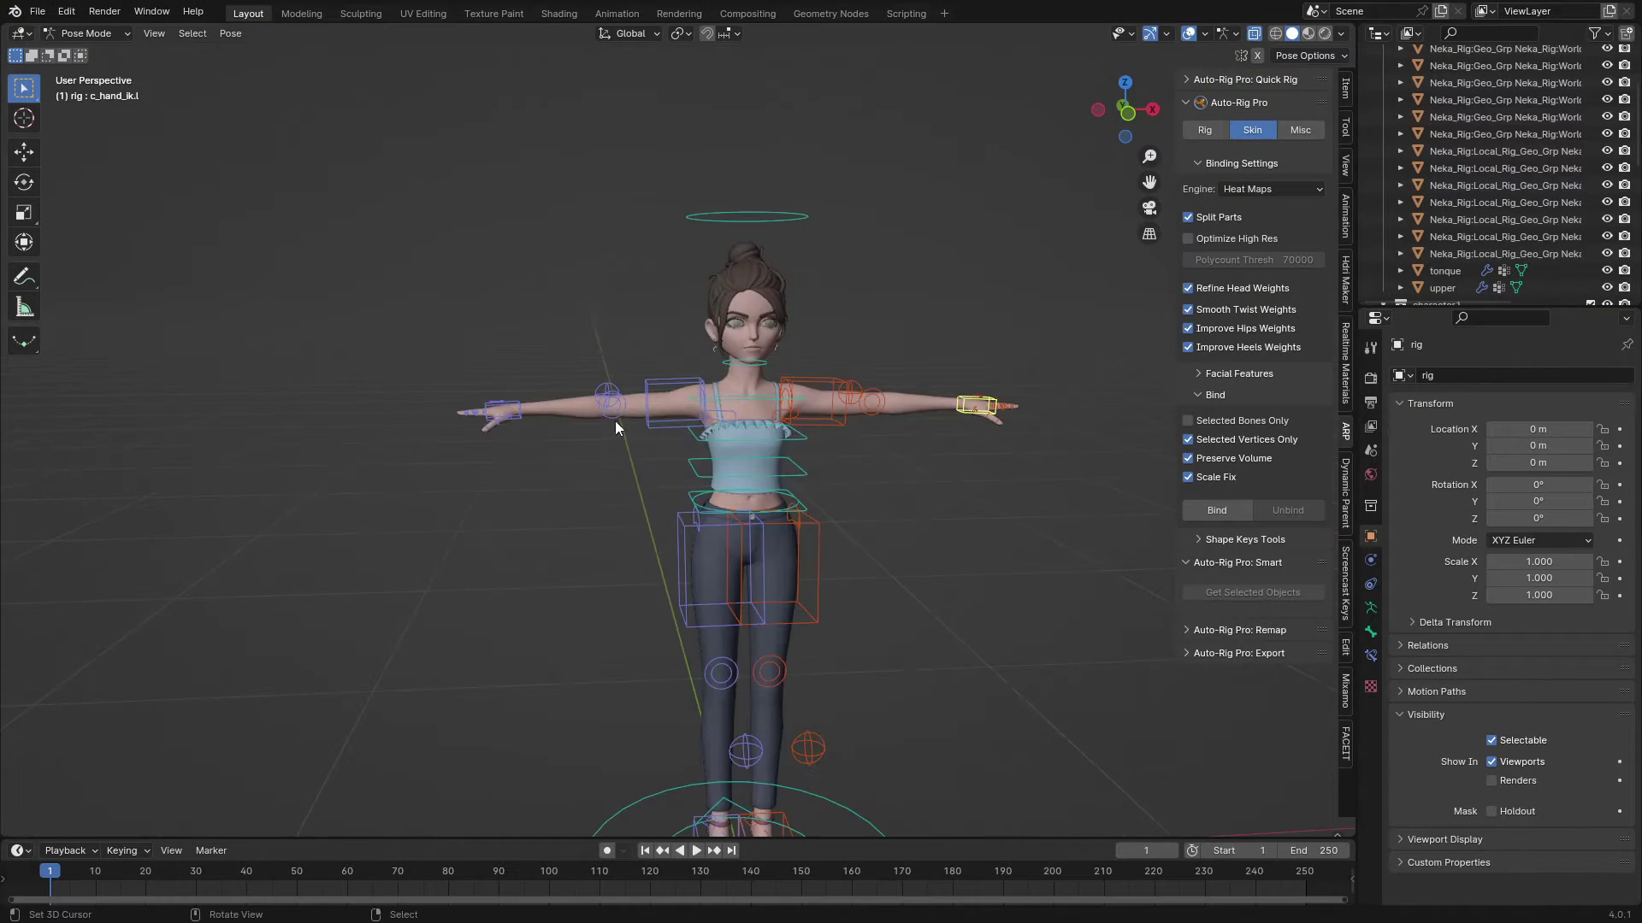
key("KP_1")
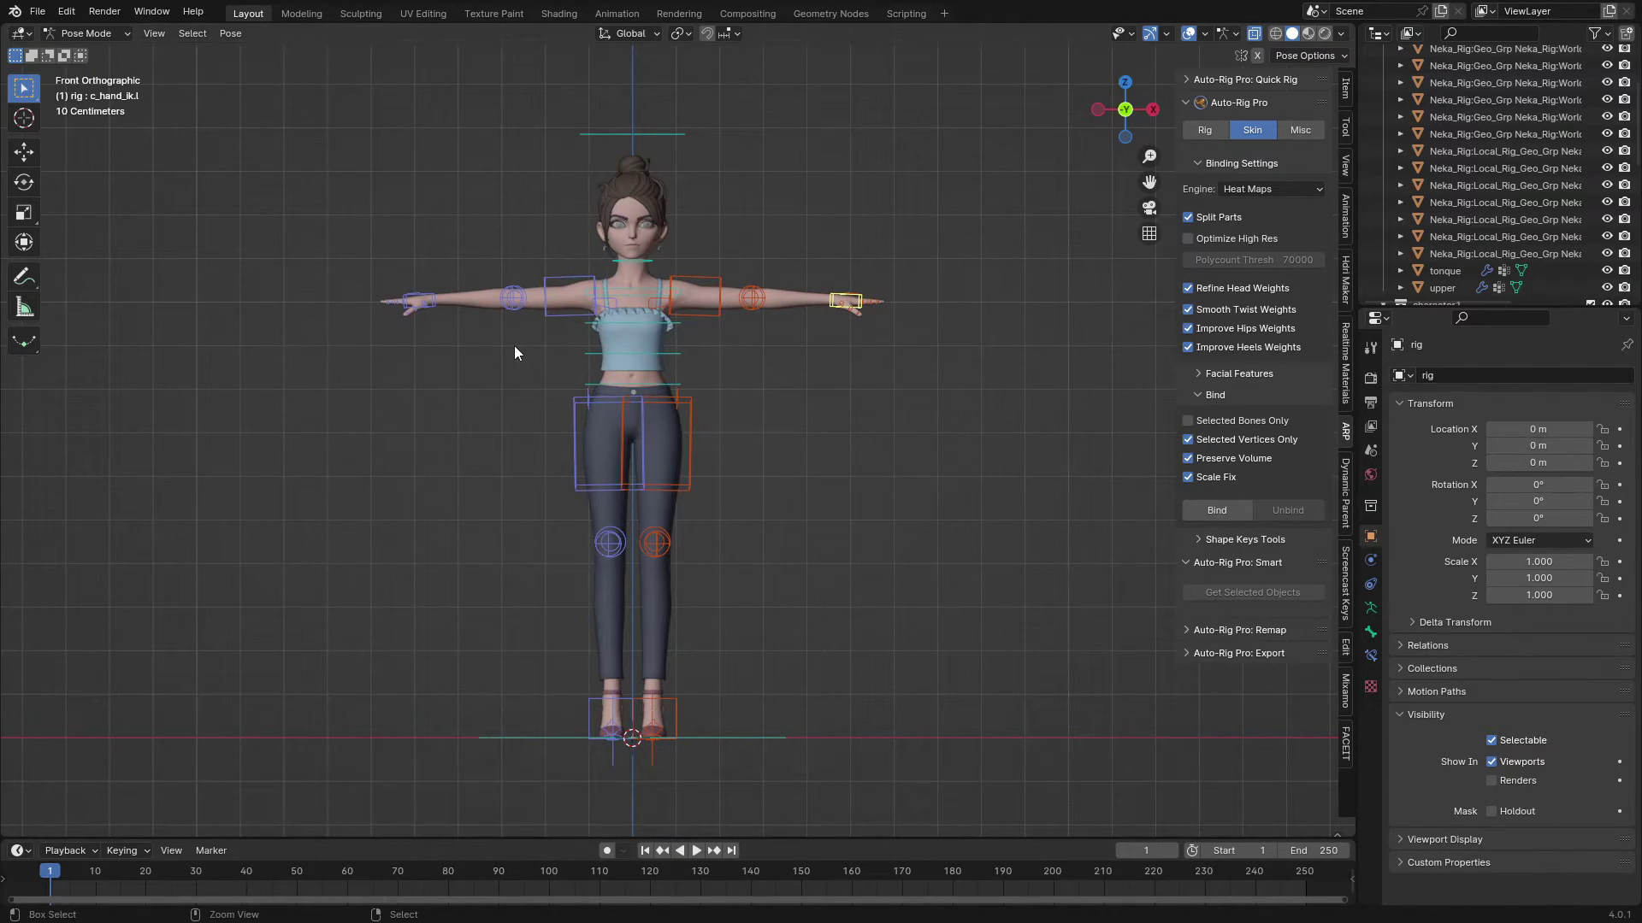
key("ctrl+s")
scroll(515, 345, "up", 6)
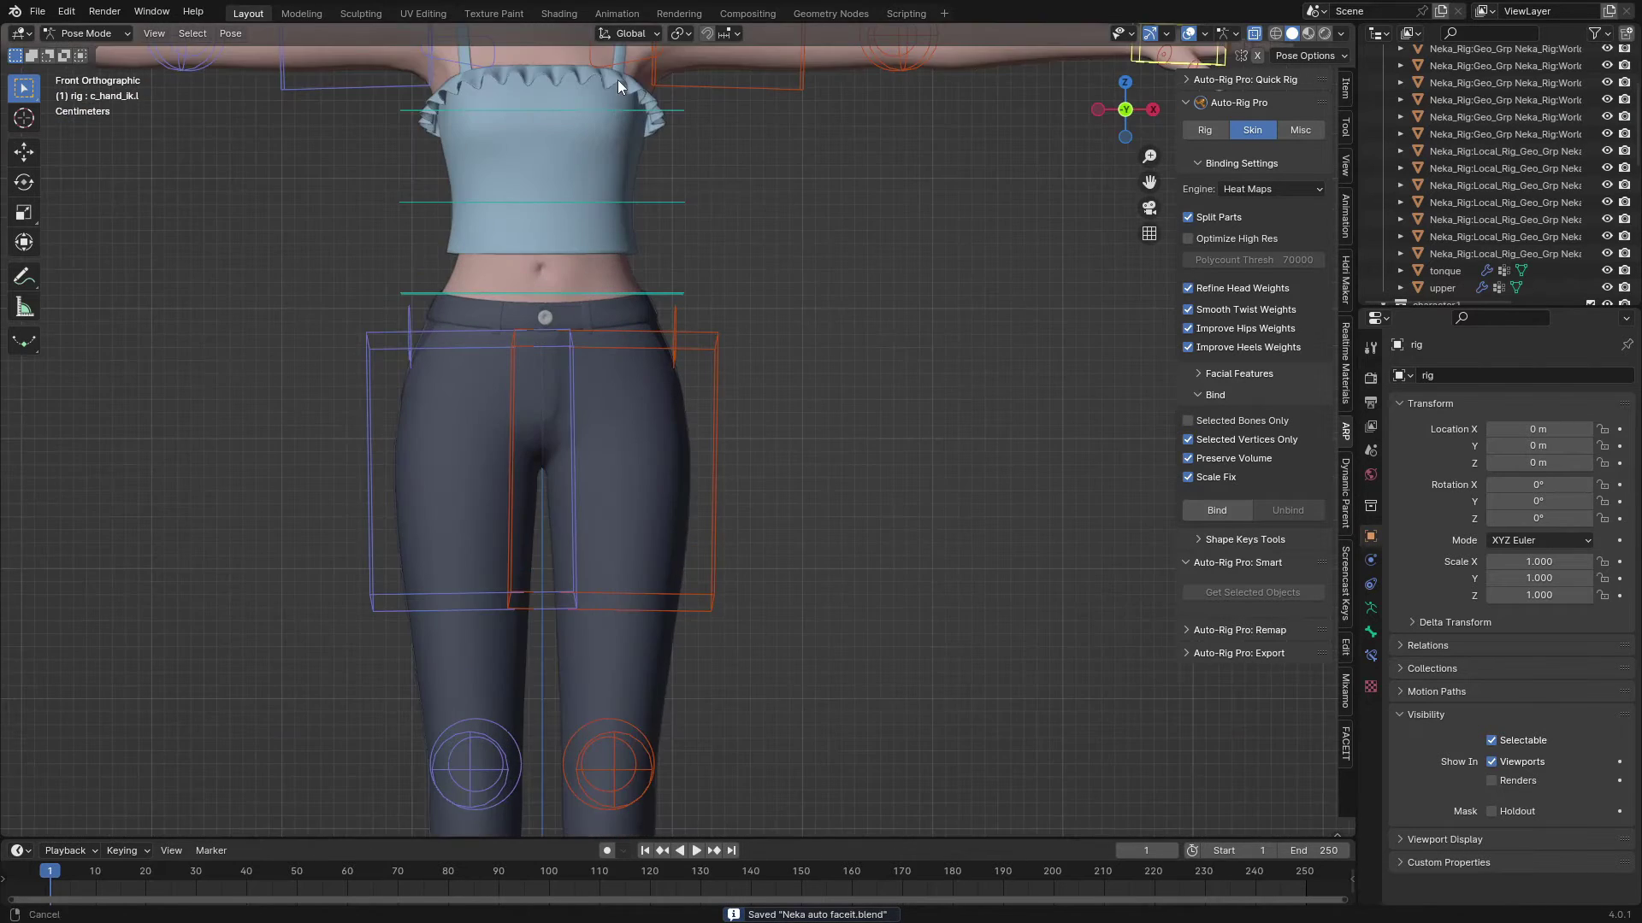
middle_click_drag(618, 80, 653, 521, "shift")
left_click(90, 33)
left_click(91, 54)
Hide the rig, the hair mesh and both earrings to leave the face exposed
scroll(513, 340, "down", 5)
middle_click_drag(530, 351, 506, 263, "shift")
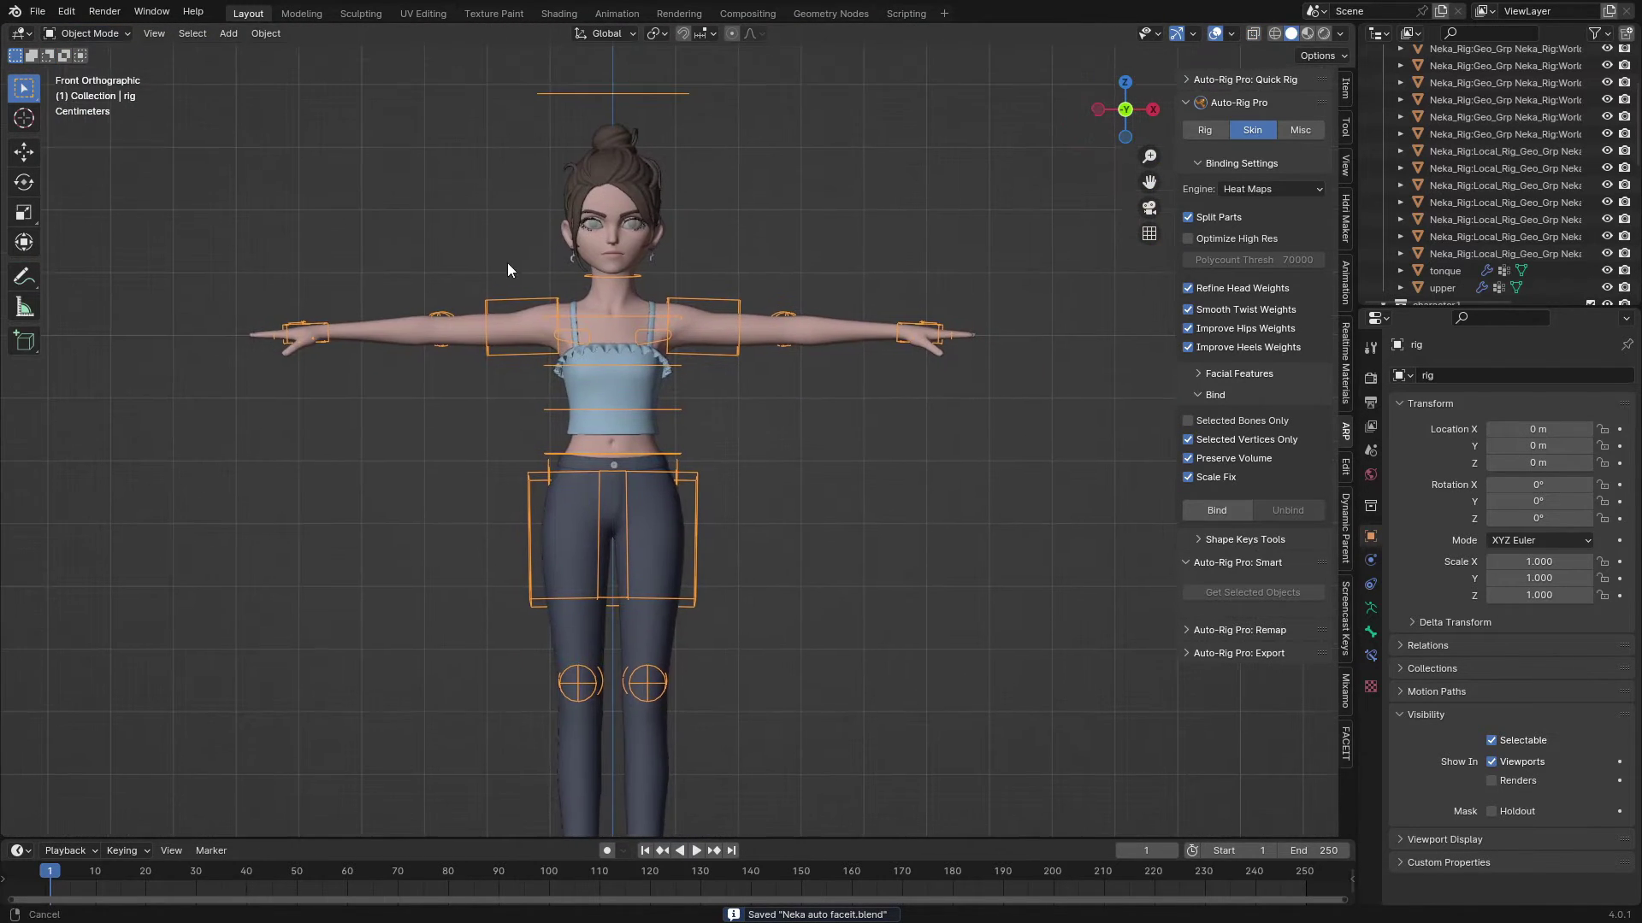
scroll(1556, 277, "down", 4)
left_click(711, 319)
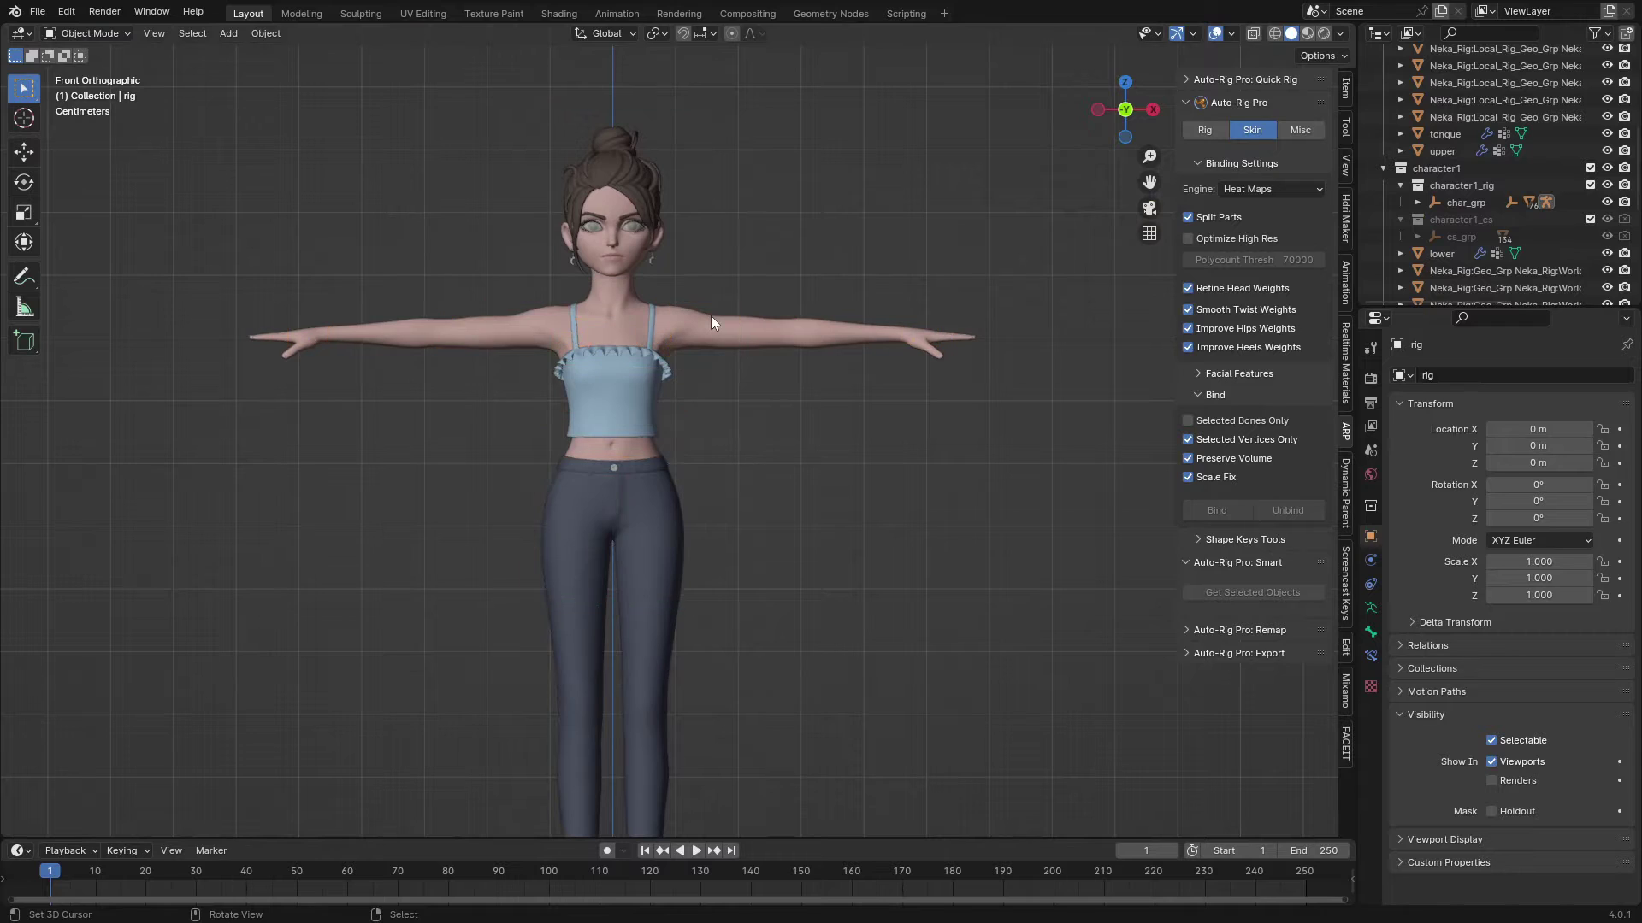
scroll(710, 316, "up", 2)
middle_click_drag(623, 207, 640, 365, "shift")
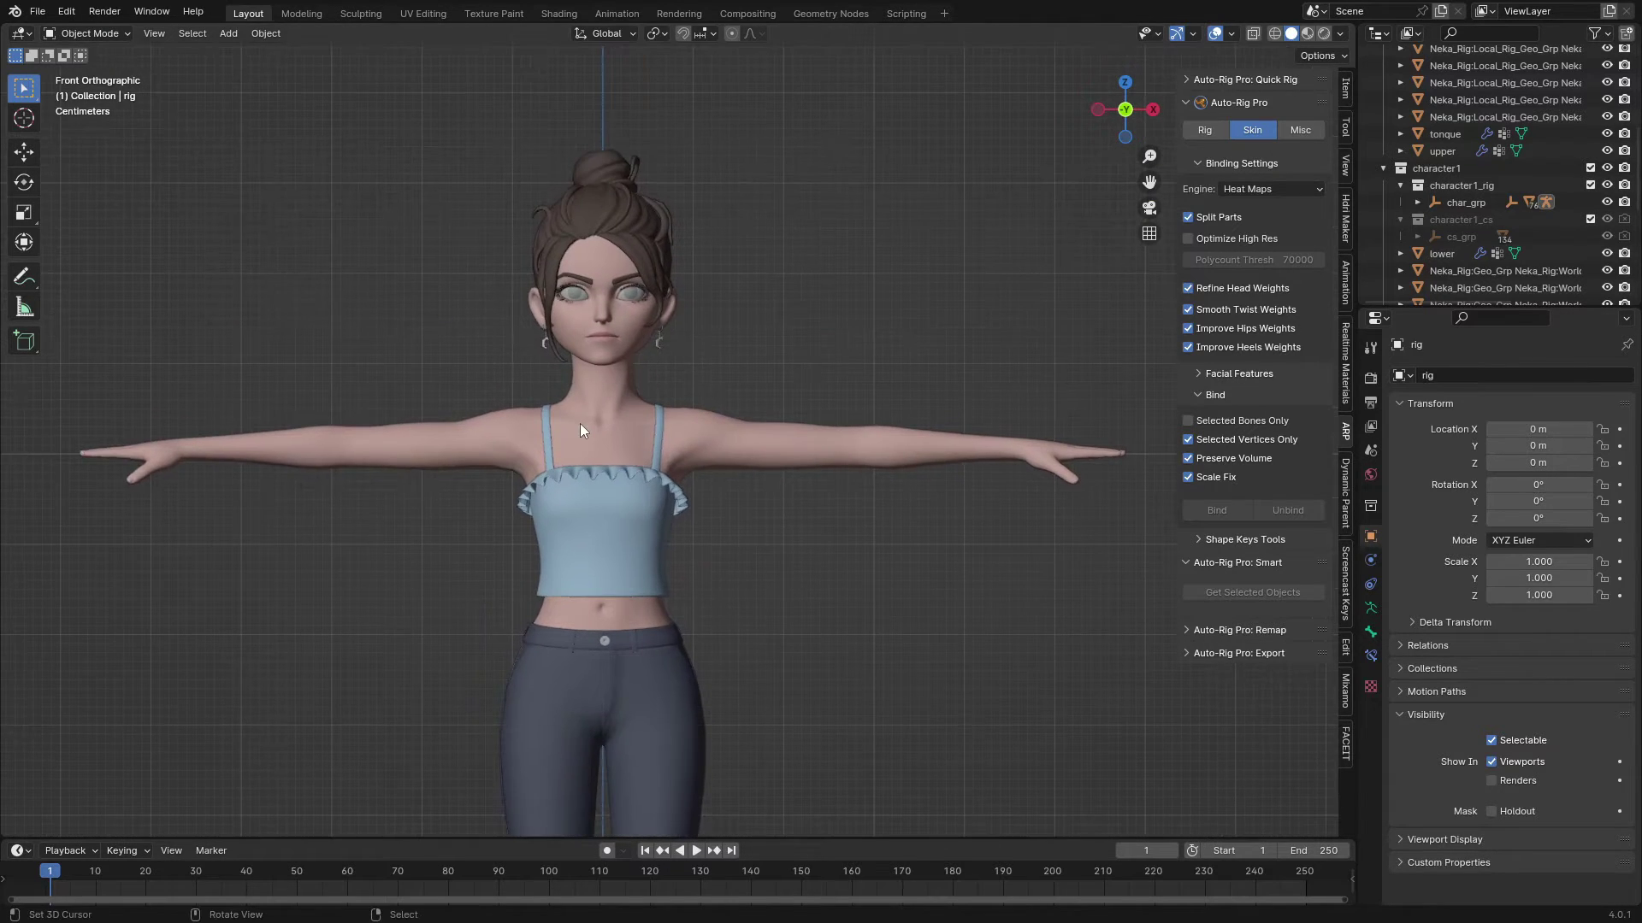
scroll(596, 342, "up", 2)
left_click(623, 214)
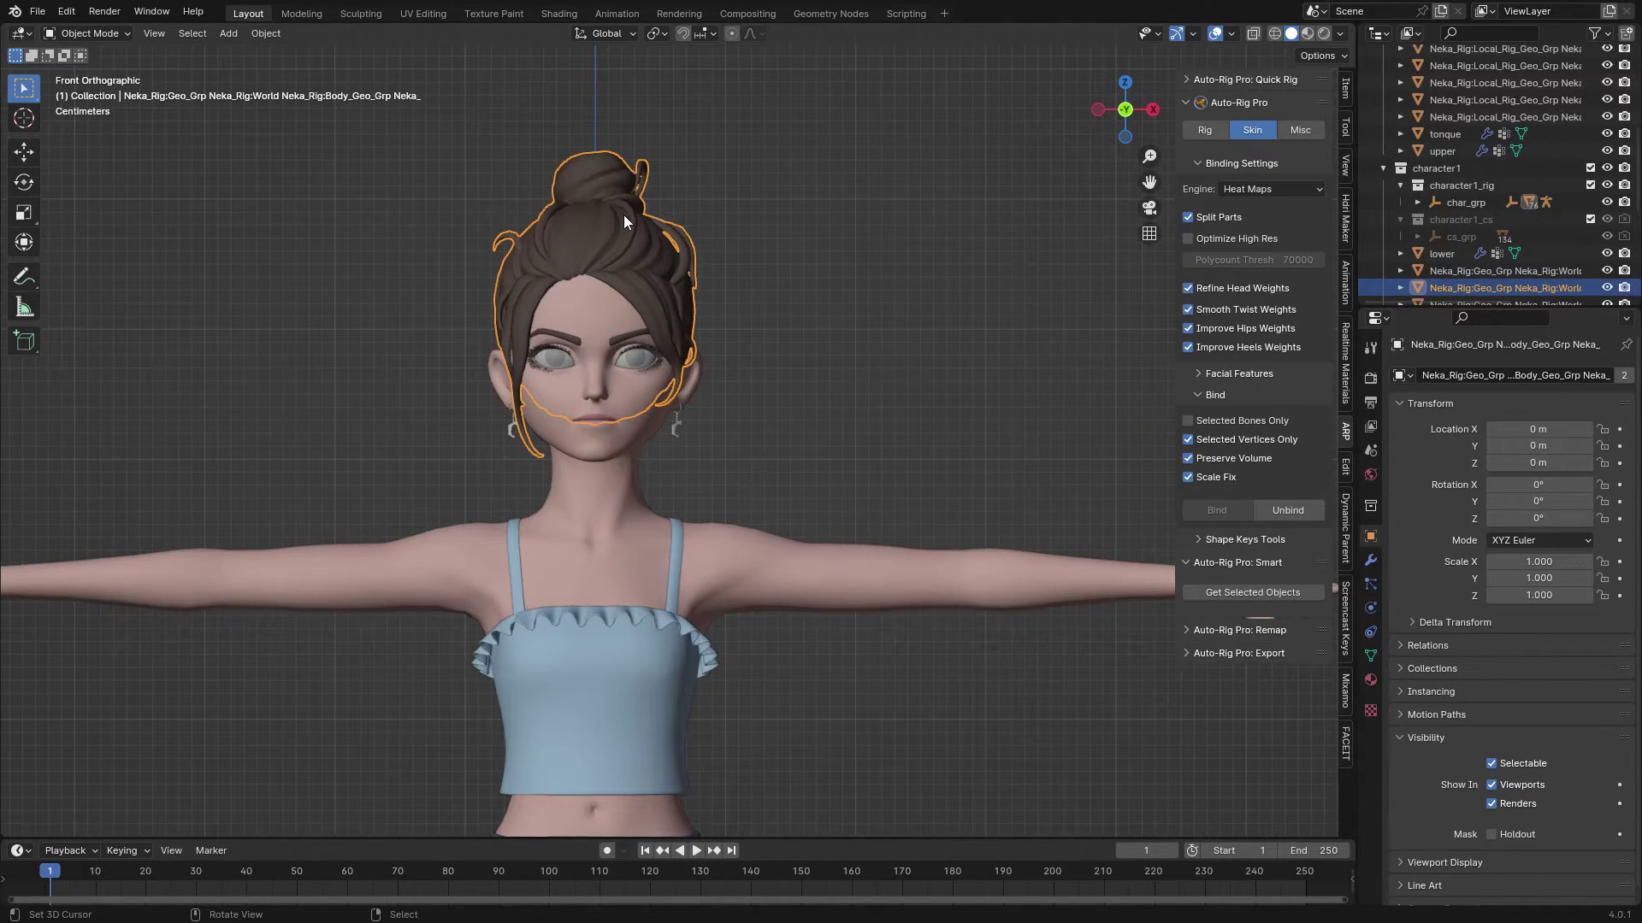
key("h")
scroll(335, 424, "up", 4)
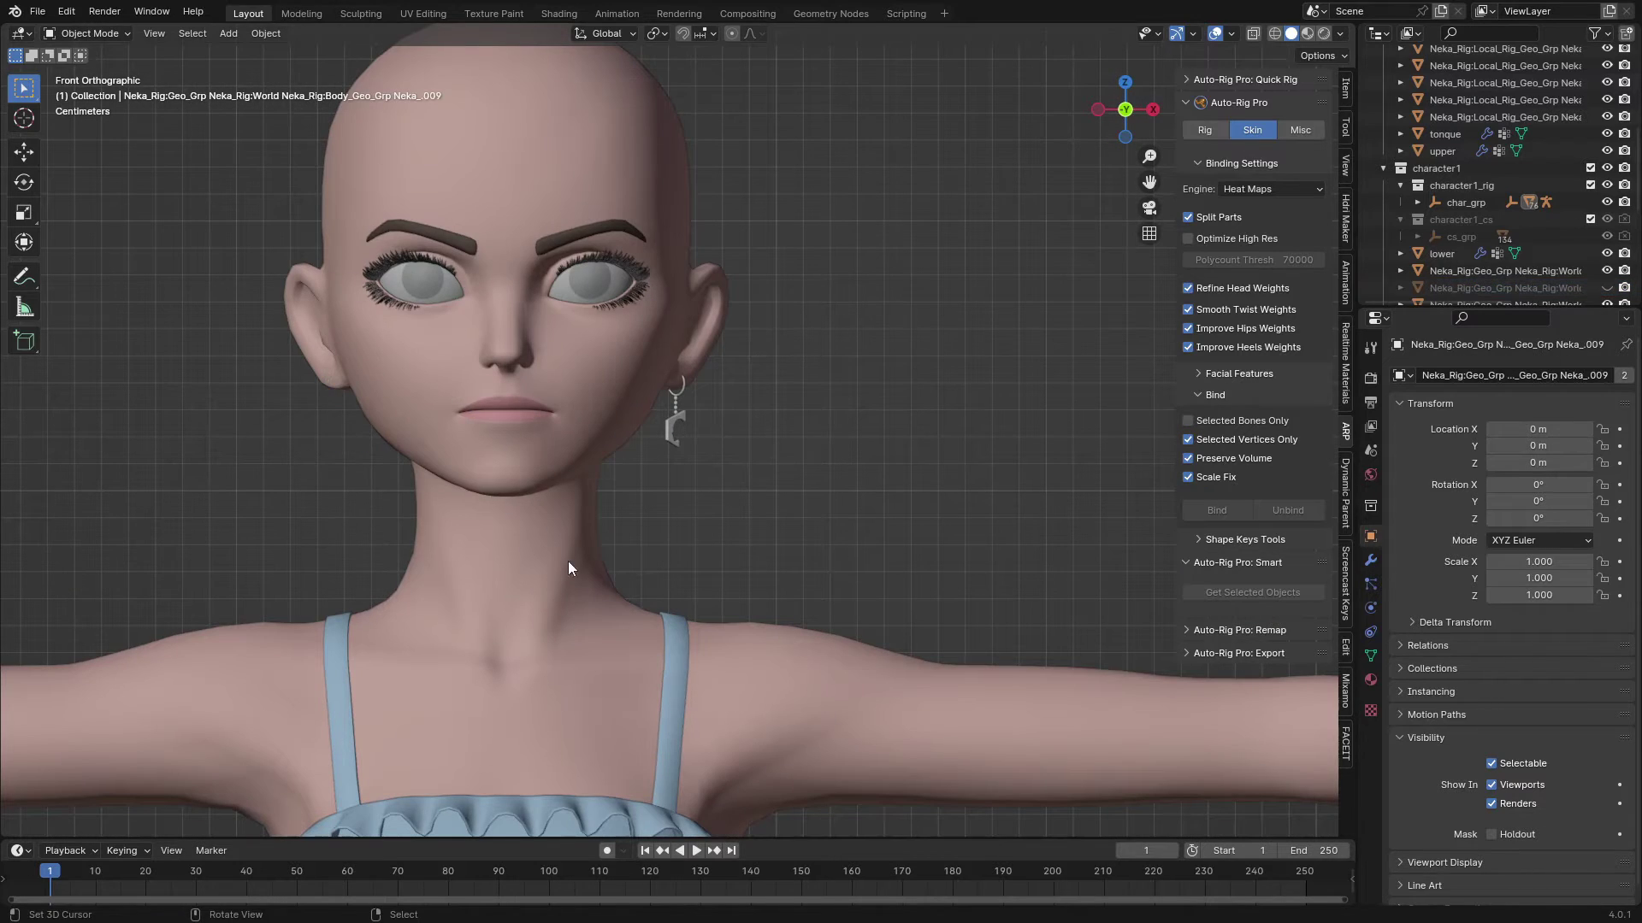
left_click(686, 422)
scroll(686, 423, "down", 2)
Register the body mesh as a Faceit face object and assign it to the Main vertex group
left_click(1346, 744)
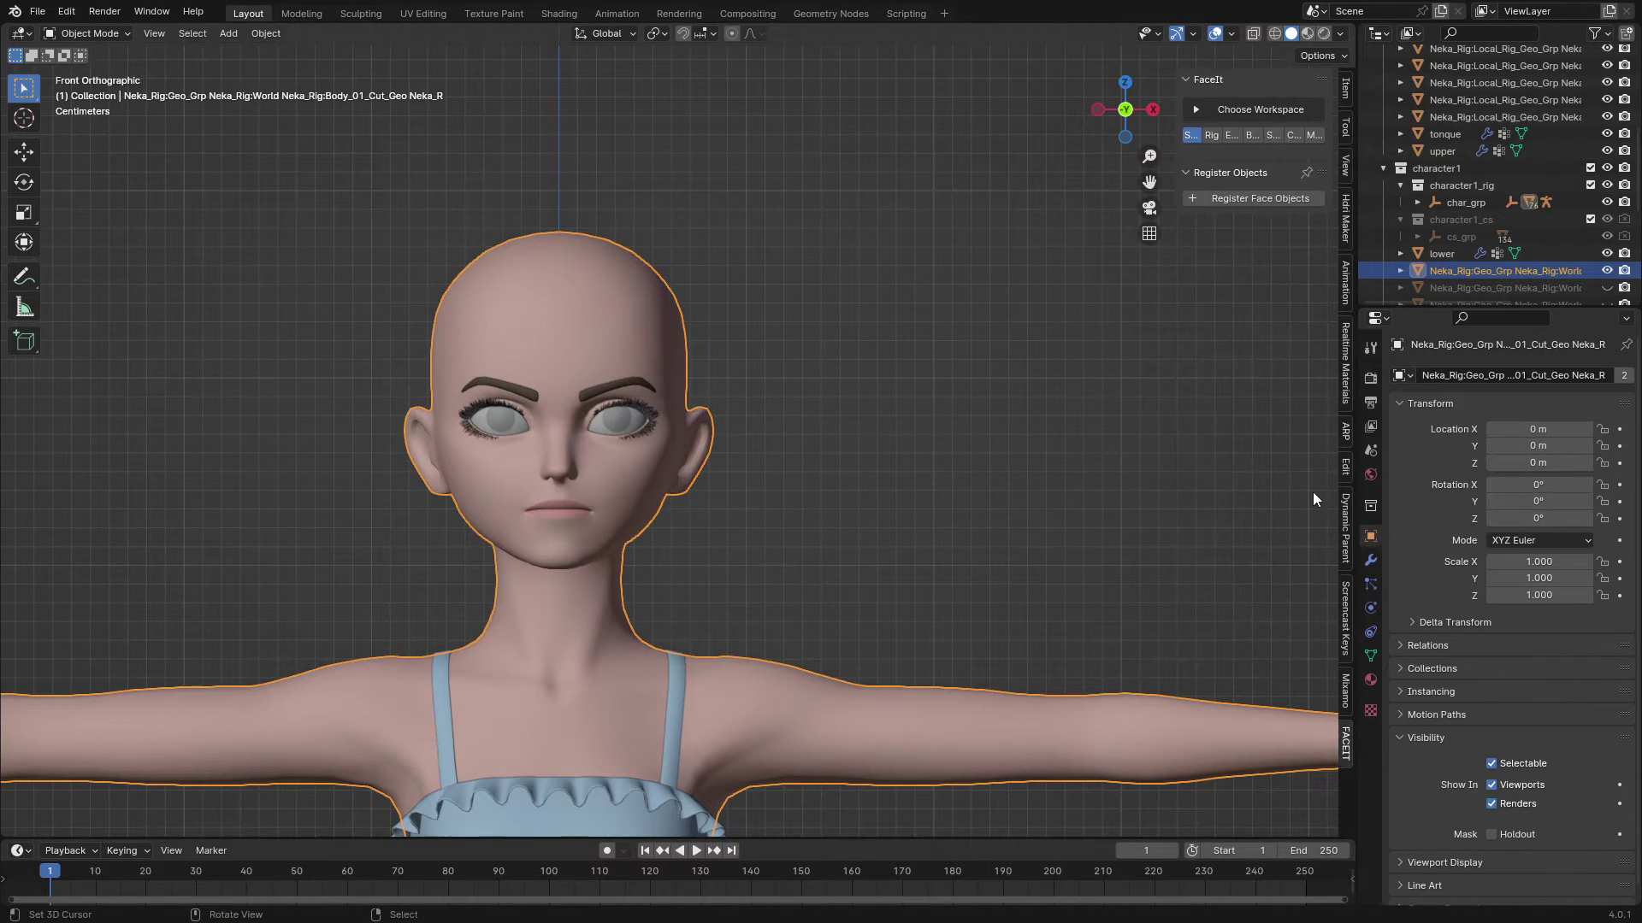
middle_click_drag(590, 423, 558, 477, "shift")
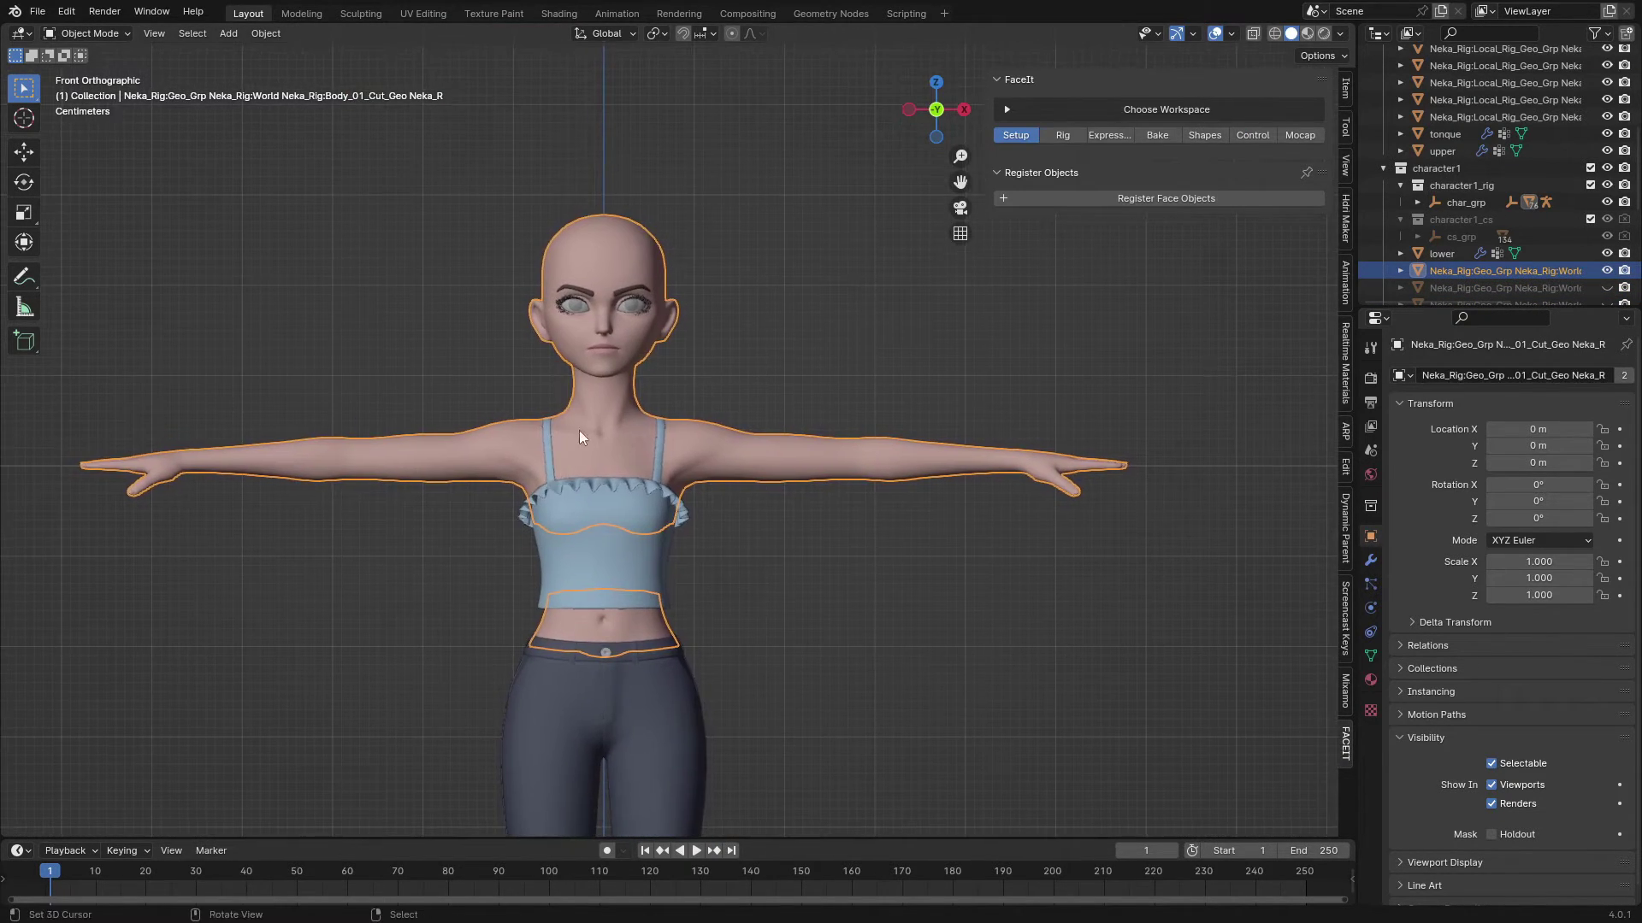
right_click(707, 264)
left_click(612, 234)
middle_click(622, 374, "alt")
scroll(696, 356, "up", 2)
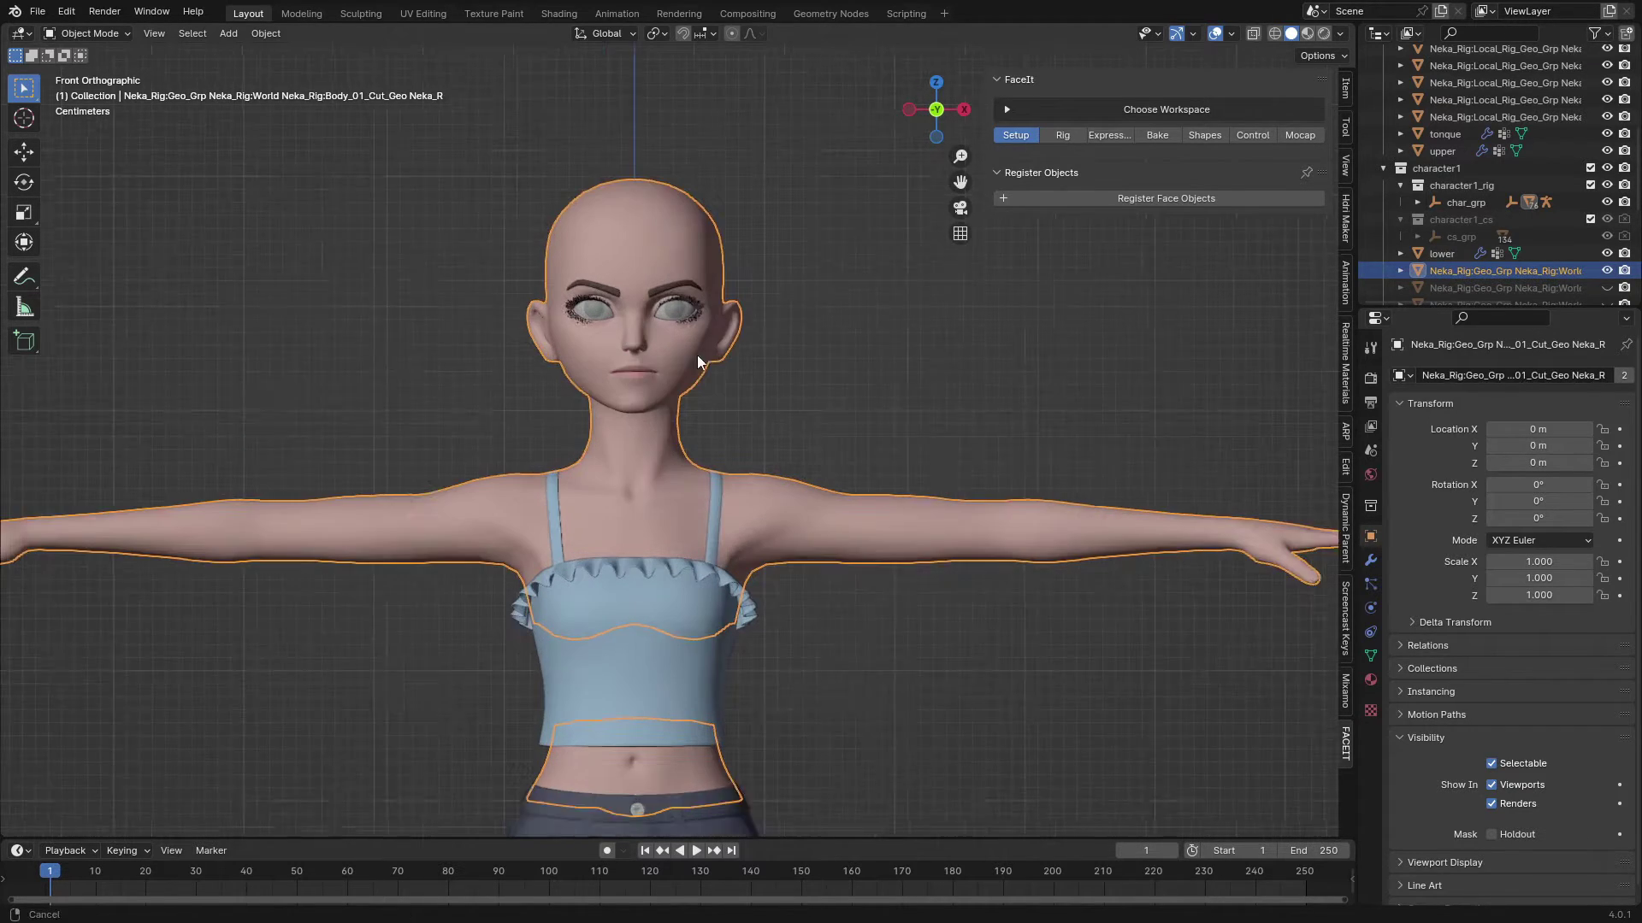
scroll(696, 355, "down", 1)
scroll(343, 360, "down", 1)
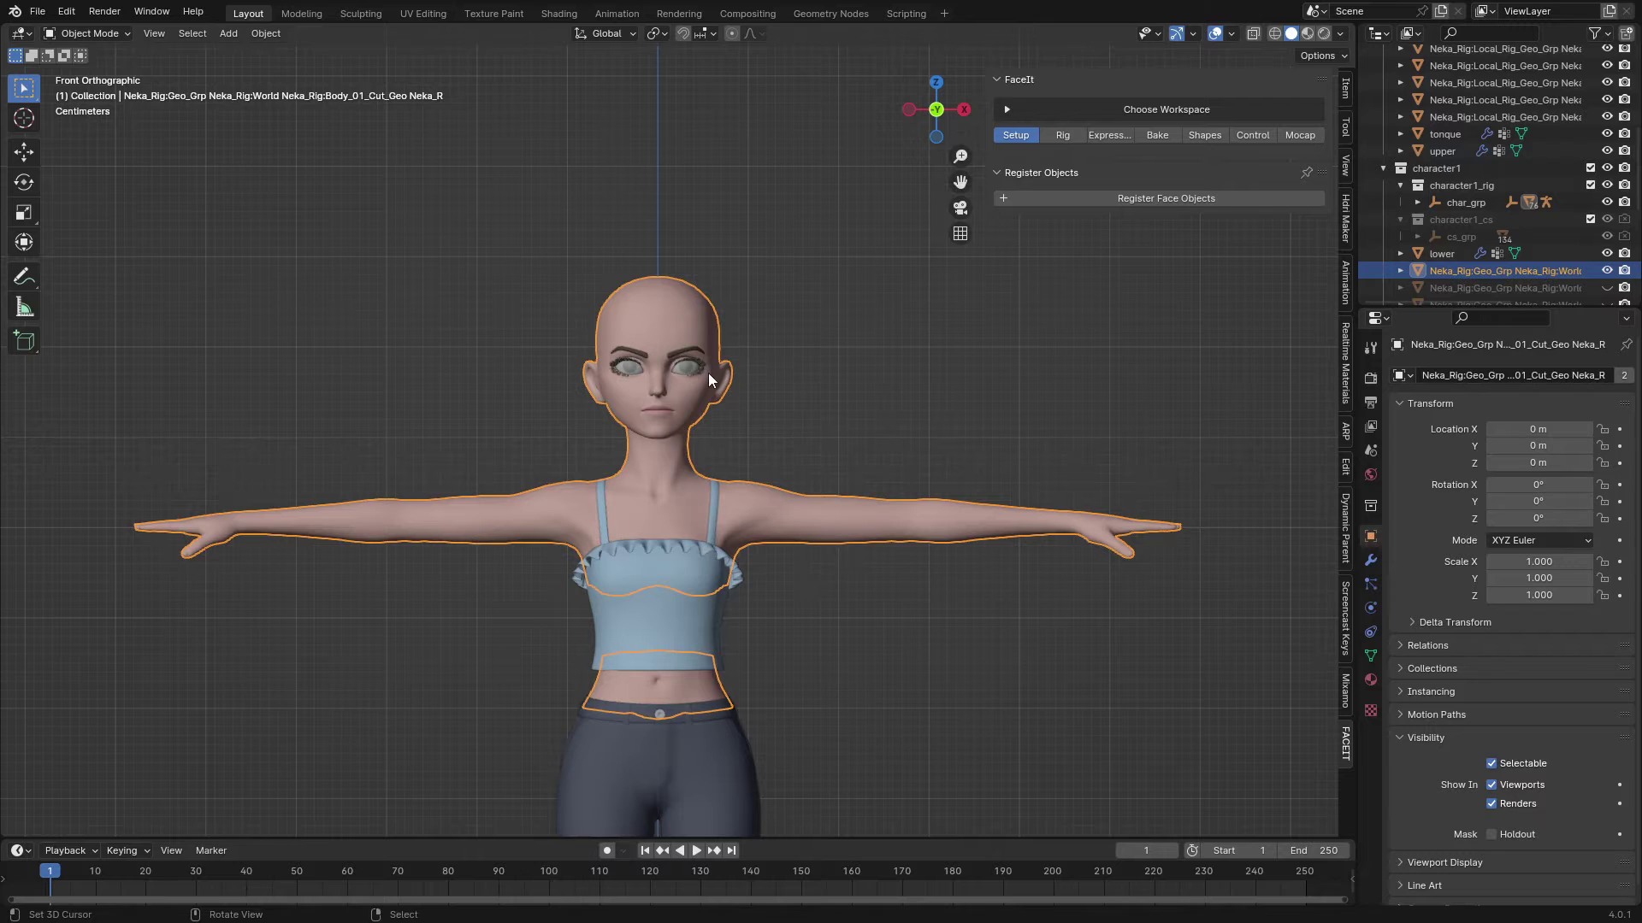
scroll(708, 373, "up", 1)
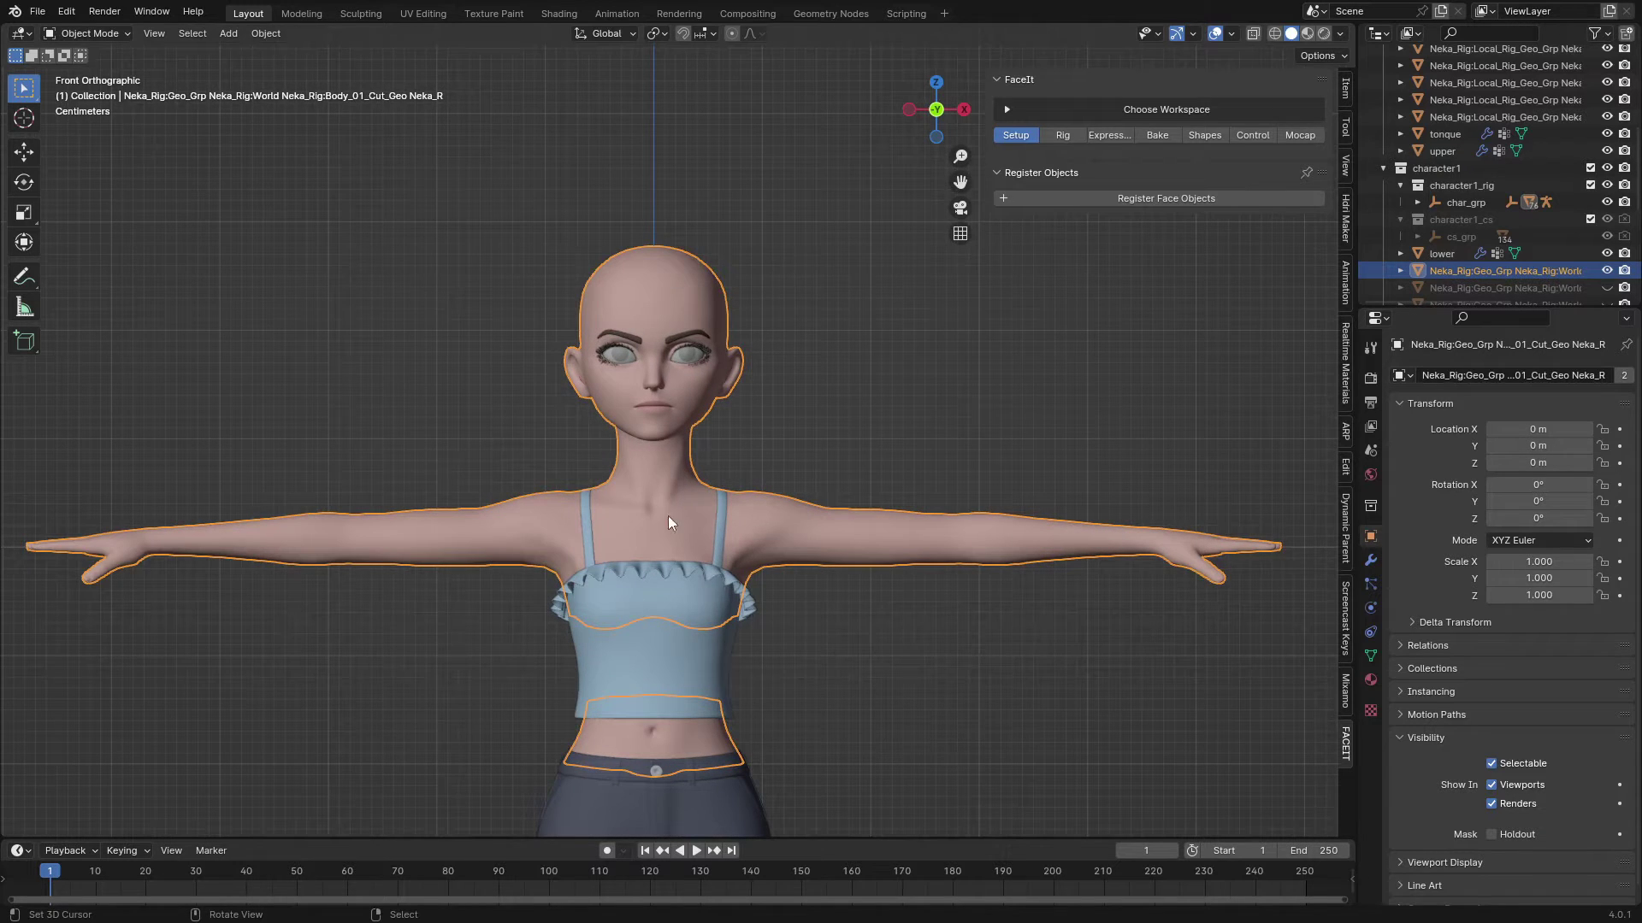
right_click(609, 797)
scroll(656, 745, "down", 5)
scroll(633, 513, "up", 2)
scroll(626, 489, "down", 2)
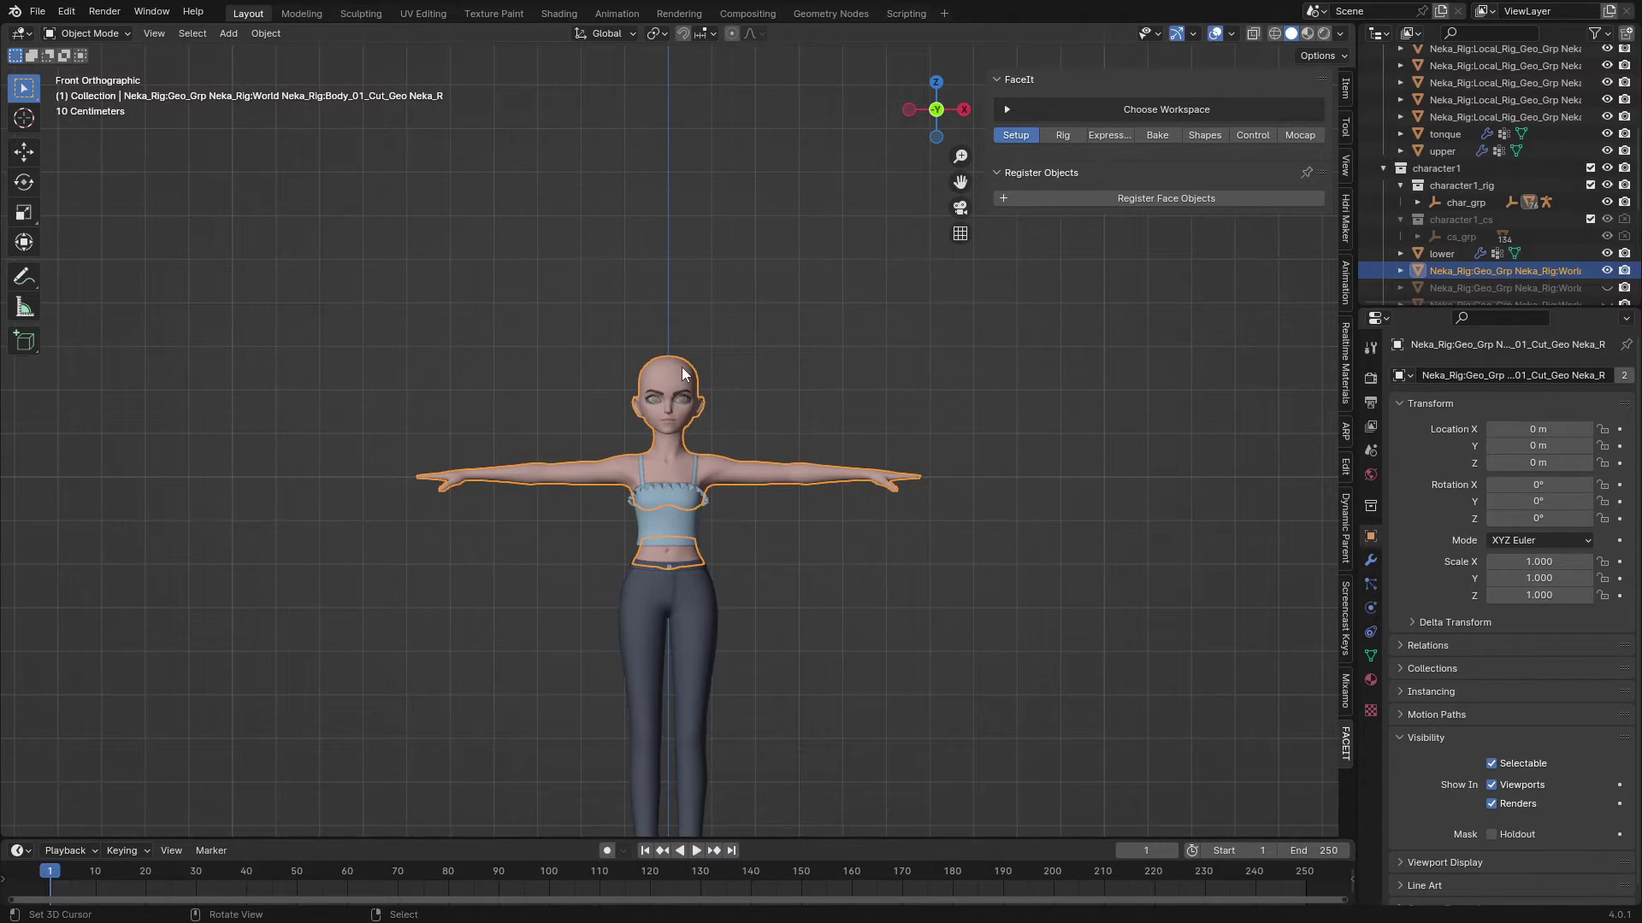
scroll(684, 374, "up", 4)
left_click(1098, 197)
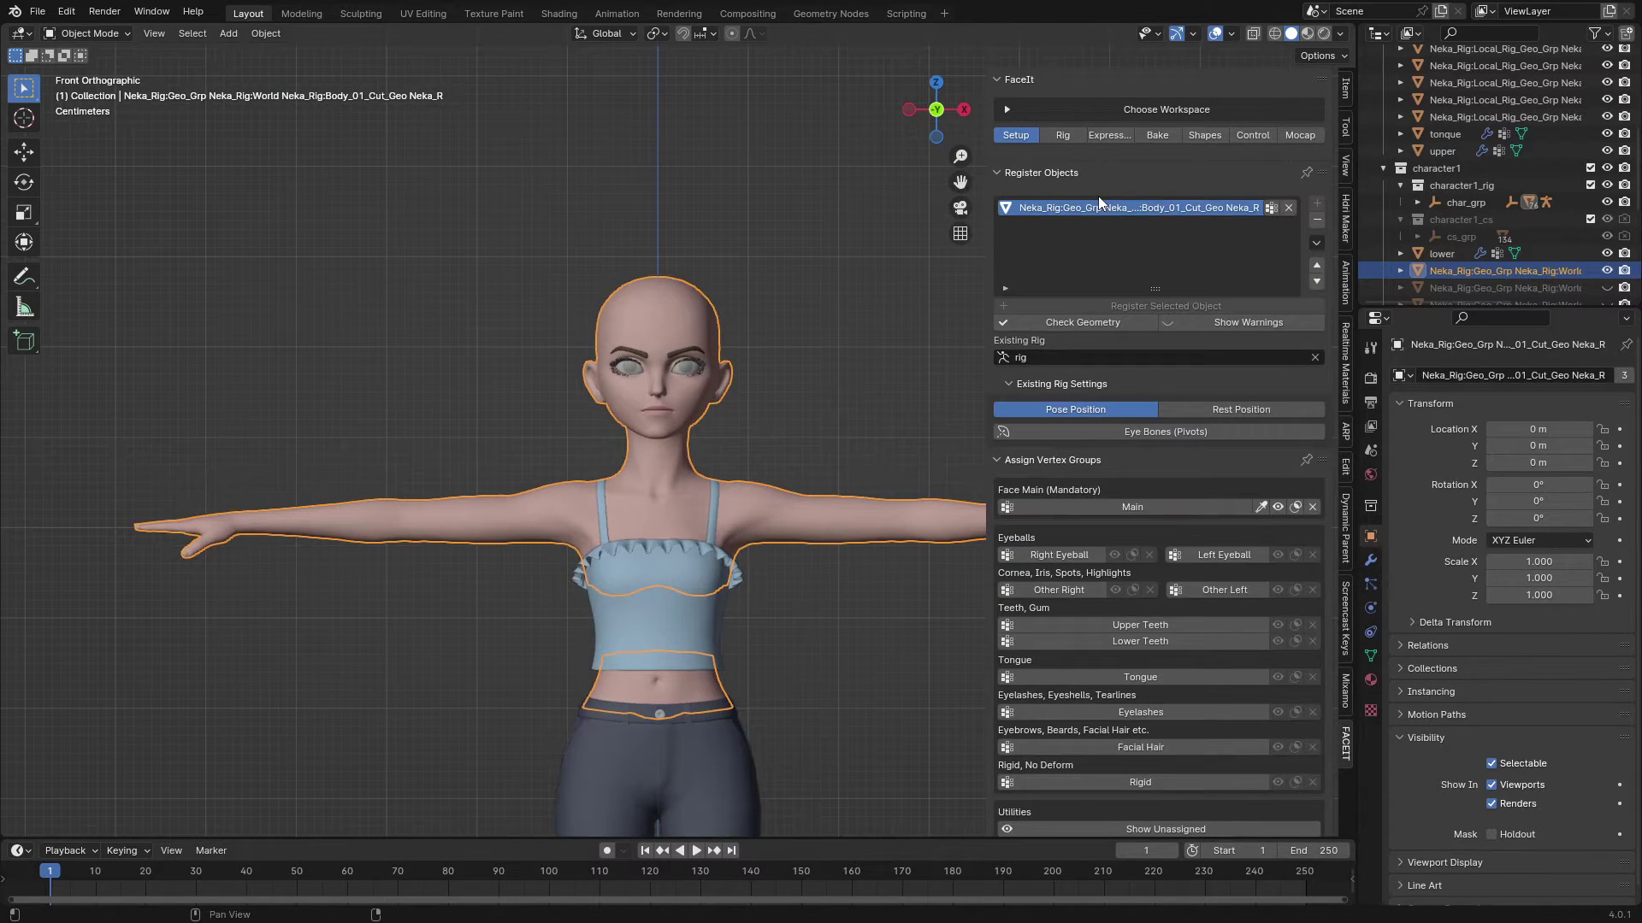
left_click(1261, 507)
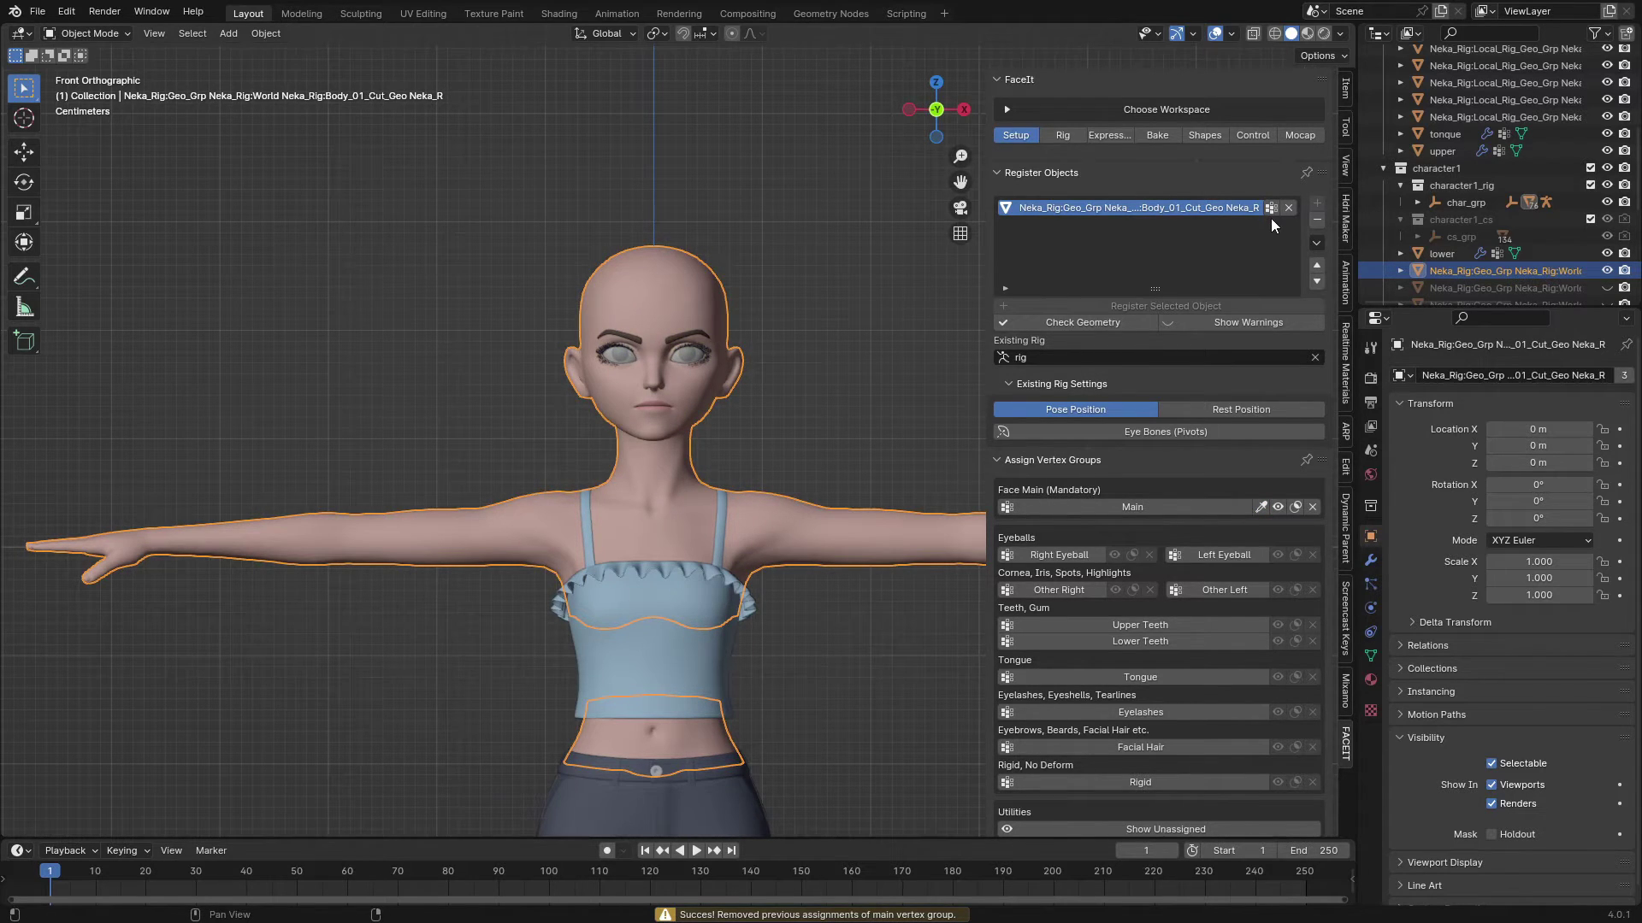
Hide the body, register both eyeball meshes in Faceit and assign them to the Left Eyeball and Right Eyeball groups
key("h")
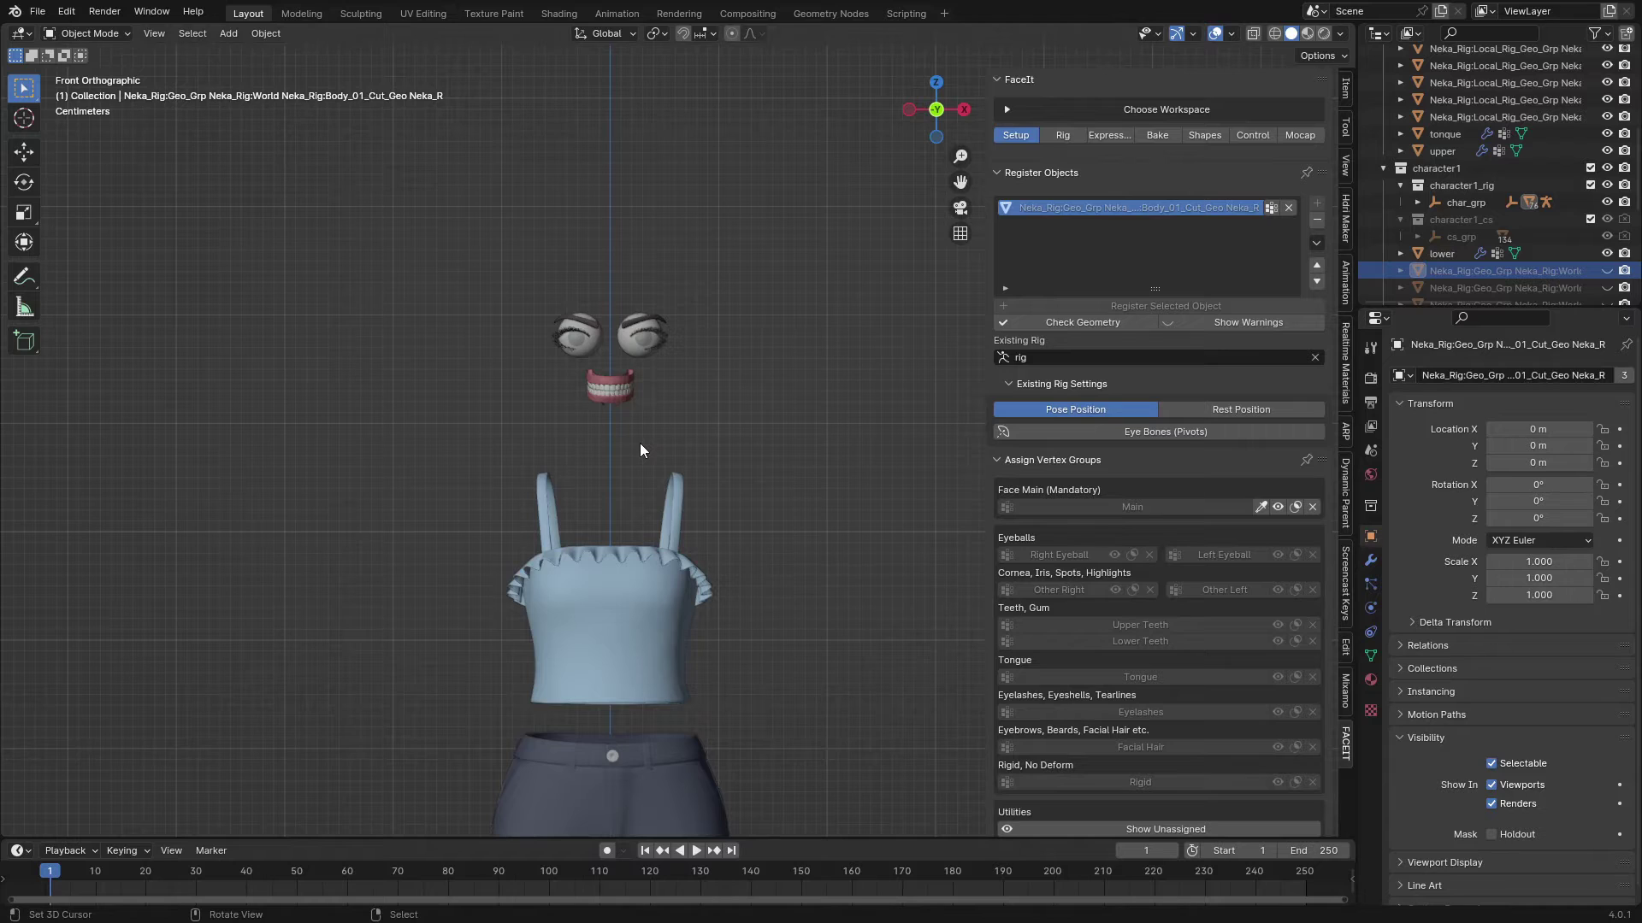
scroll(634, 250, "up", 6)
left_click(629, 344)
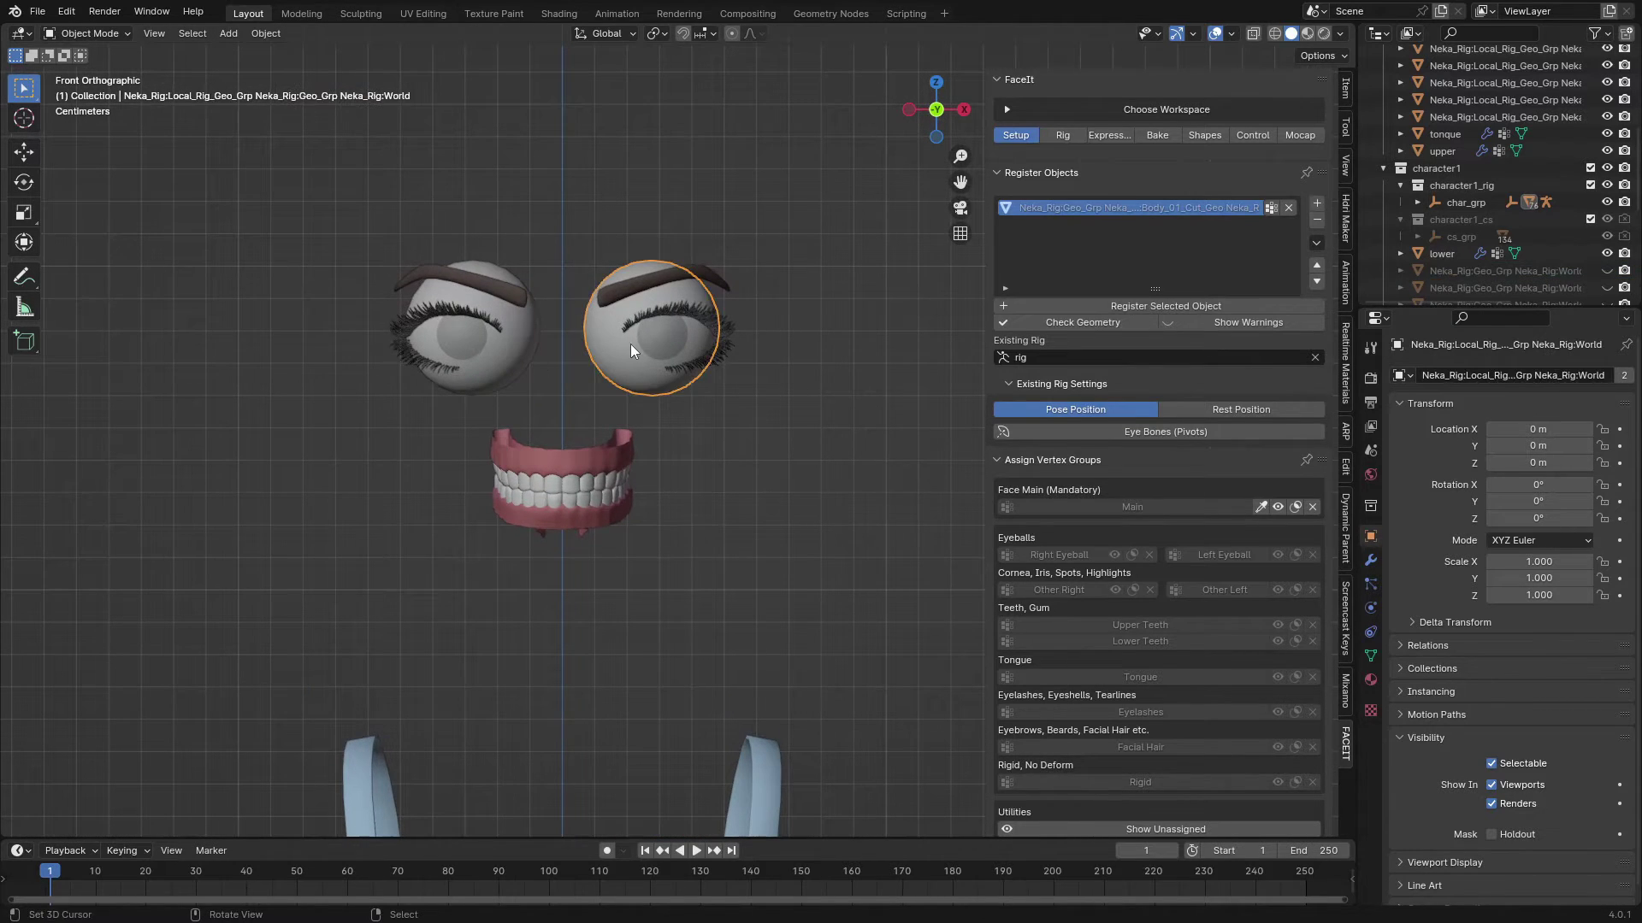
left_click(1317, 204)
scroll(1203, 767, "down", 1)
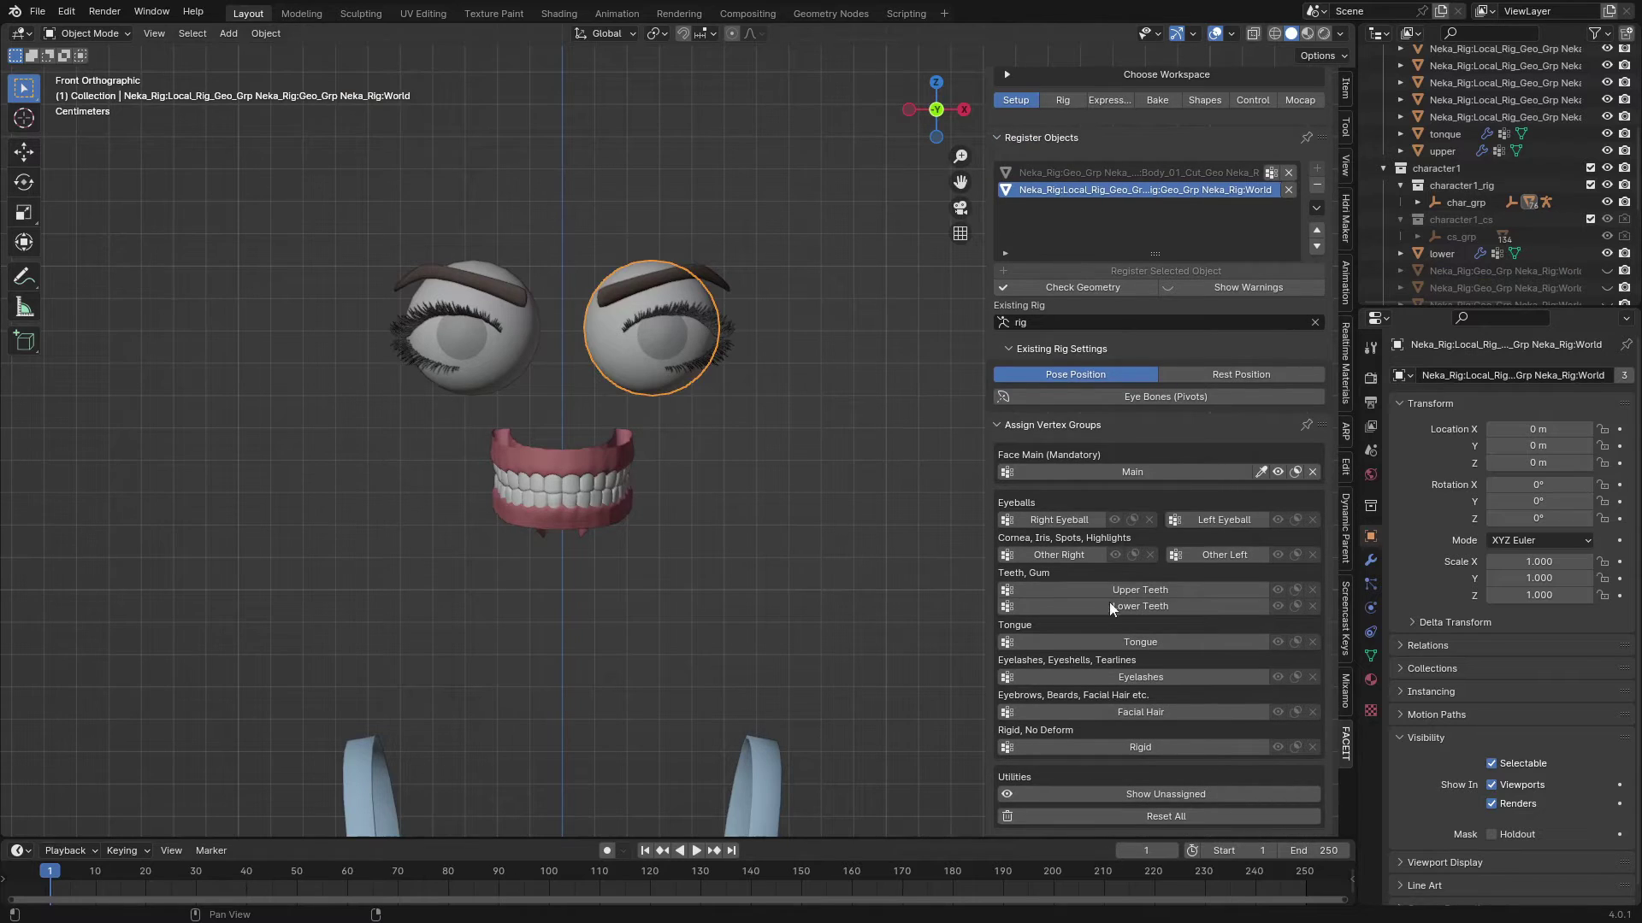
left_click(1223, 520)
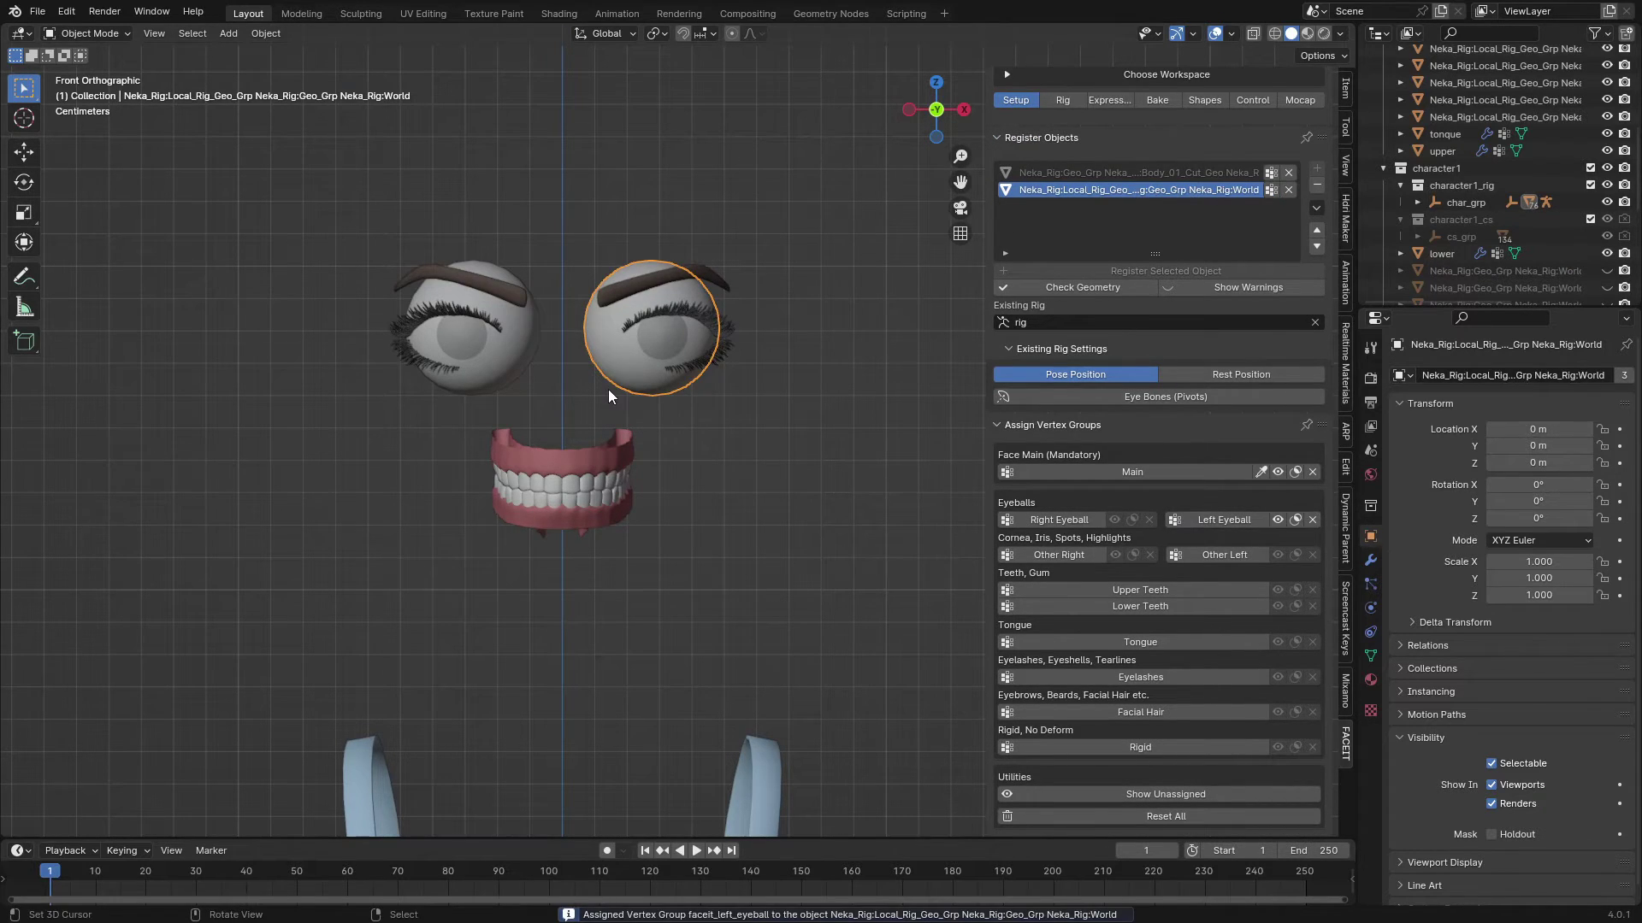
left_click(408, 335)
left_click(1317, 169)
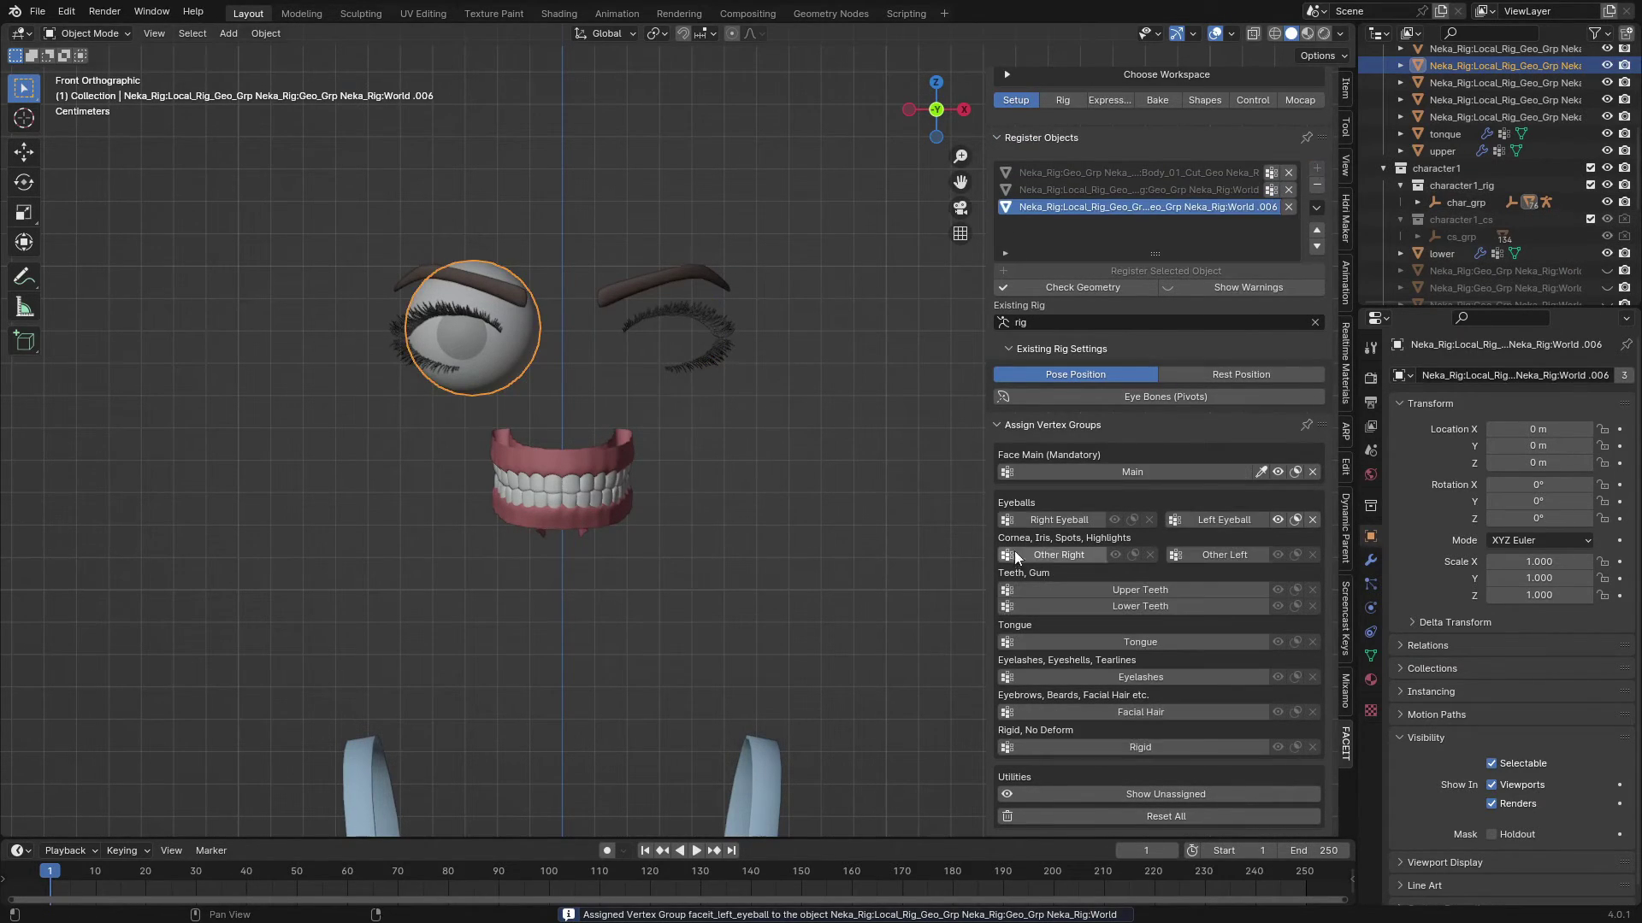
left_click(1060, 521)
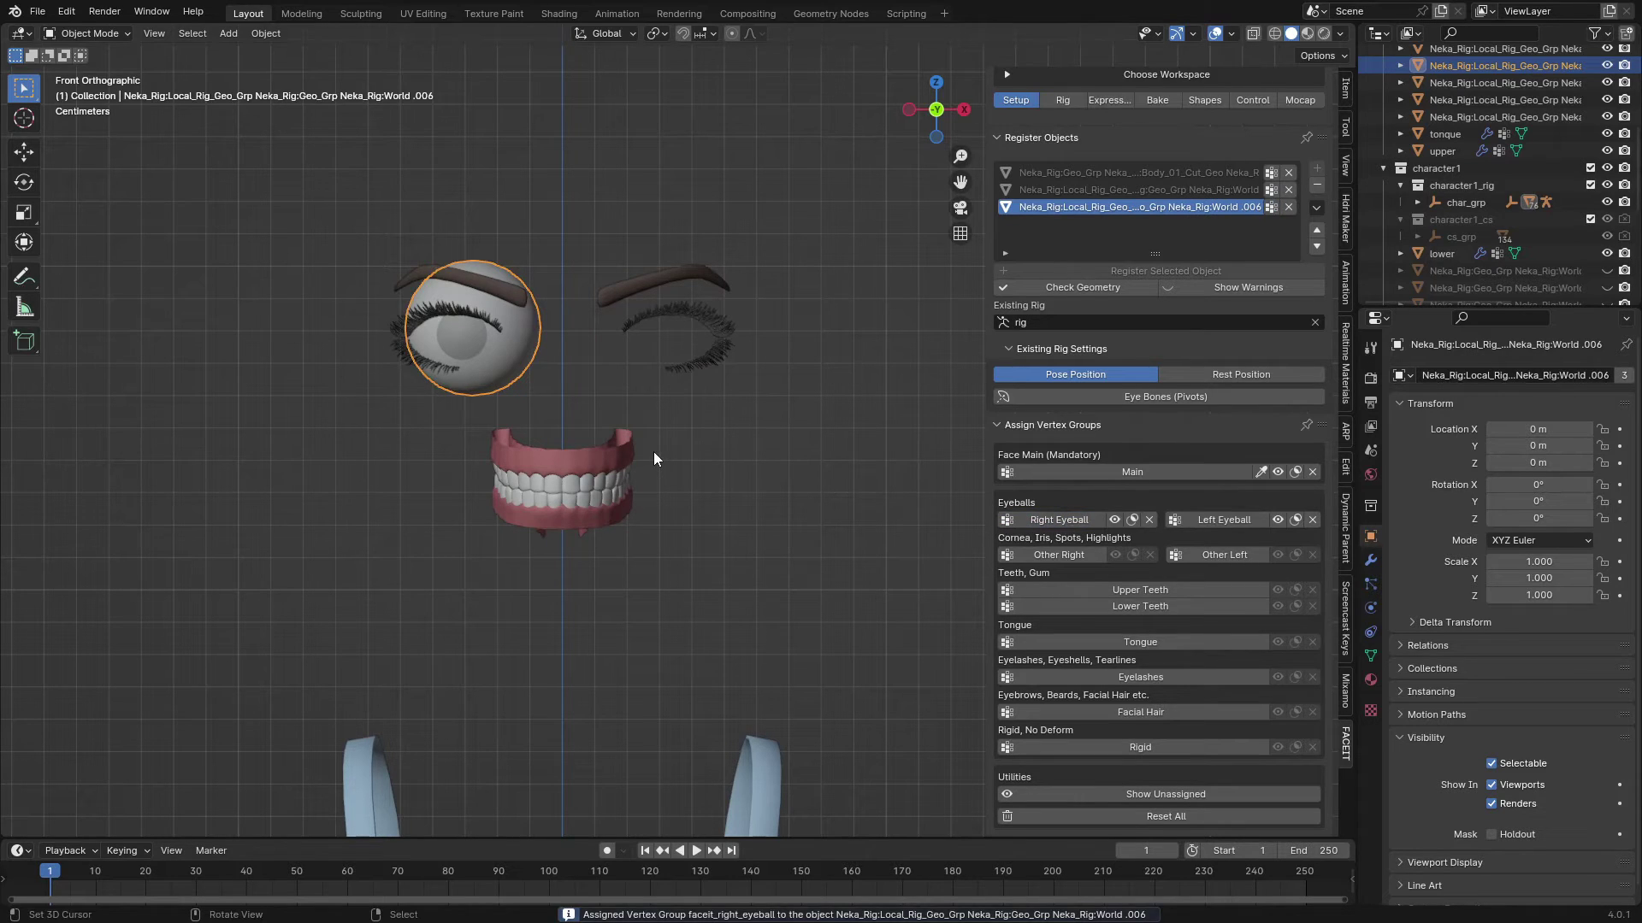
Register the upper and lower teeth meshes, assigning them to the Upper Teeth and Lower Teeth groups and hiding finished parts
left_click(617, 458)
left_click(1317, 170)
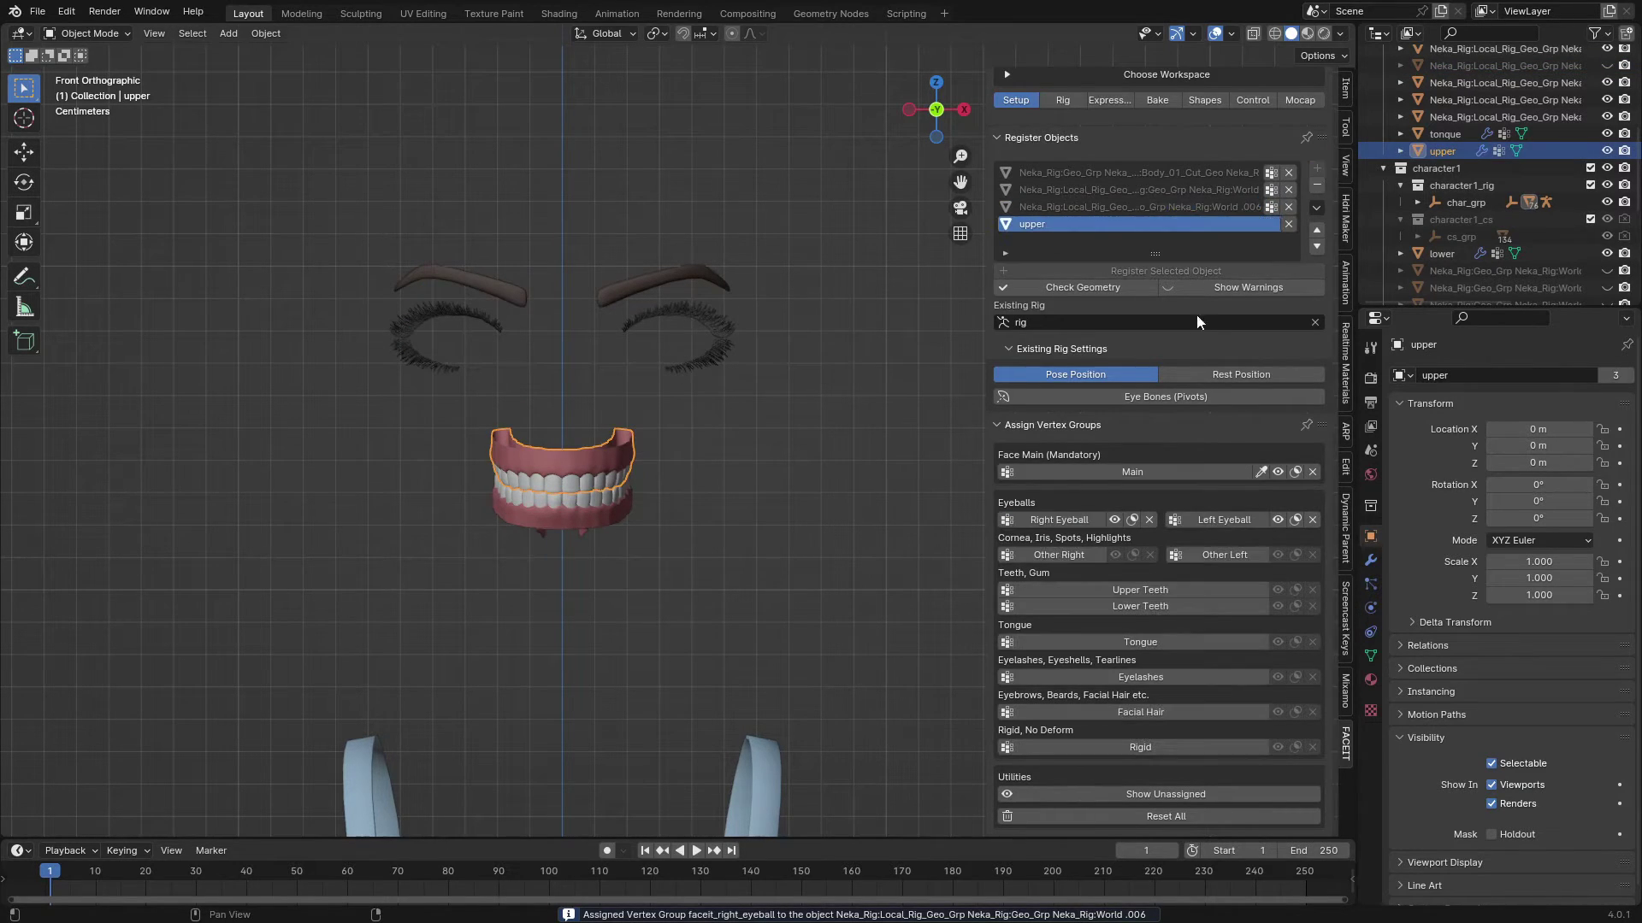
left_click(1103, 590)
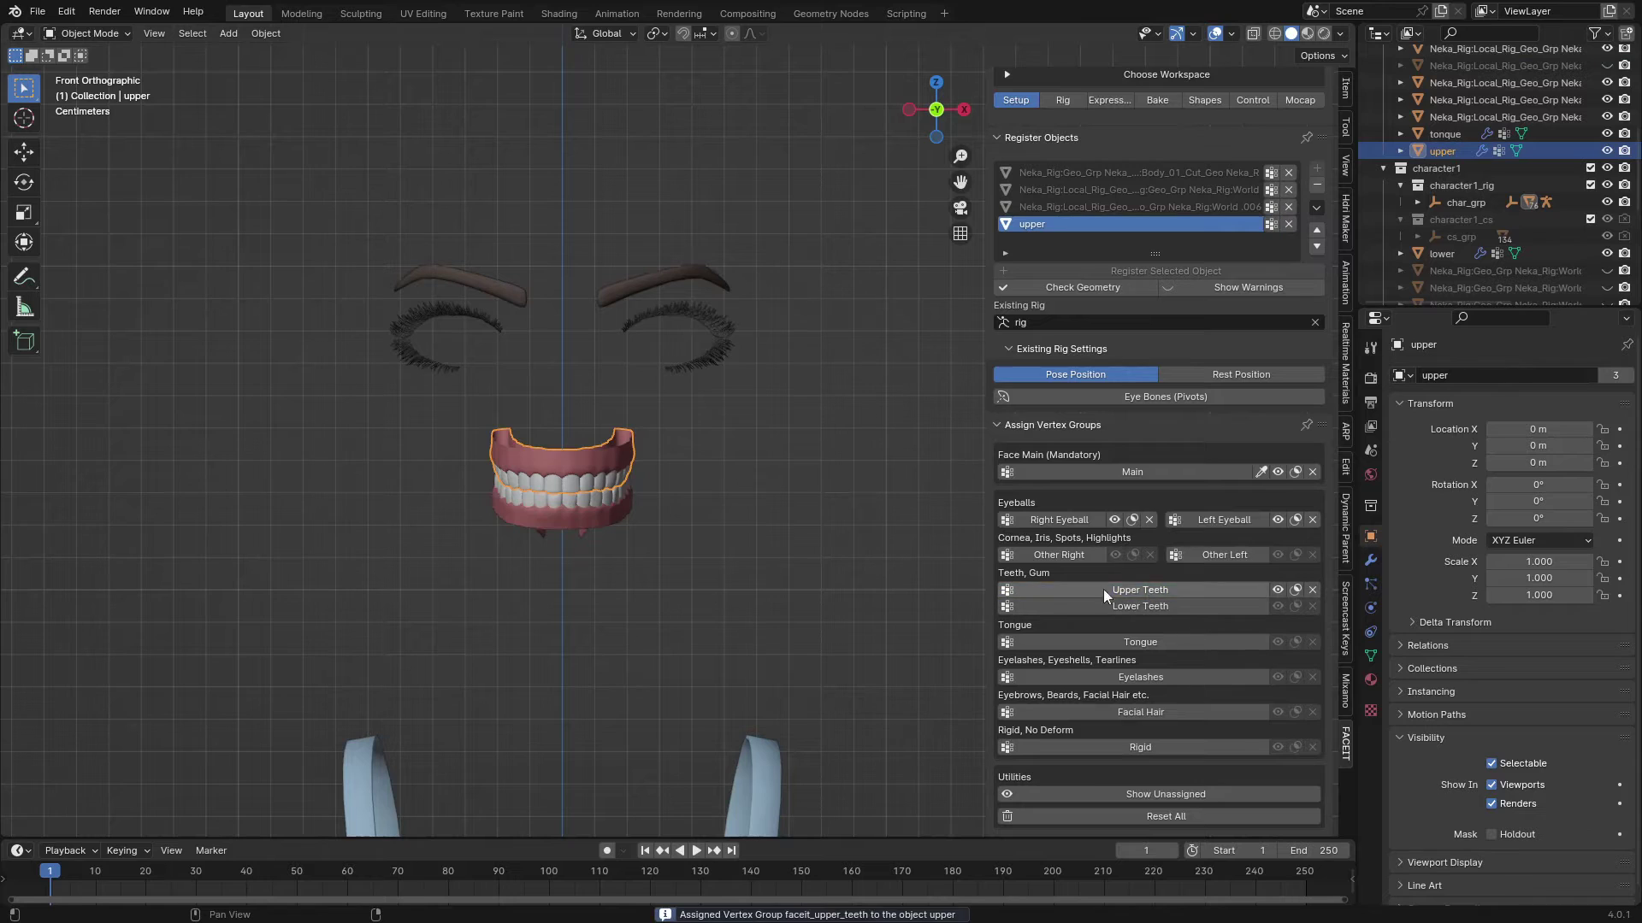
key("h")
left_click(599, 509)
left_click(1317, 170)
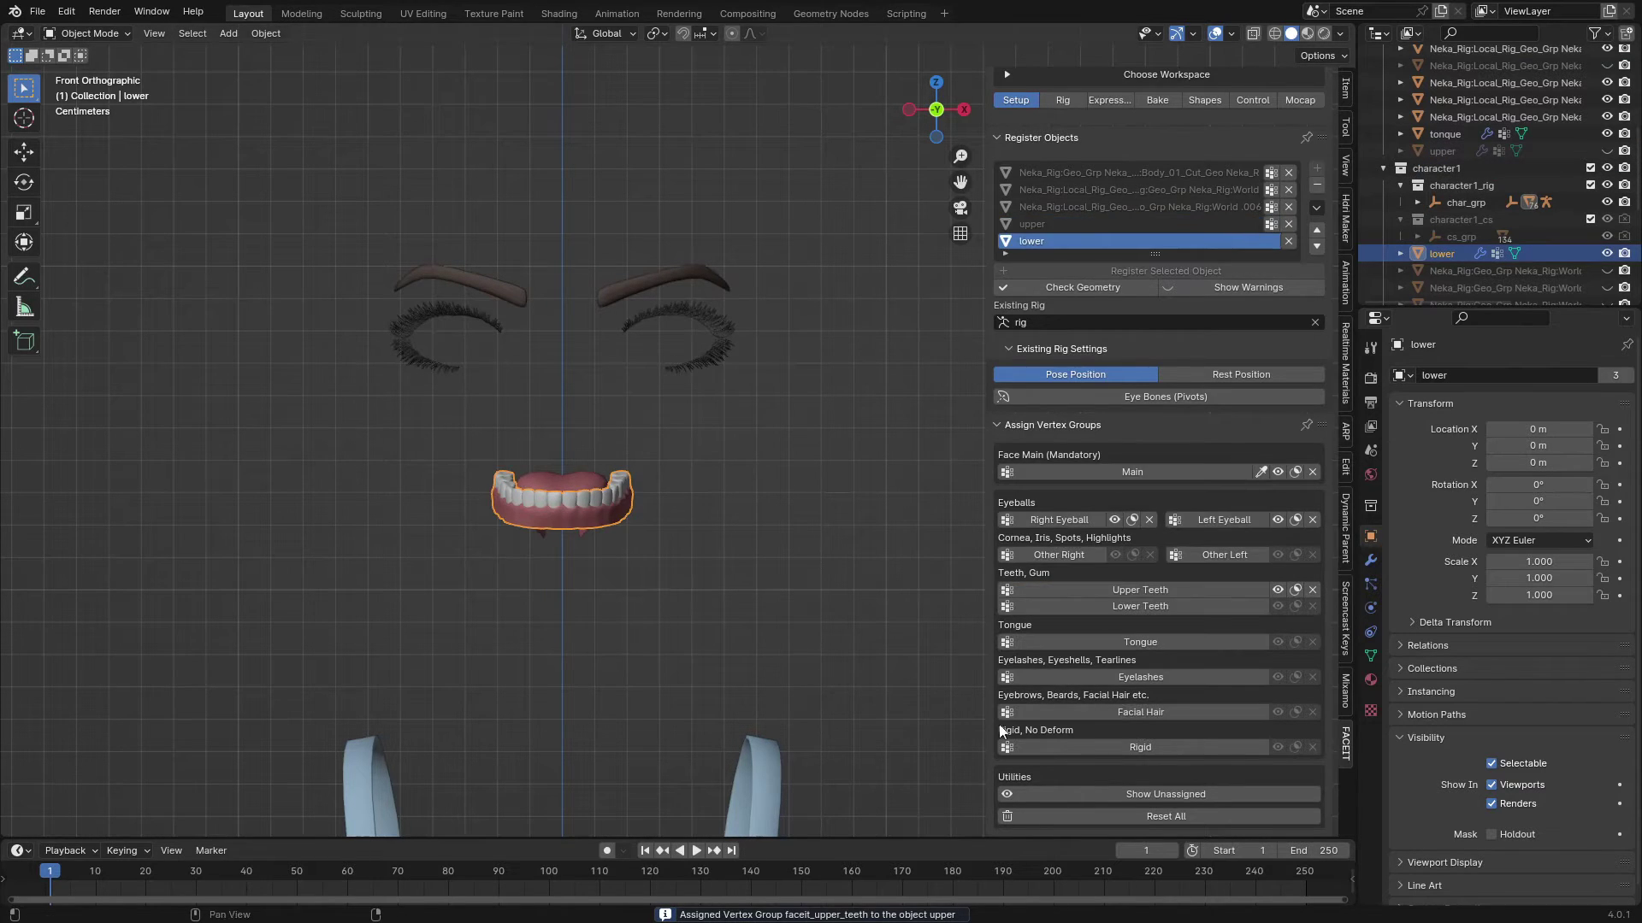
left_click(1129, 607)
Hide the lower teeth, register the tongue mesh in Faceit and assign it to the Tongue vertex group
key("h")
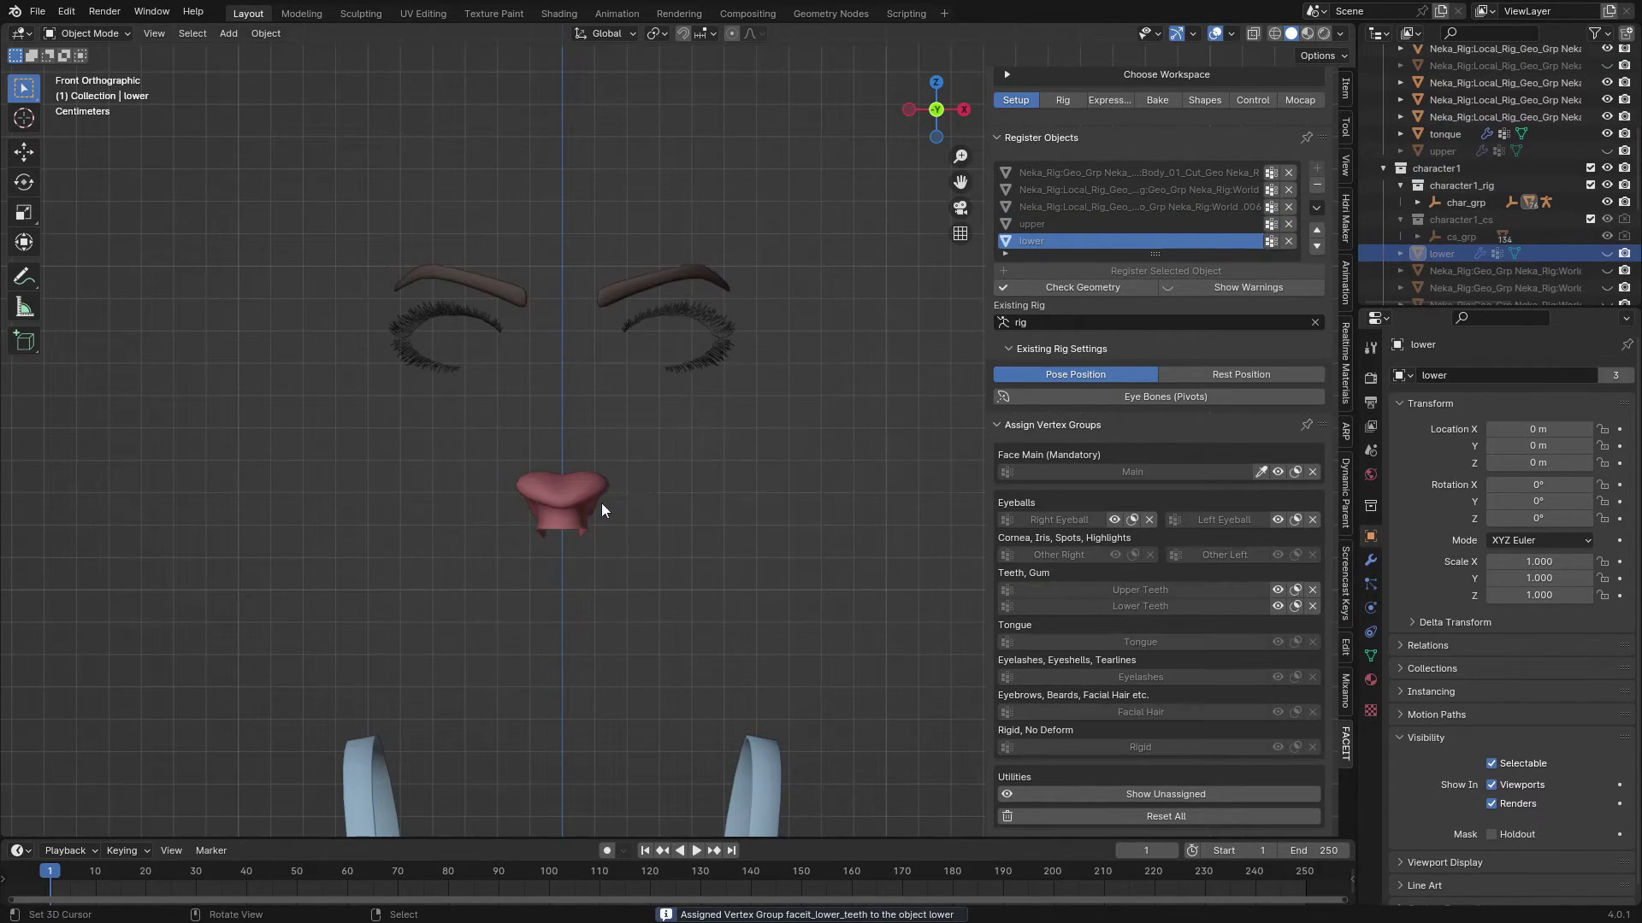
left_click(601, 510)
left_click(1317, 170)
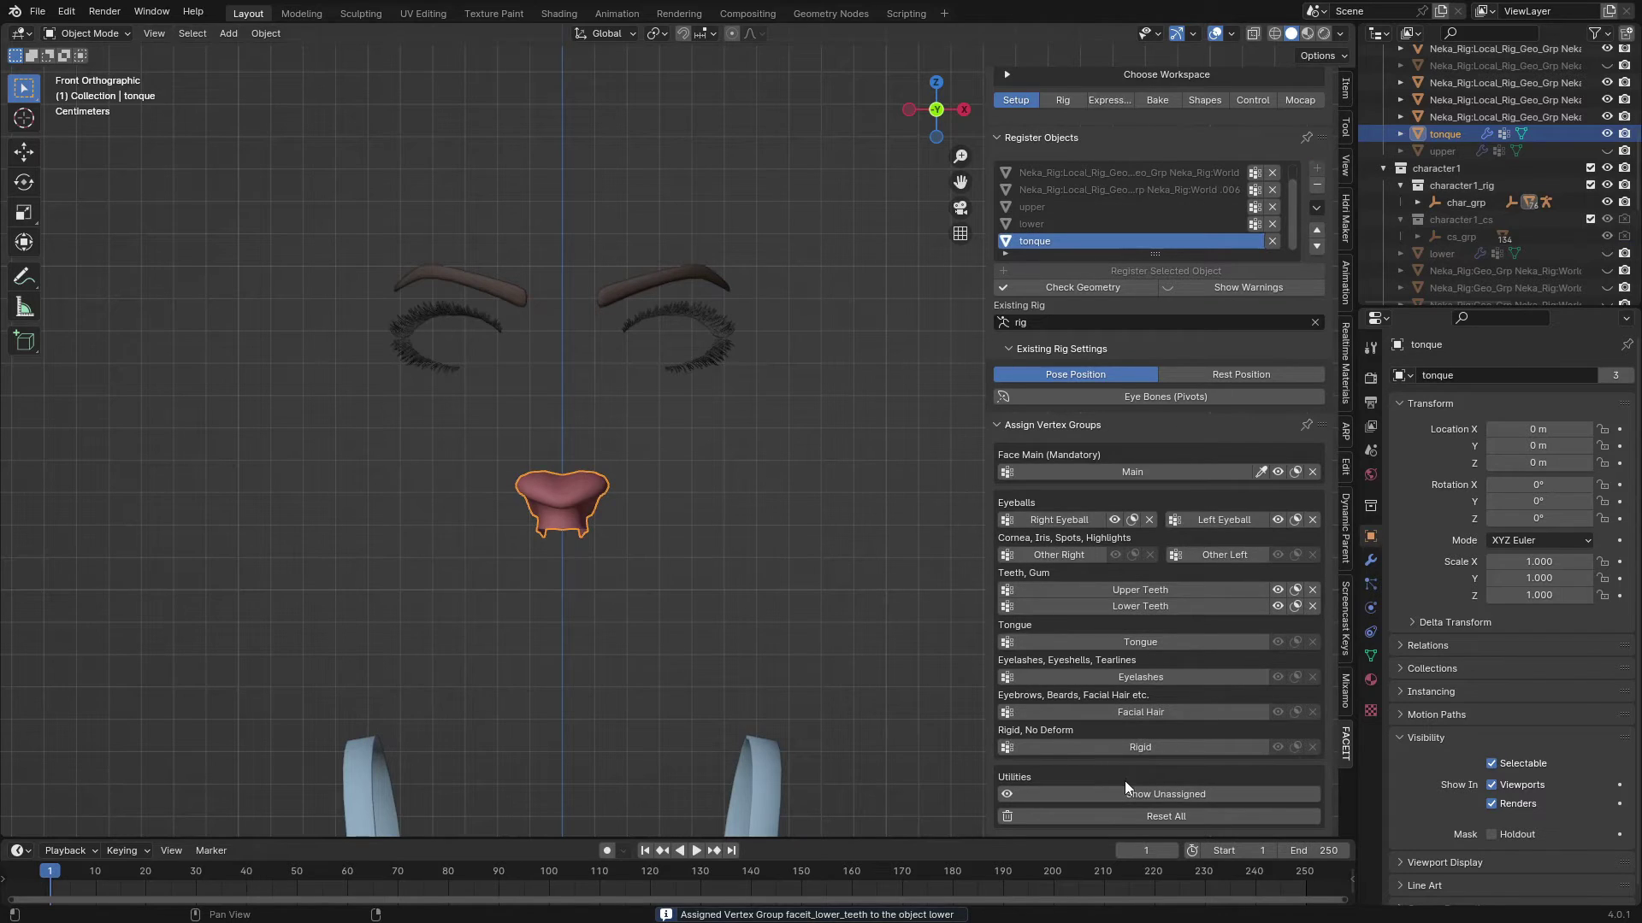
left_click(1137, 643)
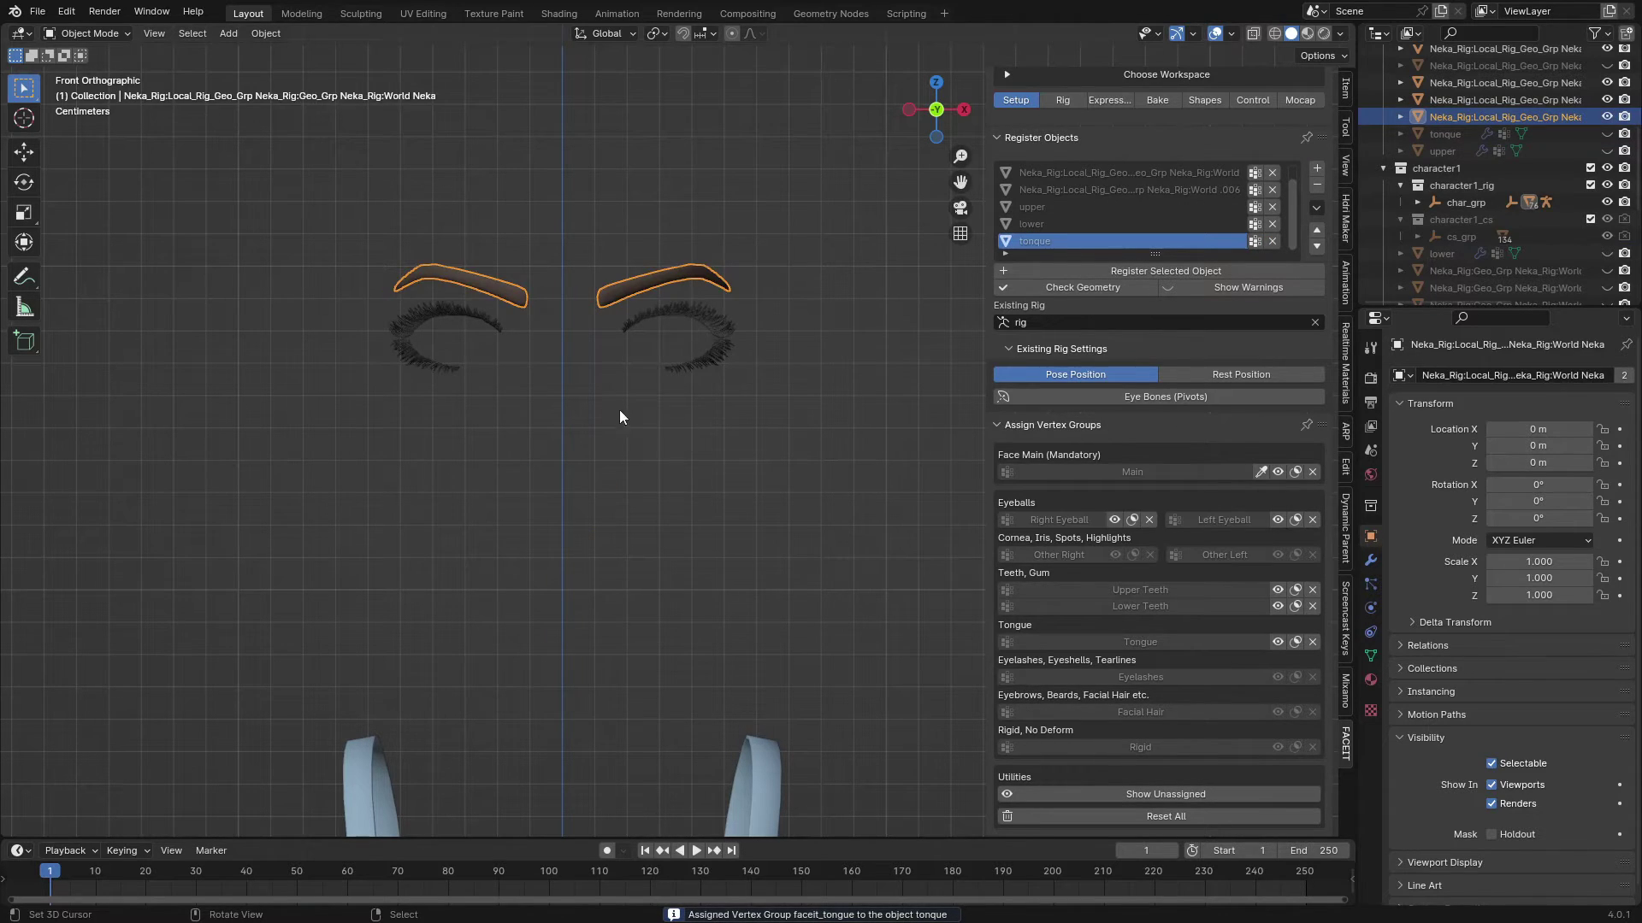
Register the eyebrow mesh and assign it to the Facial Hair group, and register the eyelash meshes for both eyes
left_click(1317, 175)
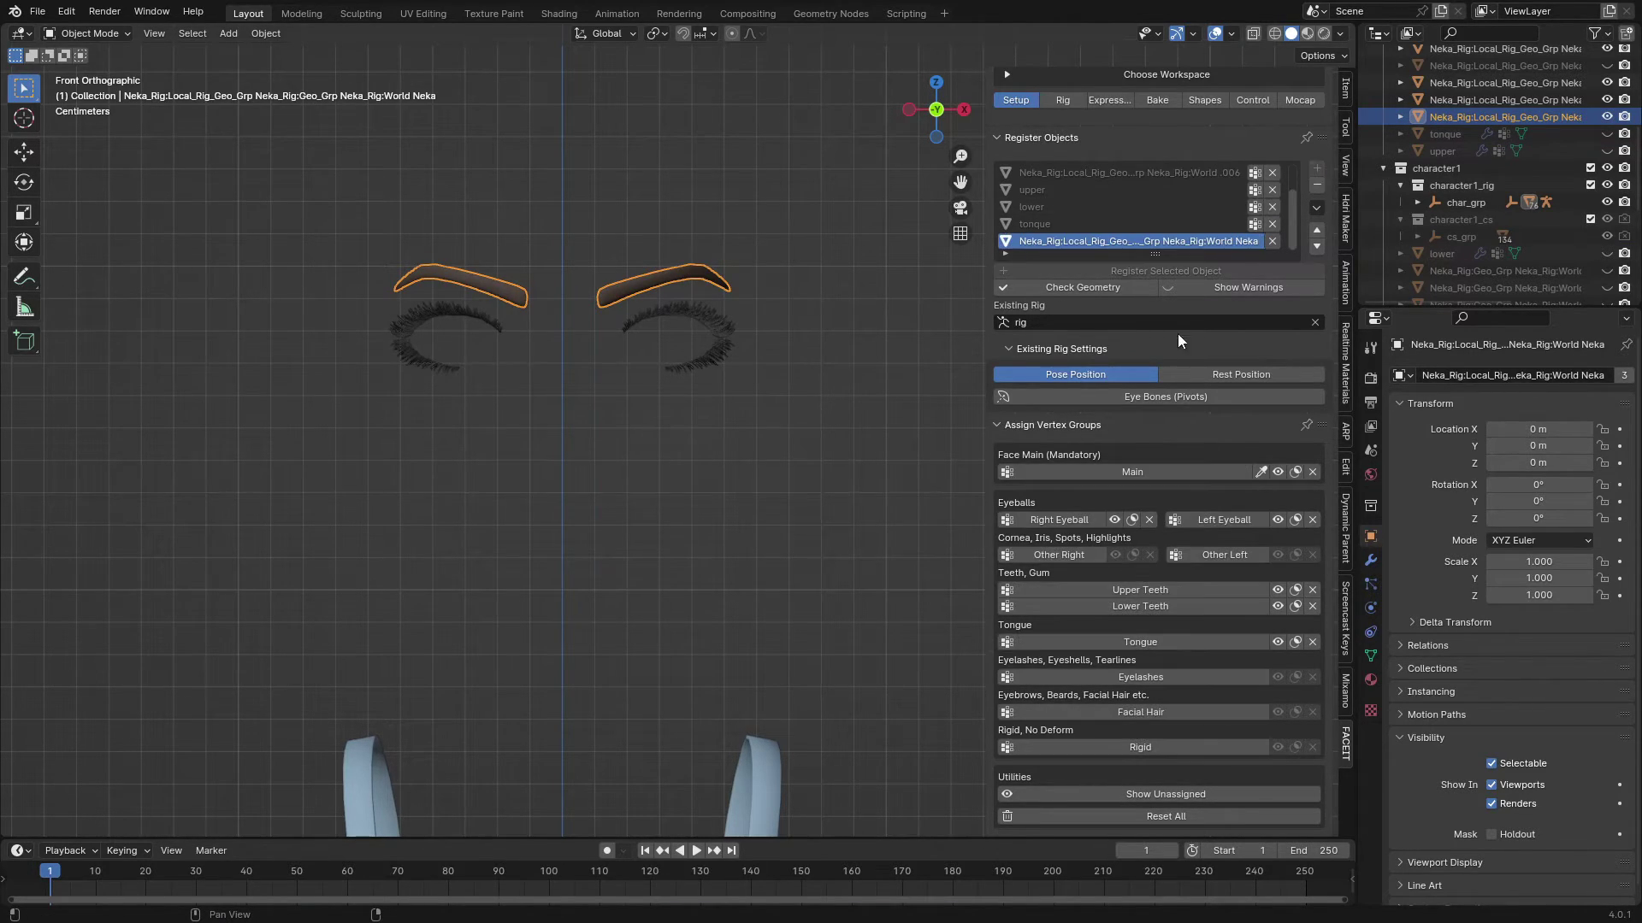
left_click(1064, 715)
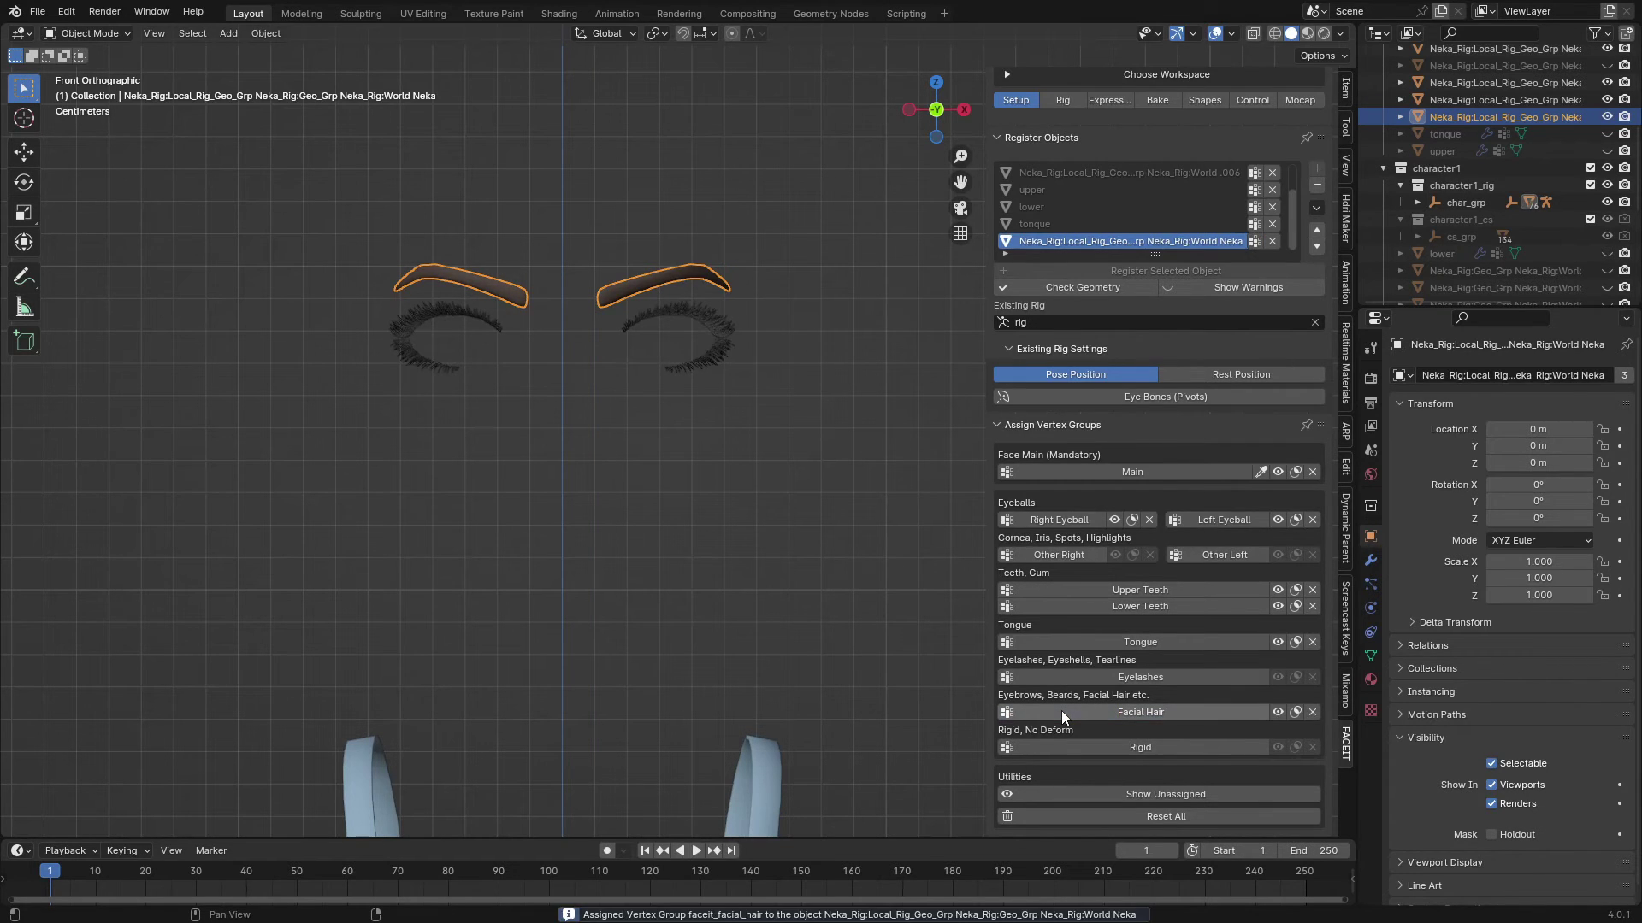
left_click(701, 360)
left_click(445, 350, "shift")
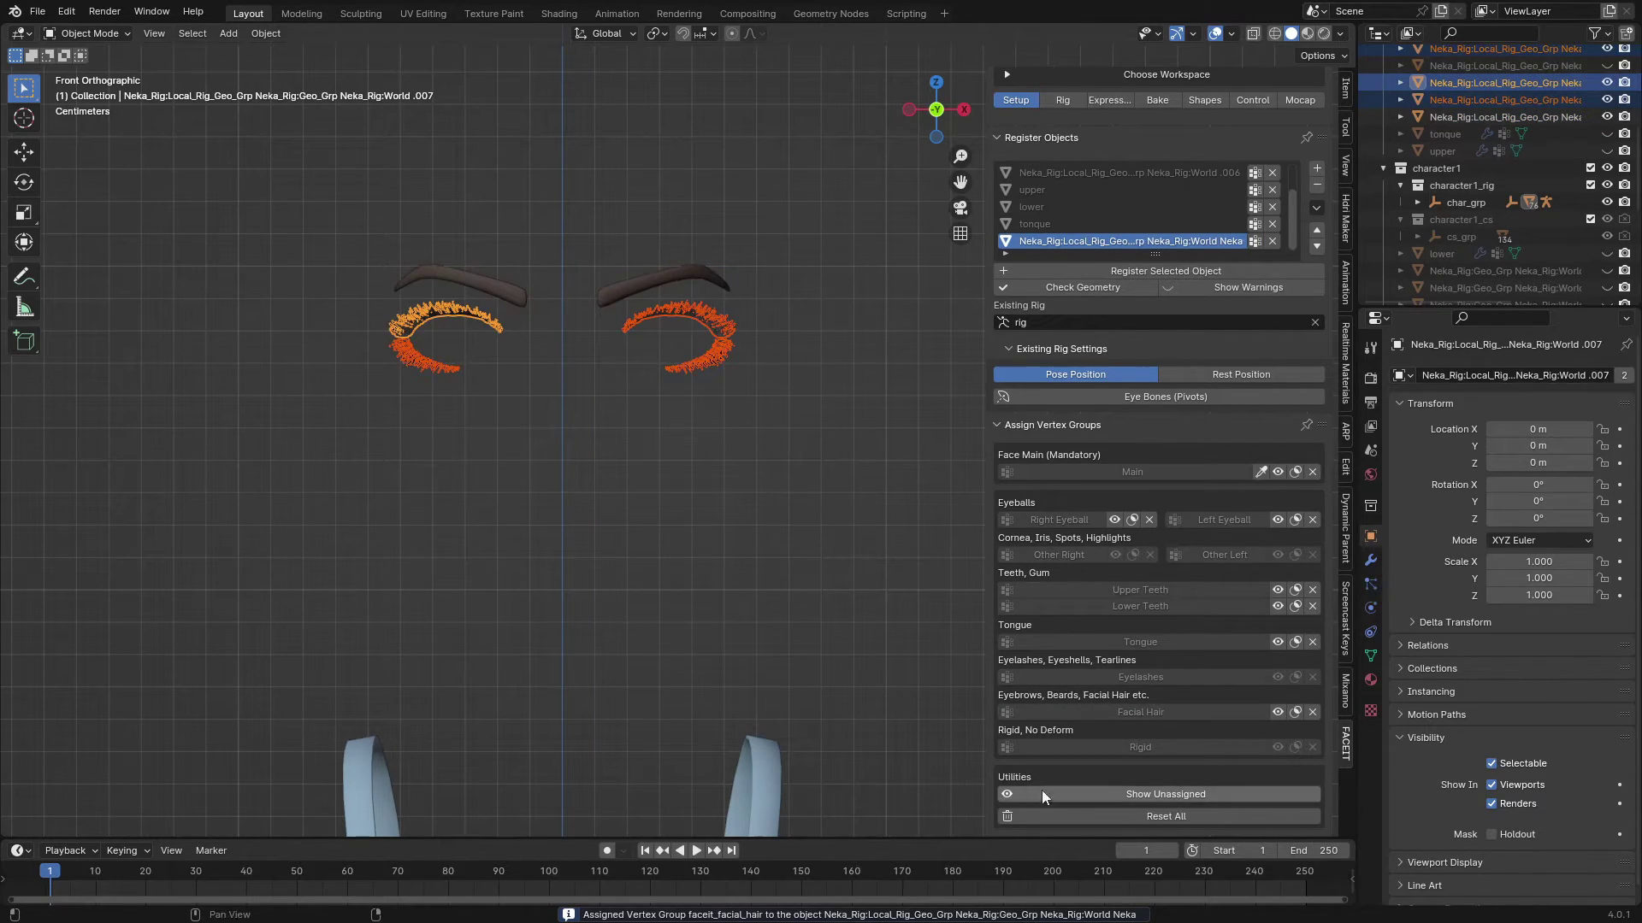
left_click(1106, 272)
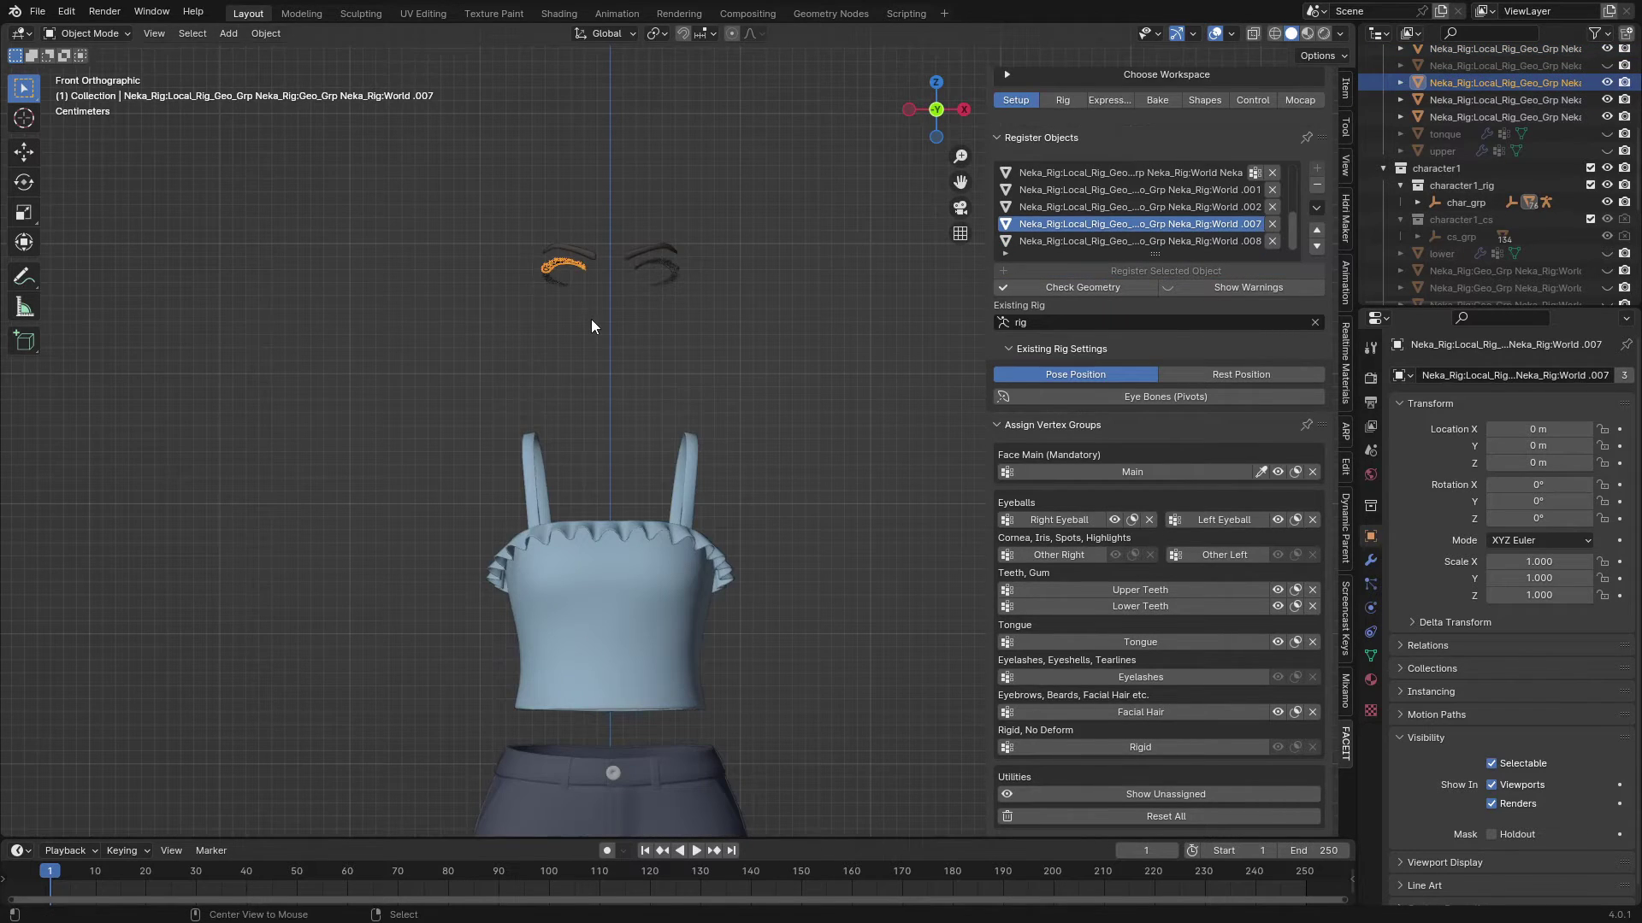
Unhide all objects, hide the rig and the hair mesh again, and save the file
key("alt+h")
left_click(424, 430)
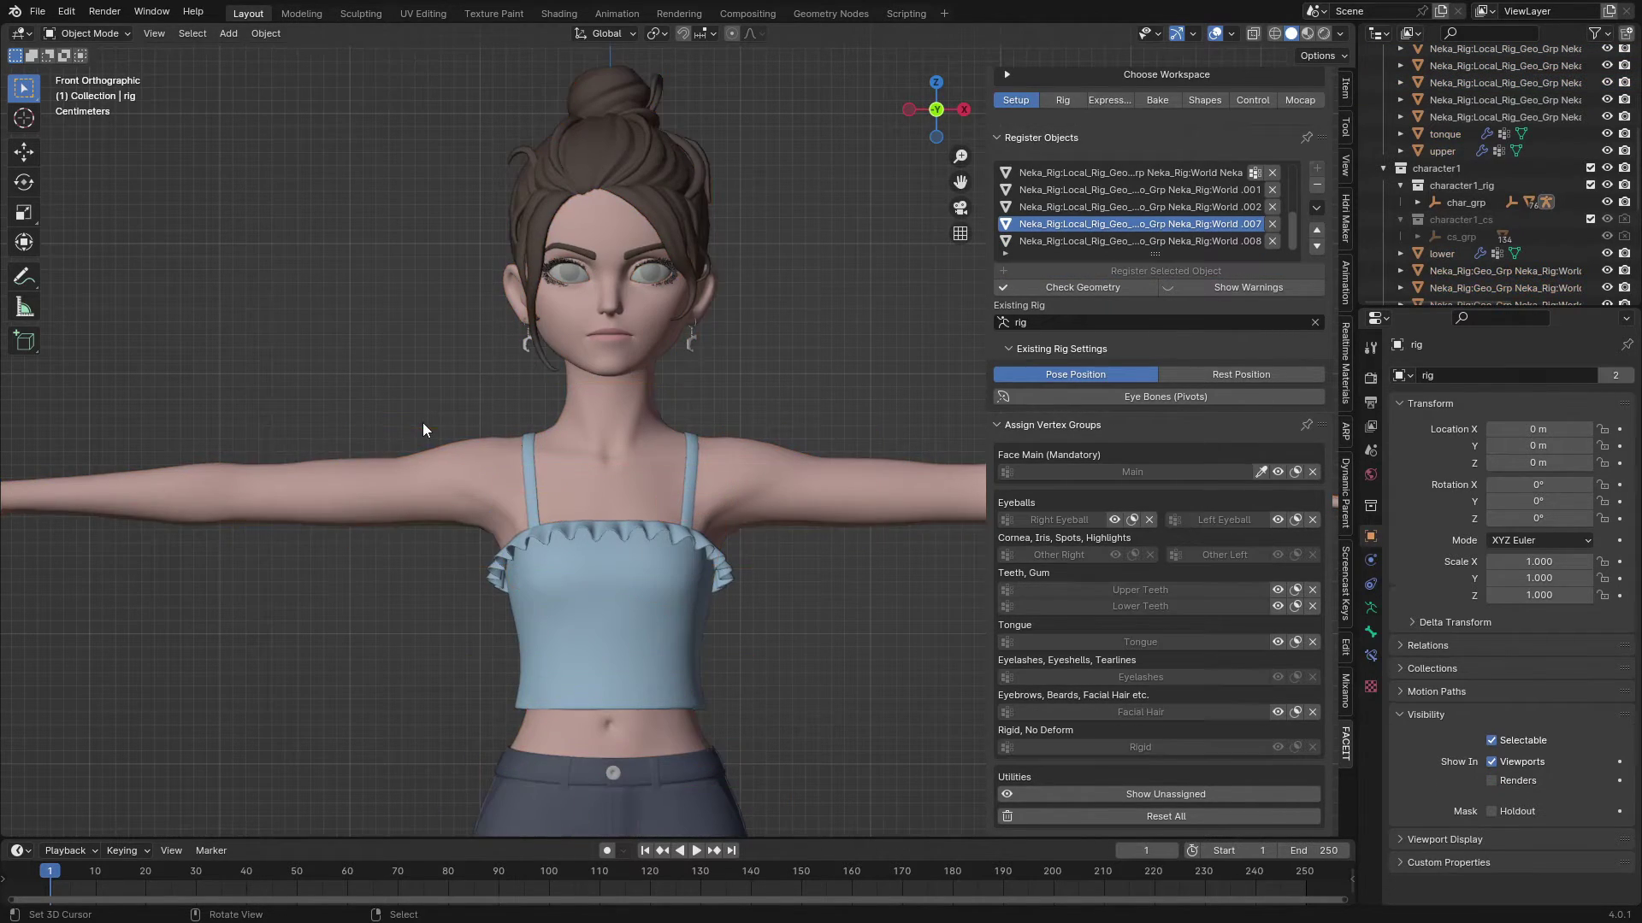
left_click(565, 173)
key("h")
scroll(602, 452, "down", 1)
key("ctrl+s")
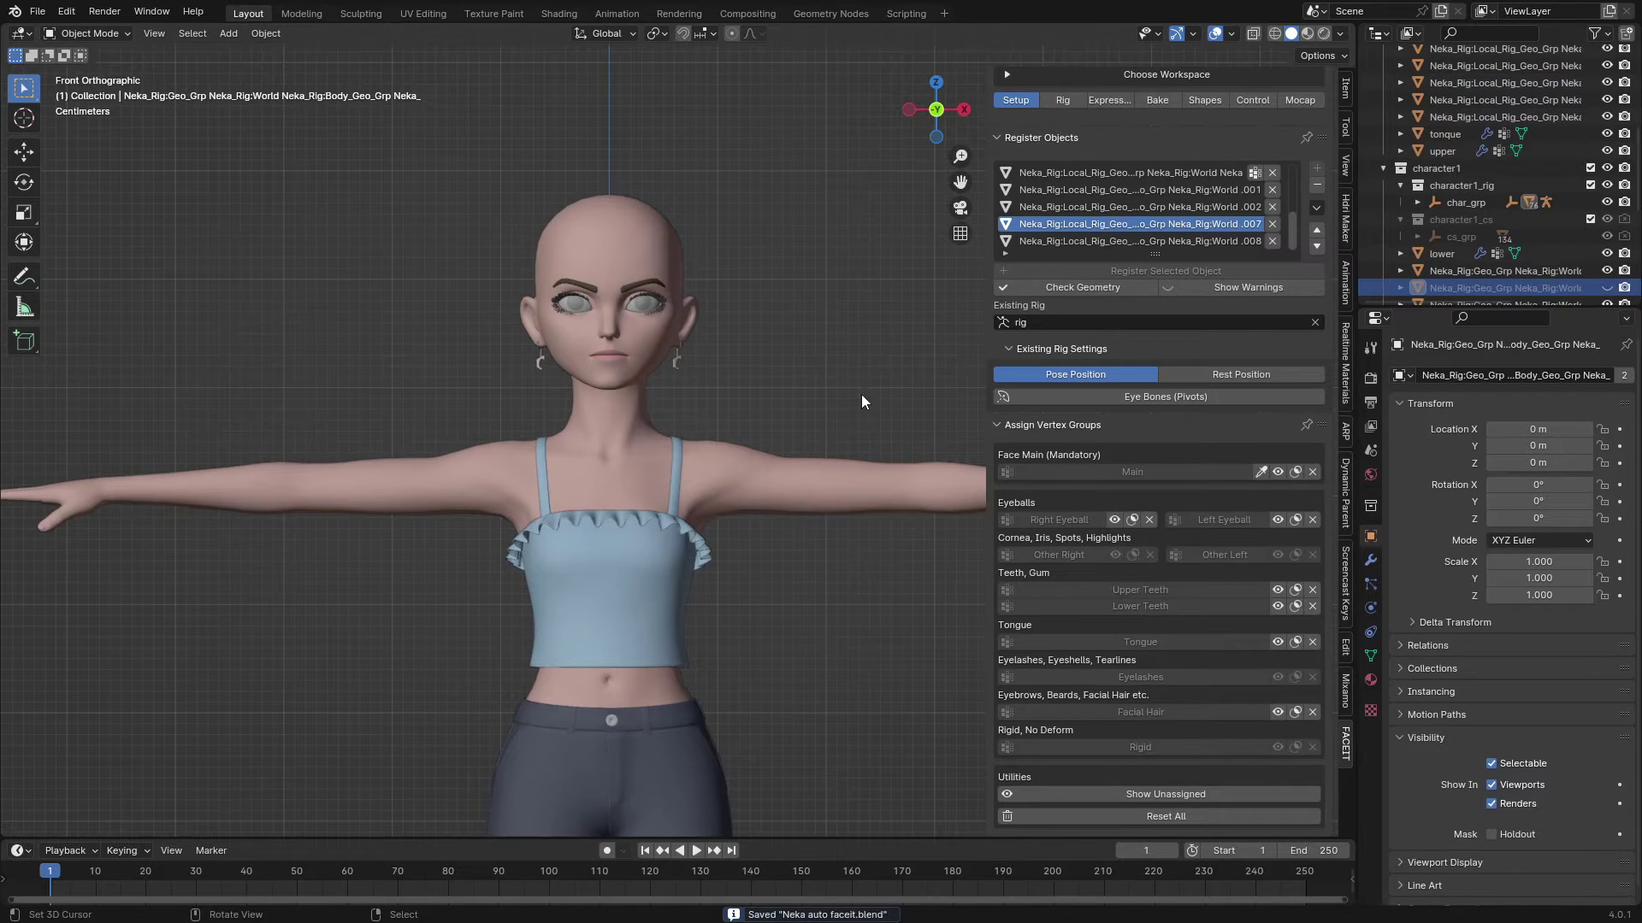
Generate the Faceit facial landmarks in the Rig stage, align them with the chin and match them to the face height and width
left_click(1035, 330)
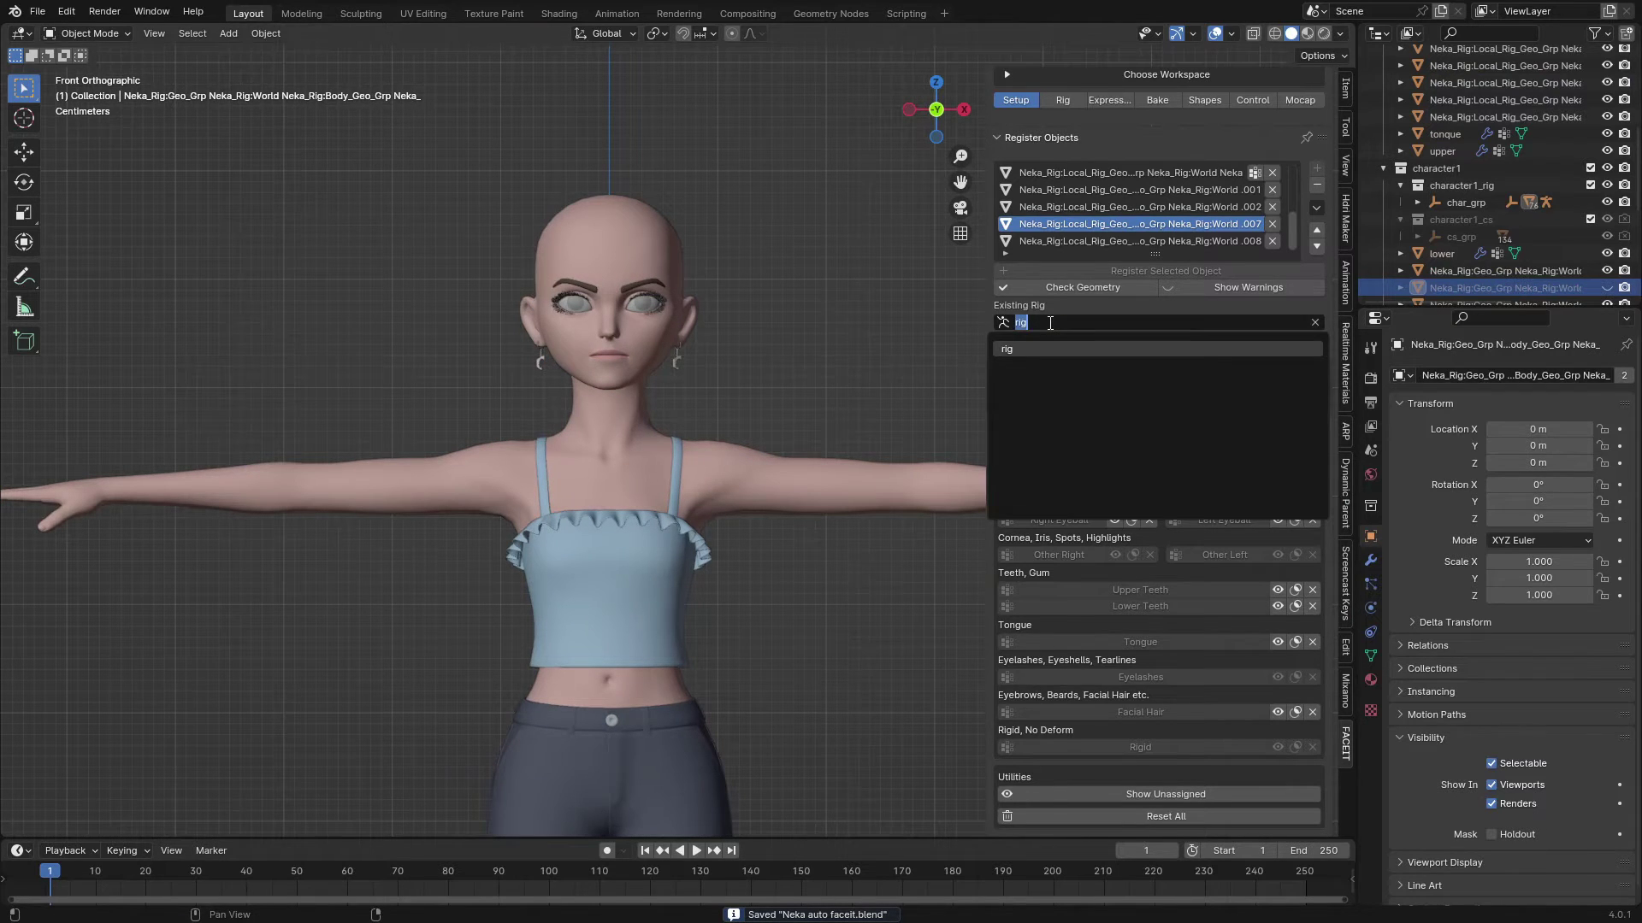
left_click(1061, 100)
scroll(599, 305, "down", 5)
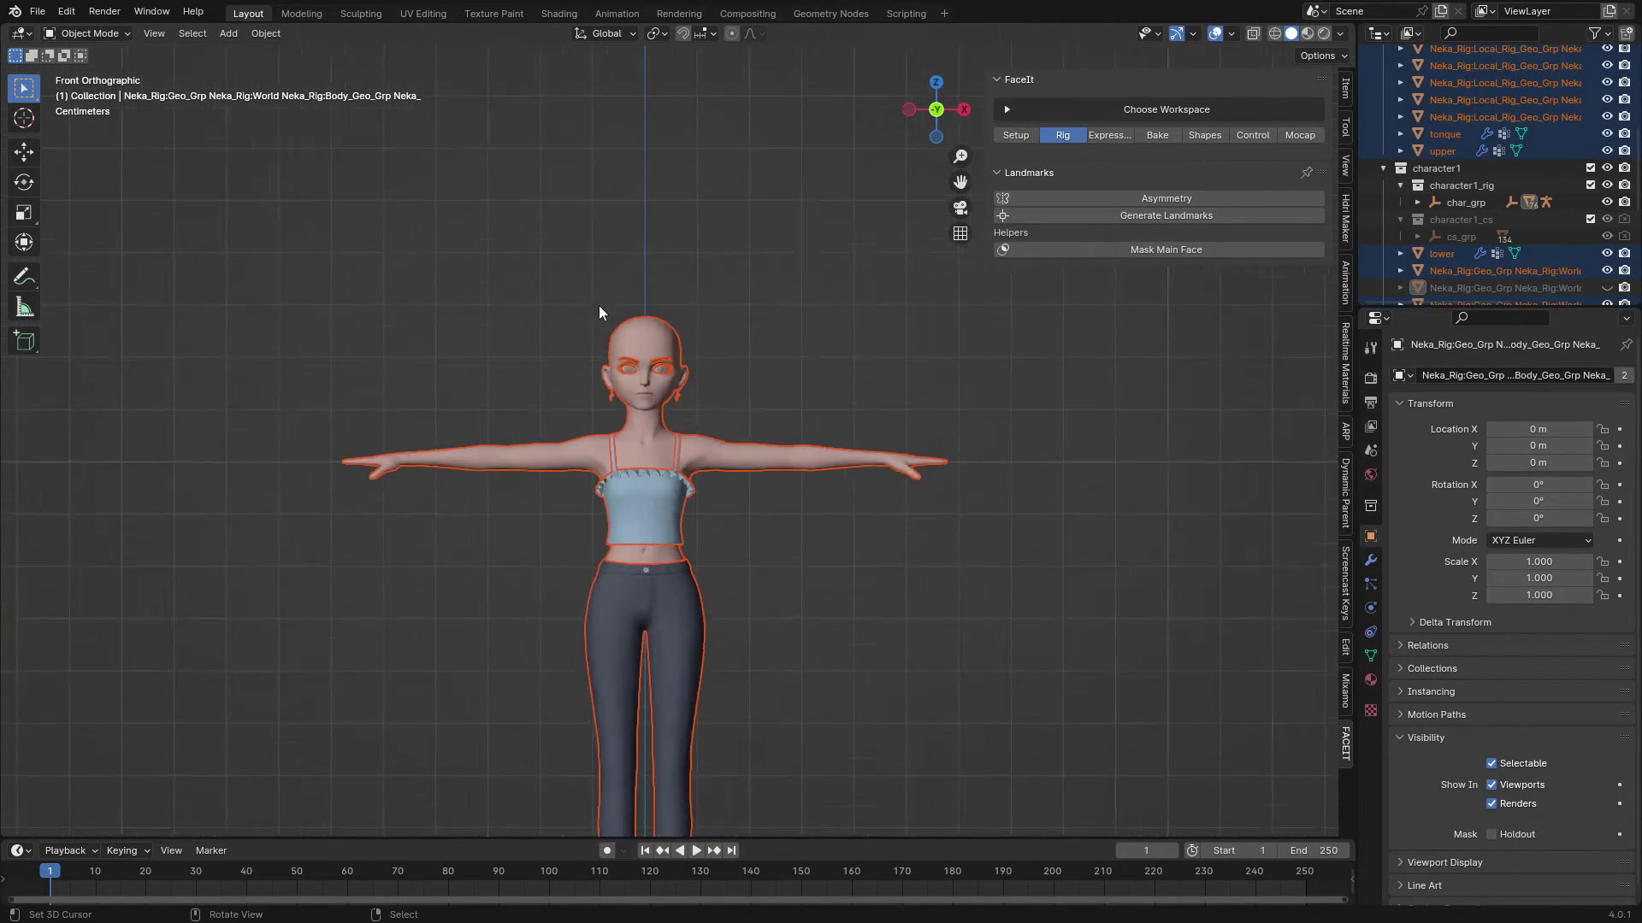
scroll(598, 305, "up", 4)
middle_click_drag(638, 263, 676, 307, "shift")
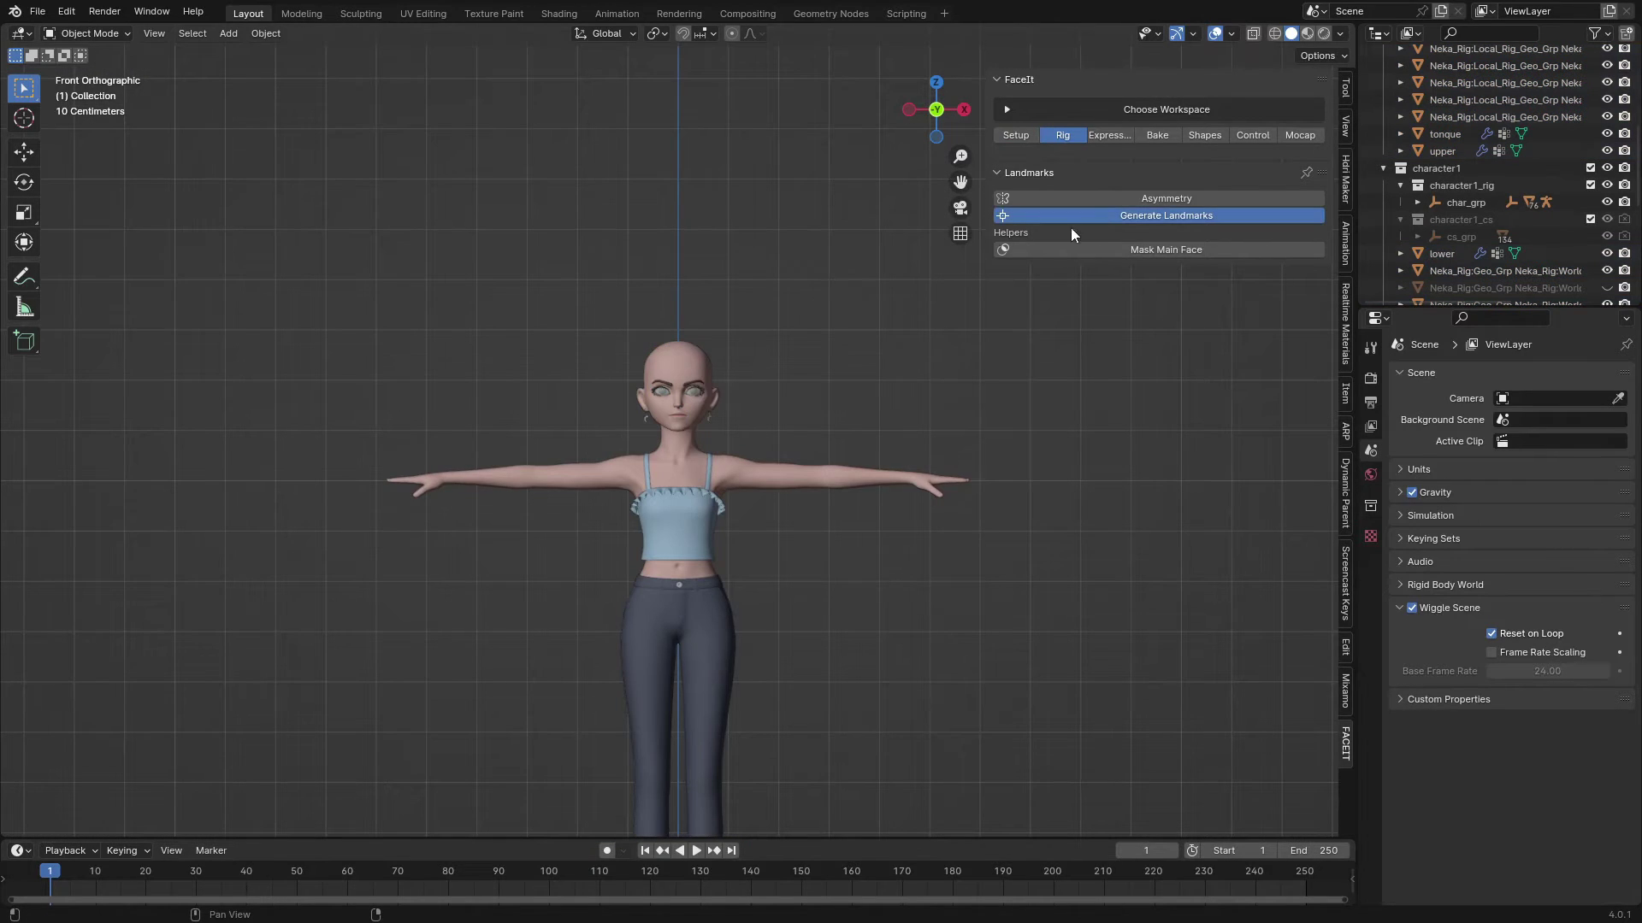
left_click(1071, 215)
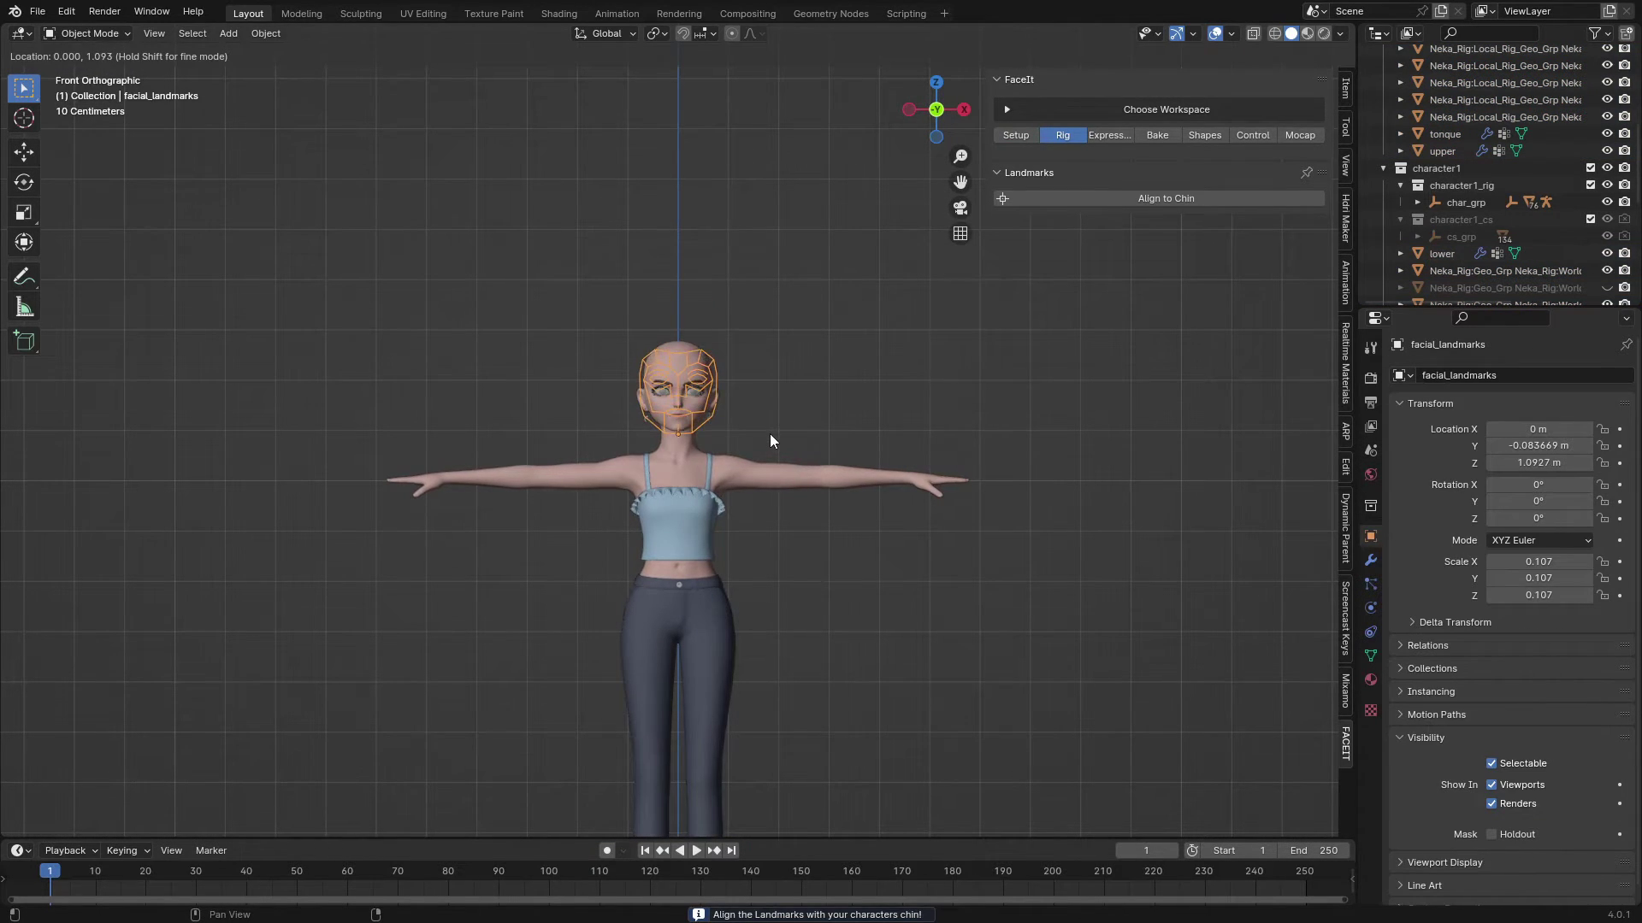
left_click(769, 433)
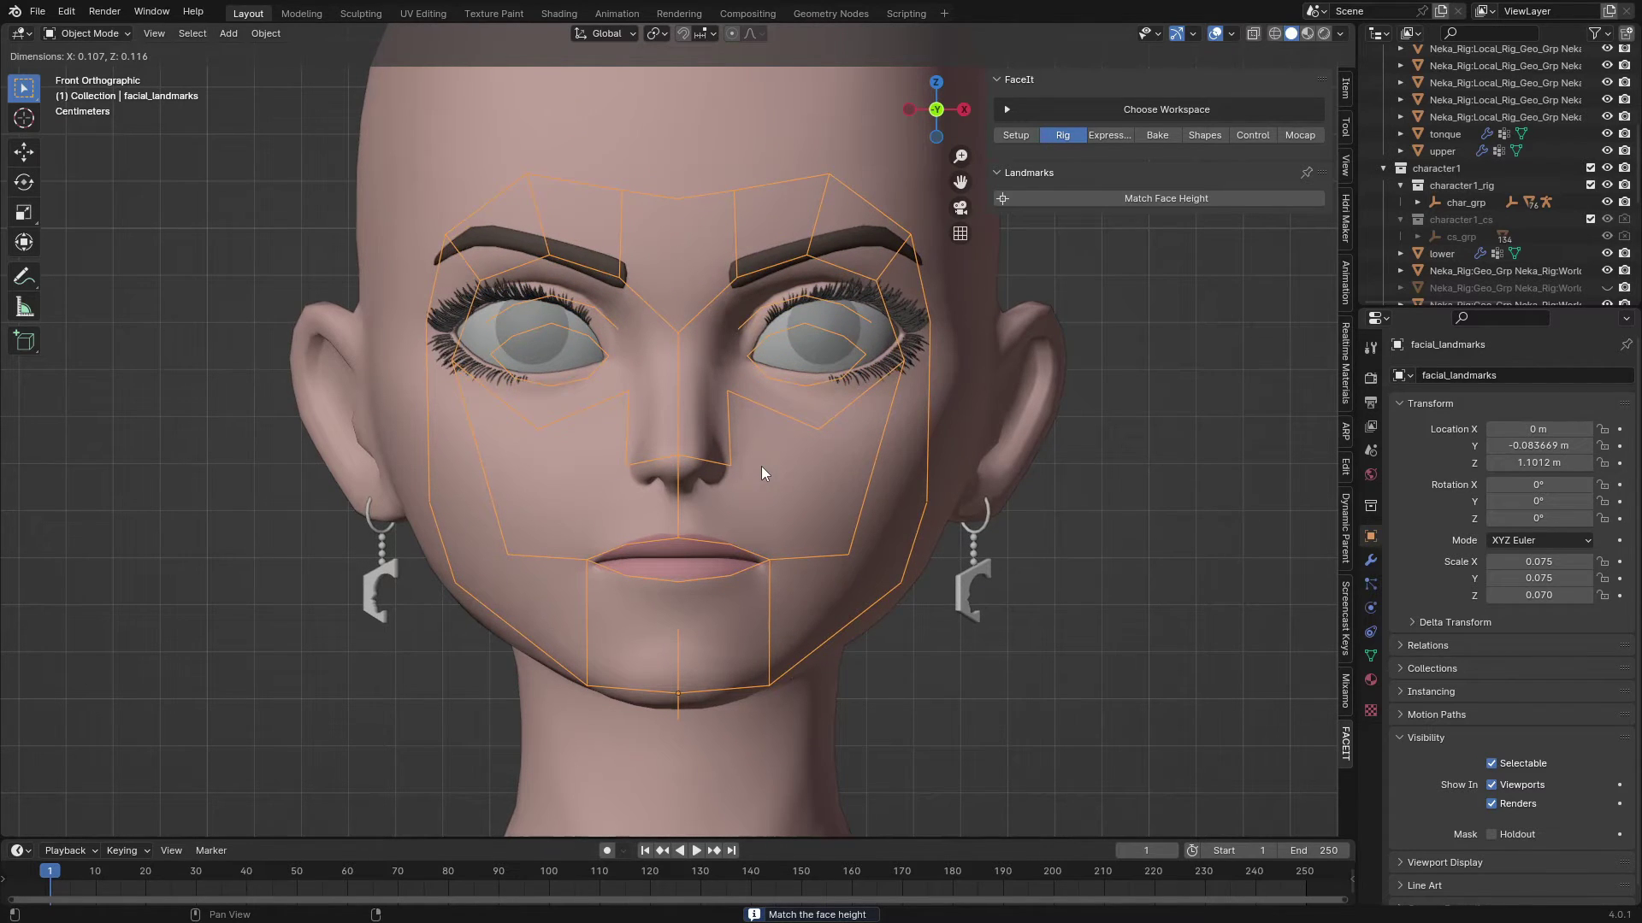
left_click(761, 448)
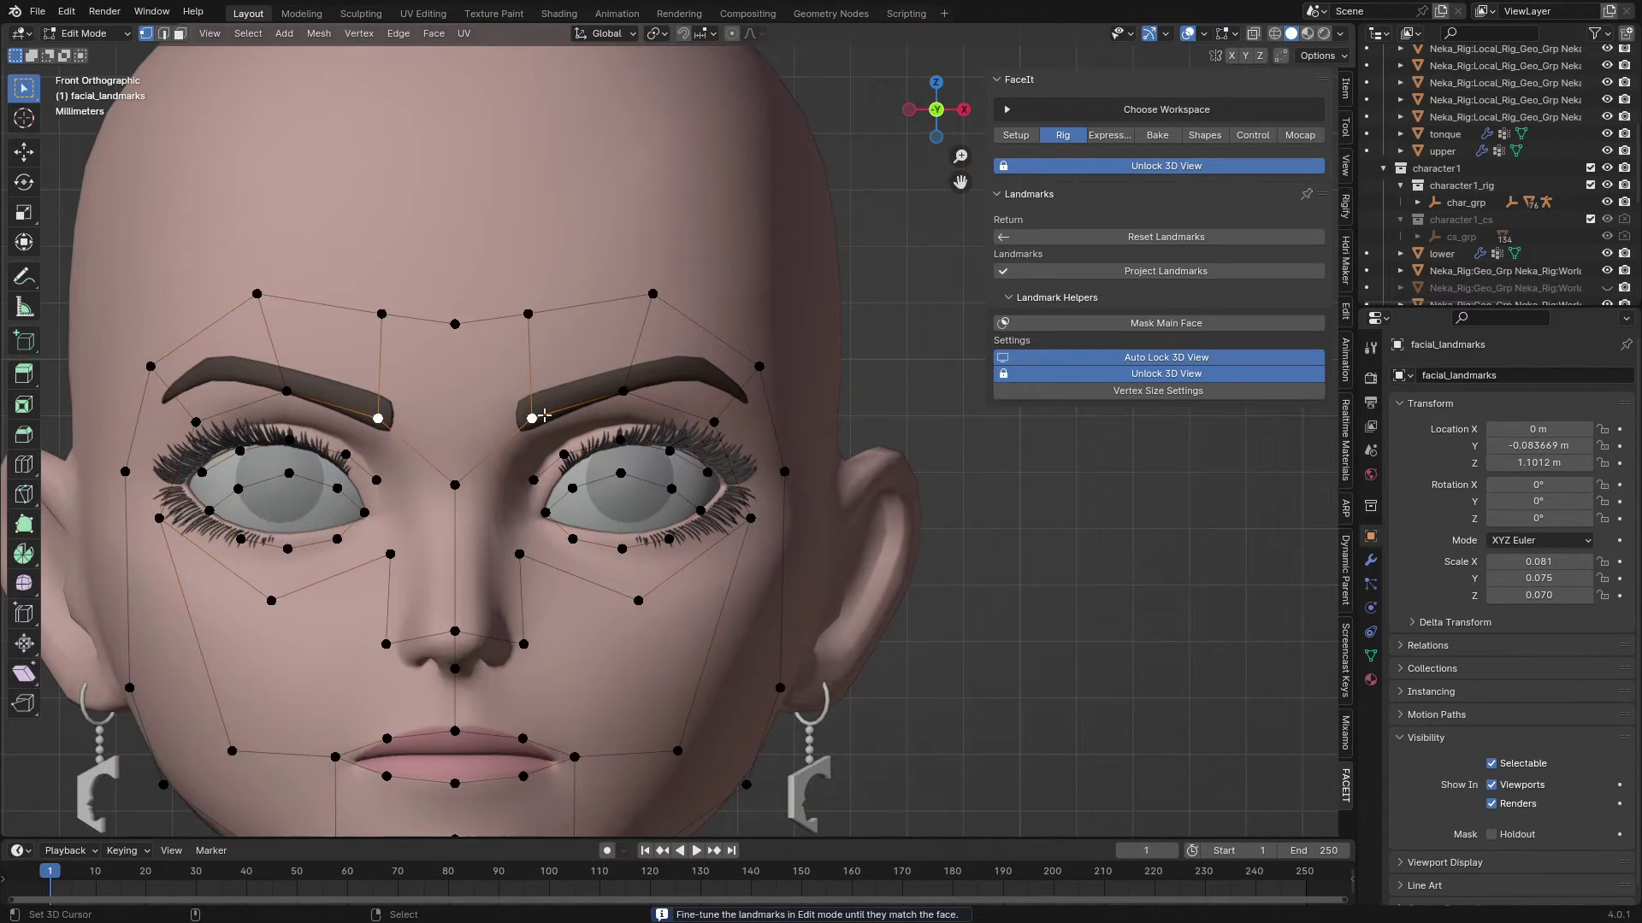
Move the inner, middle and outer brow landmarks onto the eyebrows and raise the outer forehead landmarks
key("g")
left_click(533, 449)
right_click(623, 391)
key("g")
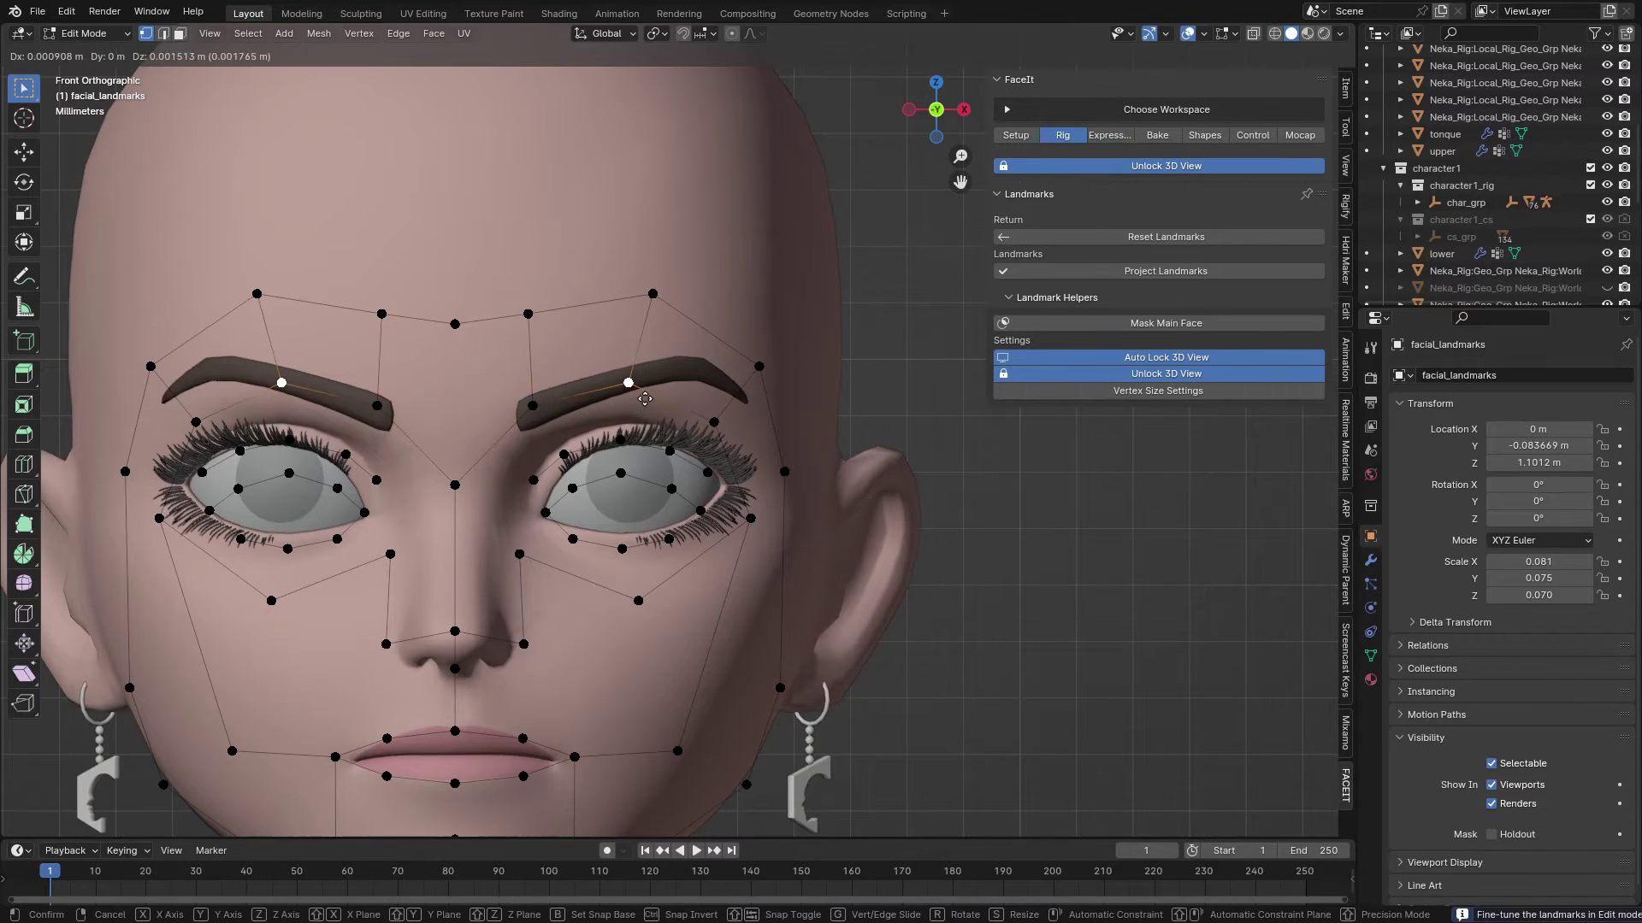
left_click(623, 382)
right_click(714, 422)
key("g")
left_click(732, 377)
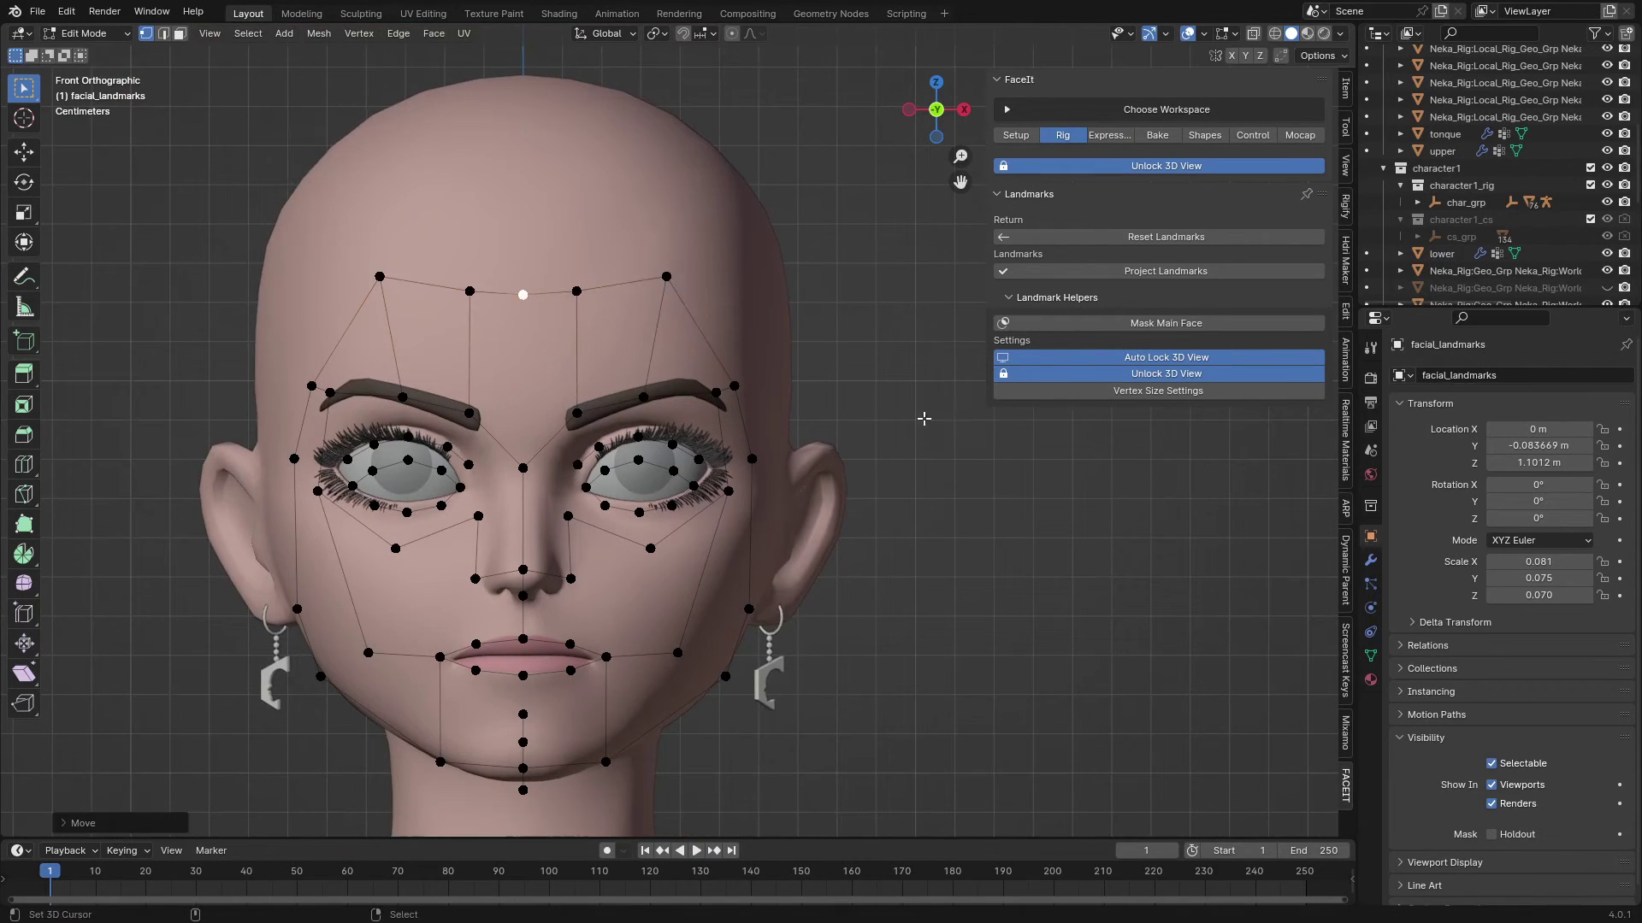
right_click(734, 385)
key("g")
left_click(754, 328)
Reposition the landmarks above the eye and at its outer side to follow the upper eyelid crease
scroll(679, 432, "up", 5)
right_click(481, 473)
right_click(579, 448)
key("g")
left_click(698, 485)
right_click(729, 503)
key("g")
left_click(720, 461)
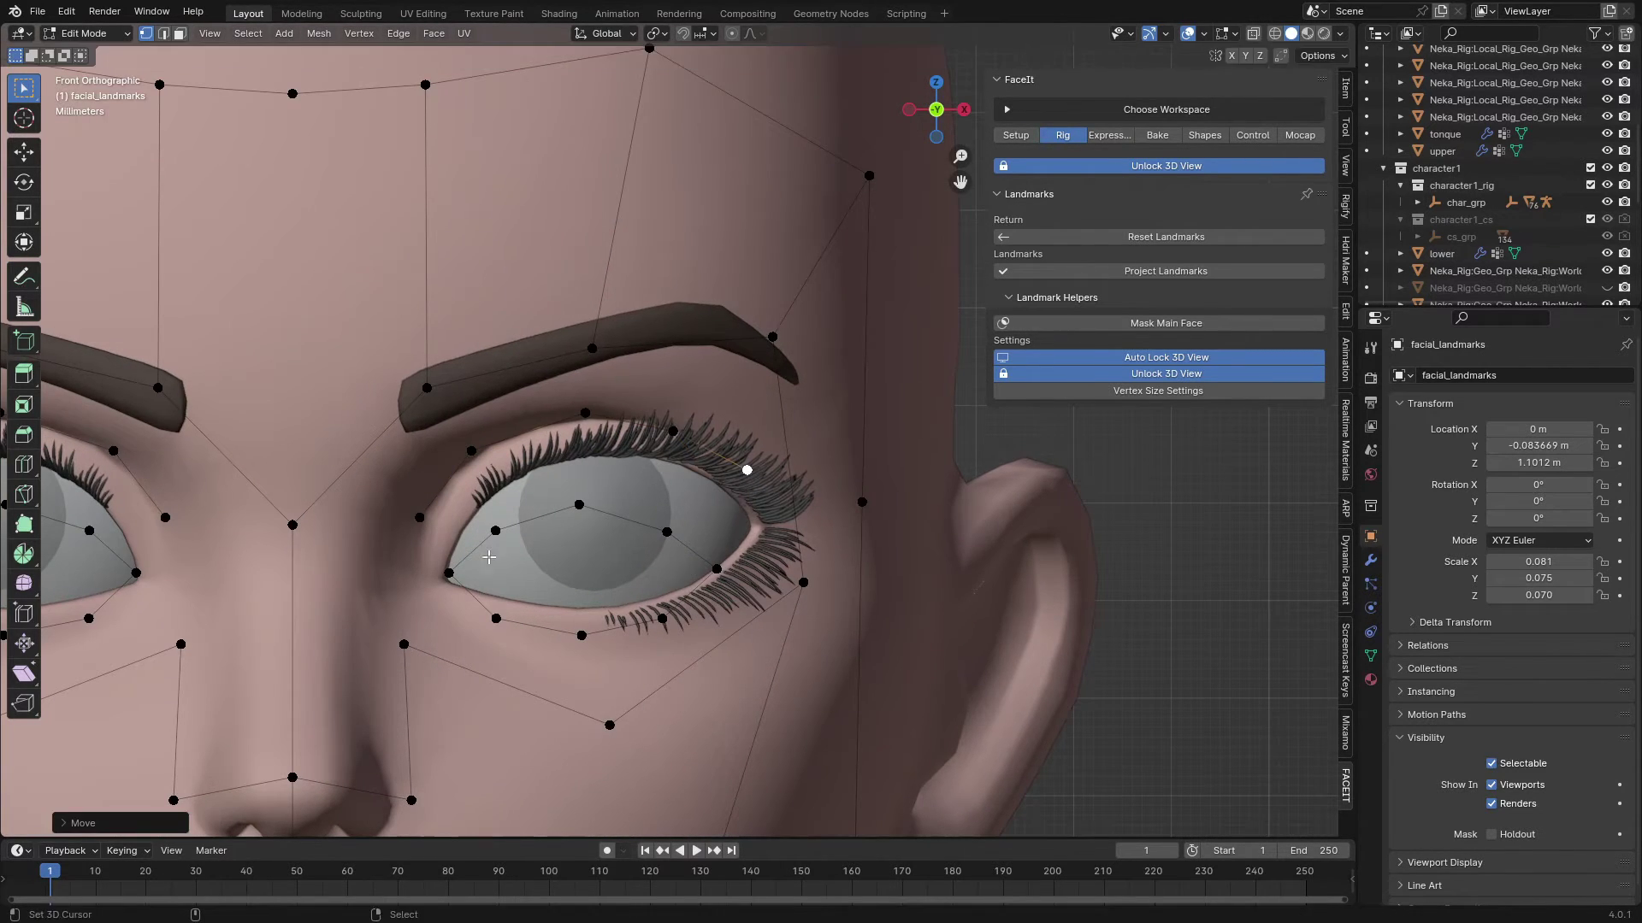
Move the upper eyelid landmarks up and outward onto the edge of the upper eyelid
right_click(498, 531)
key("g")
left_click(505, 506)
right_click(564, 504)
key("g")
right_click_drag(564, 505, 559, 452)
right_click_drag(667, 532, 682, 458)
right_click_drag(716, 569, 757, 529)
Fit the lower eyelid landmarks to the lower lid edge and refine the lid crease and inner eye landmarks
right_click_drag(661, 618, 662, 590)
right_click_drag(603, 649, 600, 621)
right_click_drag(496, 618, 447, 579)
right_click_drag(480, 501, 471, 515)
right_click_drag(574, 452, 581, 417)
right_click(419, 533)
right_click_drag(419, 532, 406, 547)
scroll(600, 573, "down", 4)
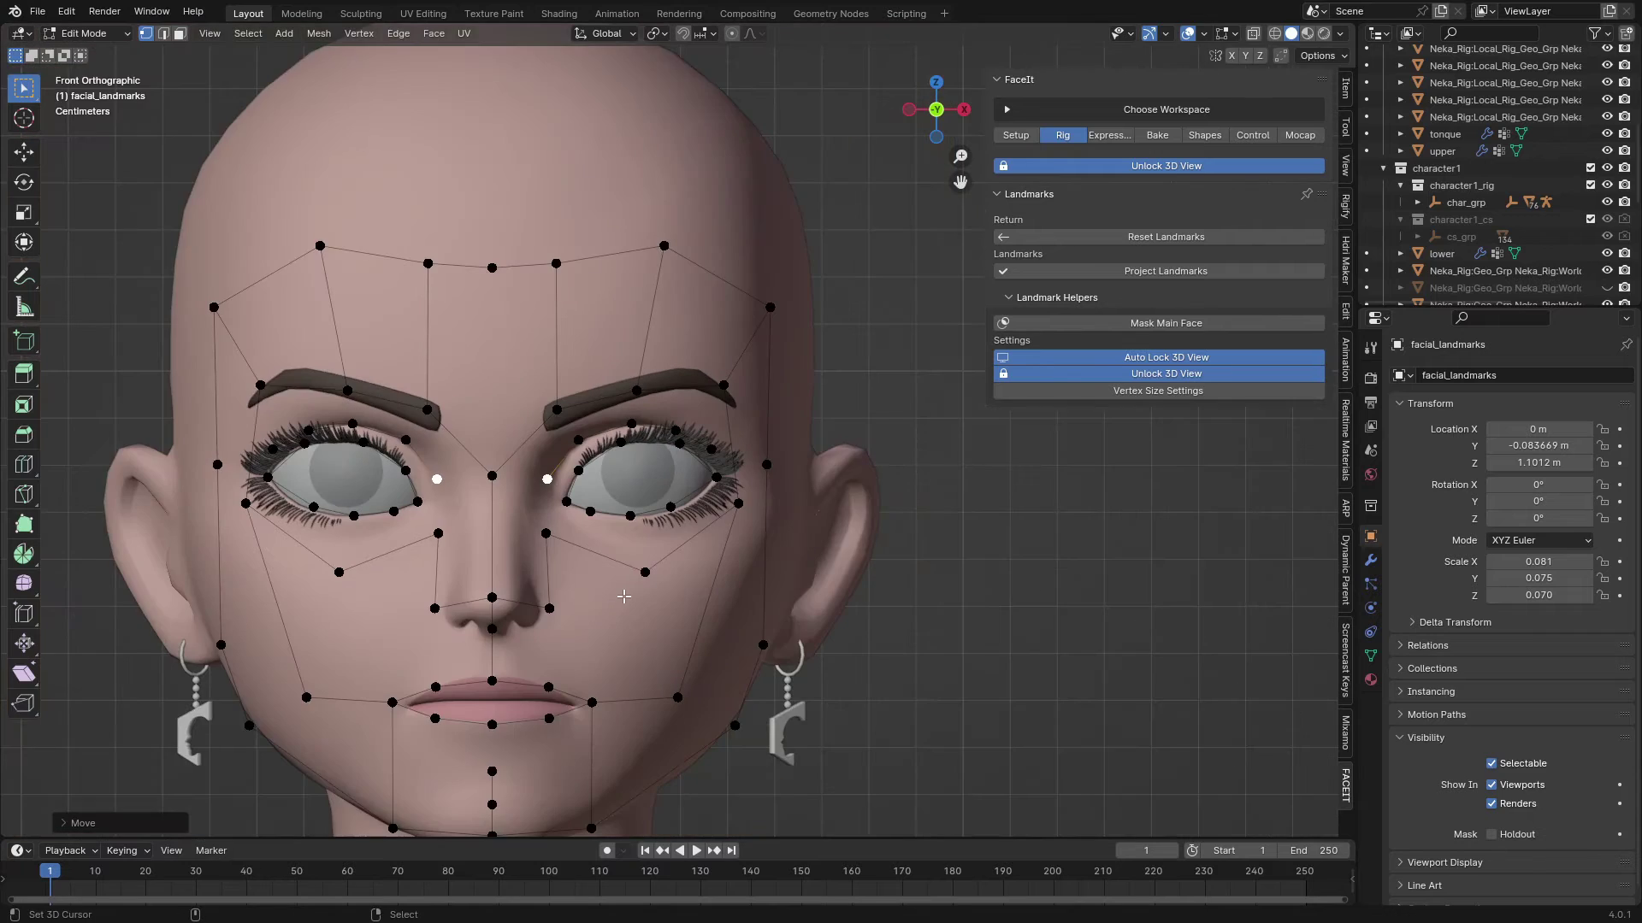
Fit the nose landmarks to the nostril wings, nose tip, nose base and bridge
middle_click_drag(623, 598, 591, 476, "shift")
right_click_drag(702, 605, 700, 601)
scroll(699, 601, "up", 4)
middle_click_drag(335, 656, 612, 566, "shift")
right_click(529, 514)
right_click_drag(529, 514, 529, 554)
right_click_drag(620, 450, 593, 480)
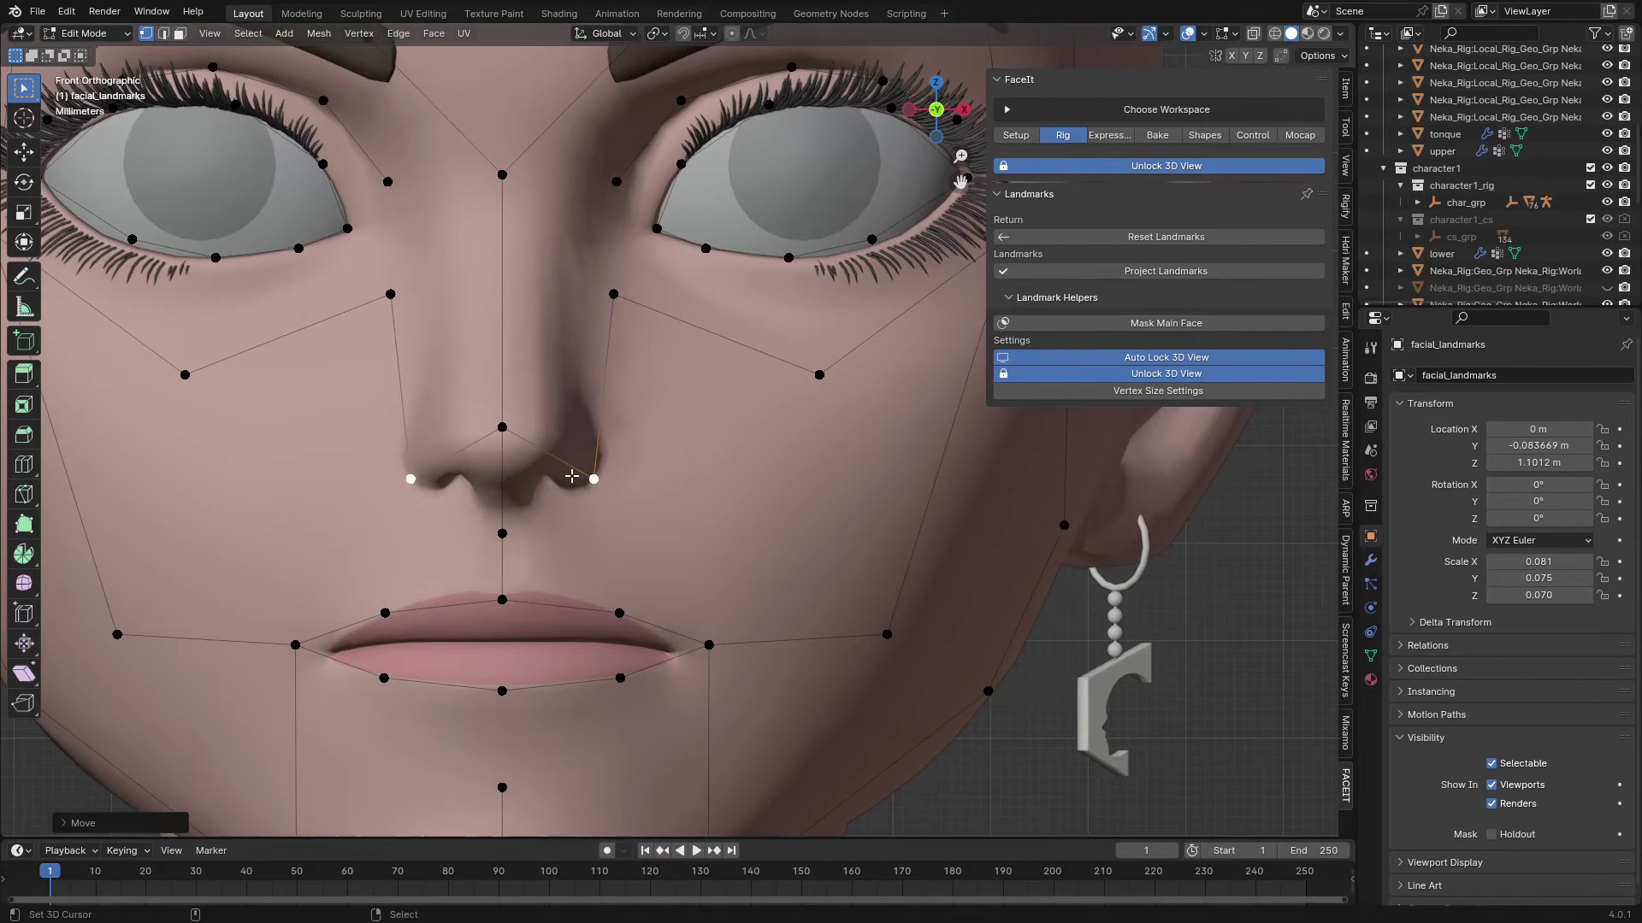
right_click_drag(501, 427, 502, 468)
right_click_drag(502, 175, 502, 249)
Fit the mouth landmarks to the lip corners and the edges of the upper and lower lips
scroll(513, 256, "down", 4)
middle_click_drag(671, 511, 613, 339, "shift")
scroll(614, 338, "up", 2)
right_click_drag(620, 332, 559, 366)
right_click_drag(477, 361, 477, 376)
right_click_drag(477, 299, 477, 276)
right_click_drag(559, 308, 555, 292)
right_click_drag(561, 290, 567, 290)
right_click(560, 366)
right_click_drag(488, 374, 488, 379)
right_click_drag(559, 366, 564, 374)
Save the file and project the facial landmarks onto the face mesh
scroll(574, 359, "down", 4)
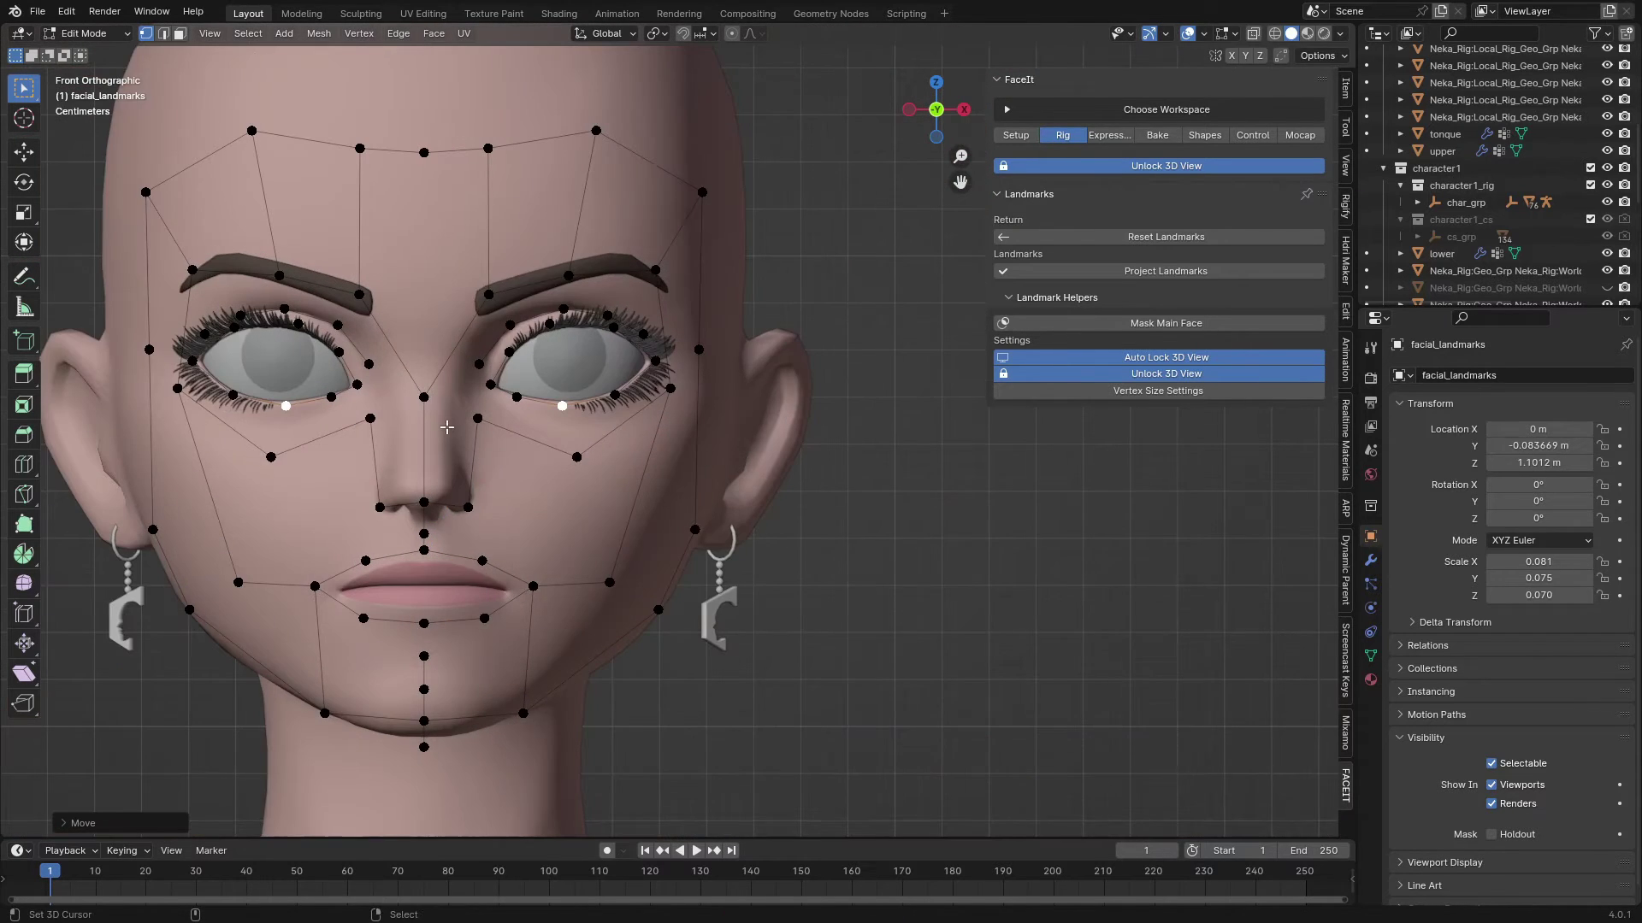
middle_click_drag(819, 393, 853, 359, "shift")
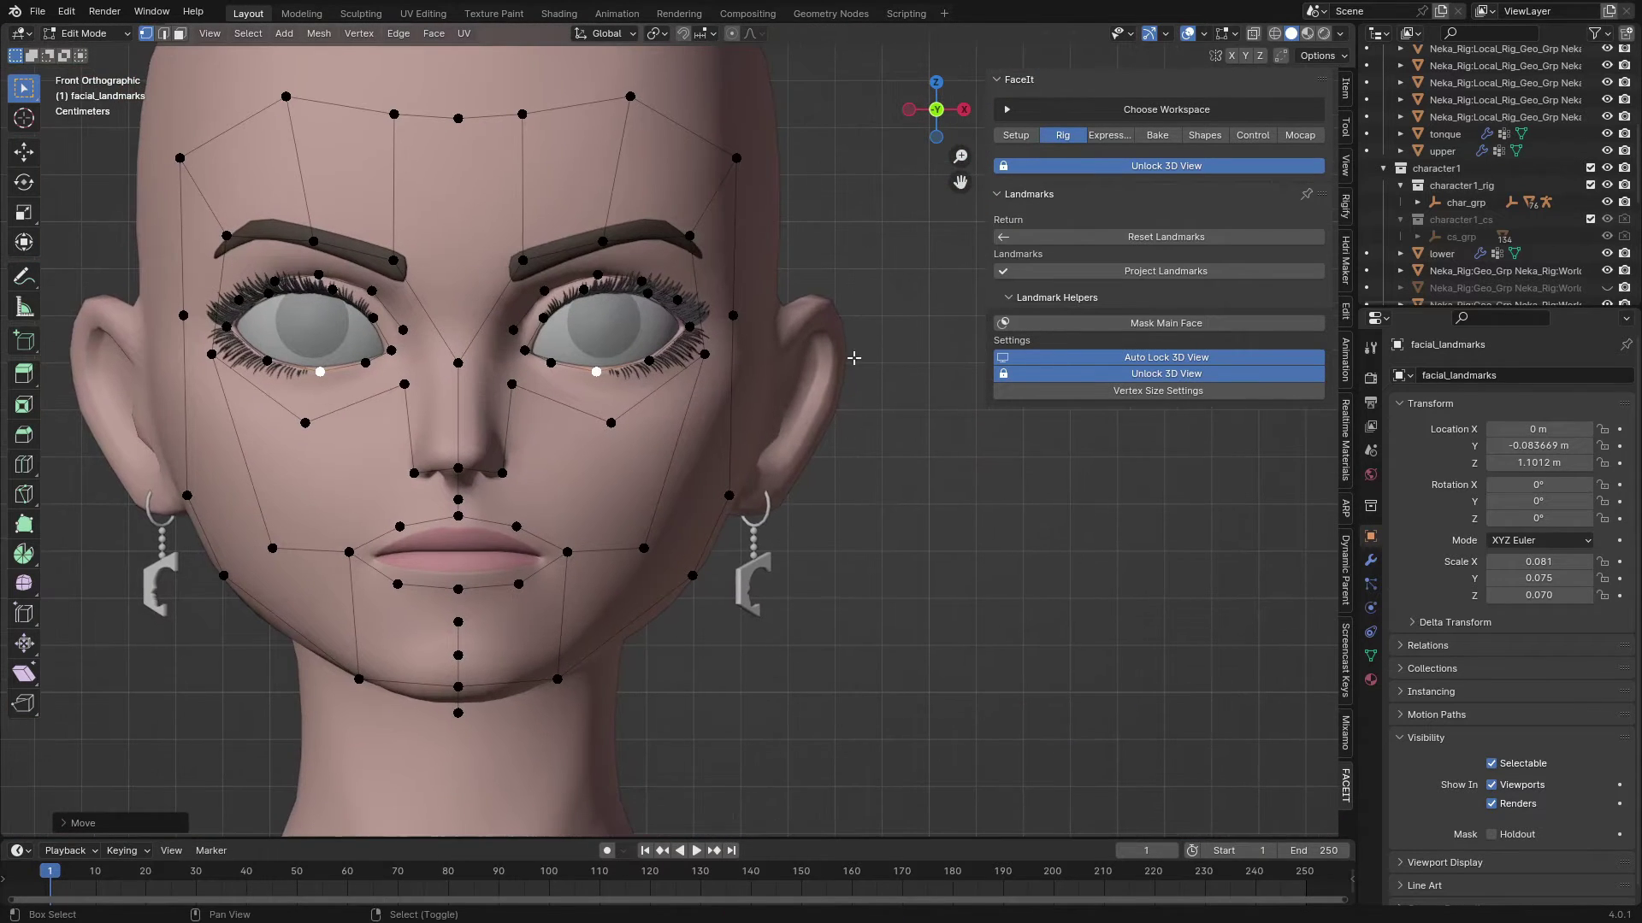
key("ctrl+s")
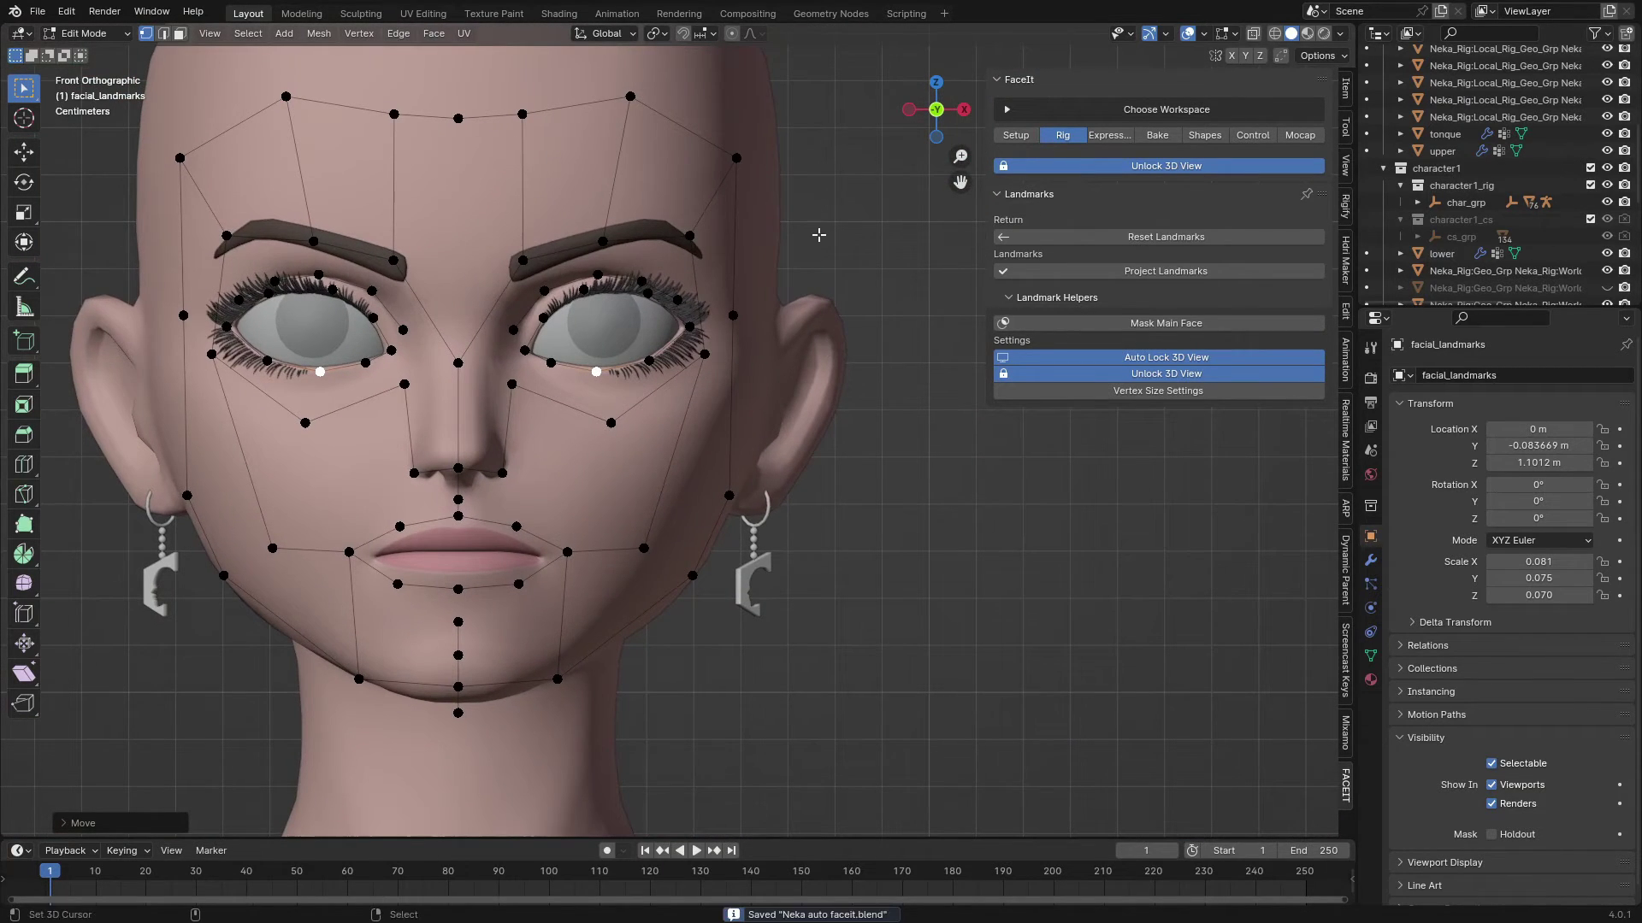
left_click(1160, 272)
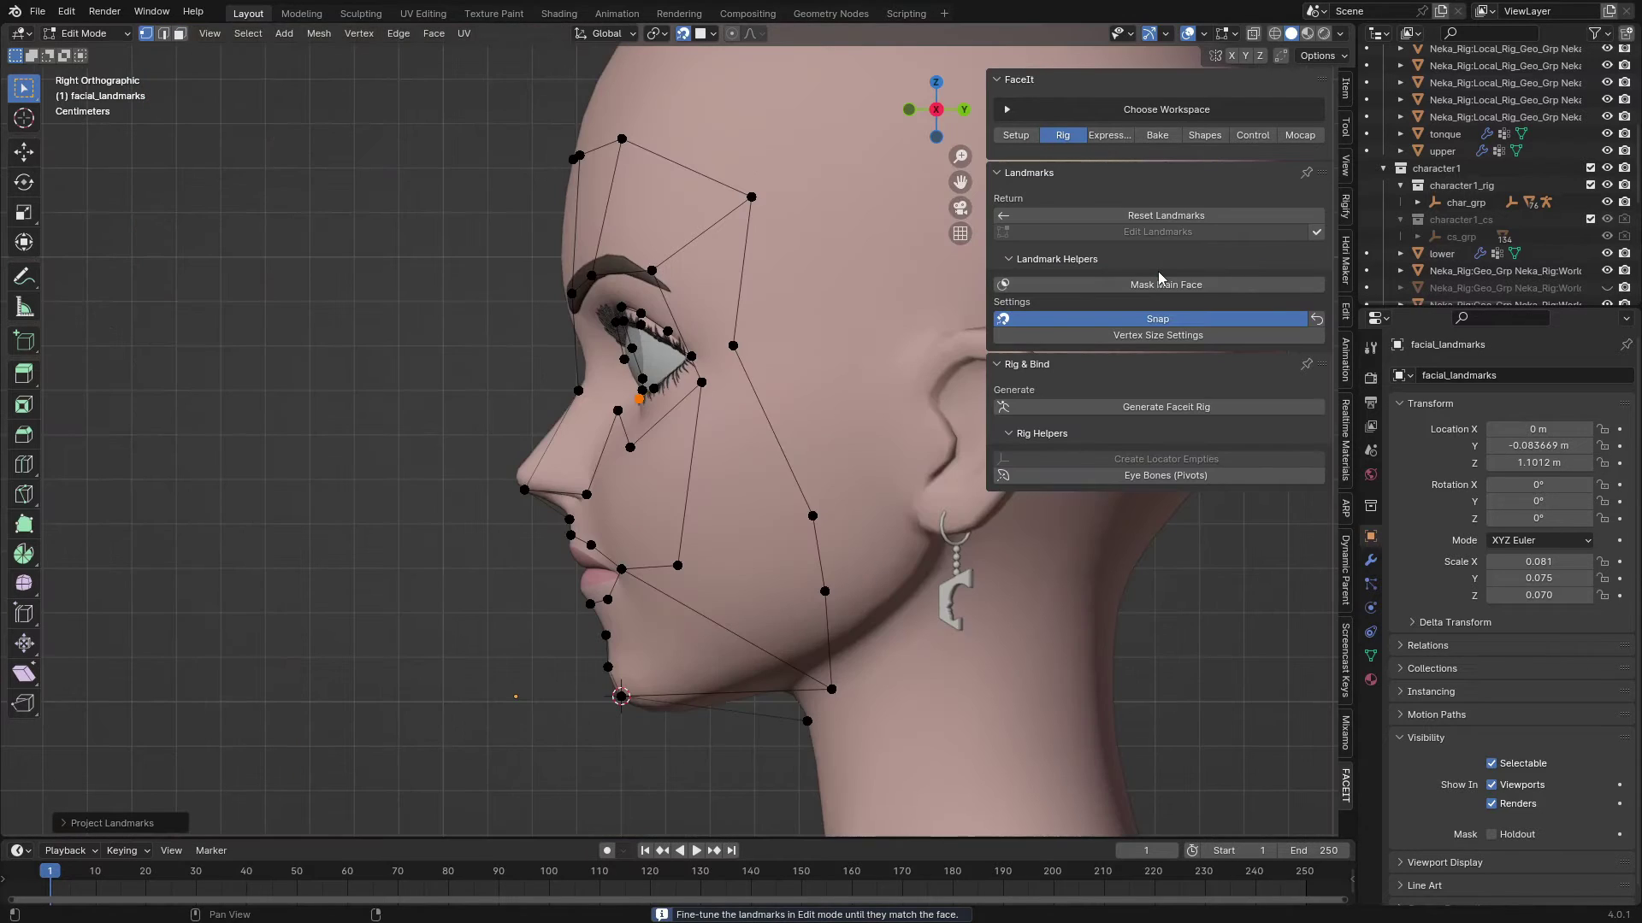
Adjust the temple, cheek, jaw and chin landmarks in side view so they follow the jawline in front of the ear
middle_click_drag(686, 436, 513, 412, "shift")
left_click(670, 315)
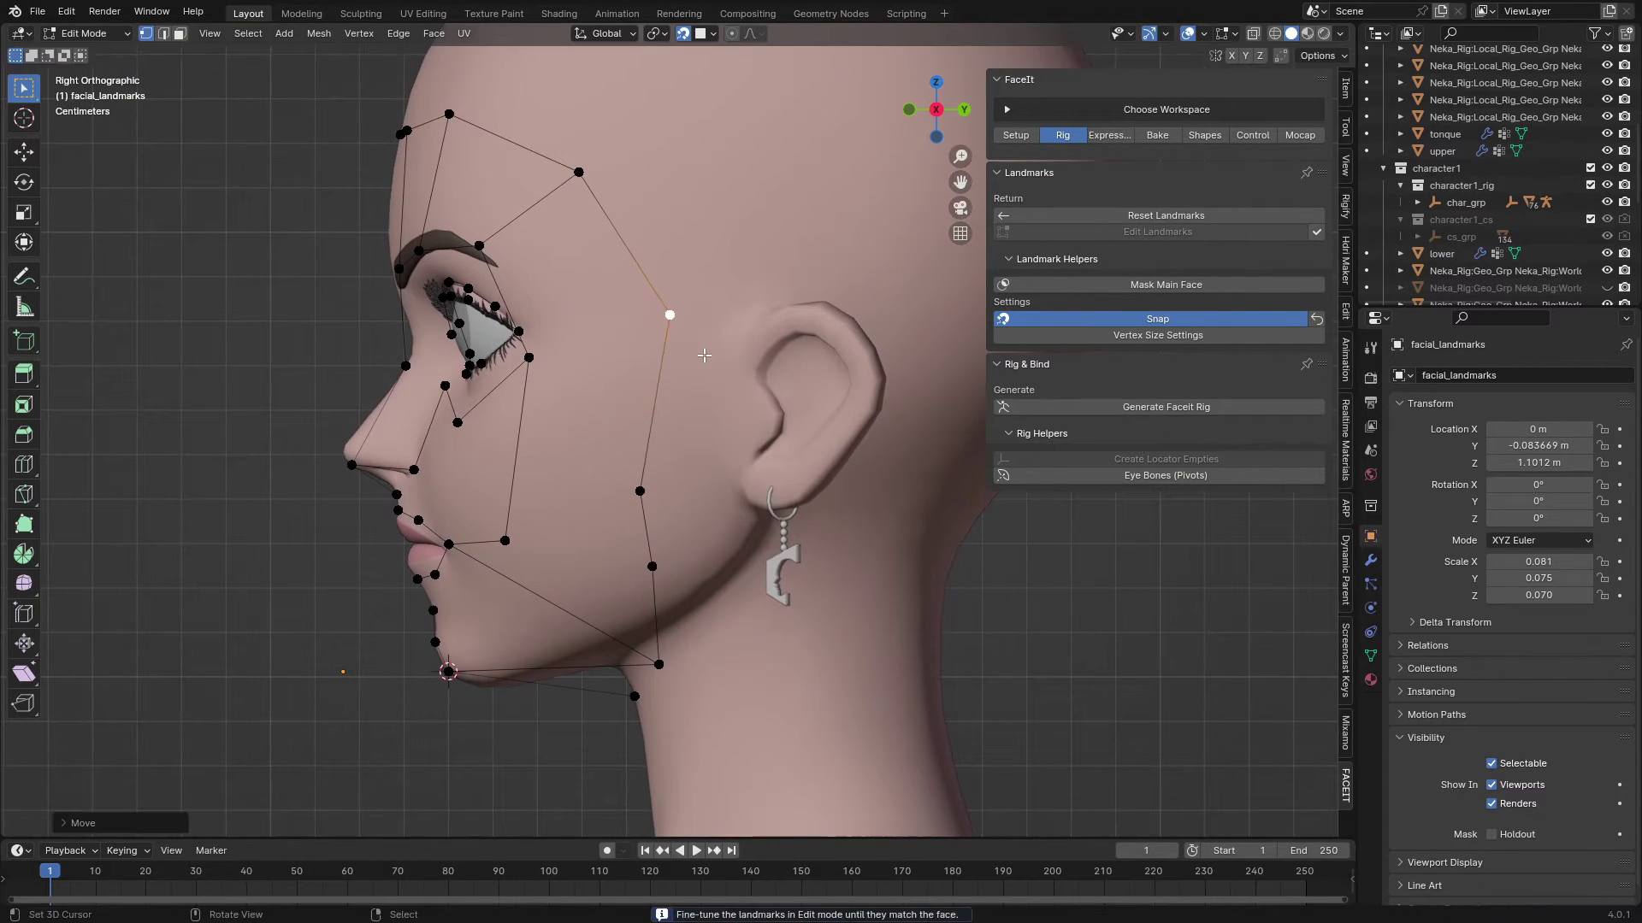
left_click(637, 492)
right_click_drag(617, 498, 683, 495)
right_click_drag(666, 588, 706, 612)
right_click_drag(658, 665, 546, 627)
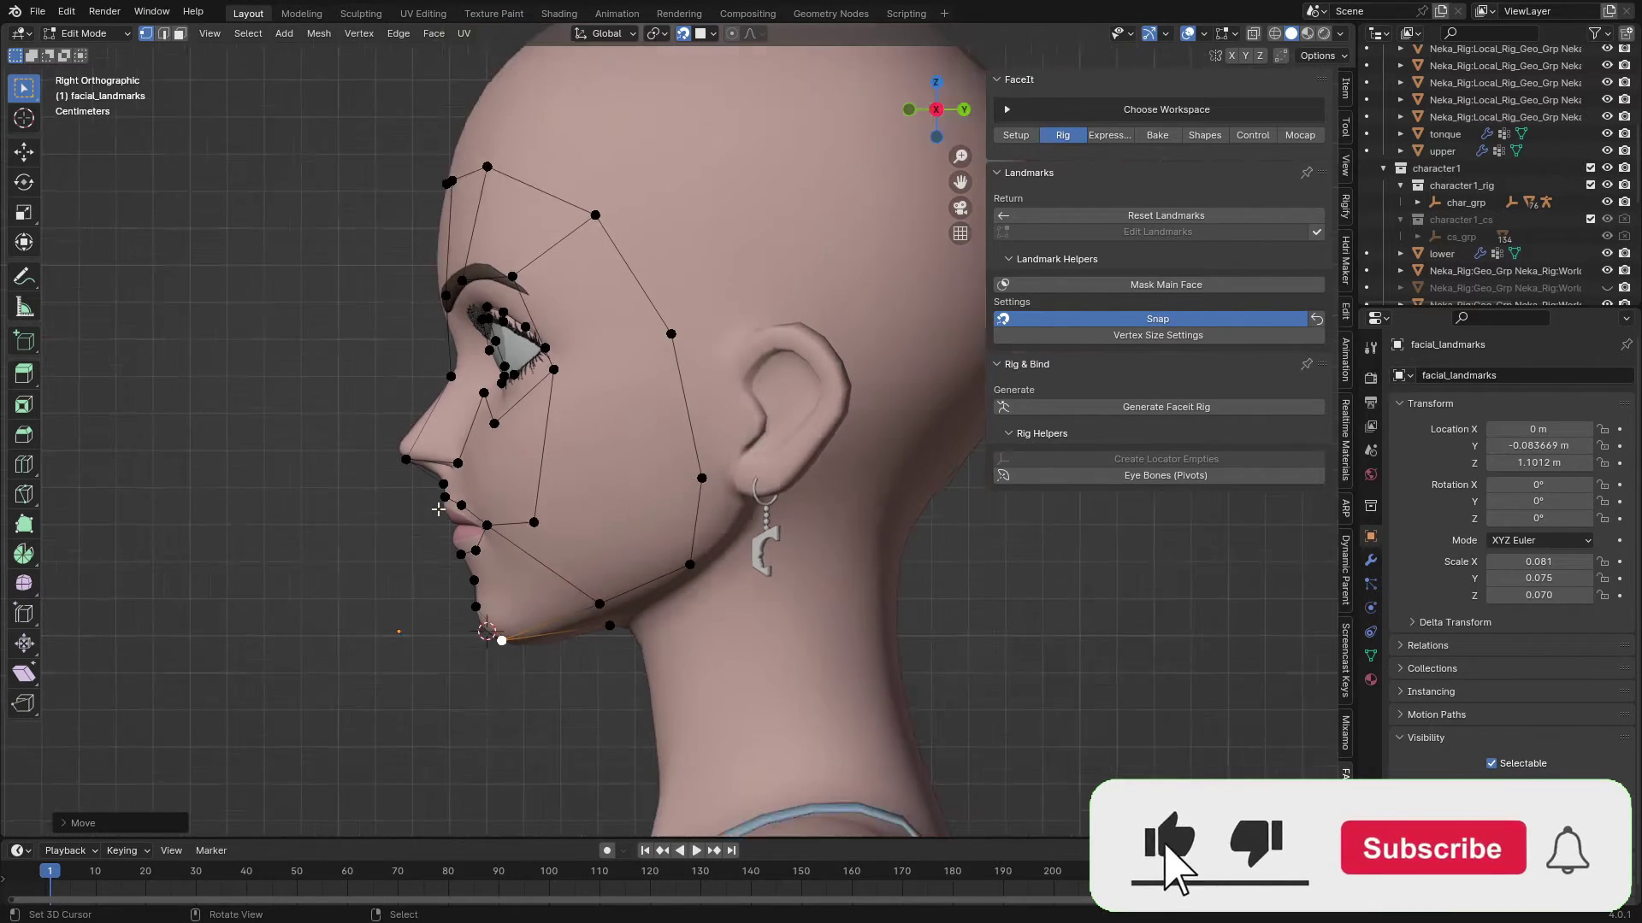
Refine the nose tip and nose bridge landmarks in side view and save the file
scroll(438, 510, "down", 1)
scroll(436, 479, "up", 1)
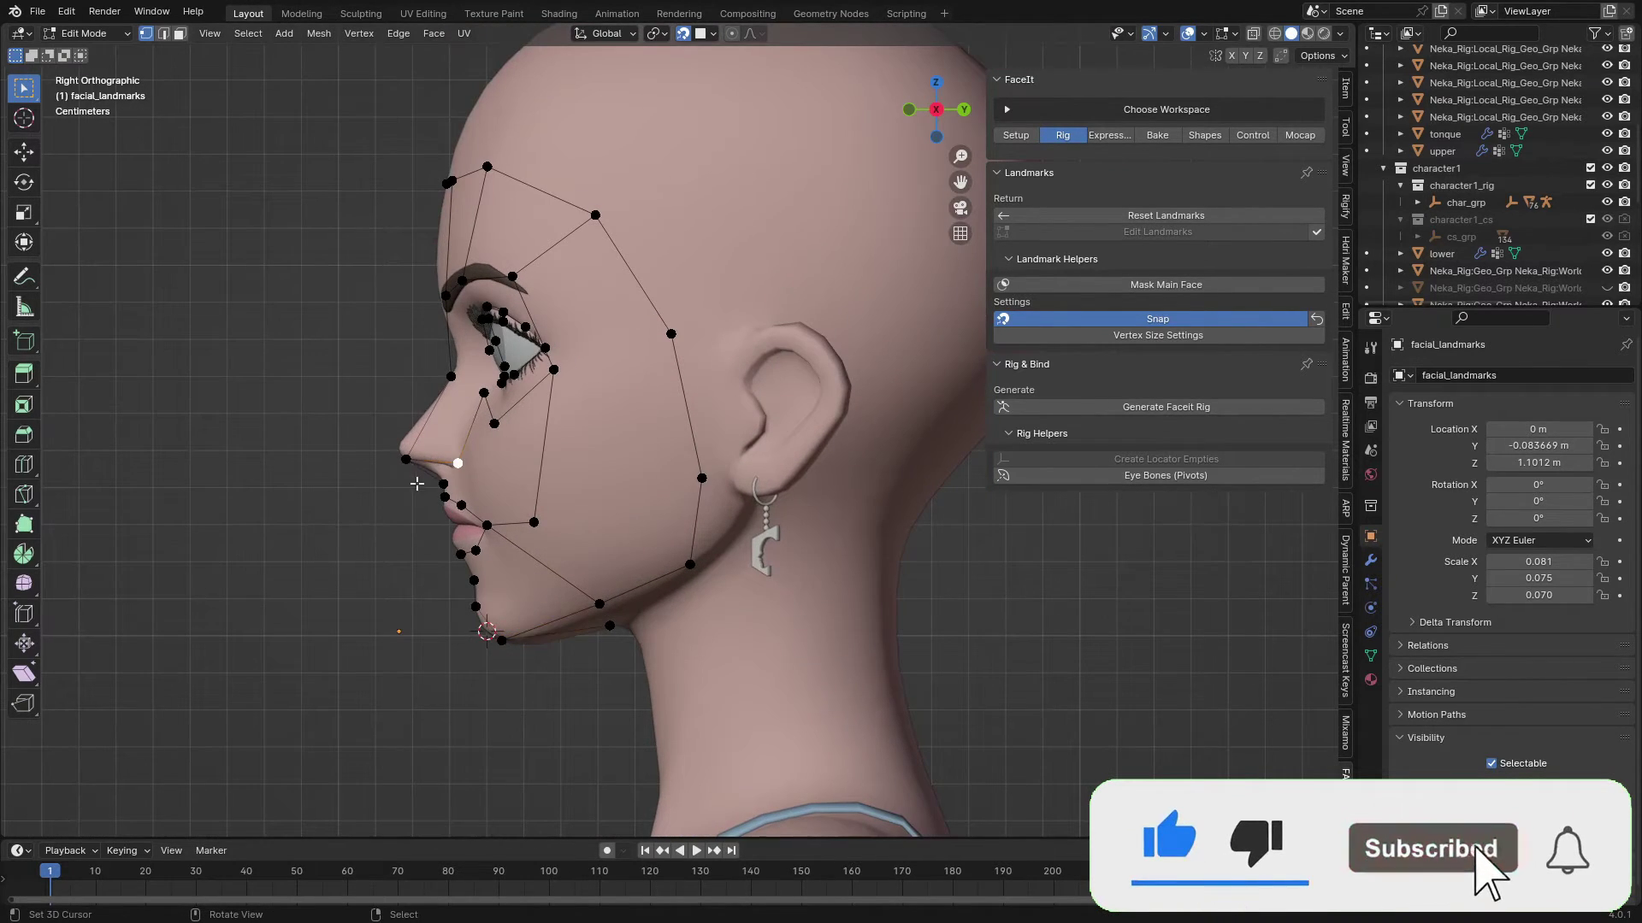
left_click_drag(404, 460, 398, 463)
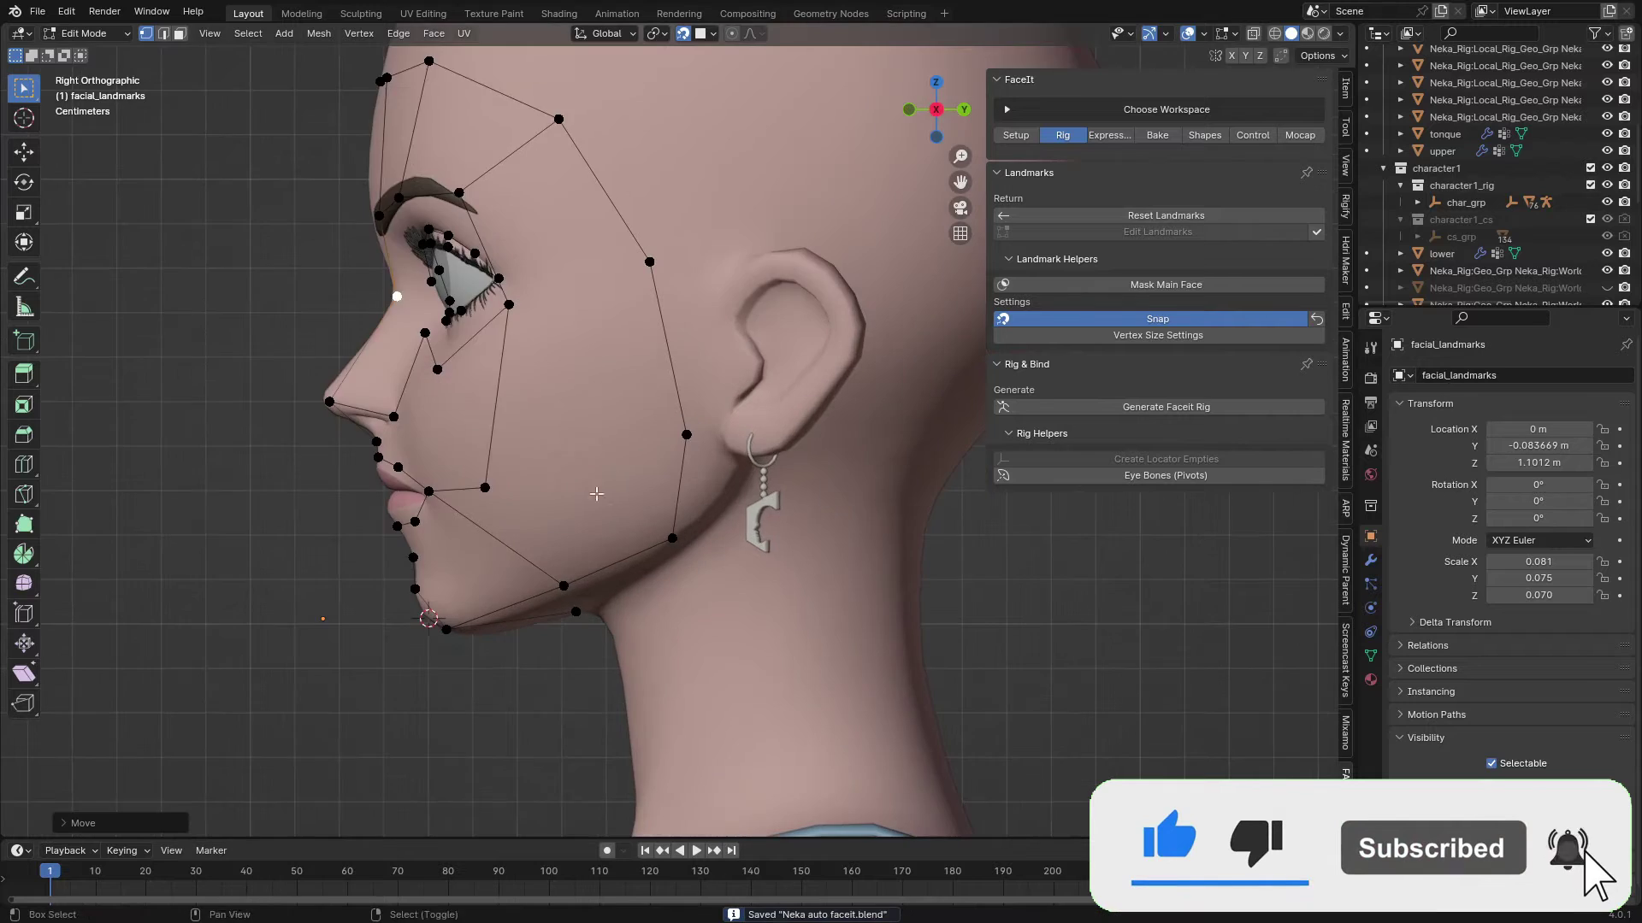
scroll(598, 489, "down", 3)
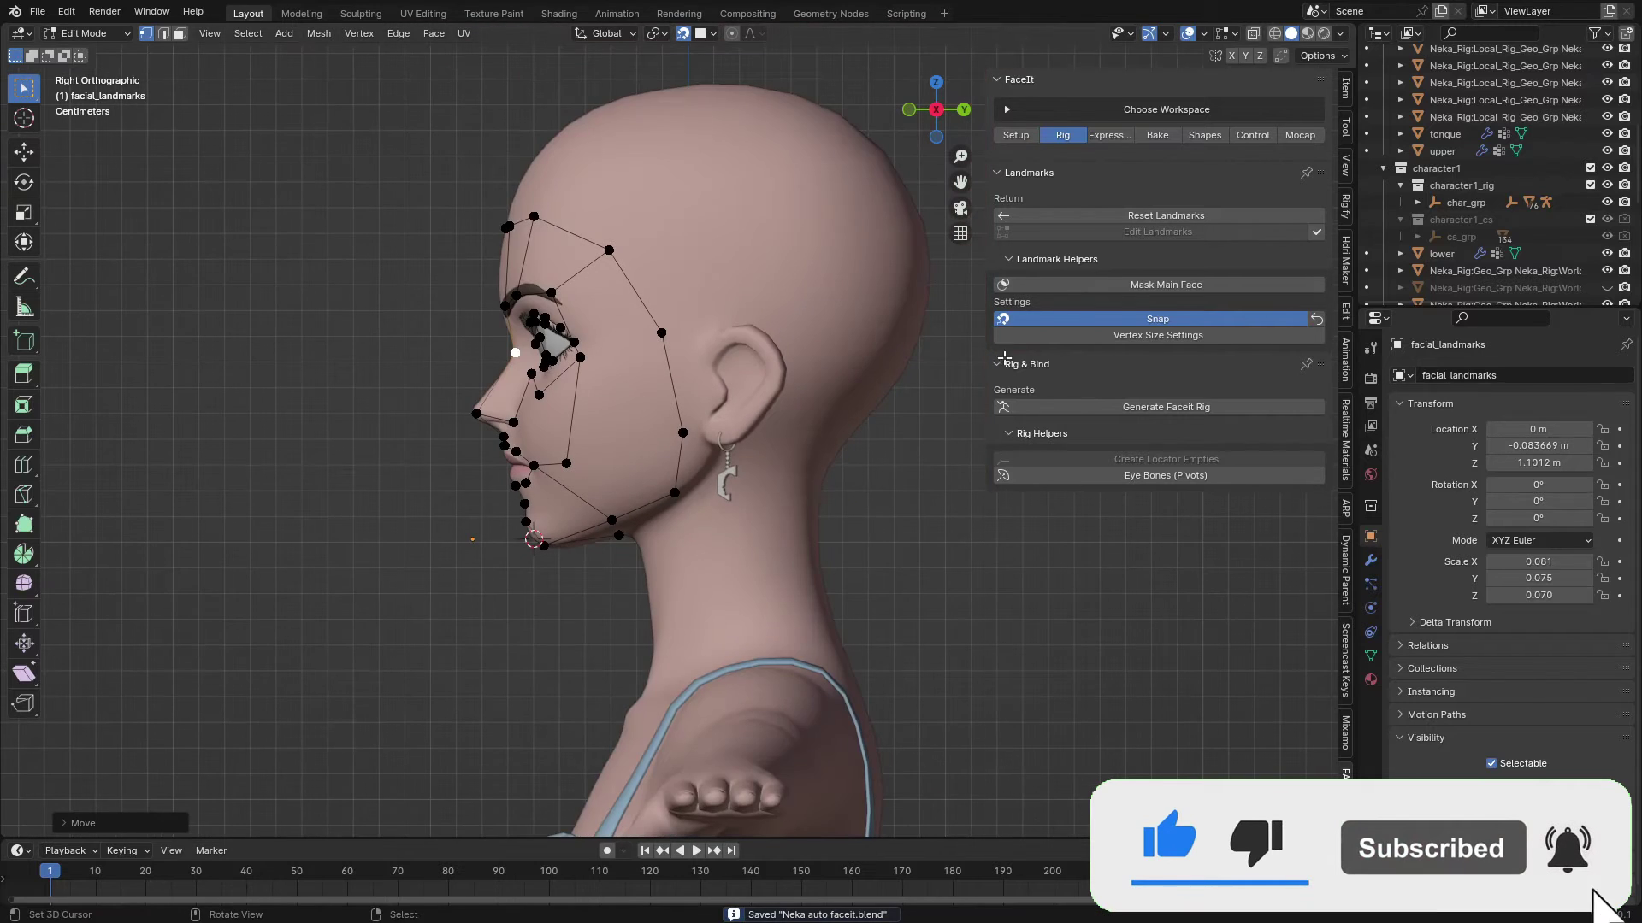
Generate the Faceit rig from the landmarks and bind the face meshes to it with Scale Geometry at a scale factor of 100
left_click(1171, 409)
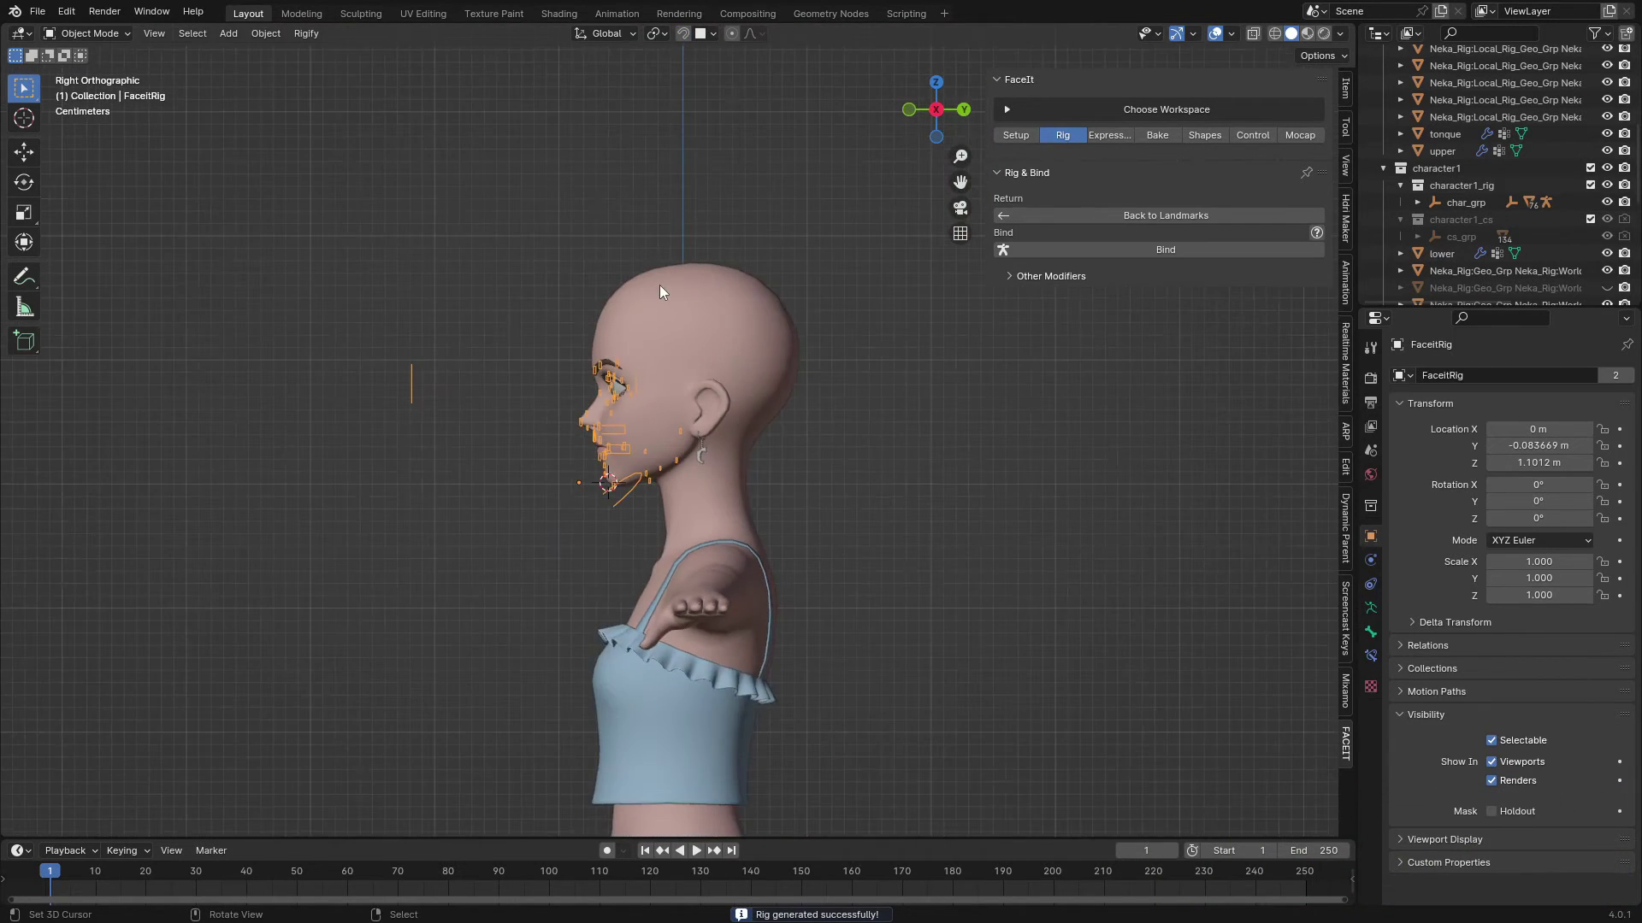
middle_click_drag(860, 294, 562, 345)
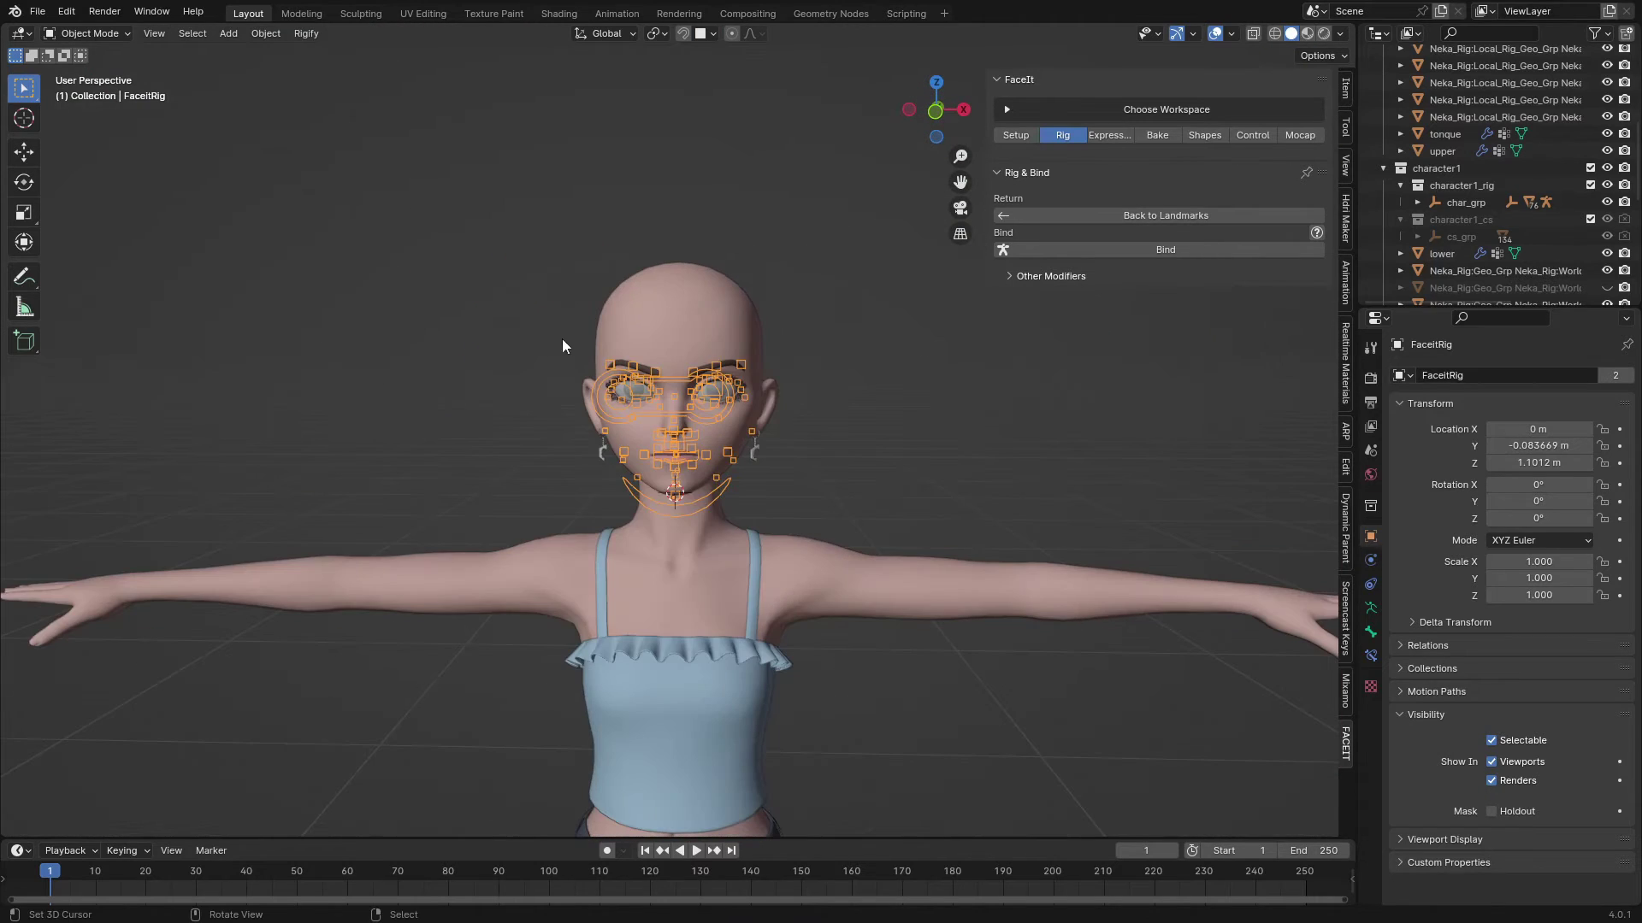
left_click(1040, 275)
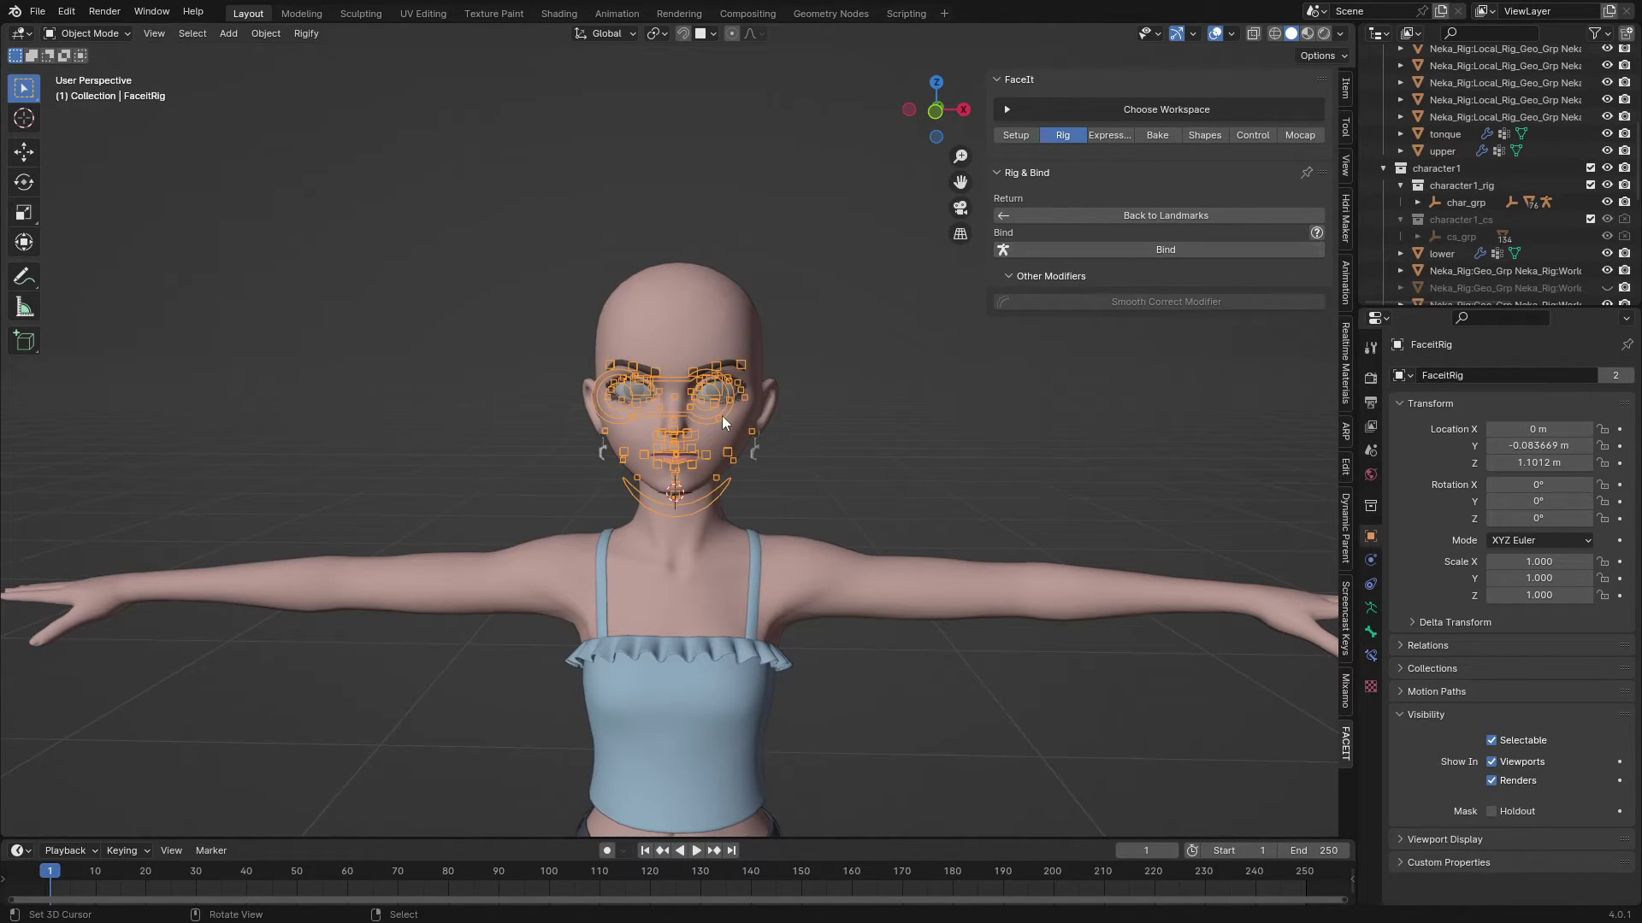
left_click(1136, 250)
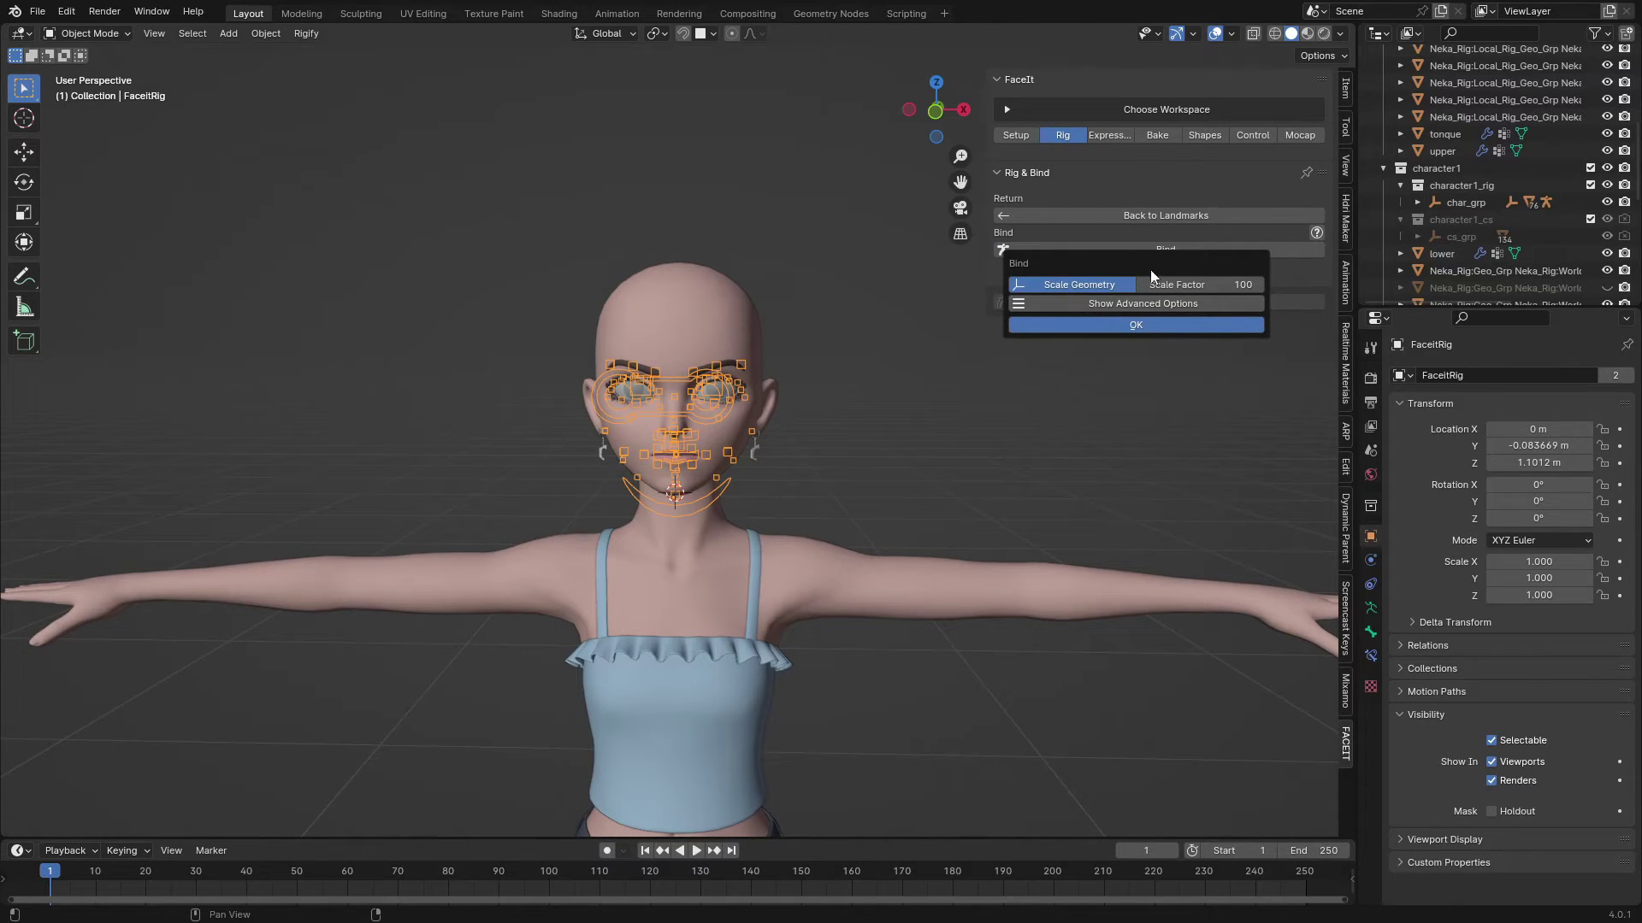
left_click(1128, 325)
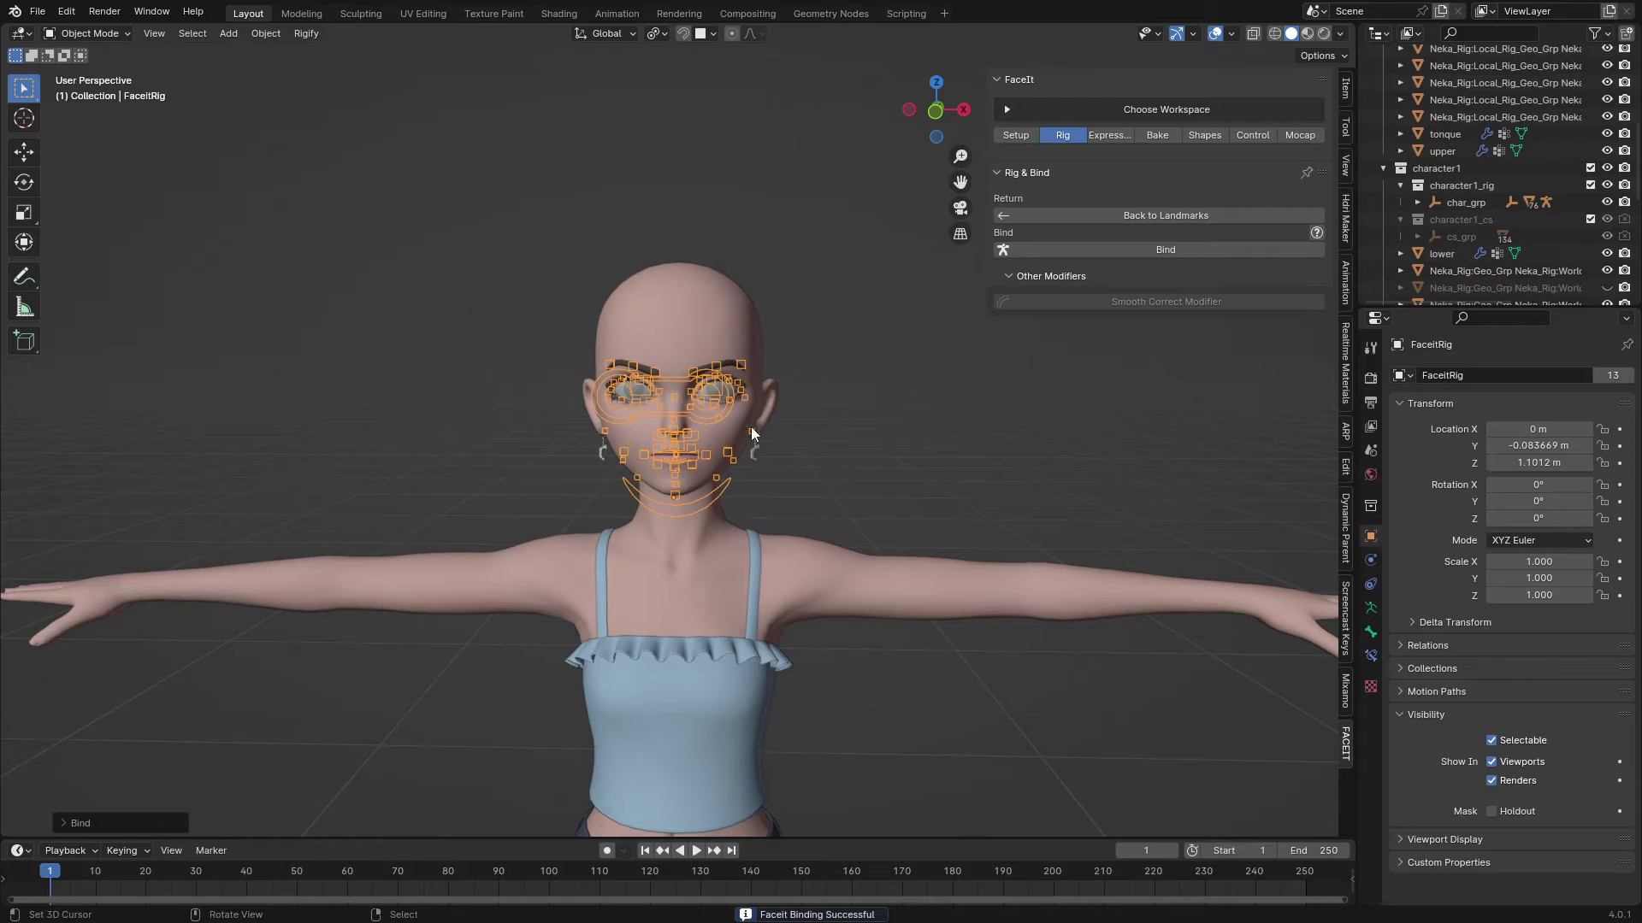
Put the Faceit rig in Pose Mode and try moving the eyes control to test the gaze
middle_click_drag(753, 433, 719, 444)
left_click(74, 36)
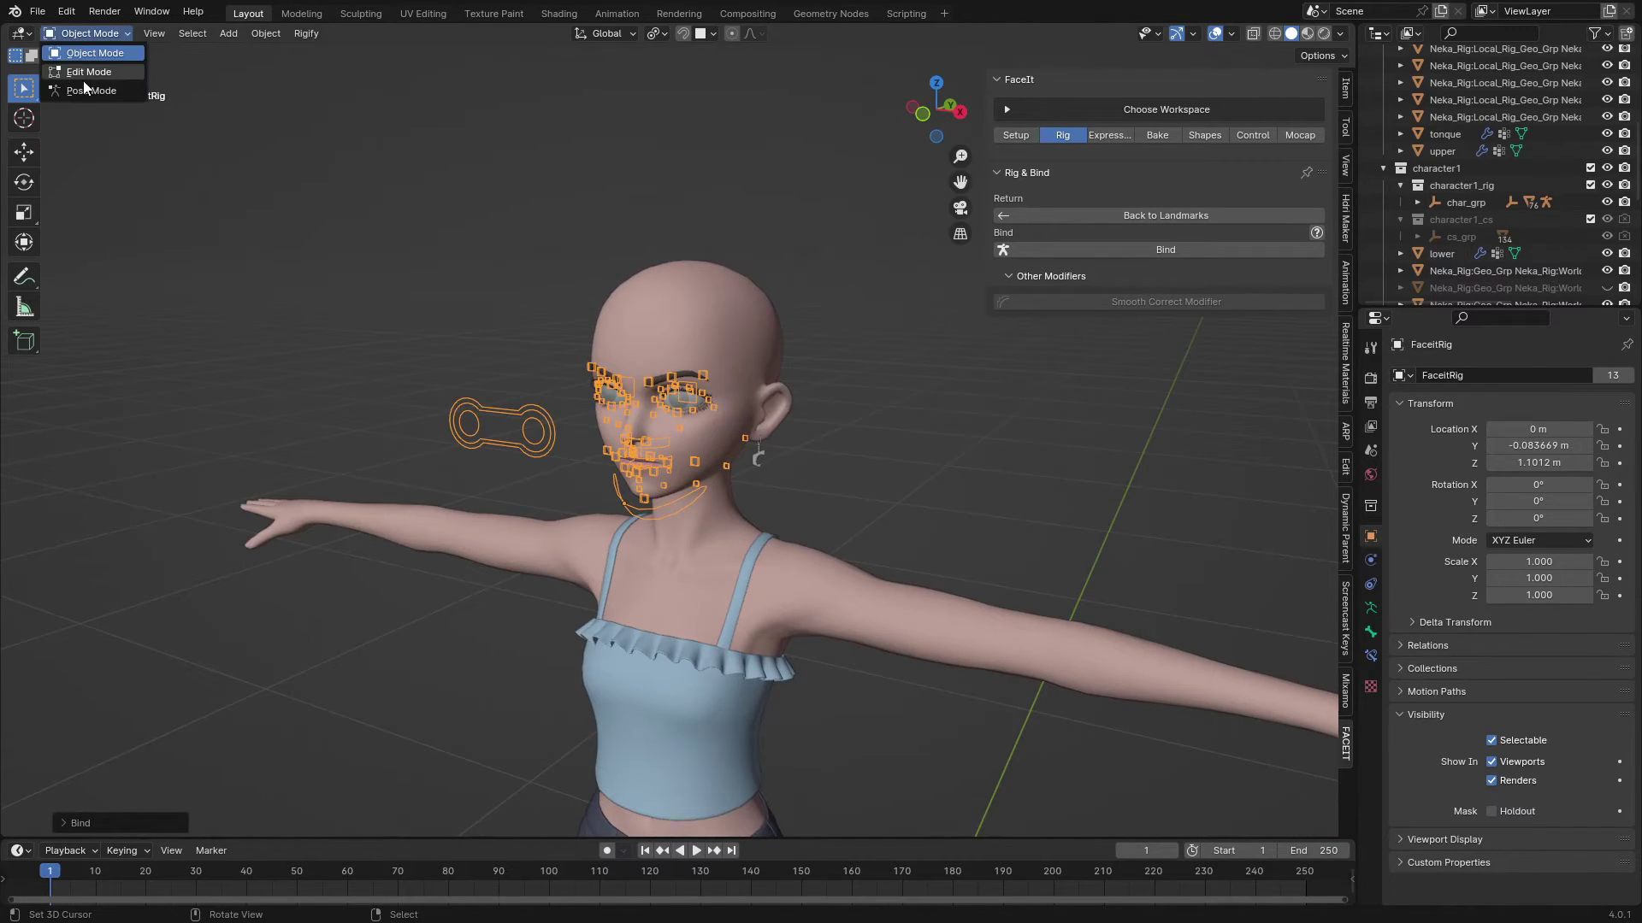
left_click(84, 82)
left_click(521, 445)
middle_click_drag(515, 470, 561, 464)
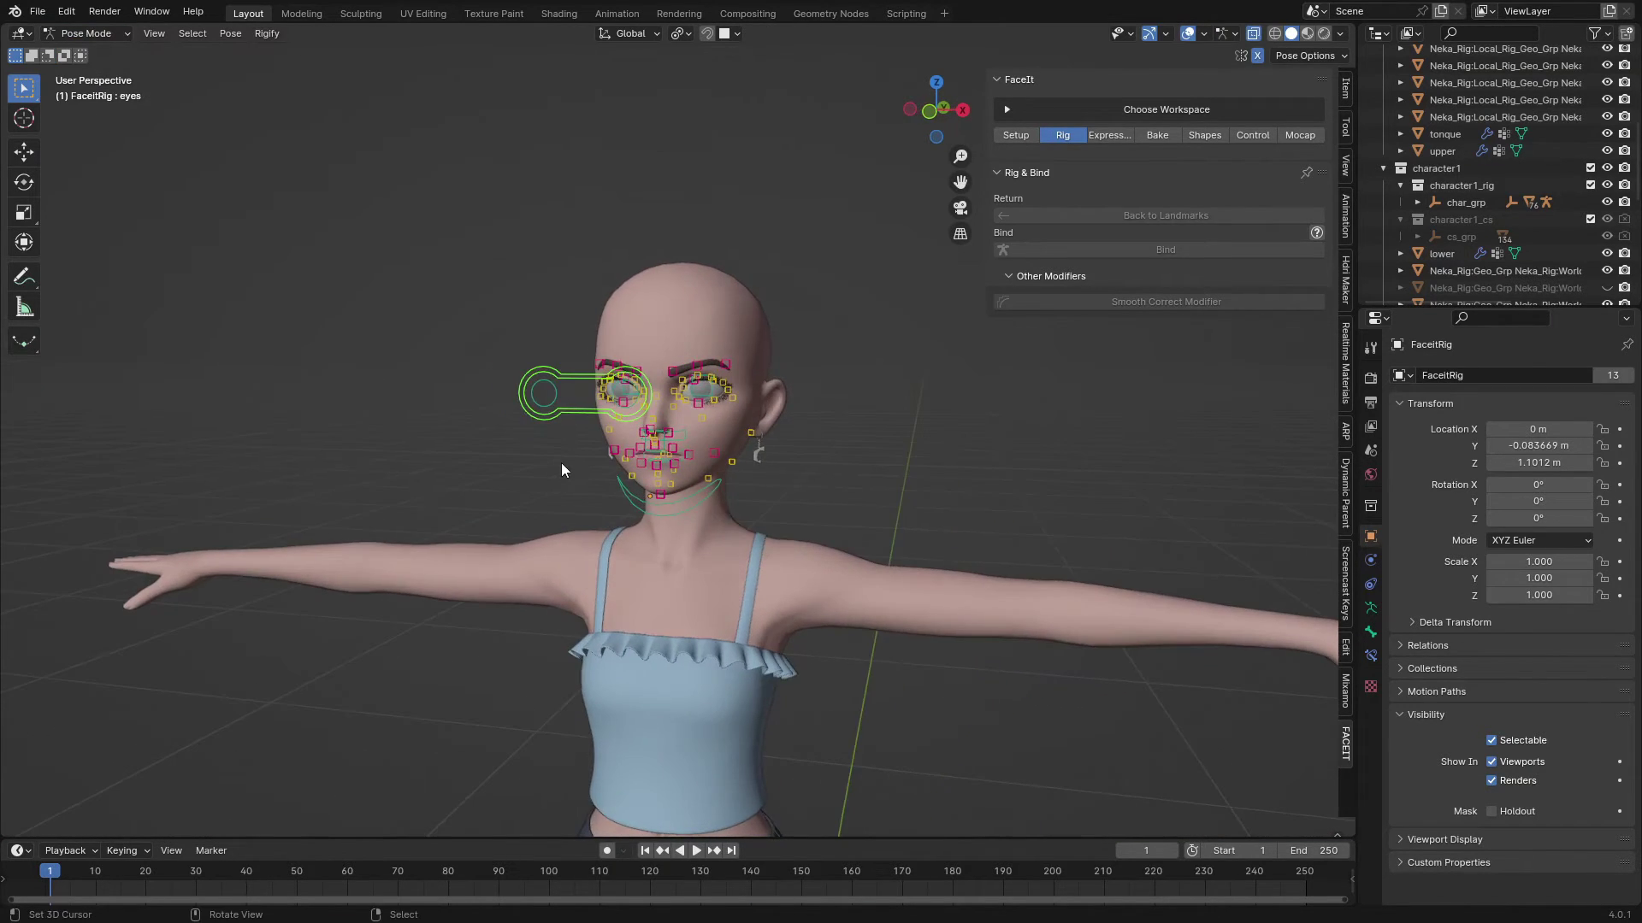
scroll(561, 464, "up", 3)
key("g")
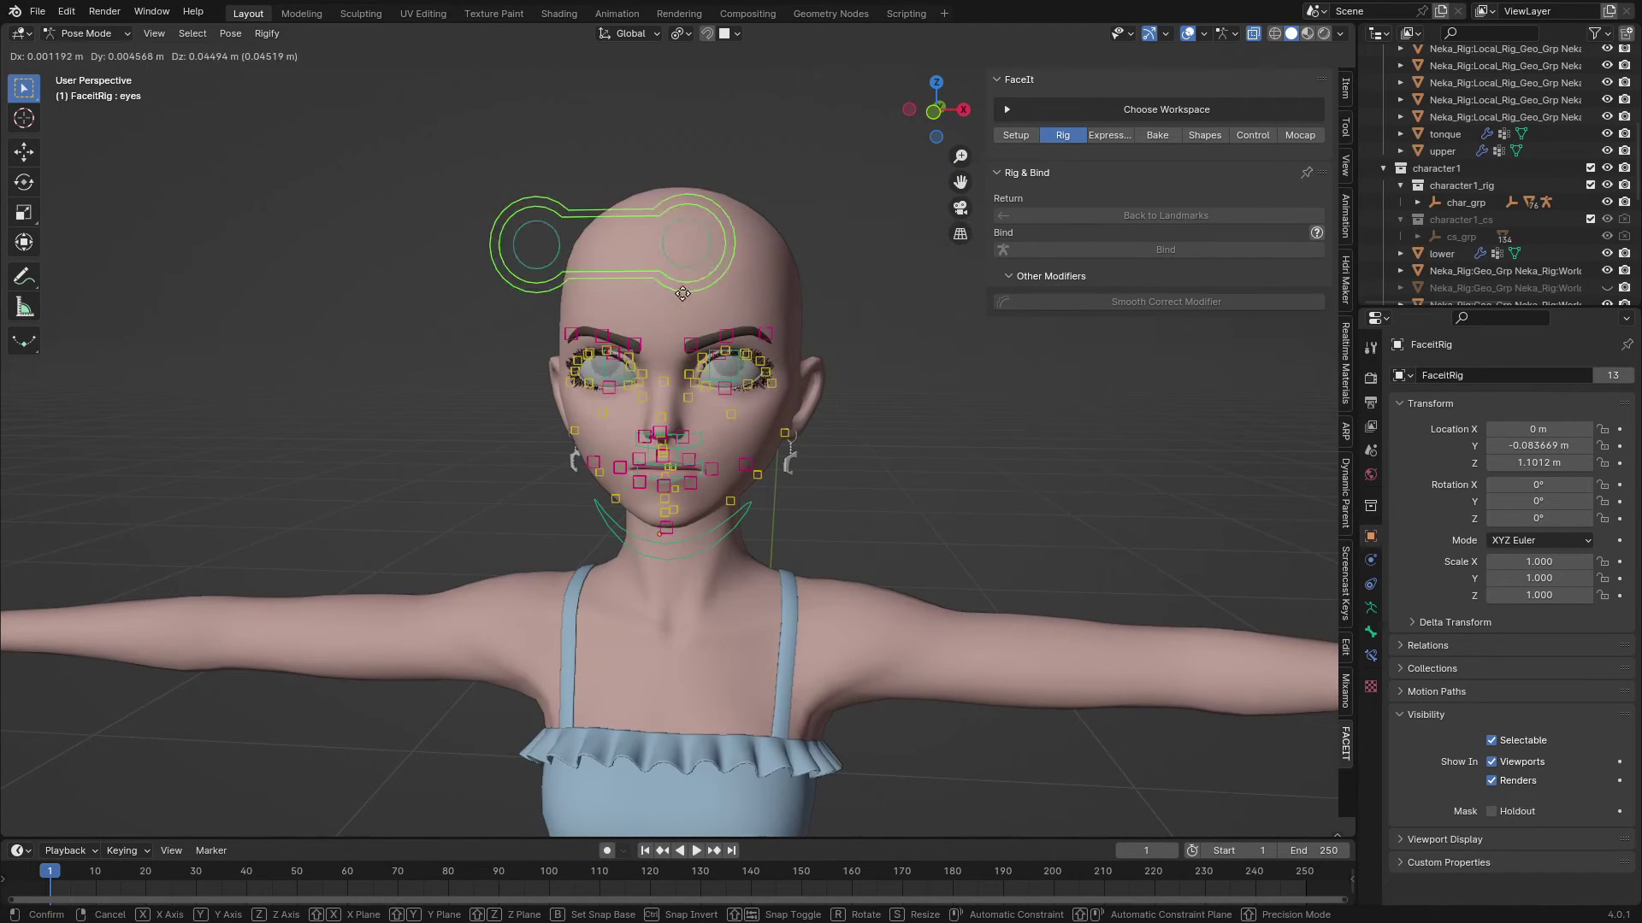
right_click(899, 307)
Show the viewport in Material Preview shading and test the eyes control again
left_click(1307, 33)
key("g")
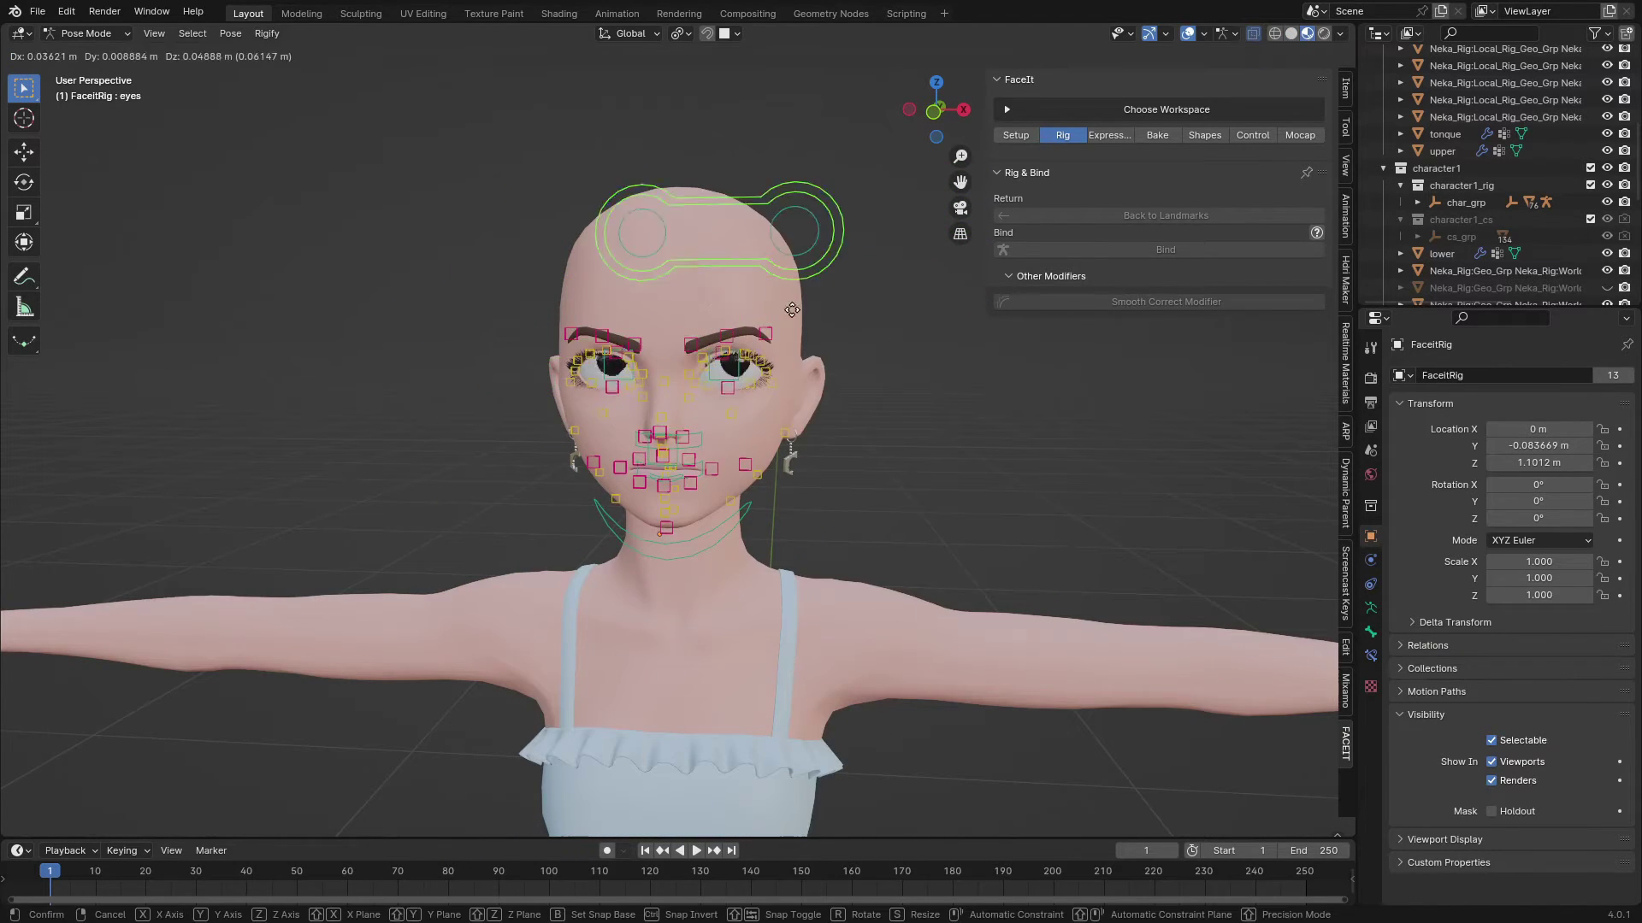
right_click(448, 637)
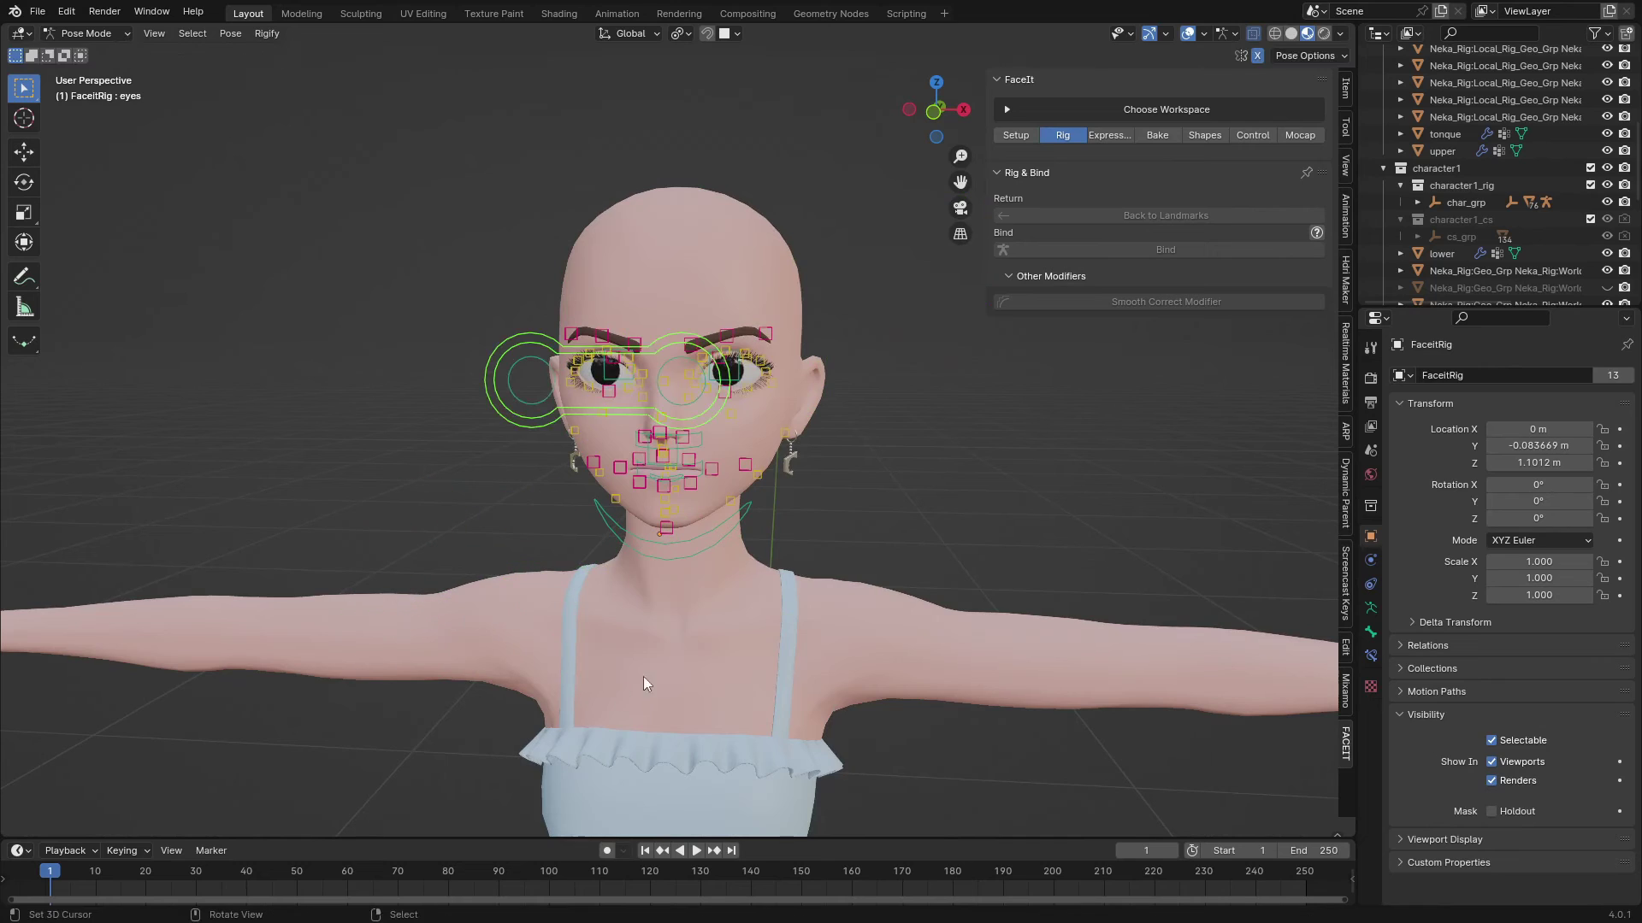
Rotate the jaw master control around the global X axis to test opening the mouth
right_click(682, 551)
middle_click_drag(682, 549, 730, 515)
key("r")
key("x")
left_click(599, 551)
scroll(730, 547, "up", 4)
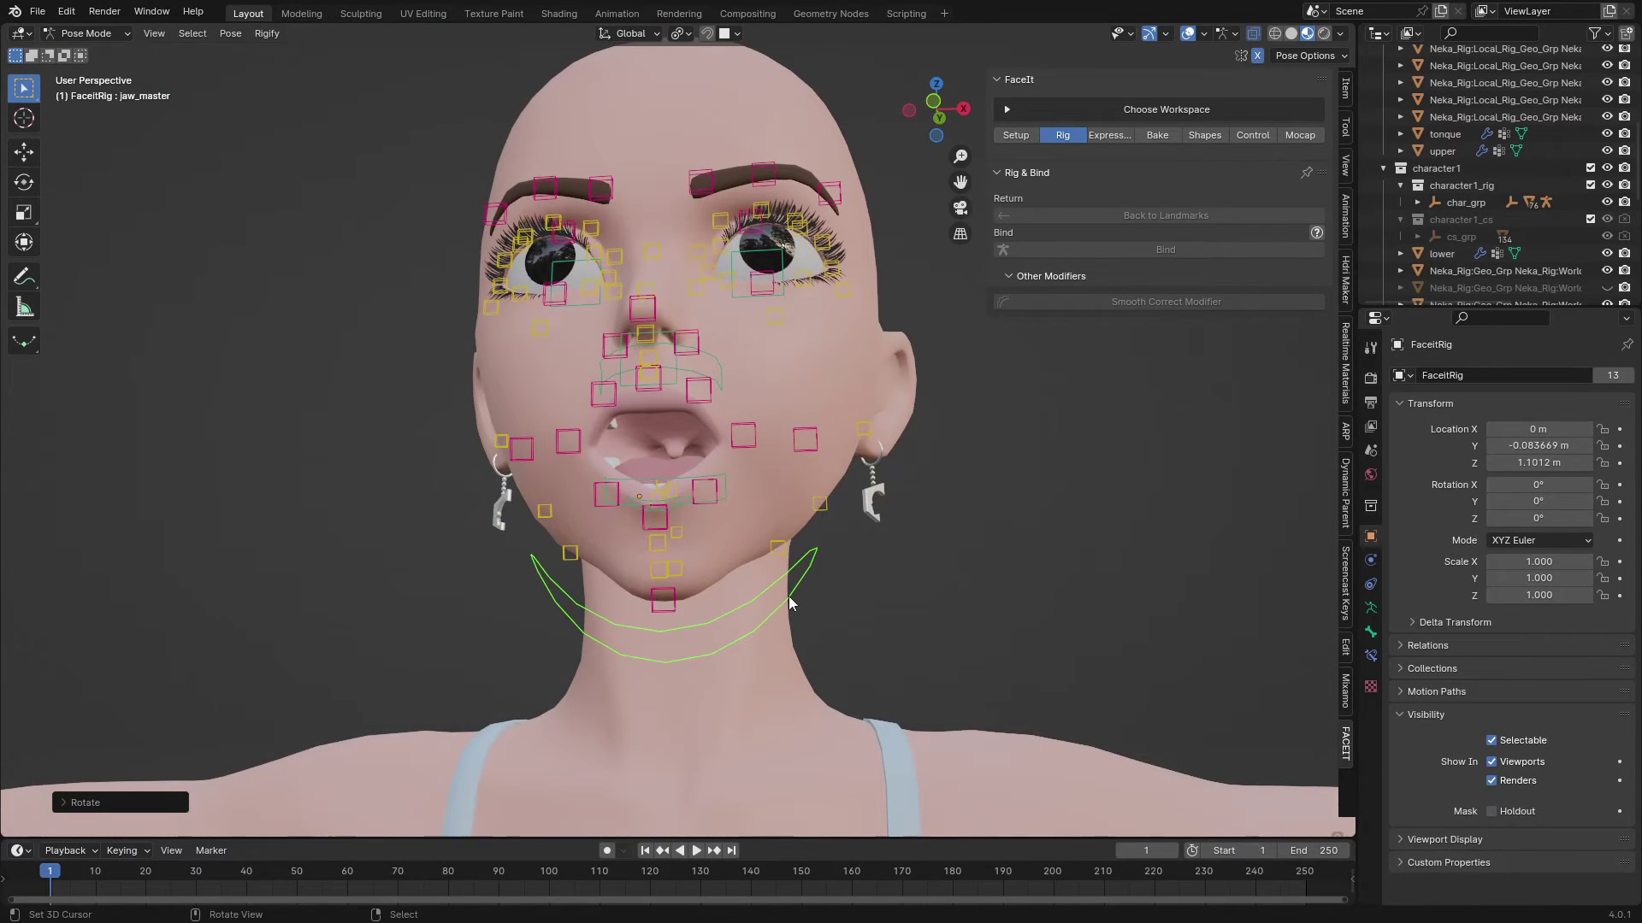
middle_click_drag(788, 598, 734, 588)
key("r")
key("x")
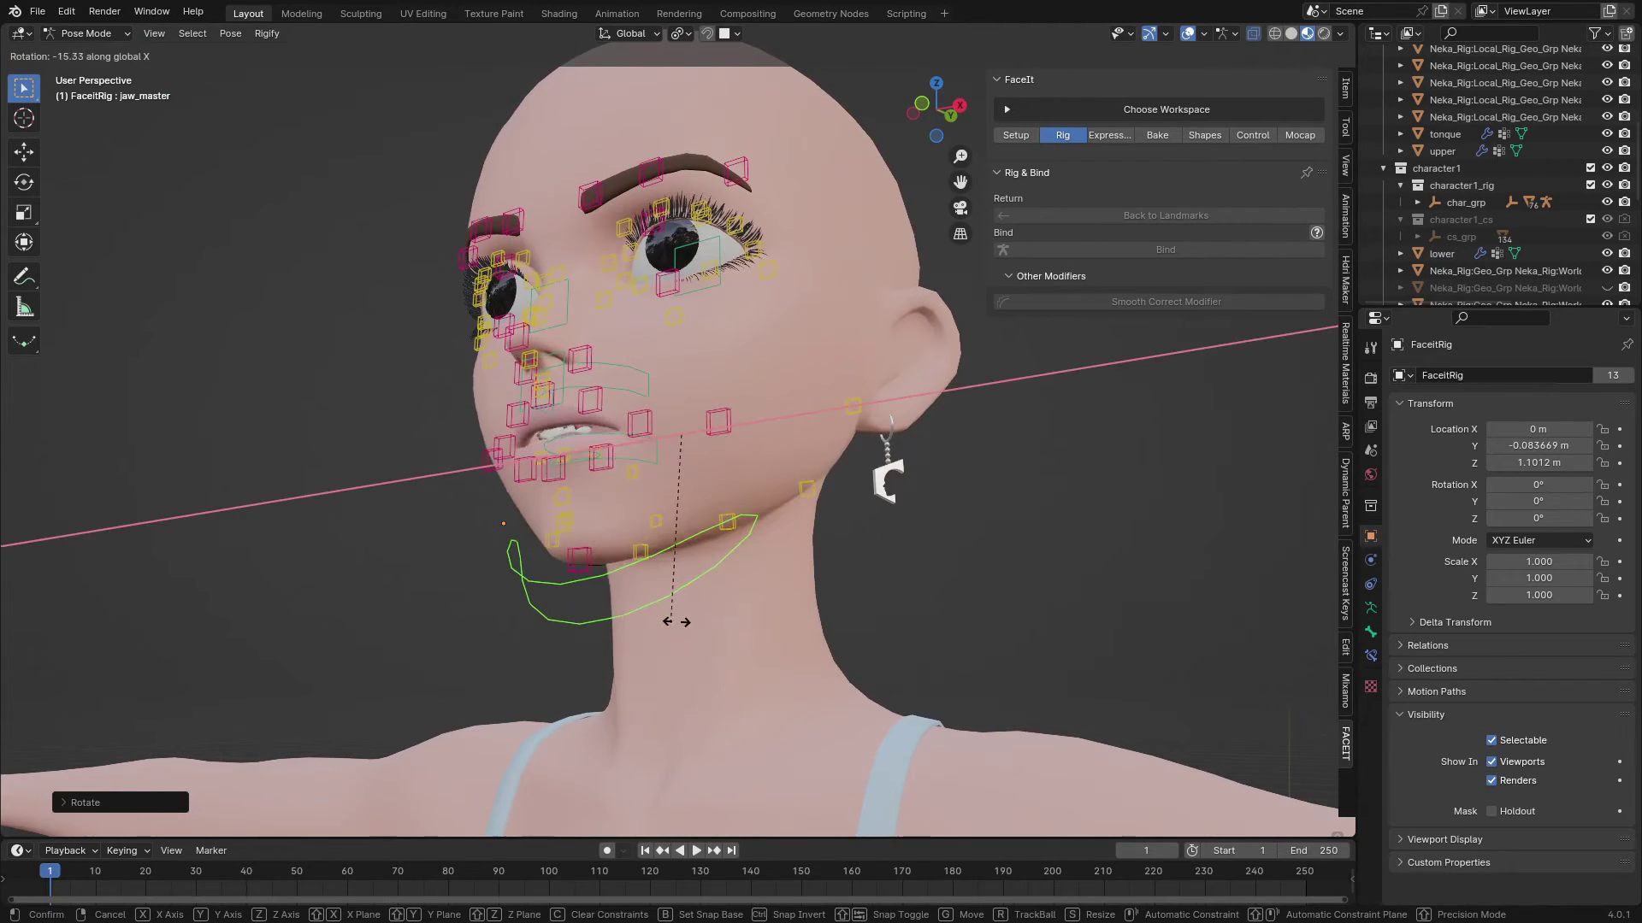
left_click(704, 630)
Move the tongue master control to test how the tongue deforms inside the open mouth
scroll(698, 556, "up", 2)
middle_click_drag(660, 551, 558, 582)
right_click(615, 569)
key("g")
left_click(400, 560)
middle_click_drag(400, 560, 568, 592)
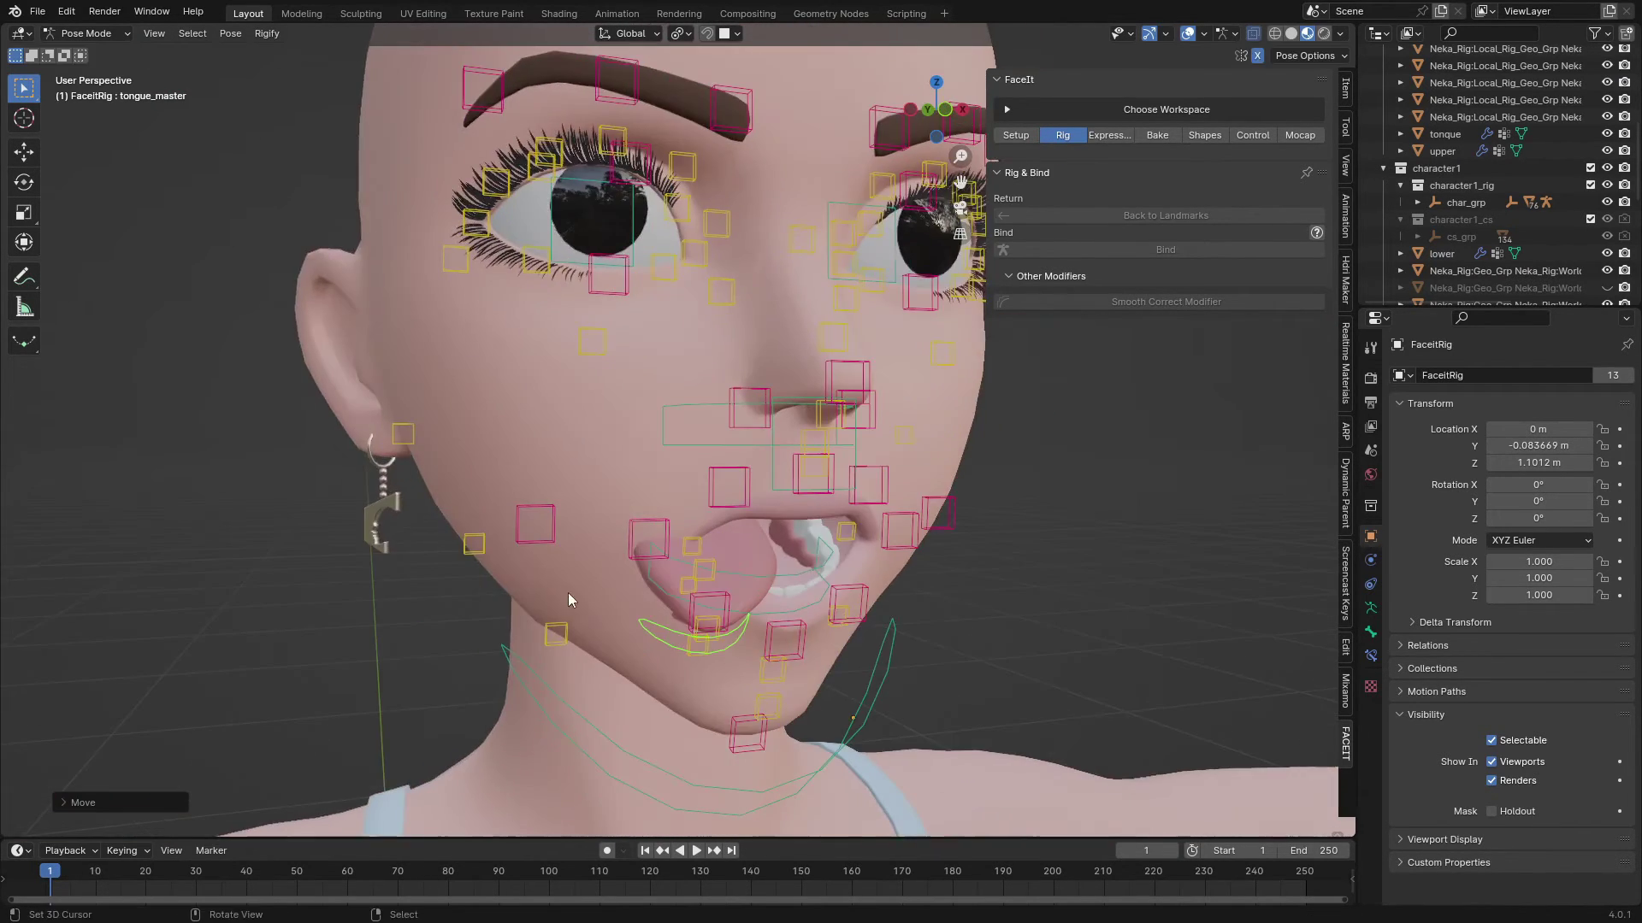
key("g")
middle_click_drag(825, 587, 727, 598)
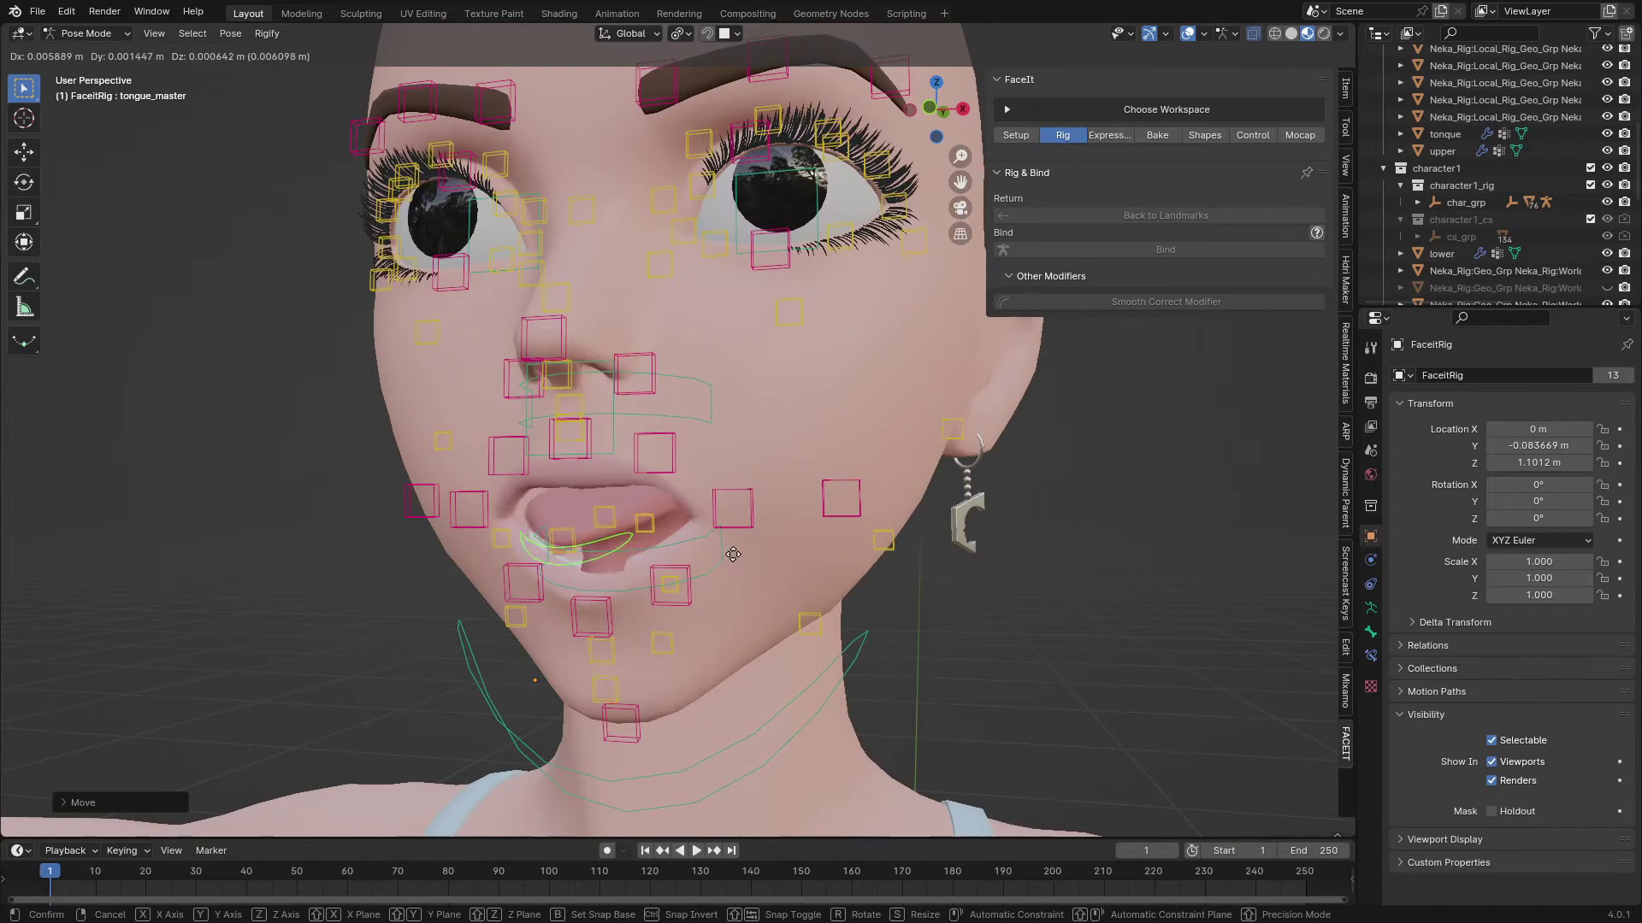
right_click(710, 598)
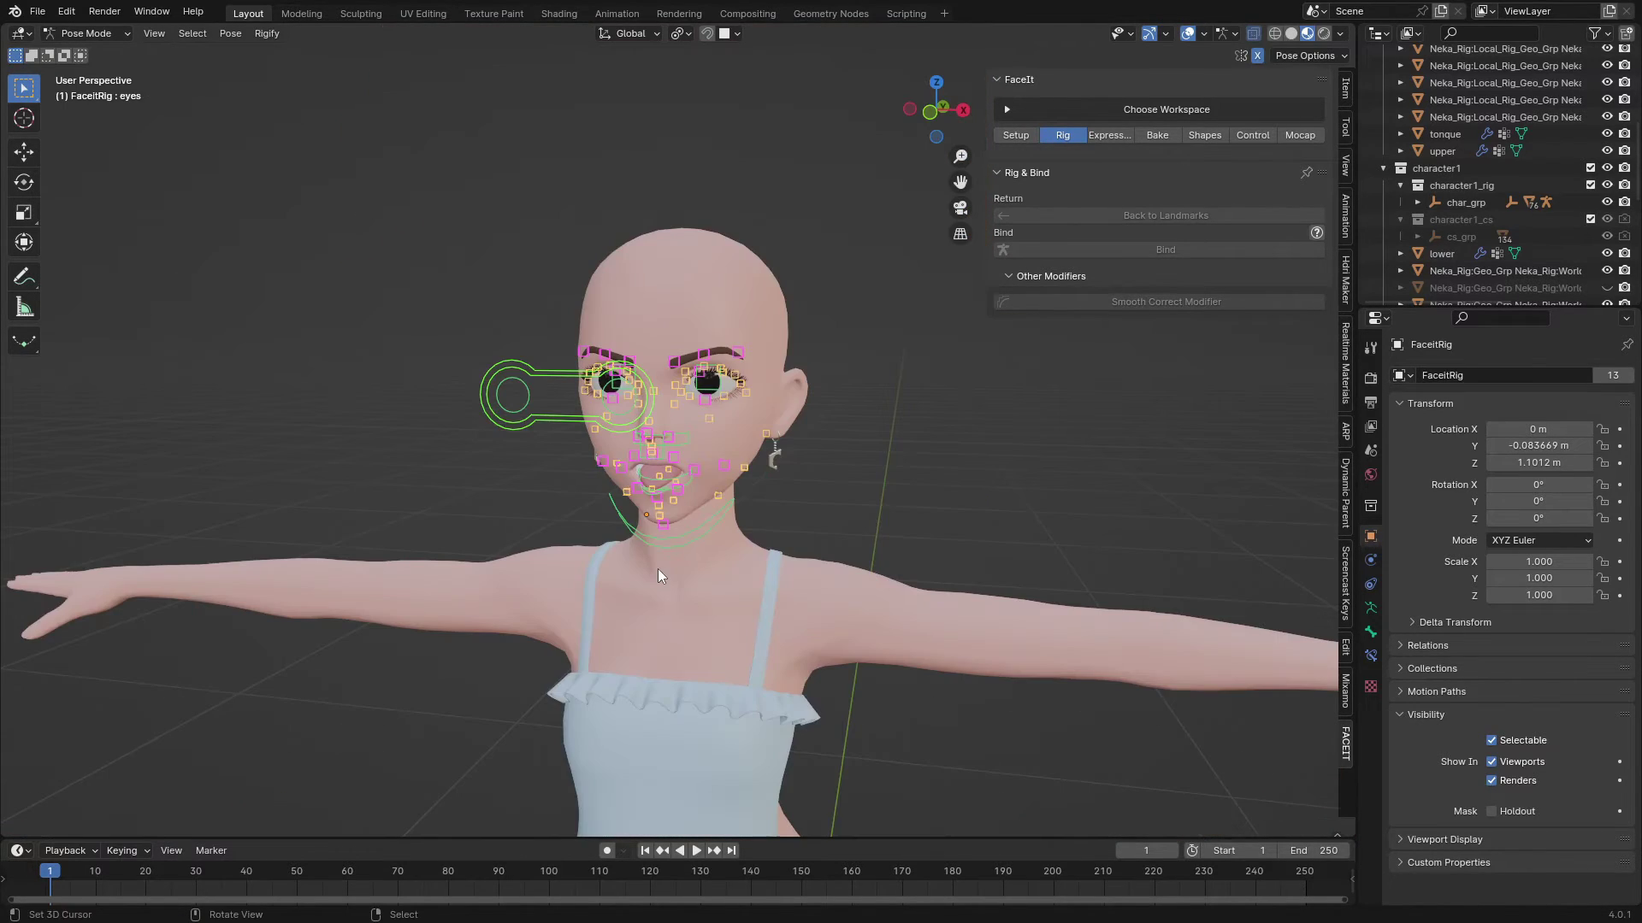
Clear the location and rotation of the face controls, return to Object Mode and save the file
key("alt+g")
key("alt+r")
key("ctrl+Tab")
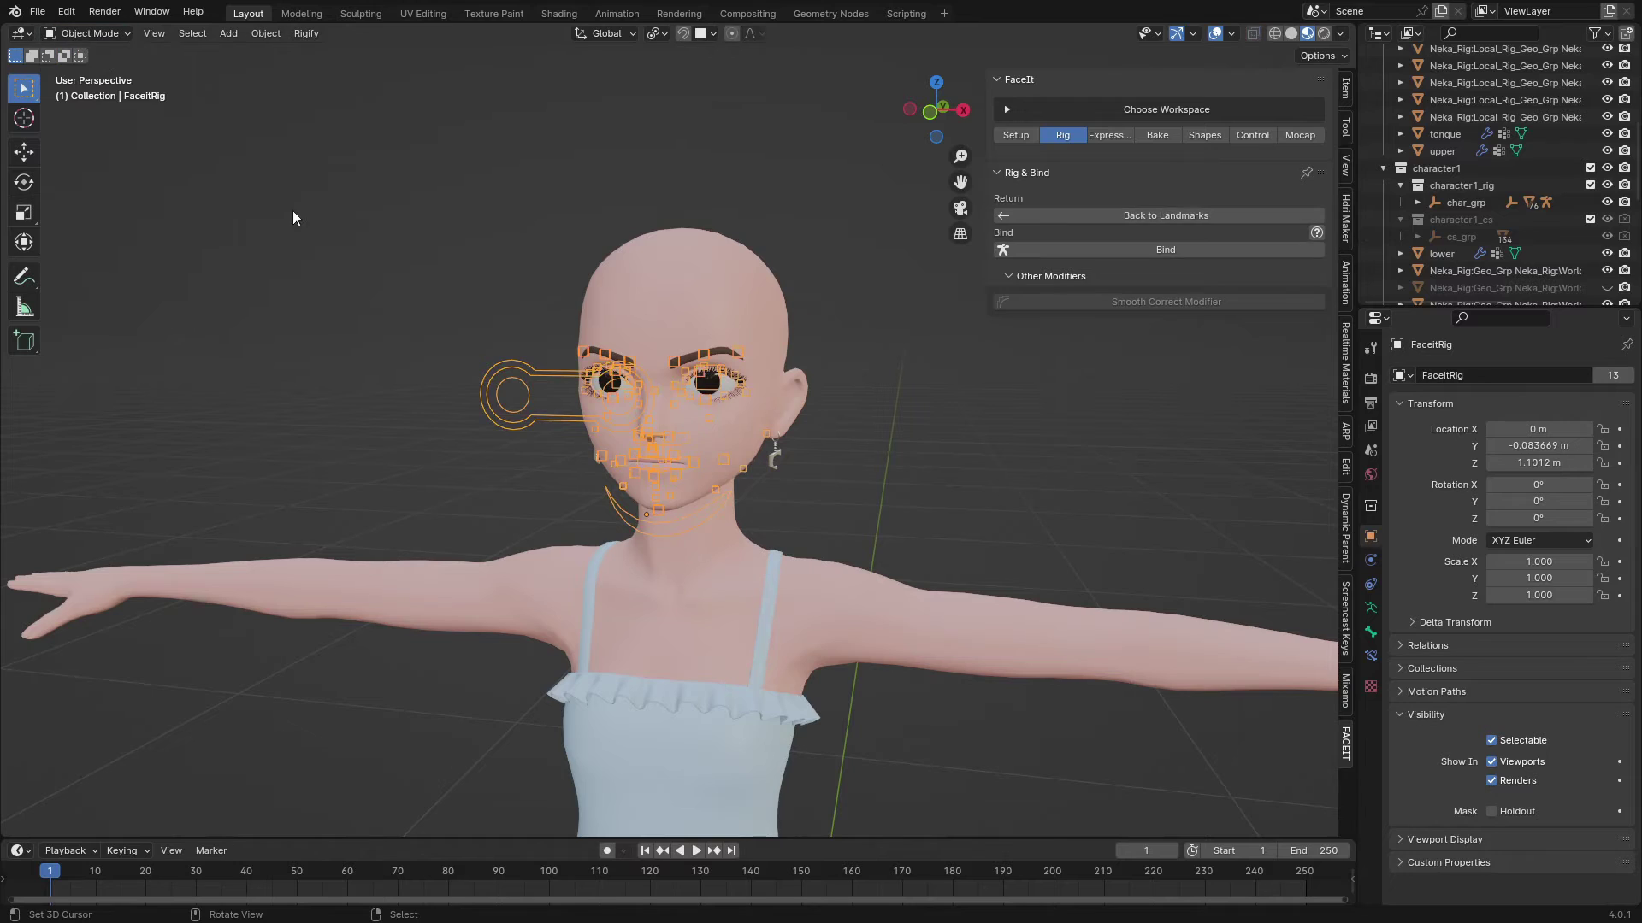
scroll(293, 211, "down", 5)
key("ctrl+s")
Load the Faceit ARKit expressions onto the rig with Auto Scale, XYZ and Scale Eye Dimensions
middle_click_drag(530, 515, 657, 404, "shift")
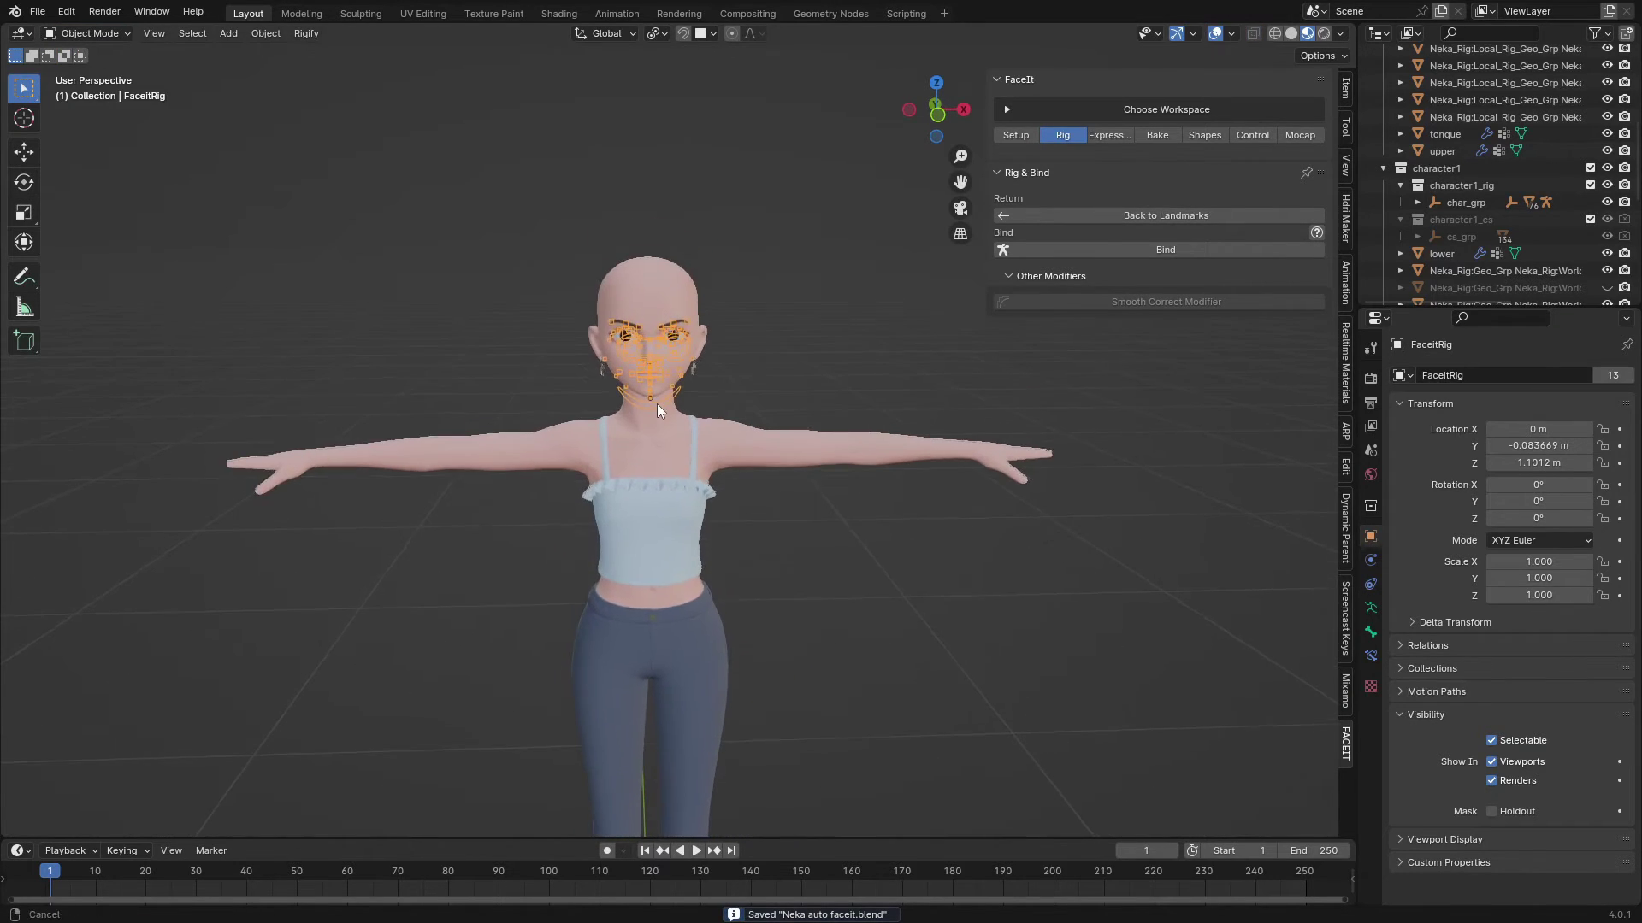
scroll(657, 403, "up", 2)
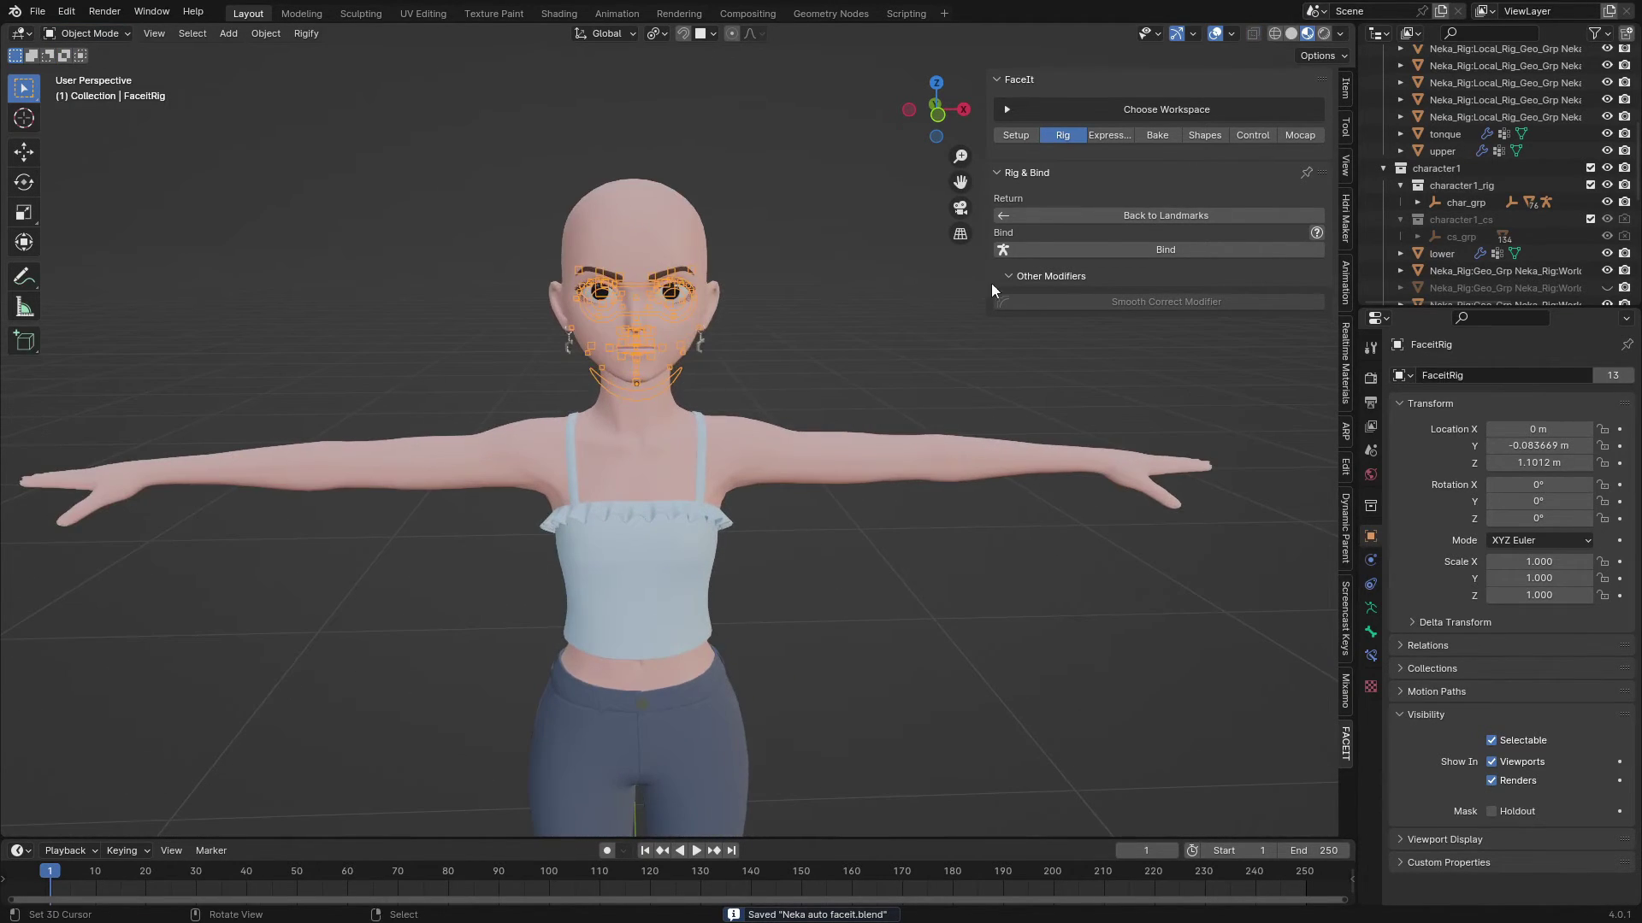
left_click(1107, 136)
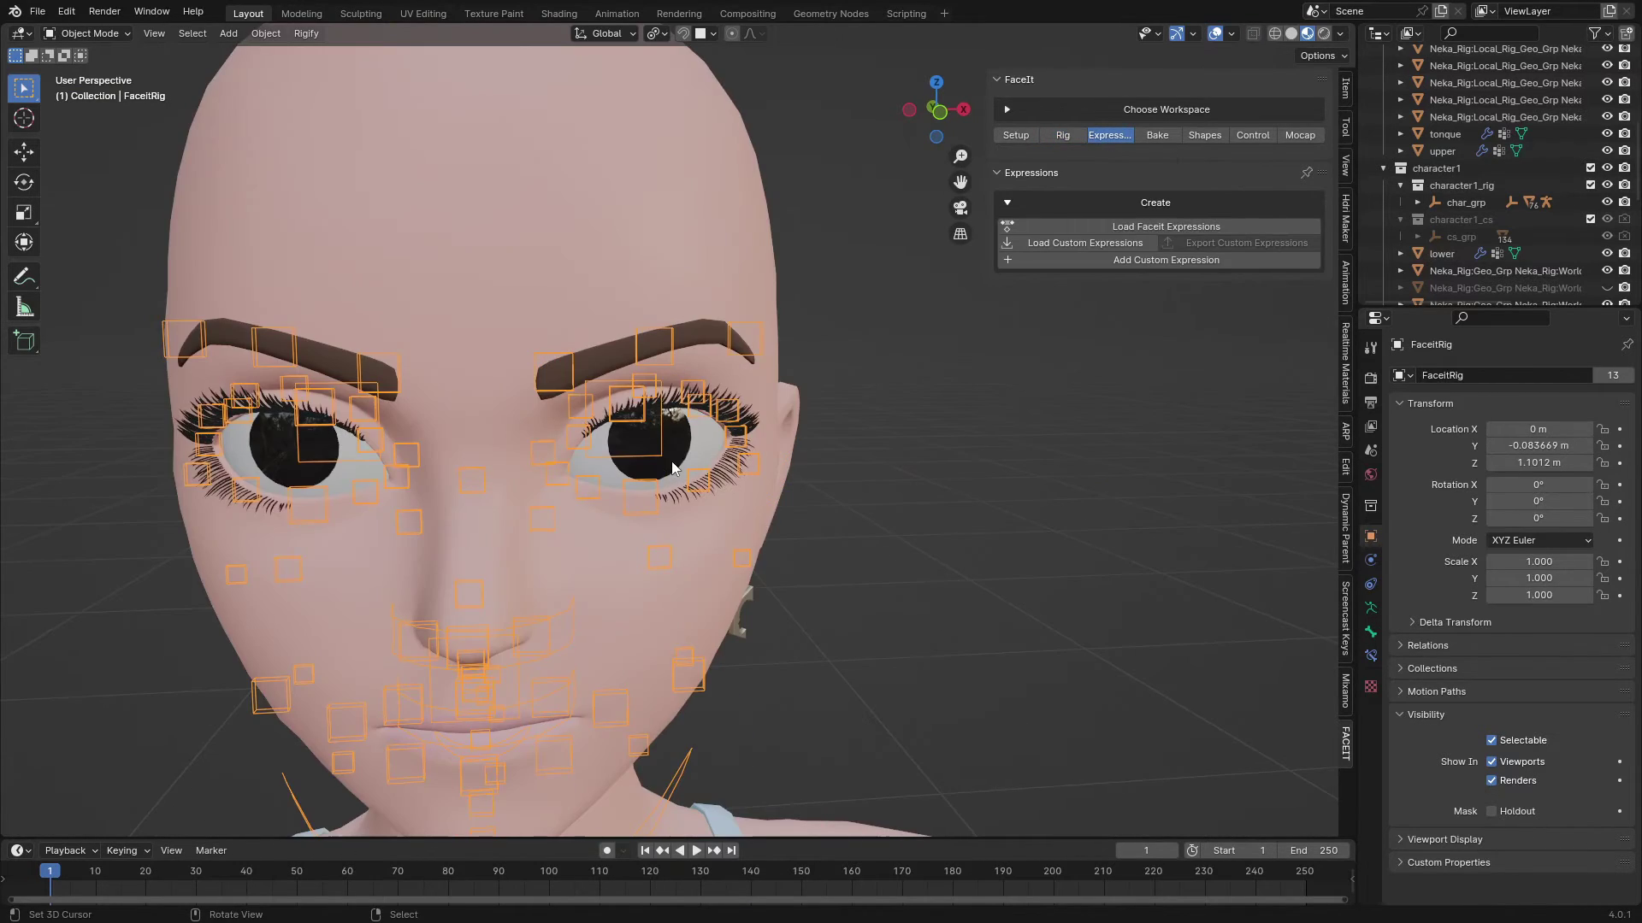
left_click(1195, 228)
left_click(1176, 259)
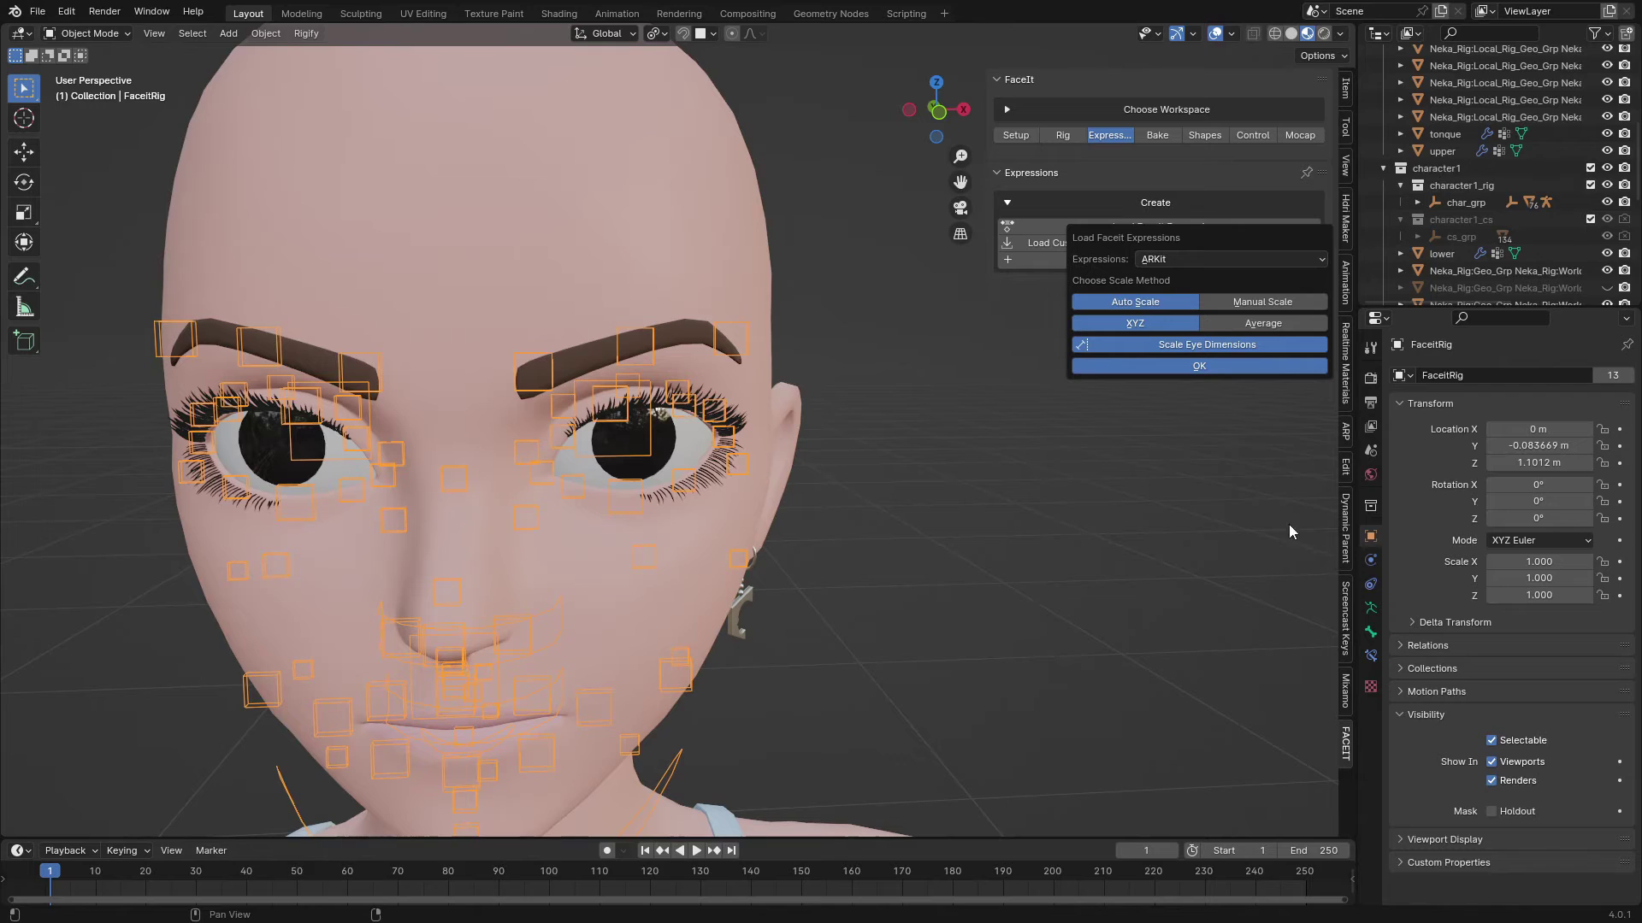
left_click(1173, 372)
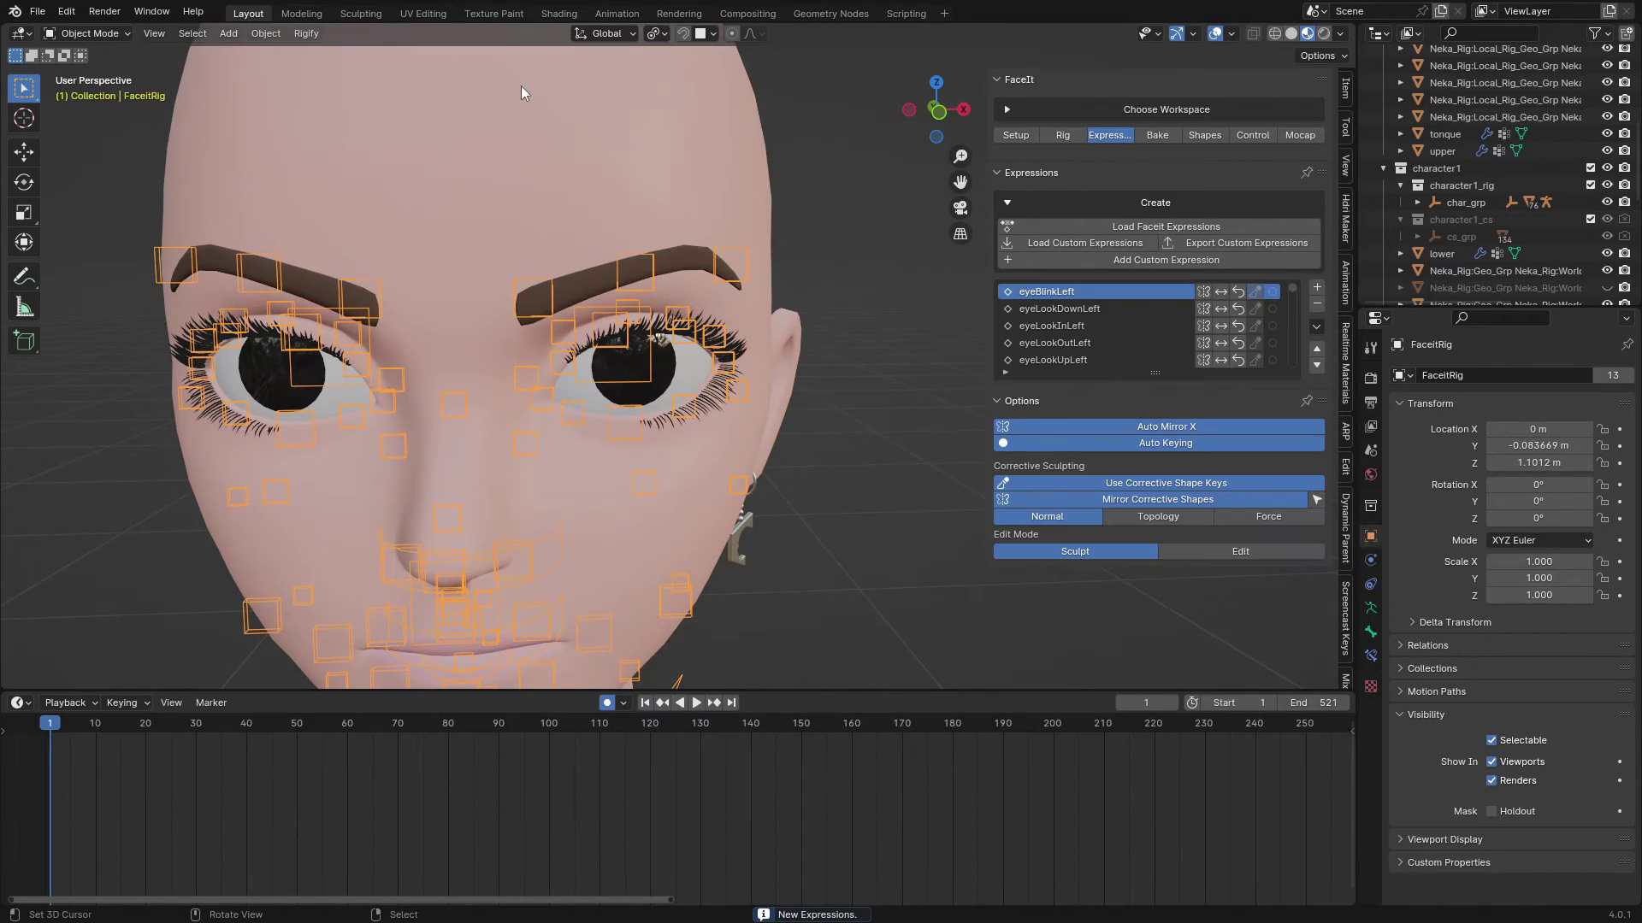
Scrub the timeline to frame 34 and play the loaded expression animation to check the face
left_click(214, 704)
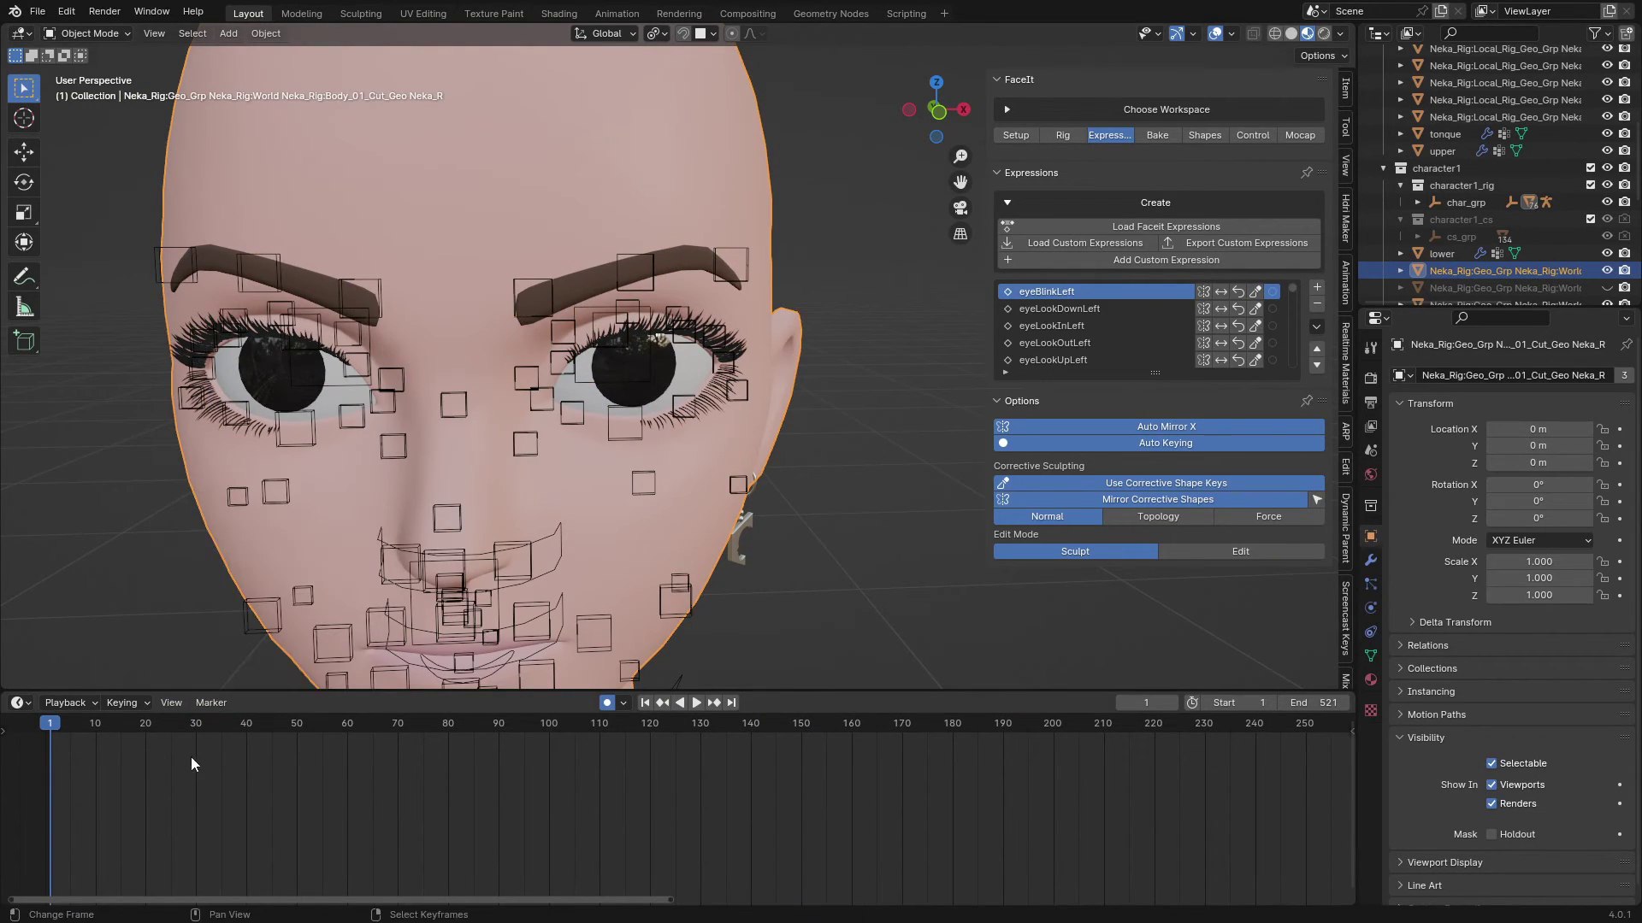
key("space")
left_click_drag(572, 736, 214, 759)
scroll(588, 418, "down", 4)
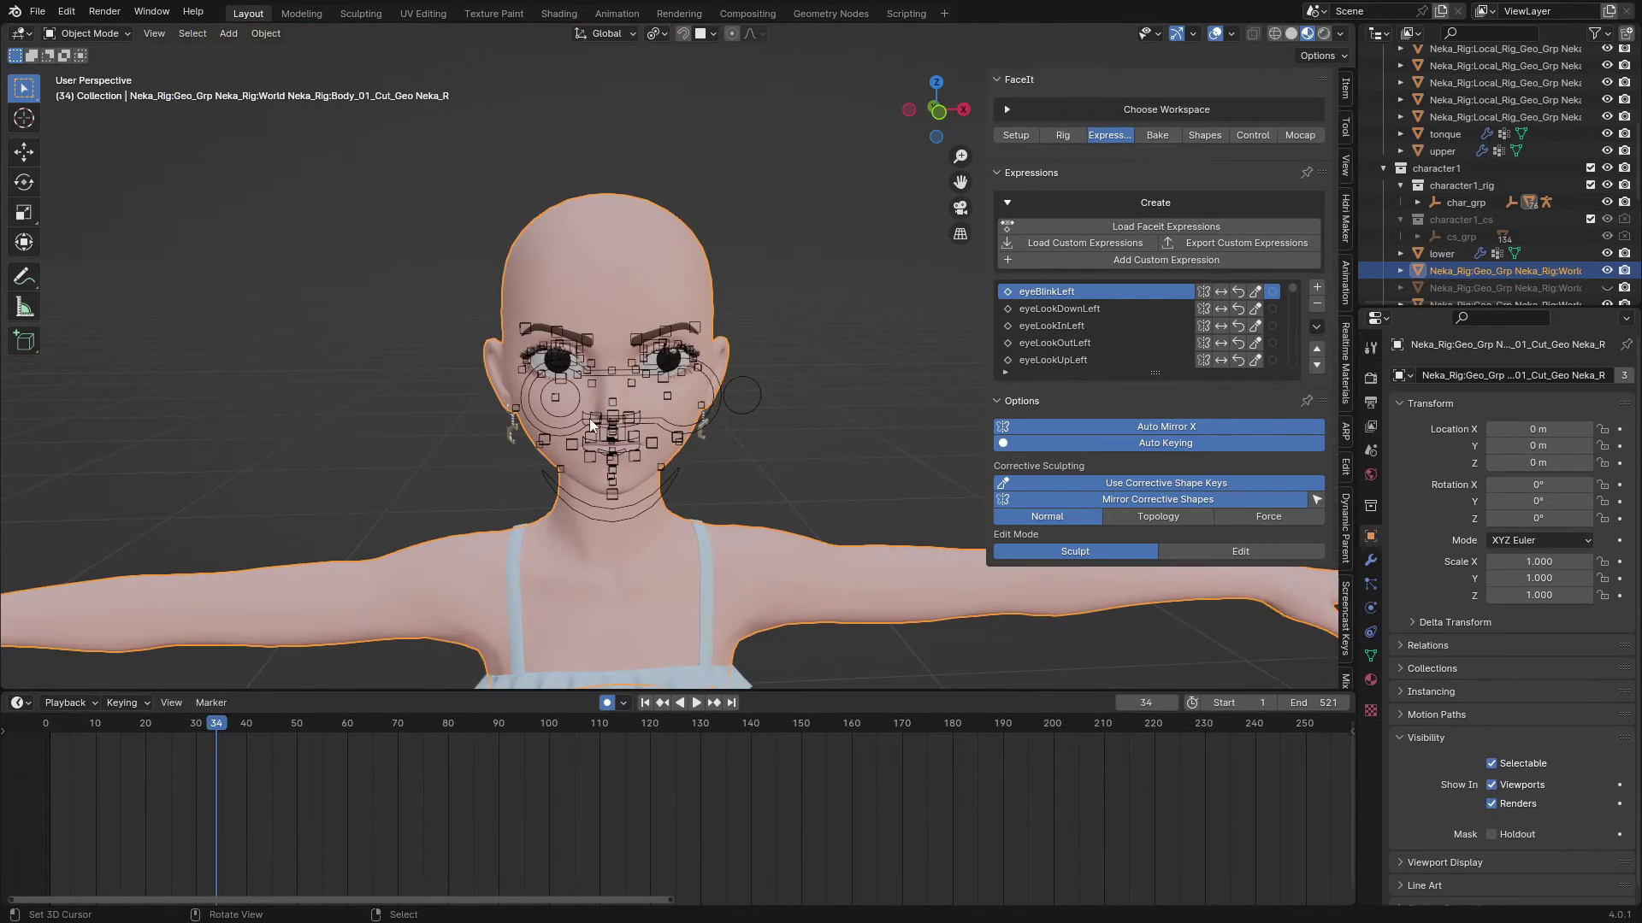
key("space")
left_click(663, 702)
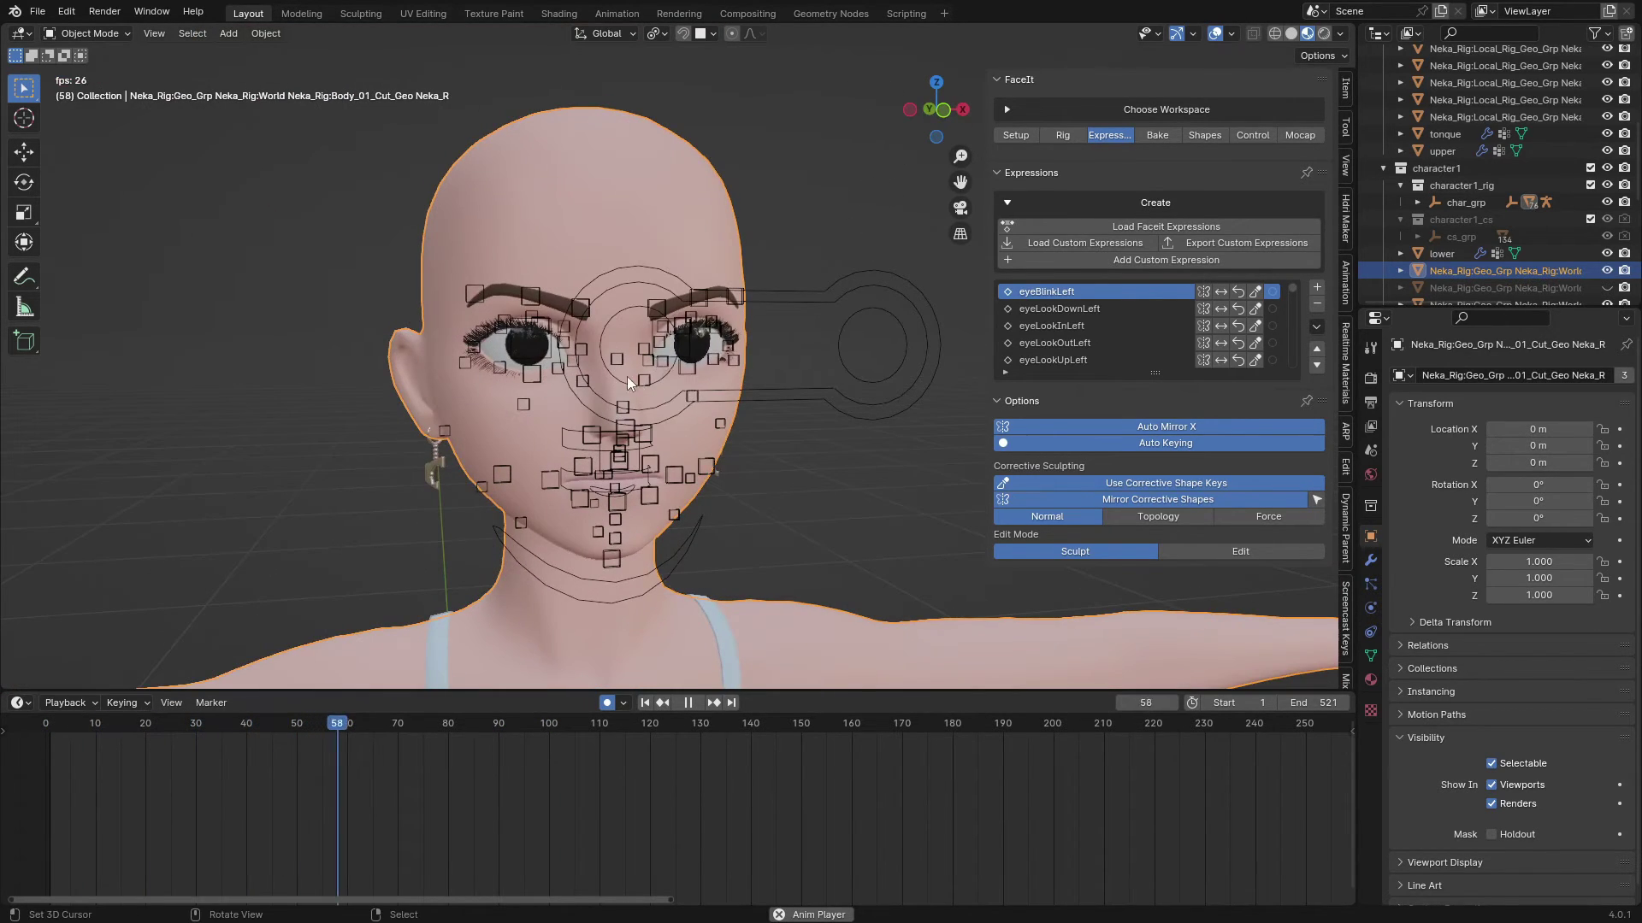
Watch the expression animation with the viewport overlays hidden and rewind to frame 1
left_click(1215, 33)
scroll(934, 783, "down", 8)
scroll(746, 522, "up", 3)
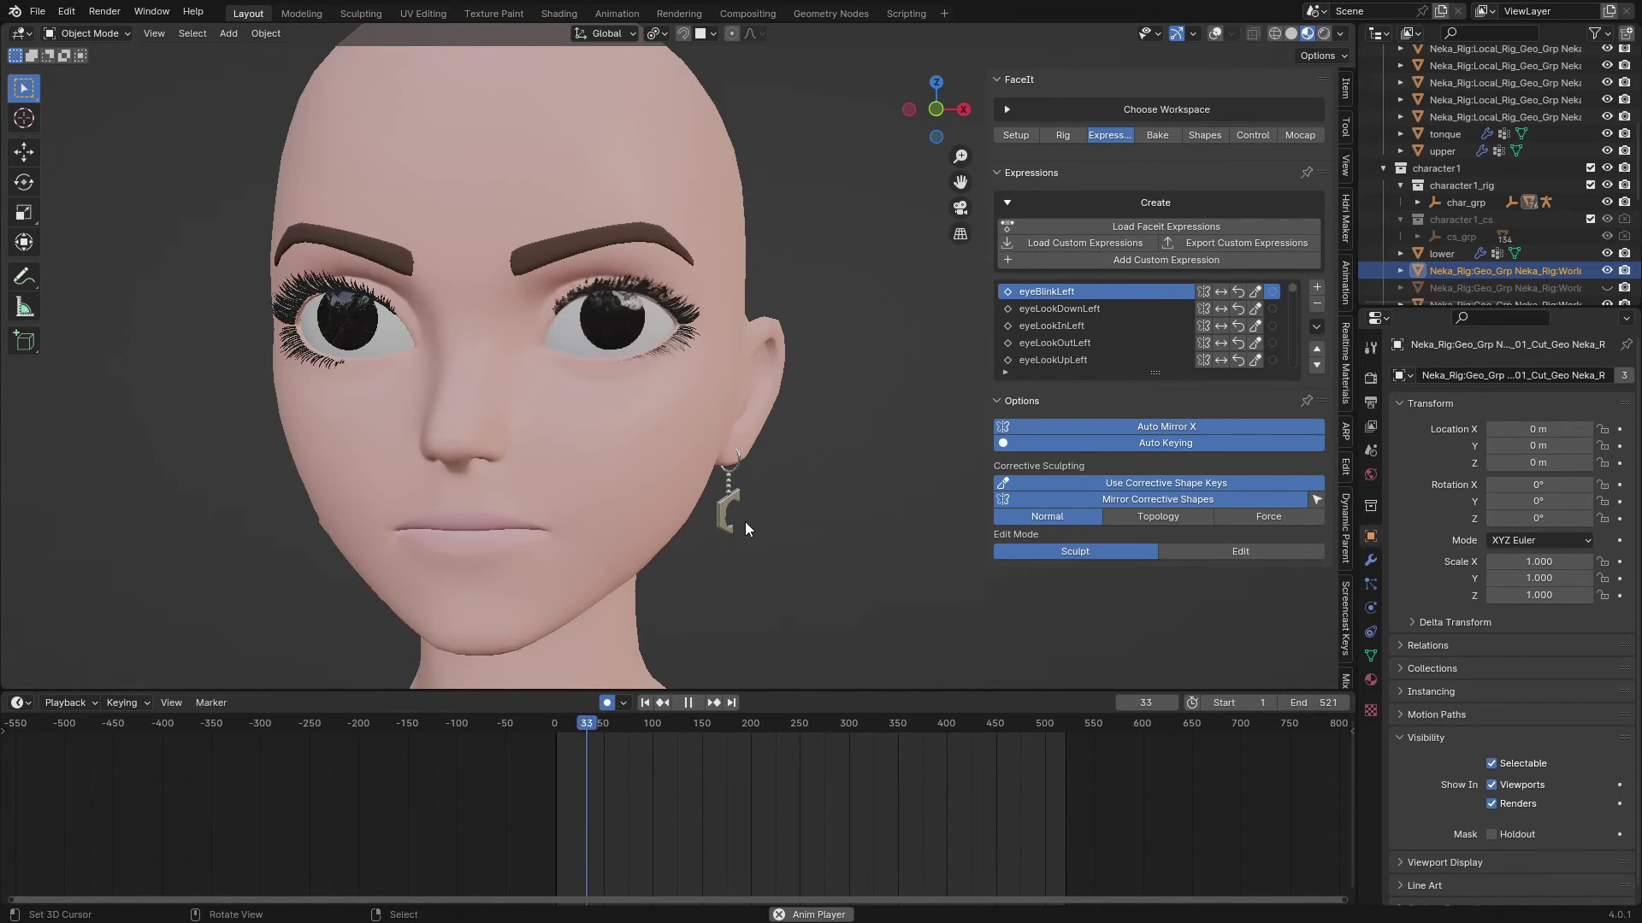
key("space")
left_click(644, 702)
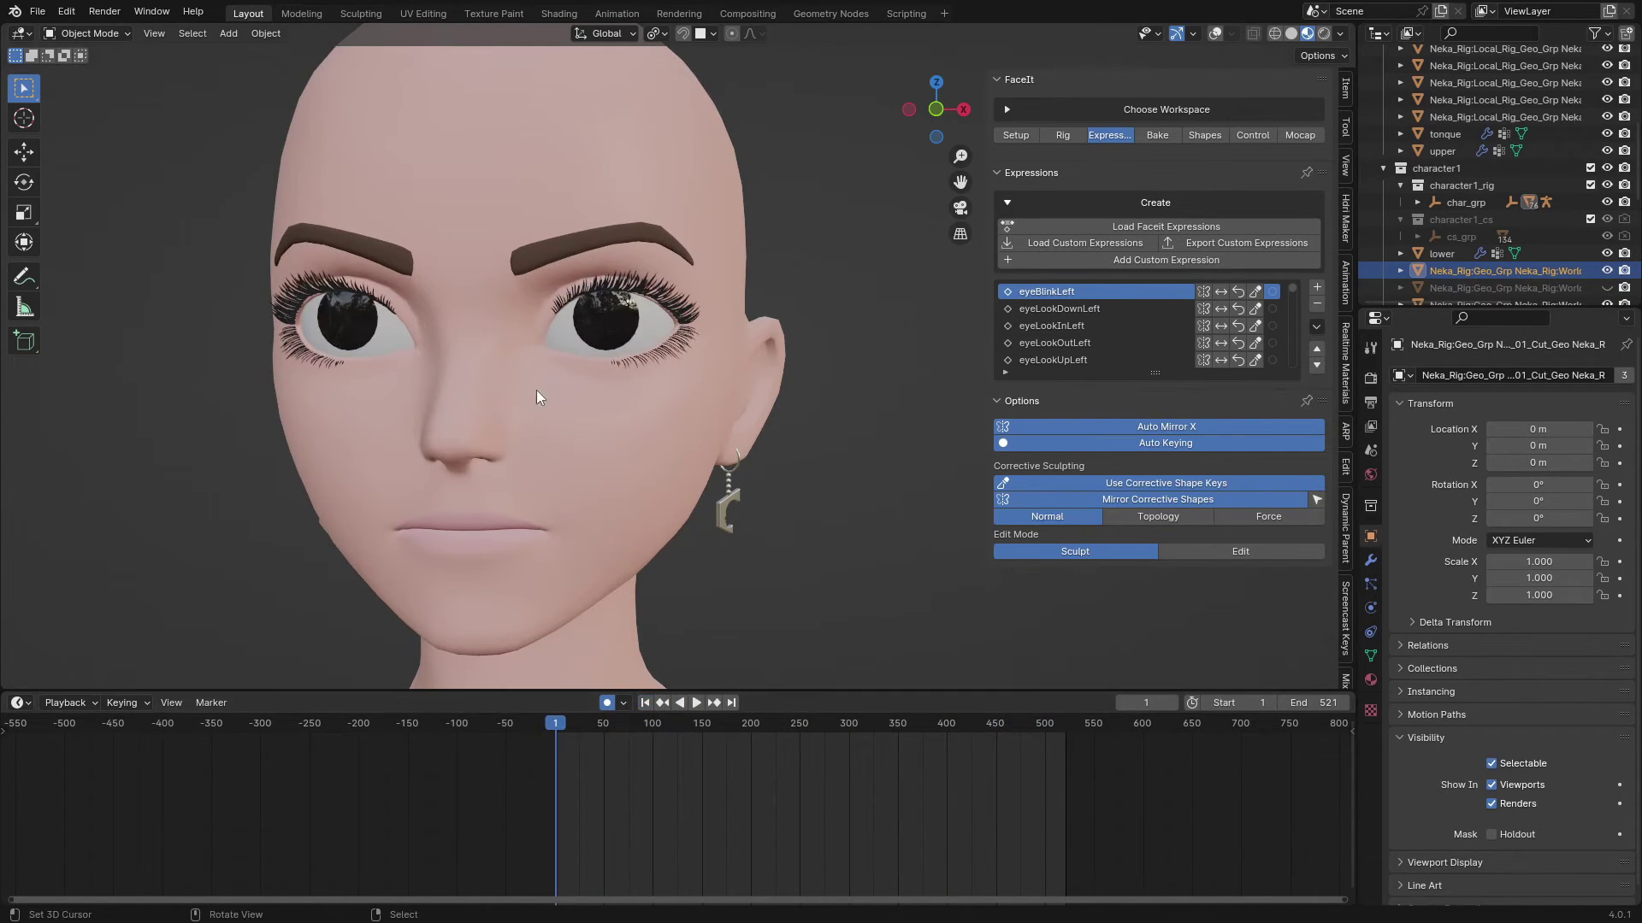
mouse_move(613, 417)
middle_mouse_down()
mouse_move(624, 381)
mouse_move(615, 402)
middle_mouse_up()
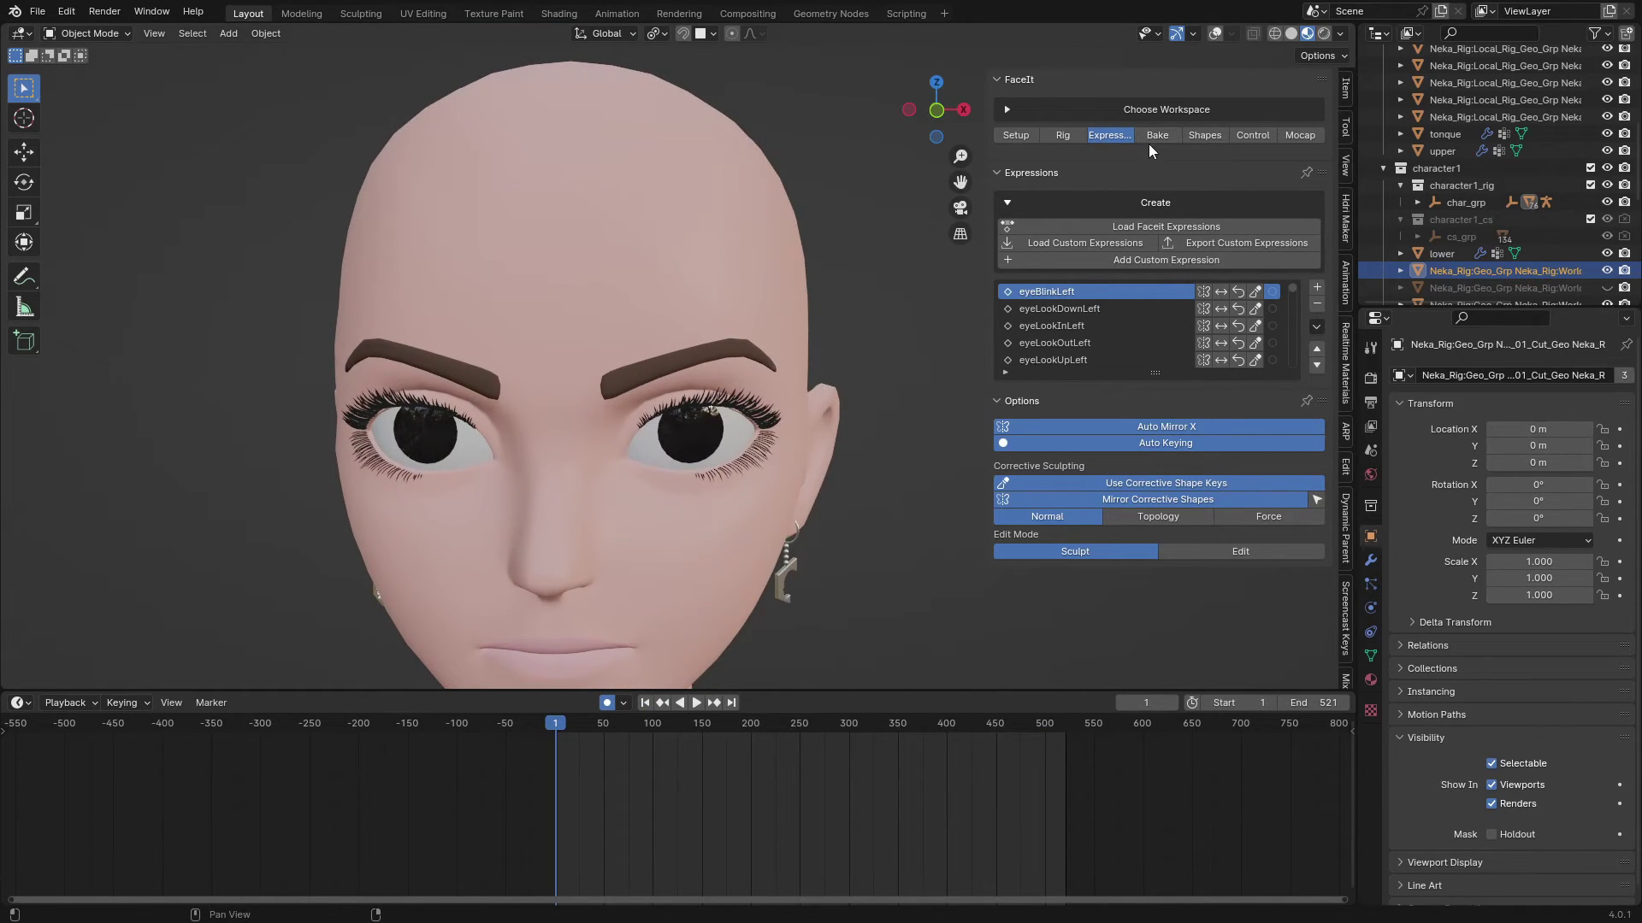
Bake the expressions to shape keys with Keep Active, the Test action, Initialize ARKit Shapes, Keep FaceIt Rig Active and Disable Auto Keying
left_click(1156, 136)
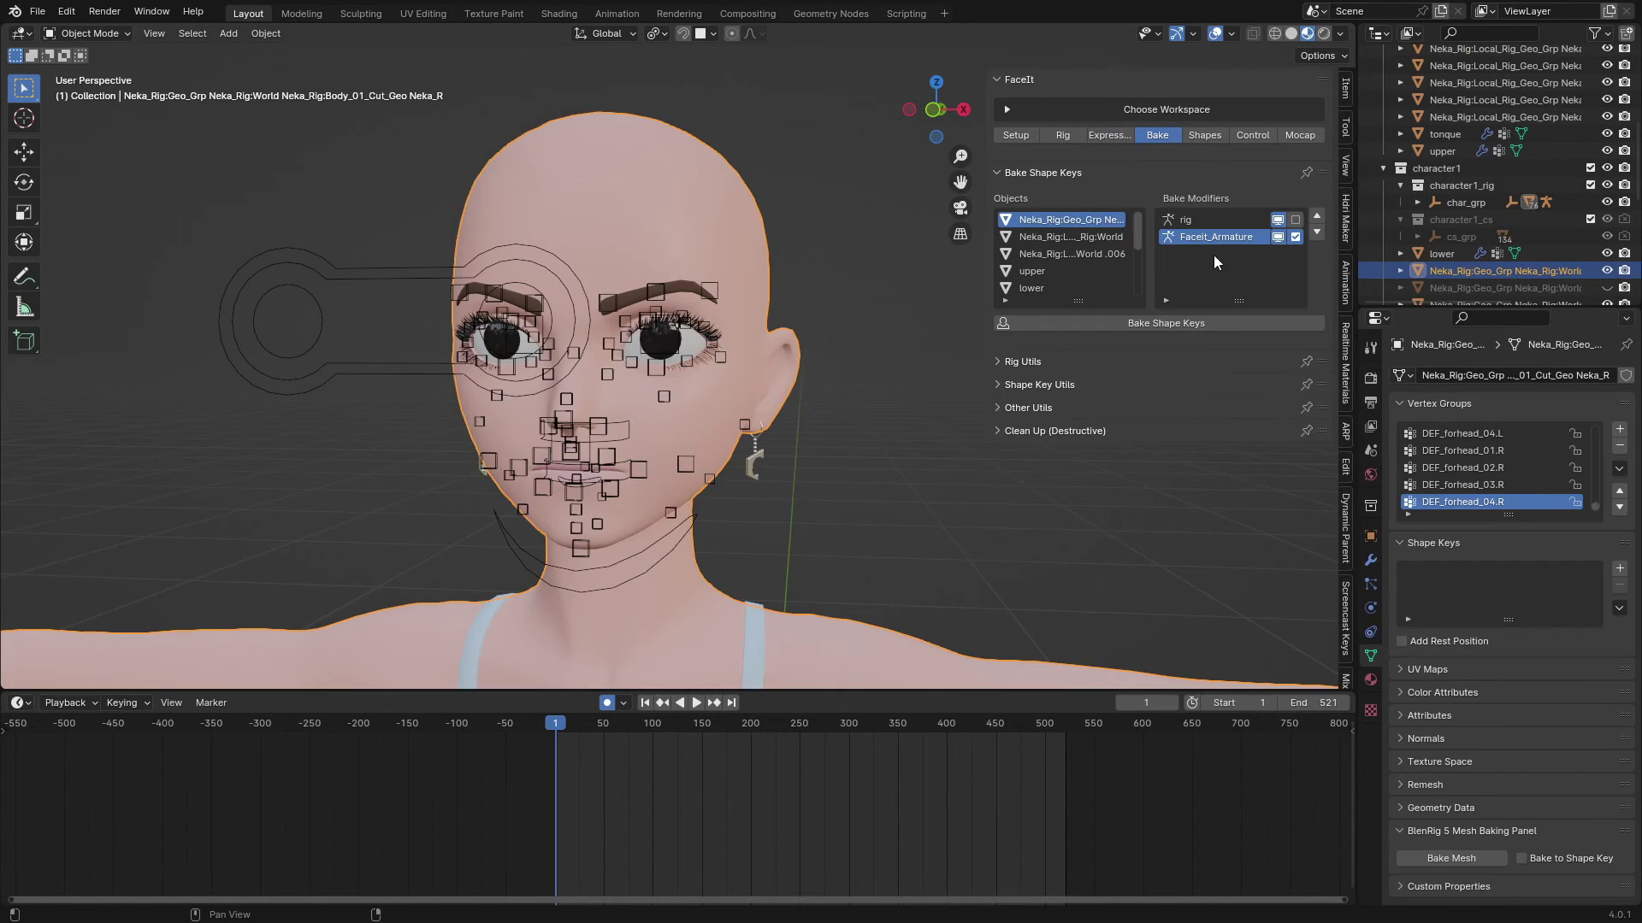
left_click(1136, 328)
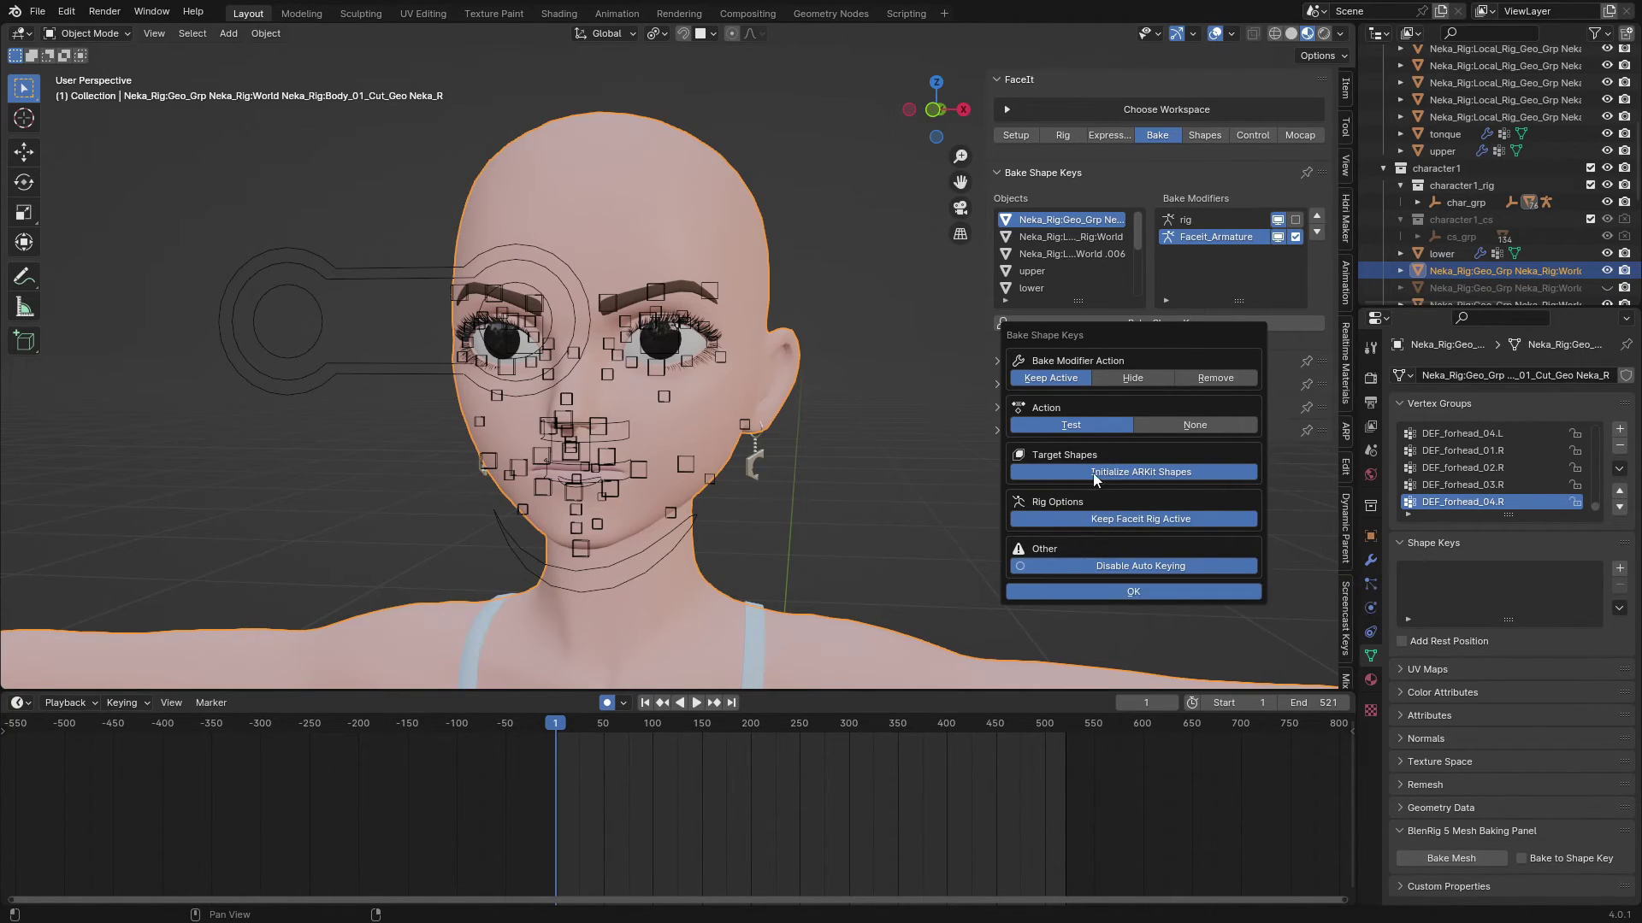
left_click(1120, 592)
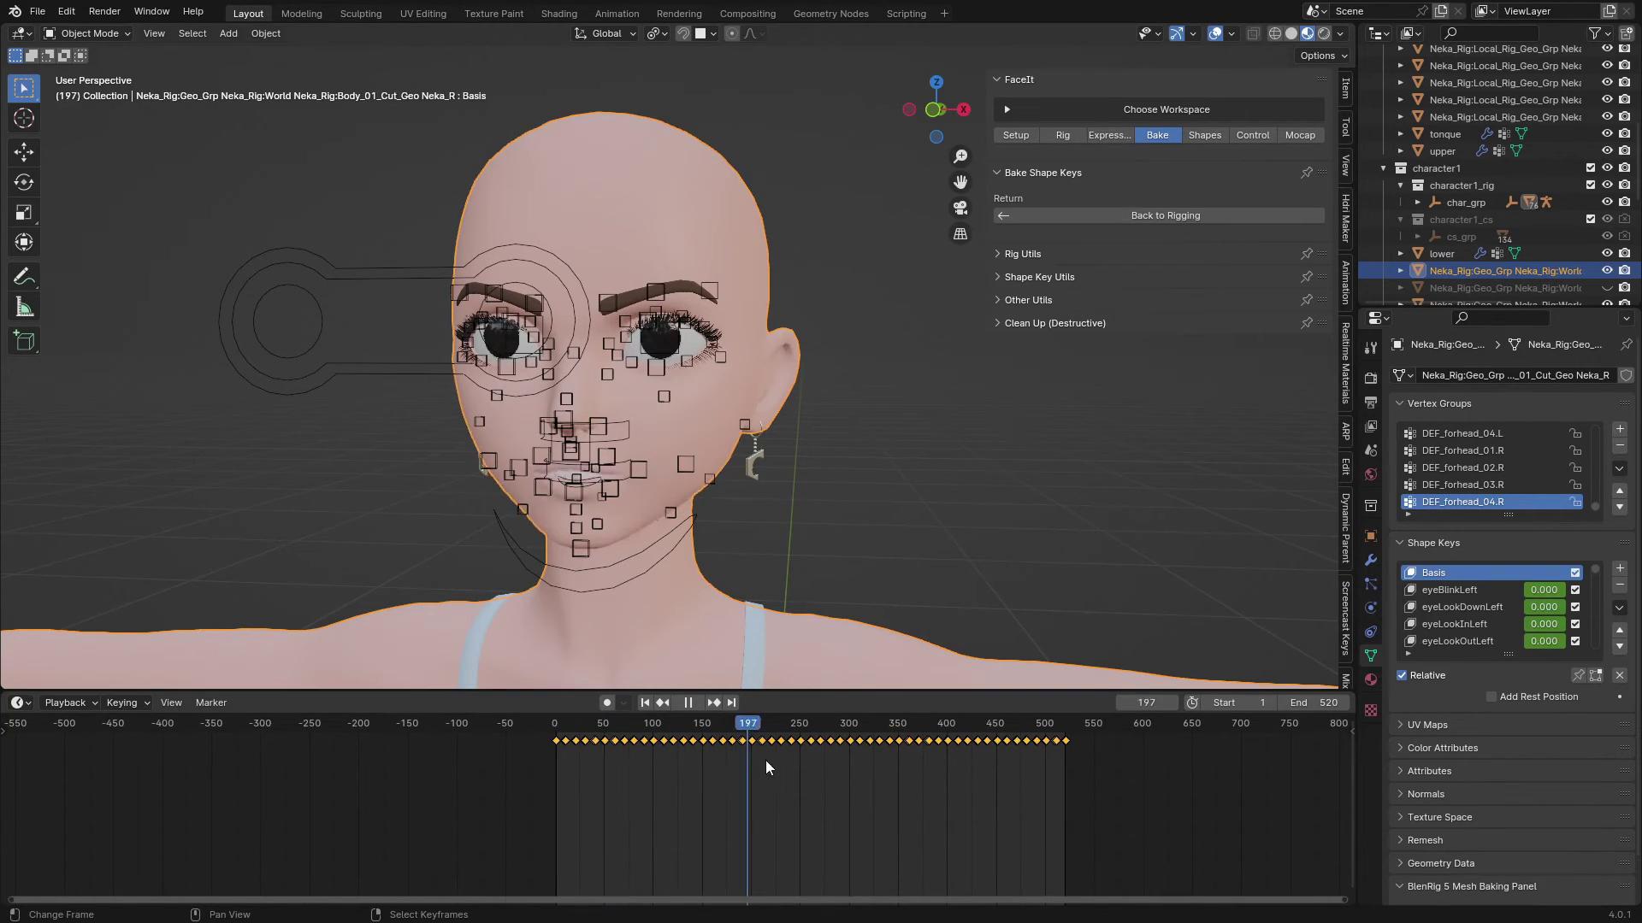
Review the body mesh's baked shape key list and play and scrub the test animation to frame 162
key("space")
scroll(1524, 613, "down", 10)
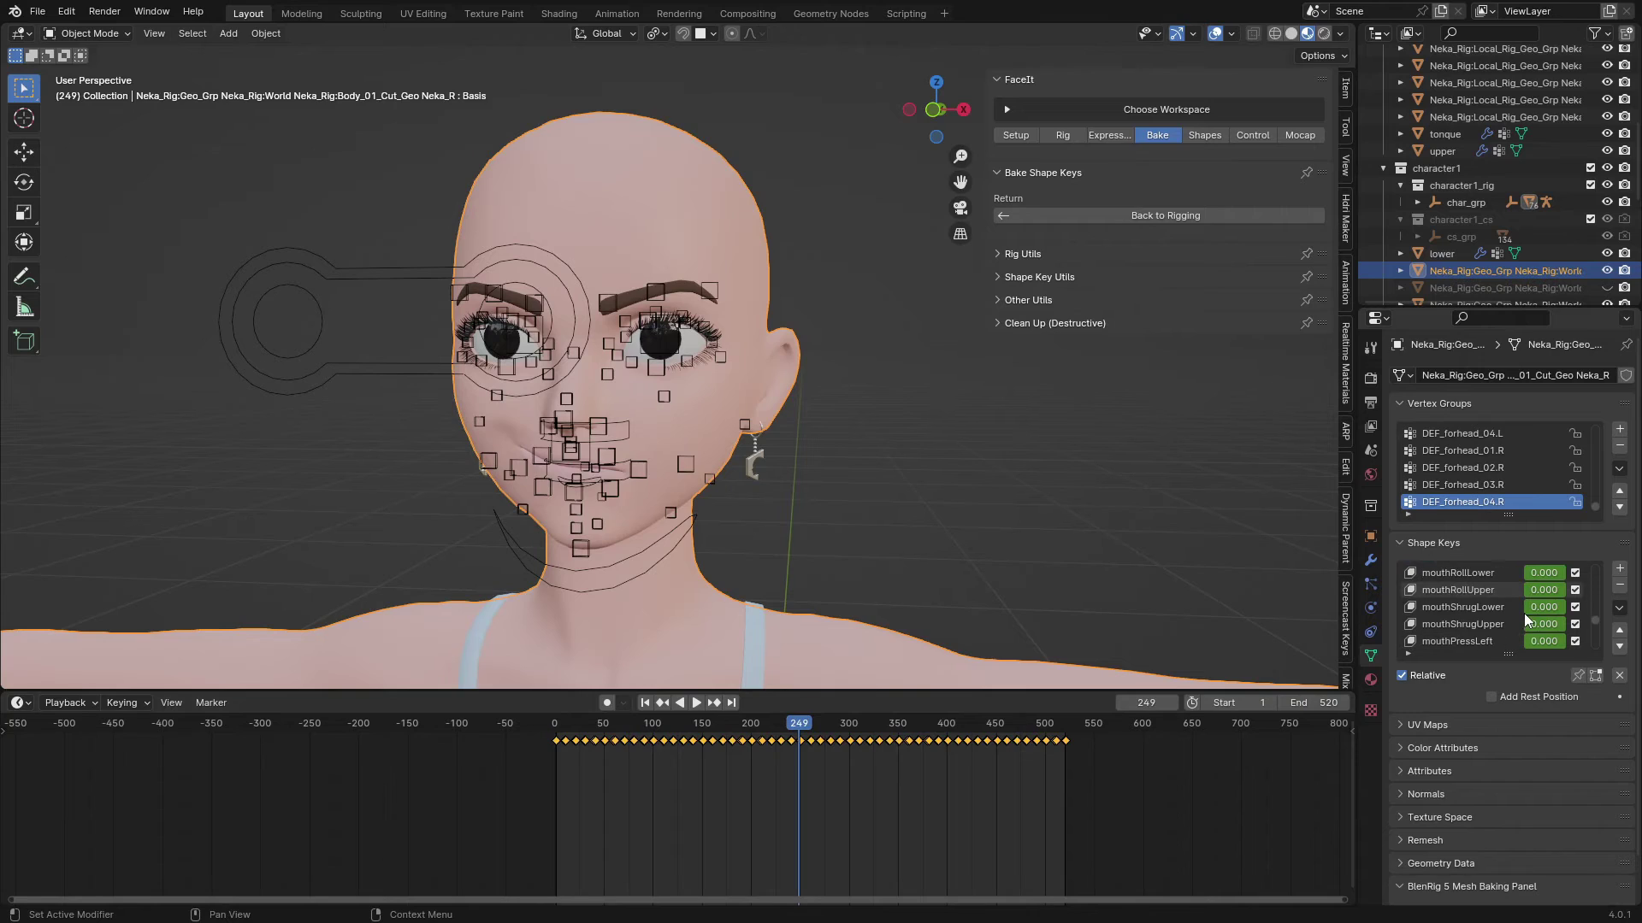
scroll(1524, 613, "up", 10)
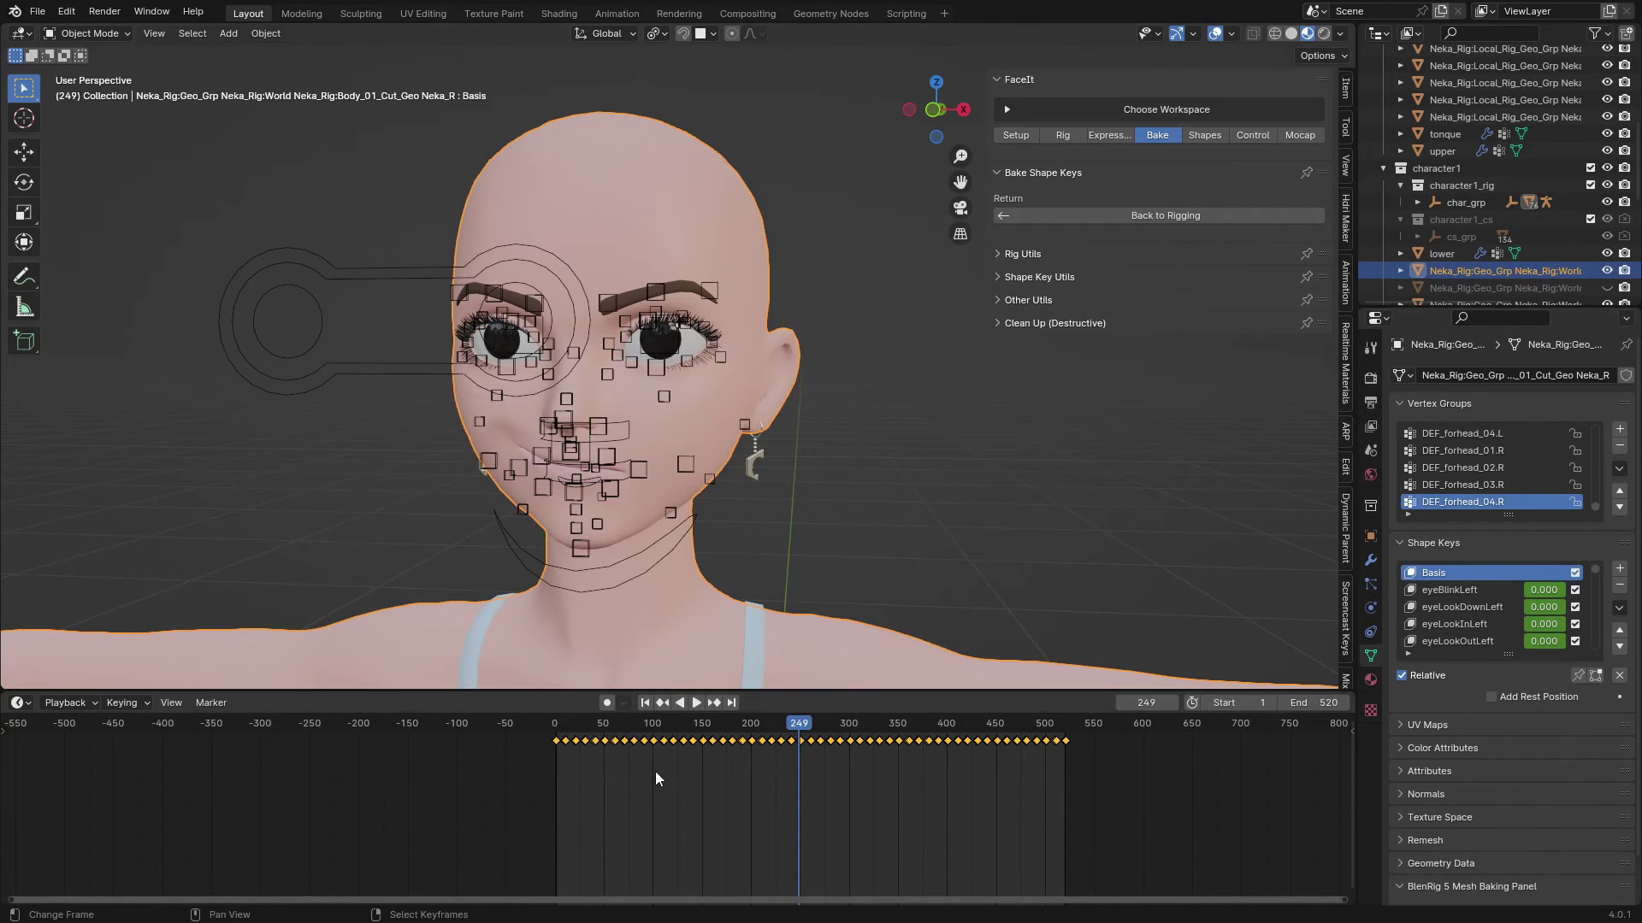
left_click(590, 767)
key("space")
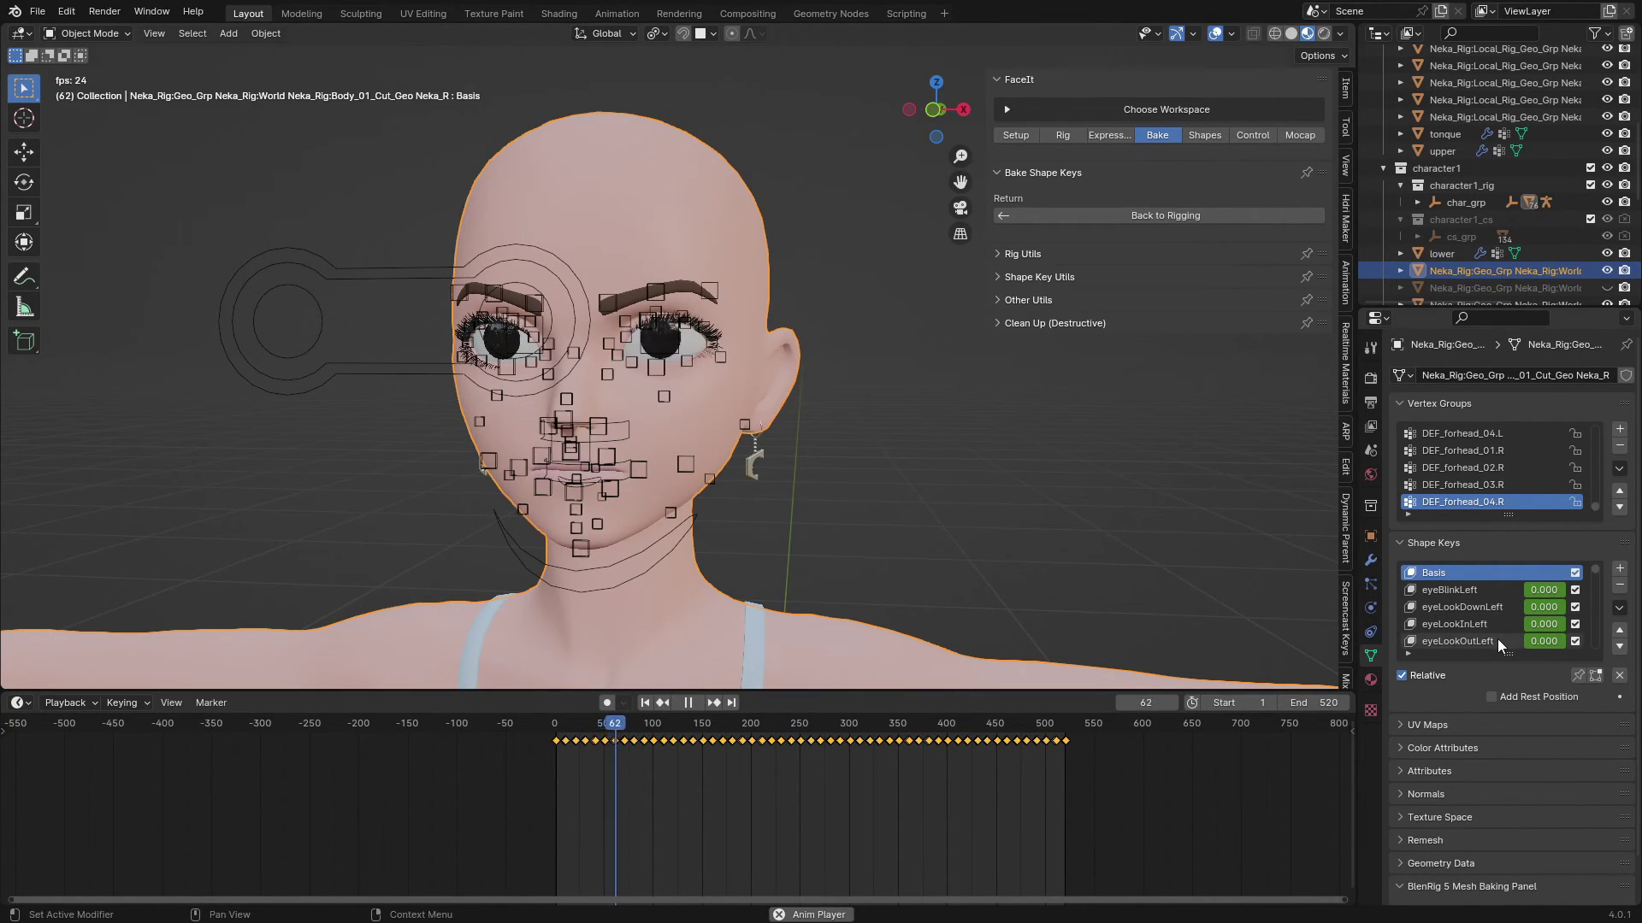
key("space")
left_click_drag(619, 781, 713, 753)
middle_click_drag(701, 604, 592, 429)
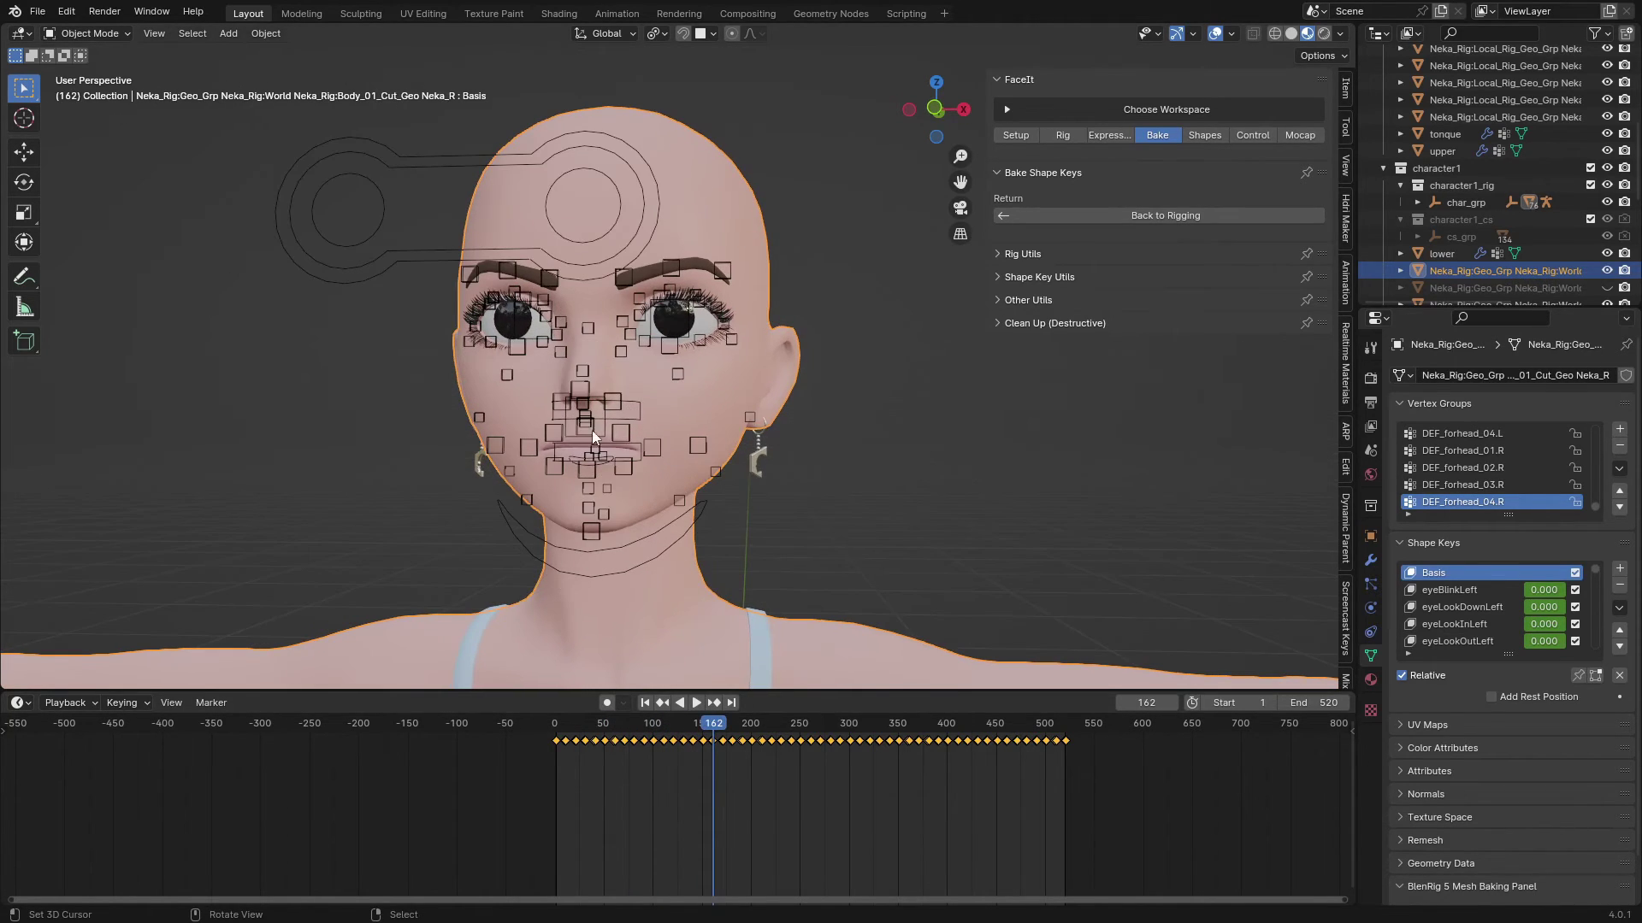
scroll(800, 392, "down", 5)
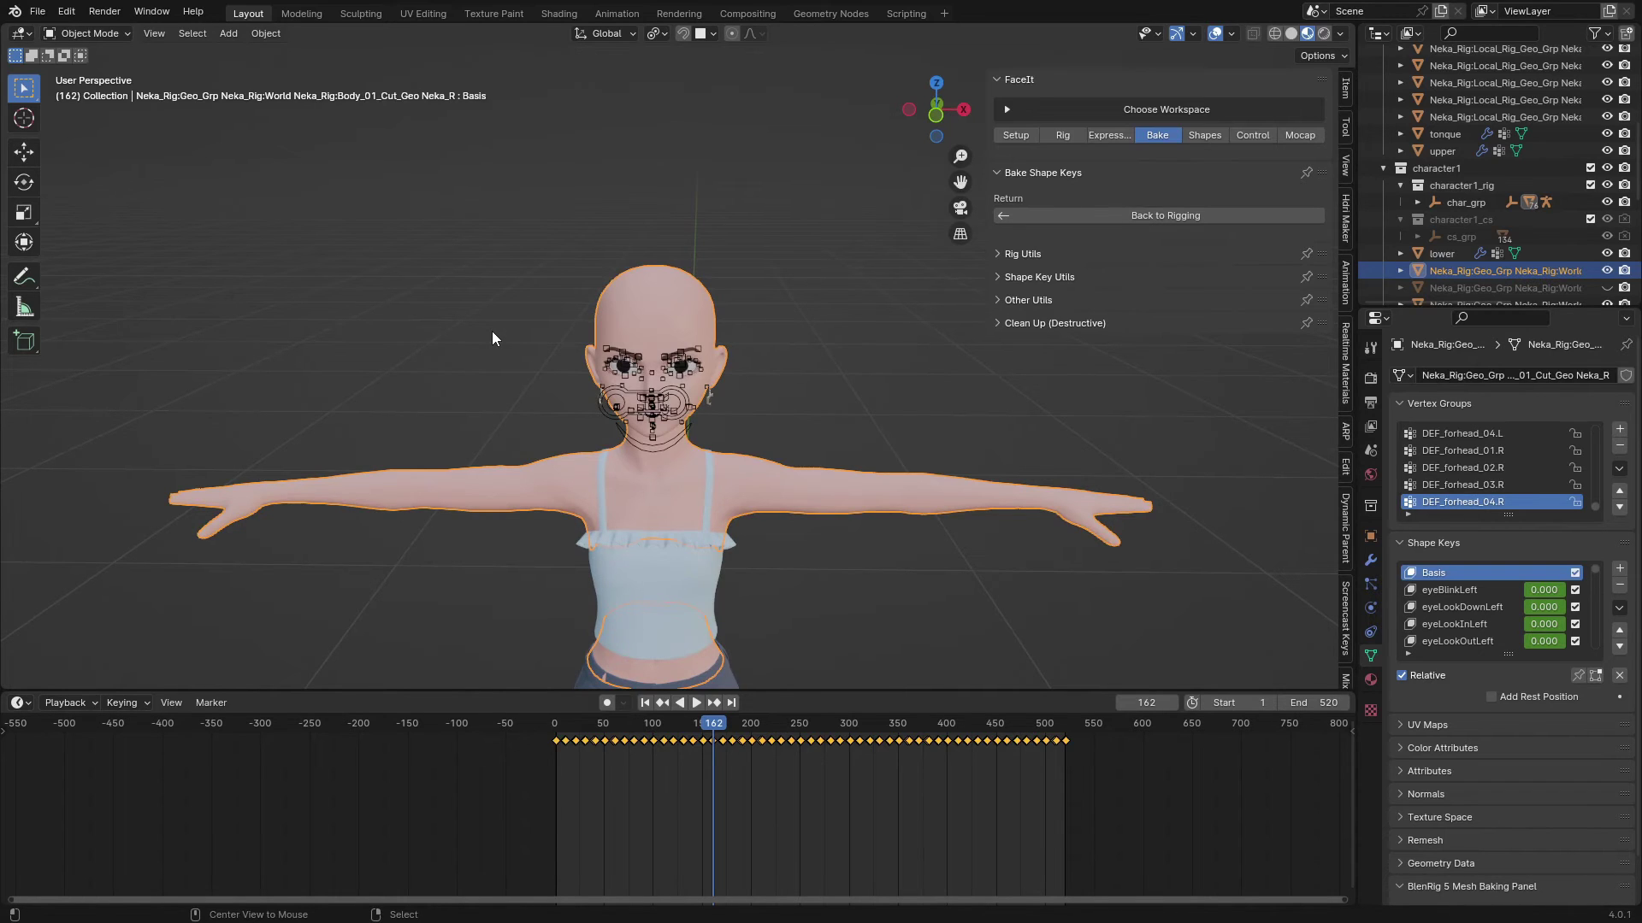
Unhide all hidden objects, including the hair and the body rig
key("alt+h")
scroll(778, 454, "up", 3)
right_click(749, 506)
middle_click_drag(747, 506, 641, 416)
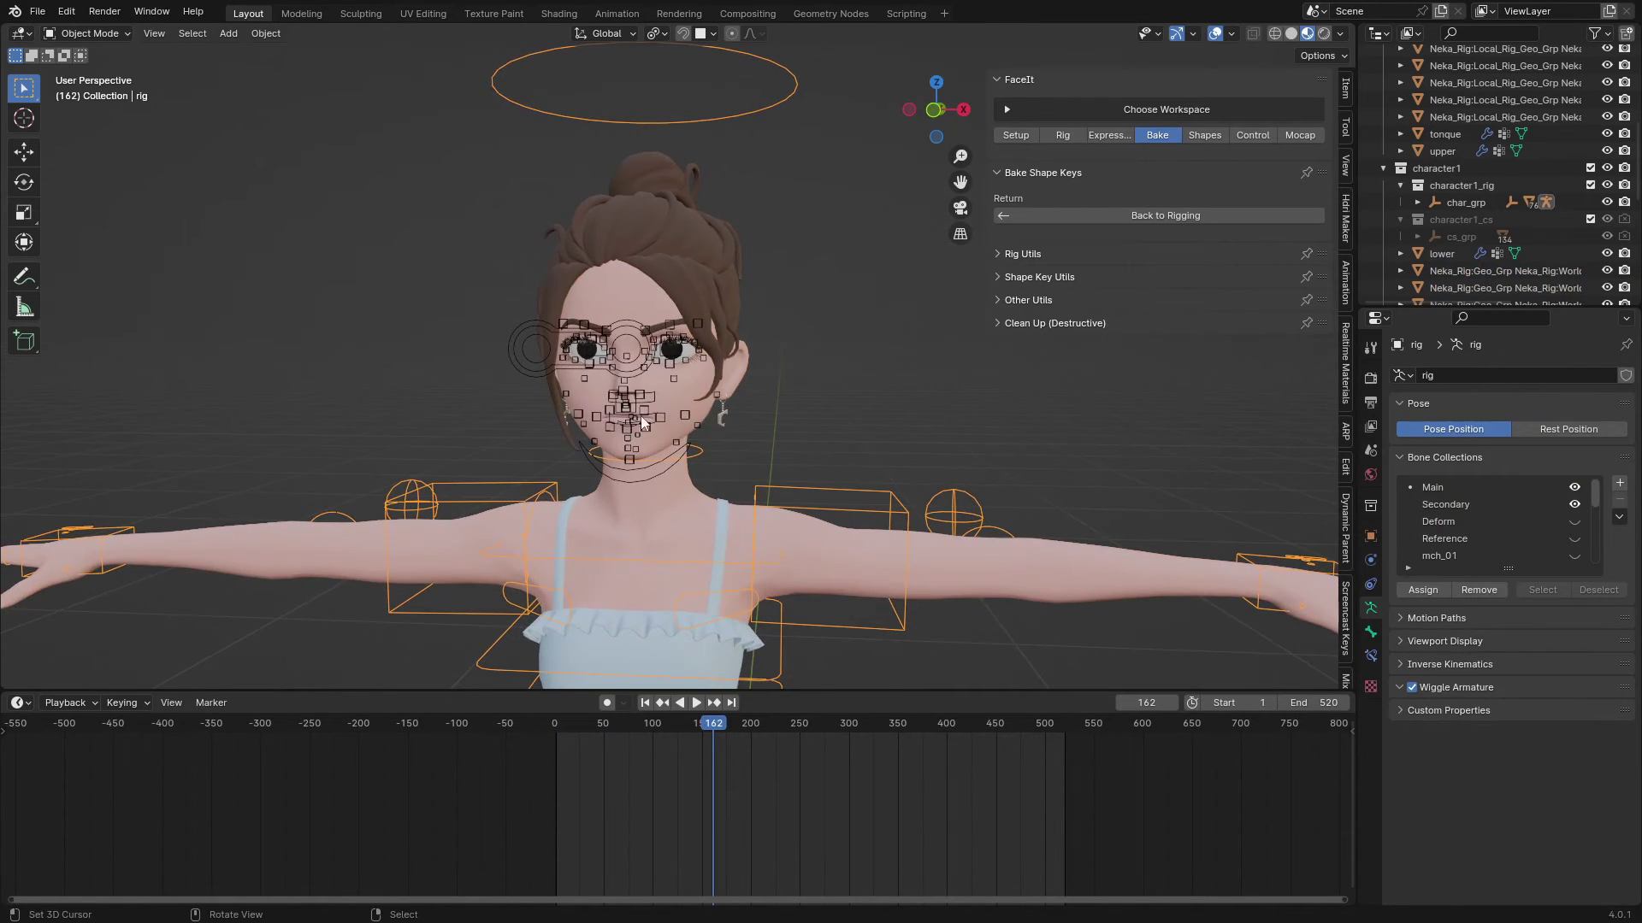
Select the Faceit rig, body mesh and body rig in turn and test a move to compare the two armatures
left_click(438, 350)
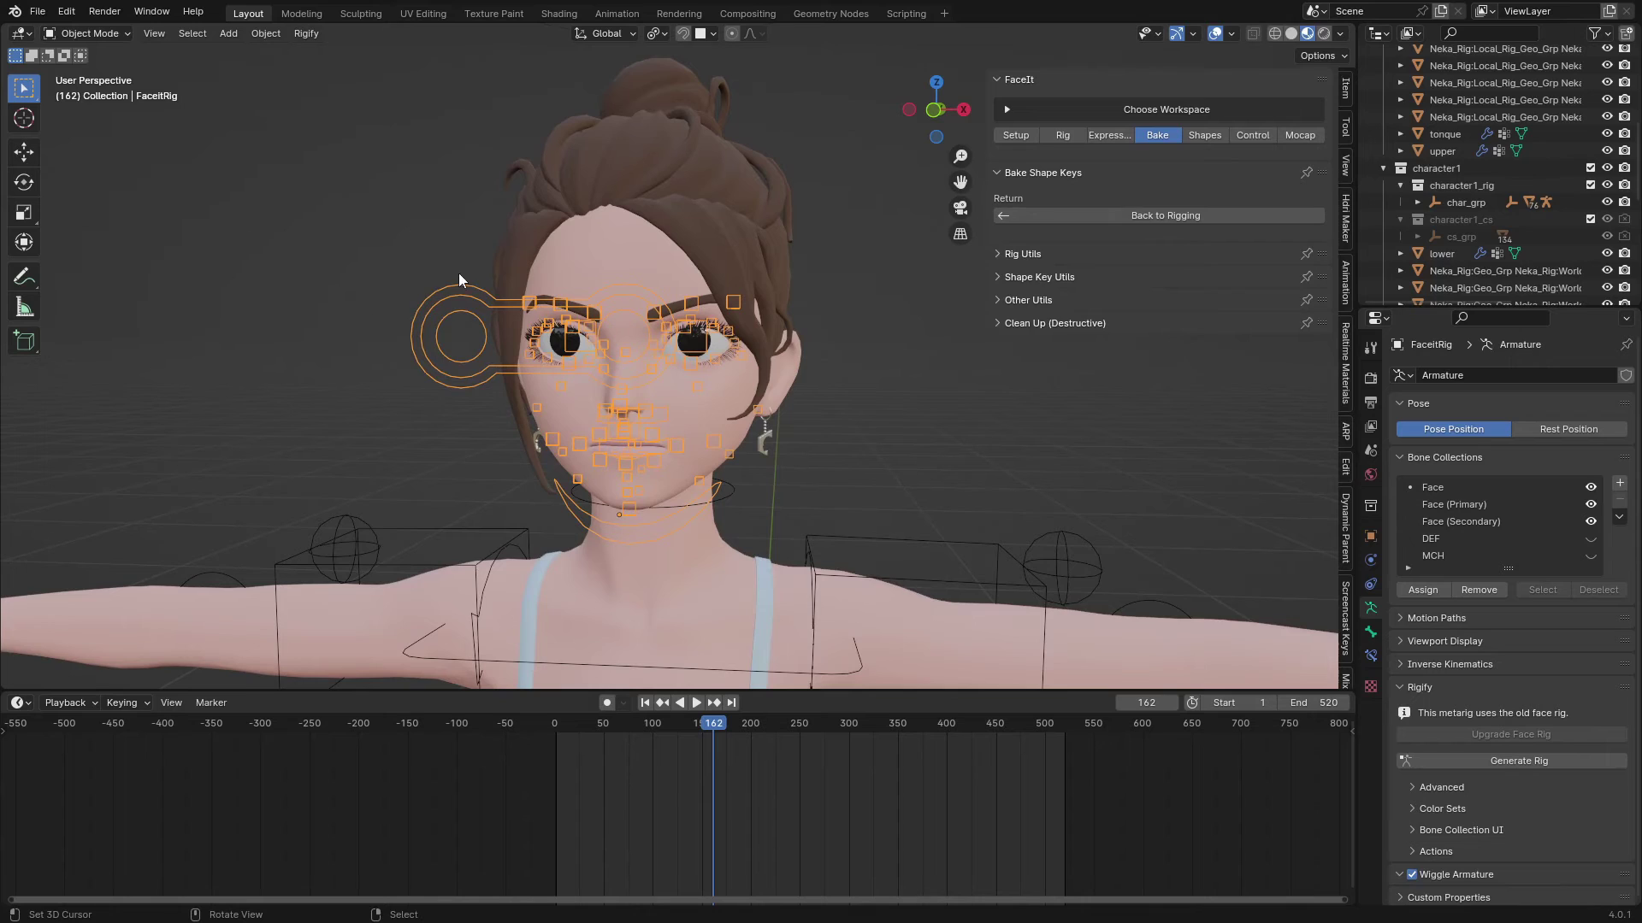
scroll(754, 475, "down", 4)
left_click(781, 464)
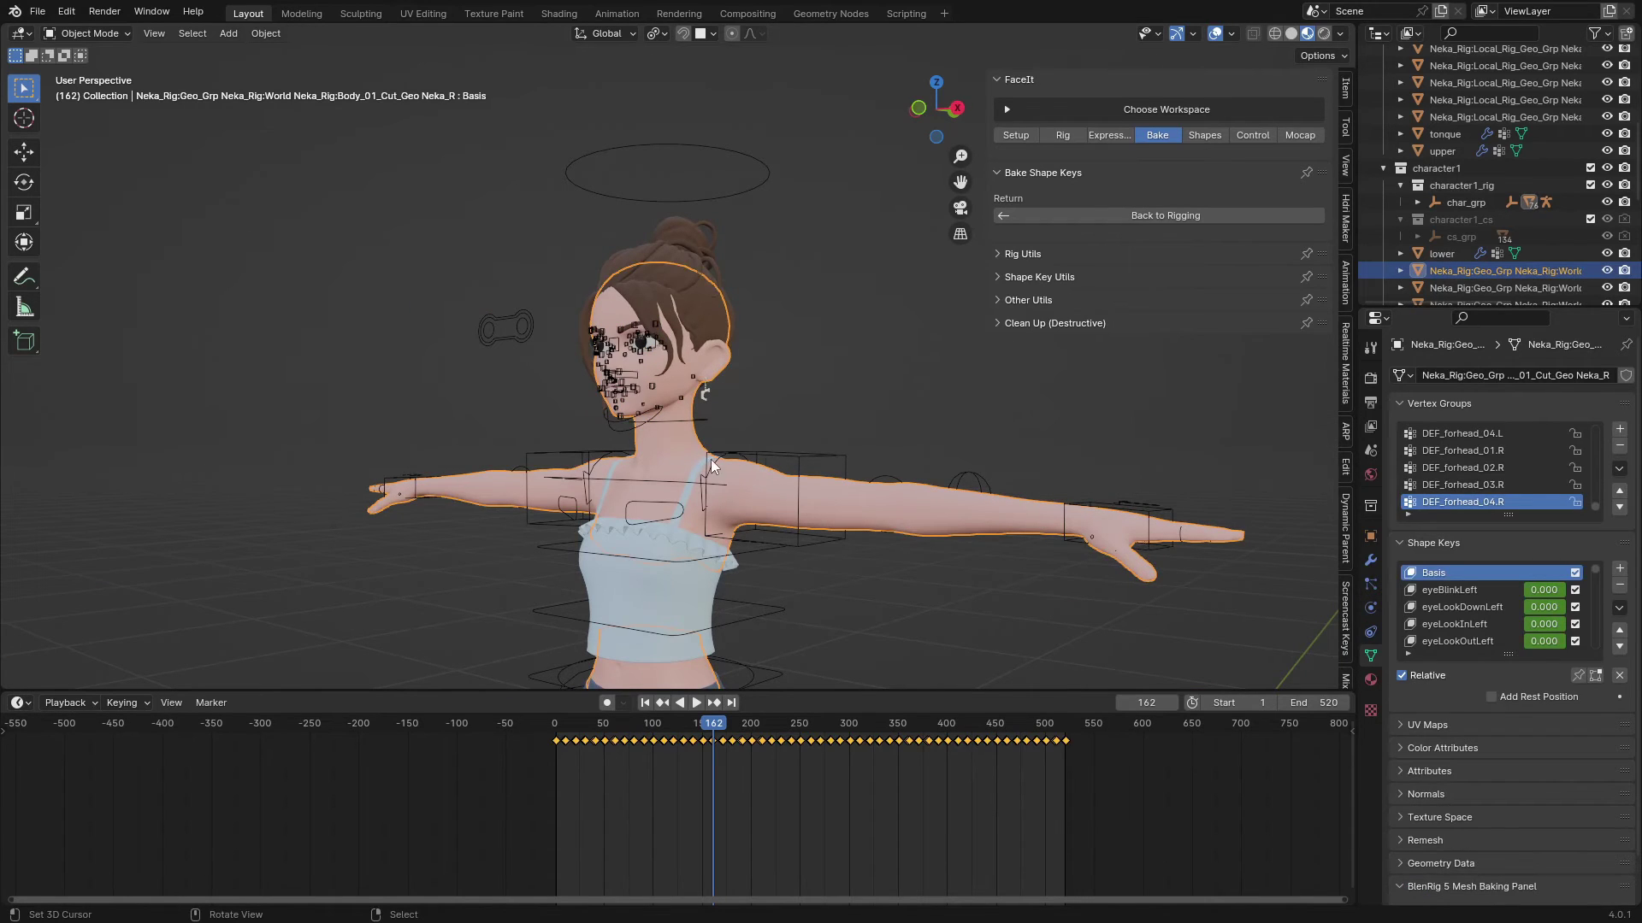
left_click(822, 464)
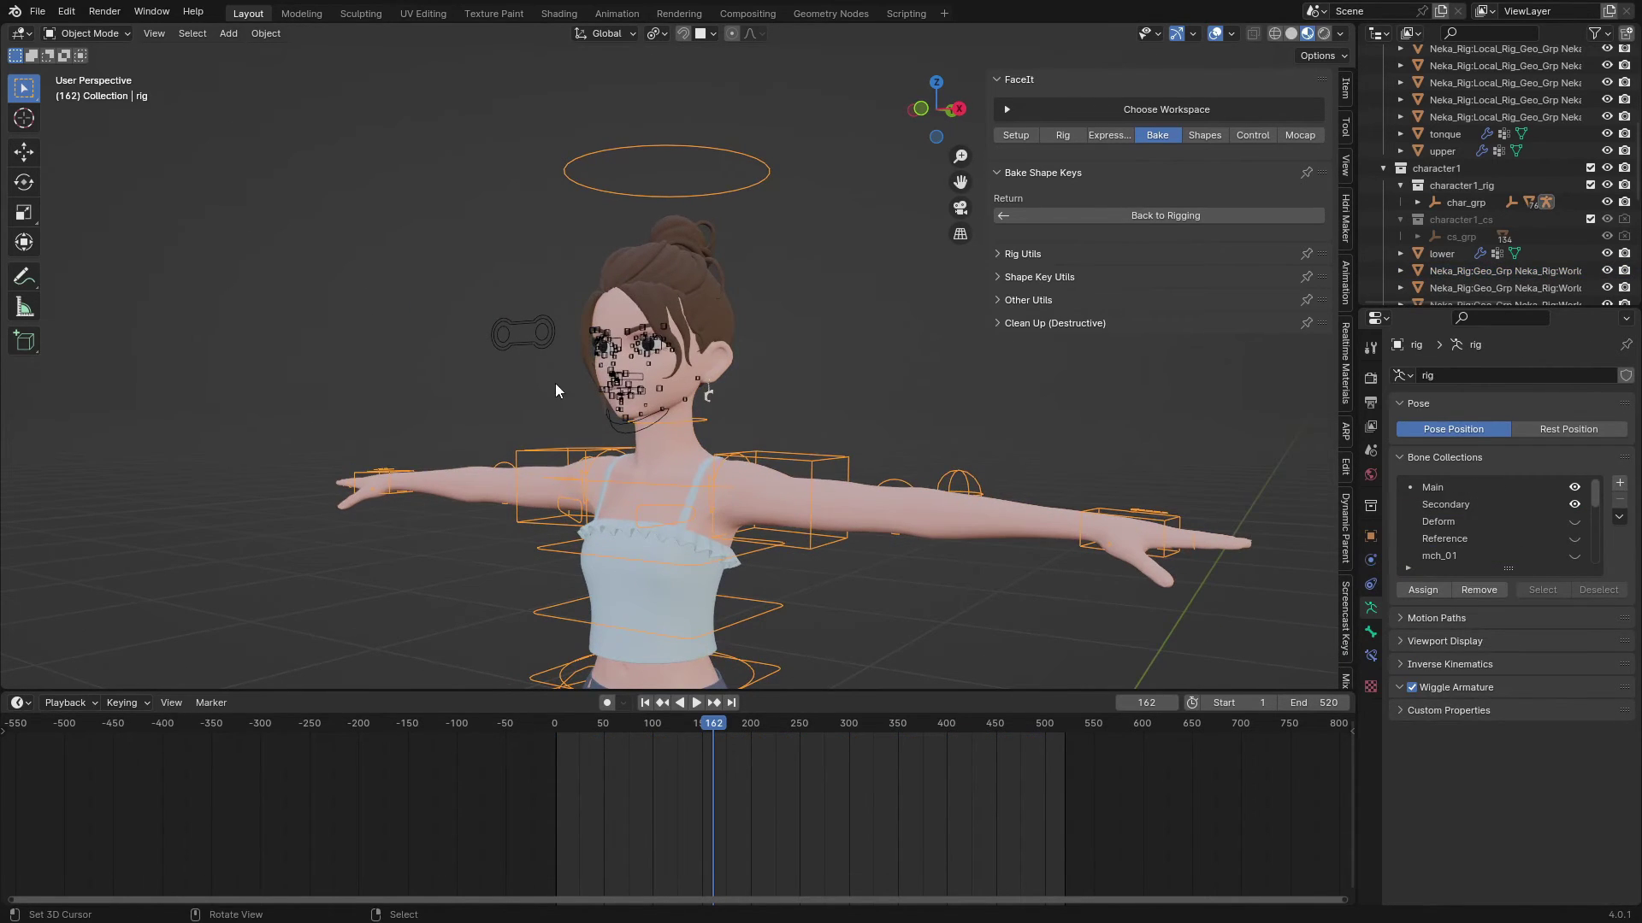
left_click(520, 350)
left_click(758, 454)
key("g")
right_click(742, 403)
right_click(582, 406)
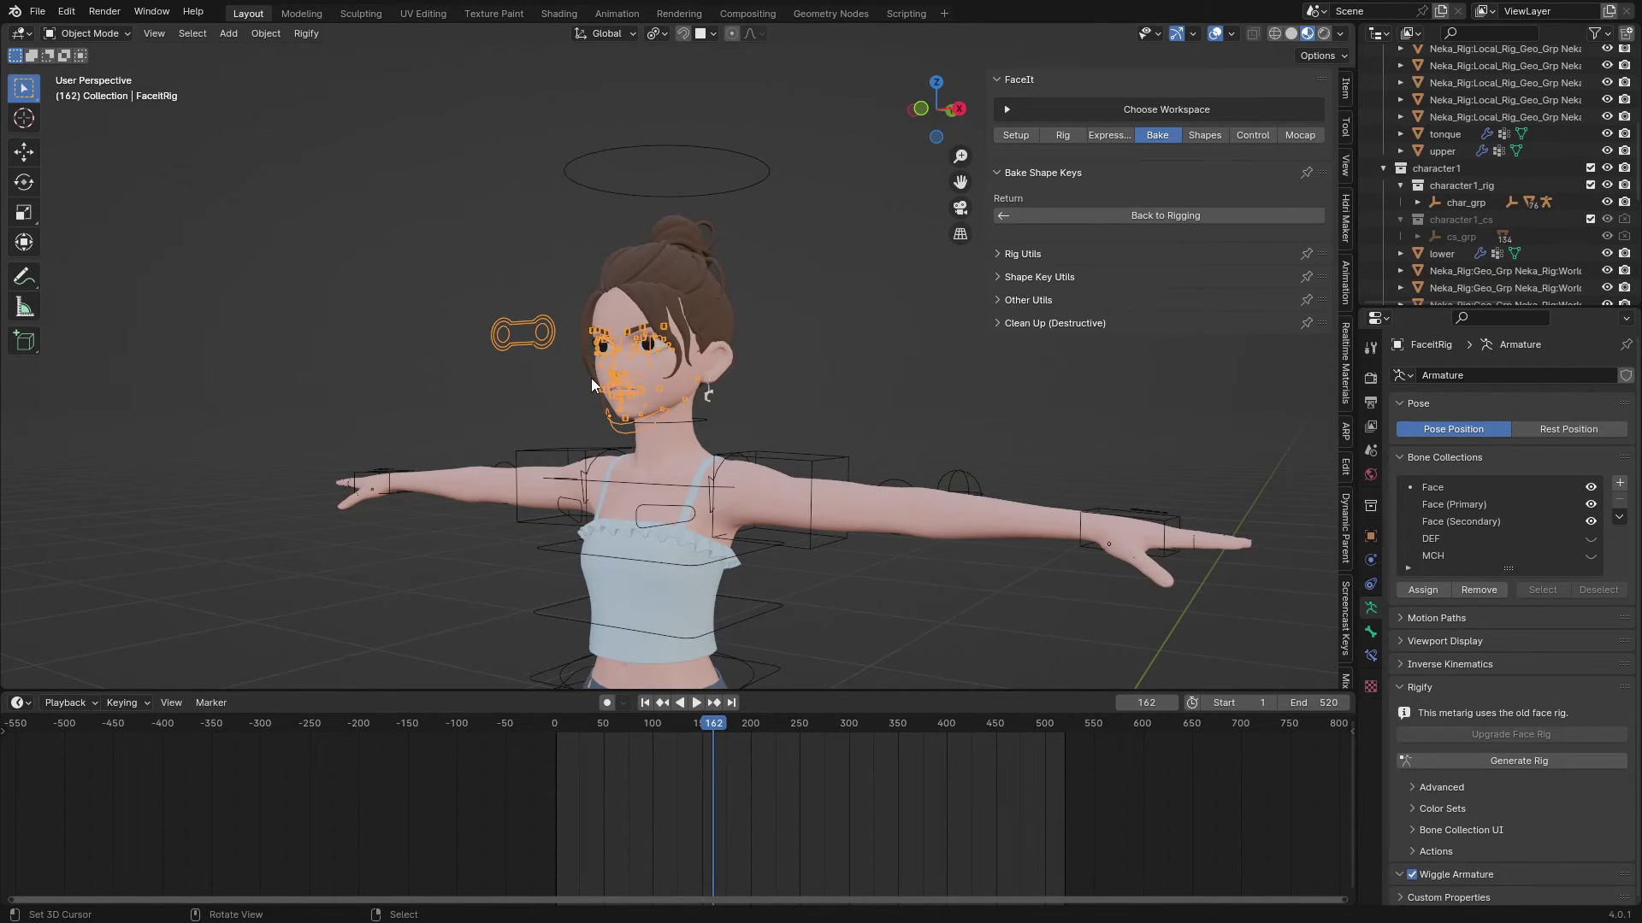
In the rig utilities, set the Faceit armature to FaceitRig and the body rig to rig for joining
middle_click_drag(592, 378, 614, 386)
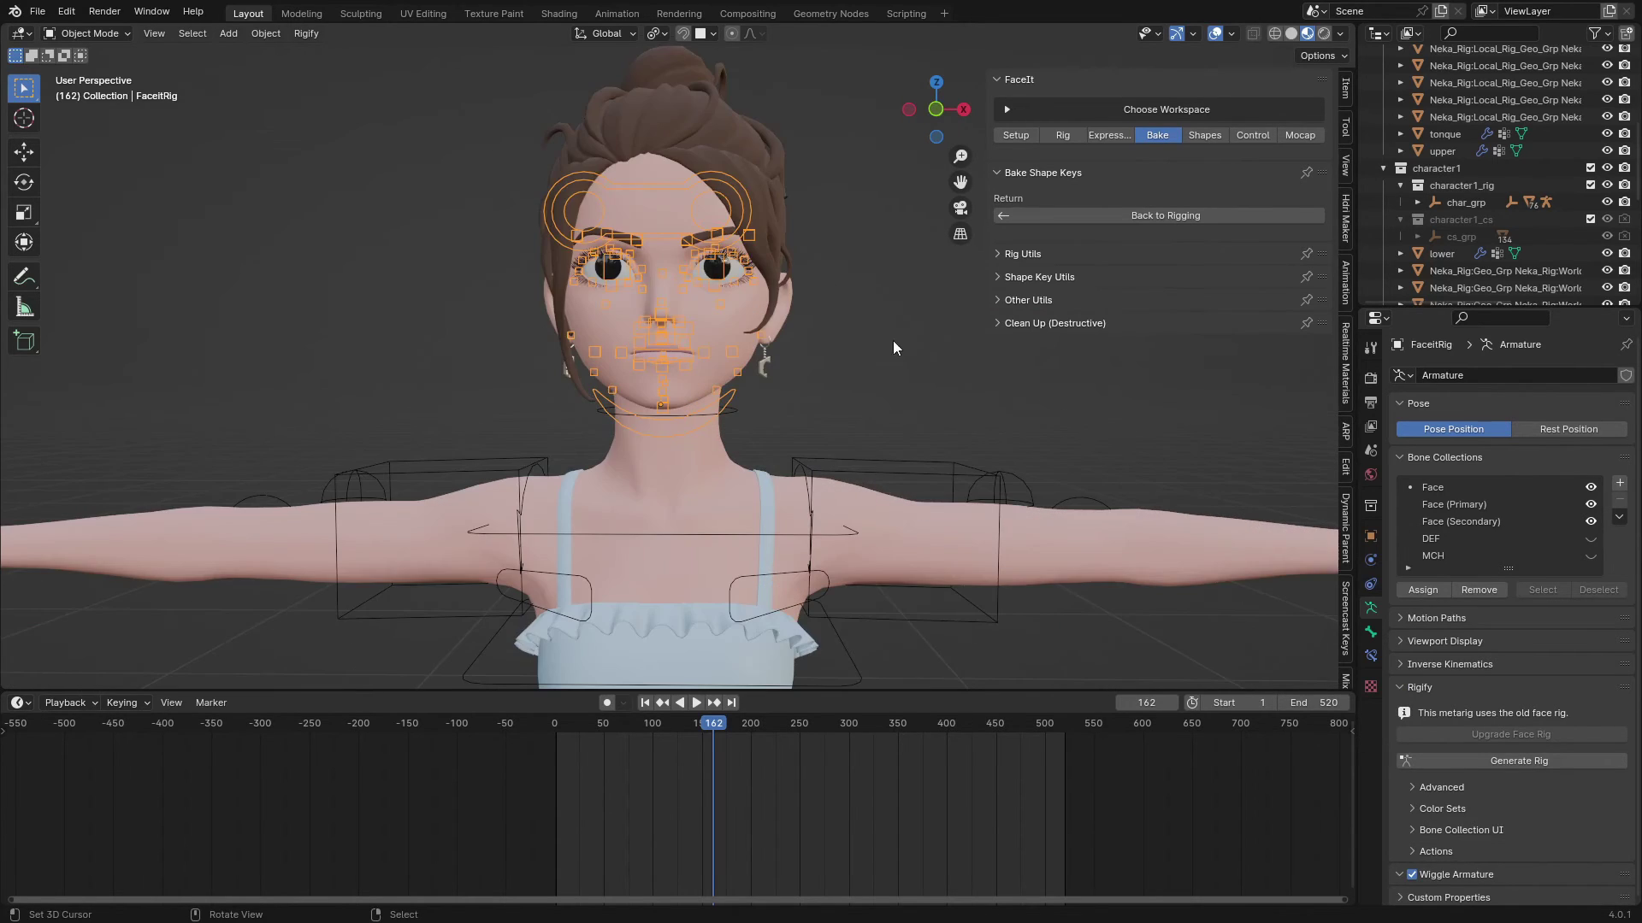
middle_click_drag(893, 340, 855, 432)
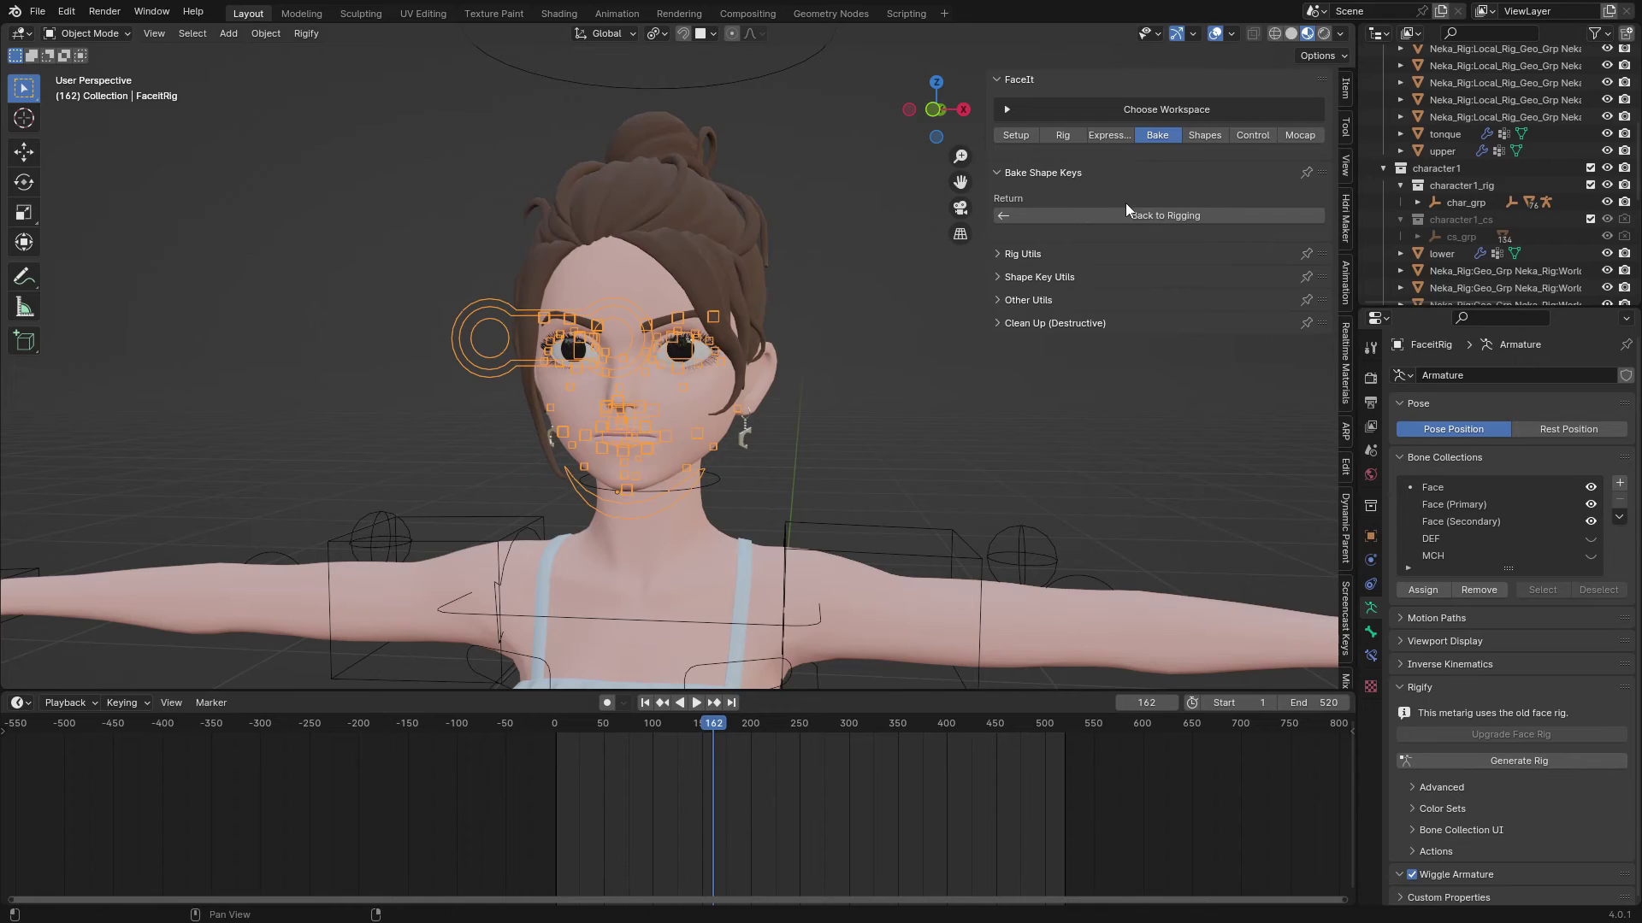
left_click(1034, 255)
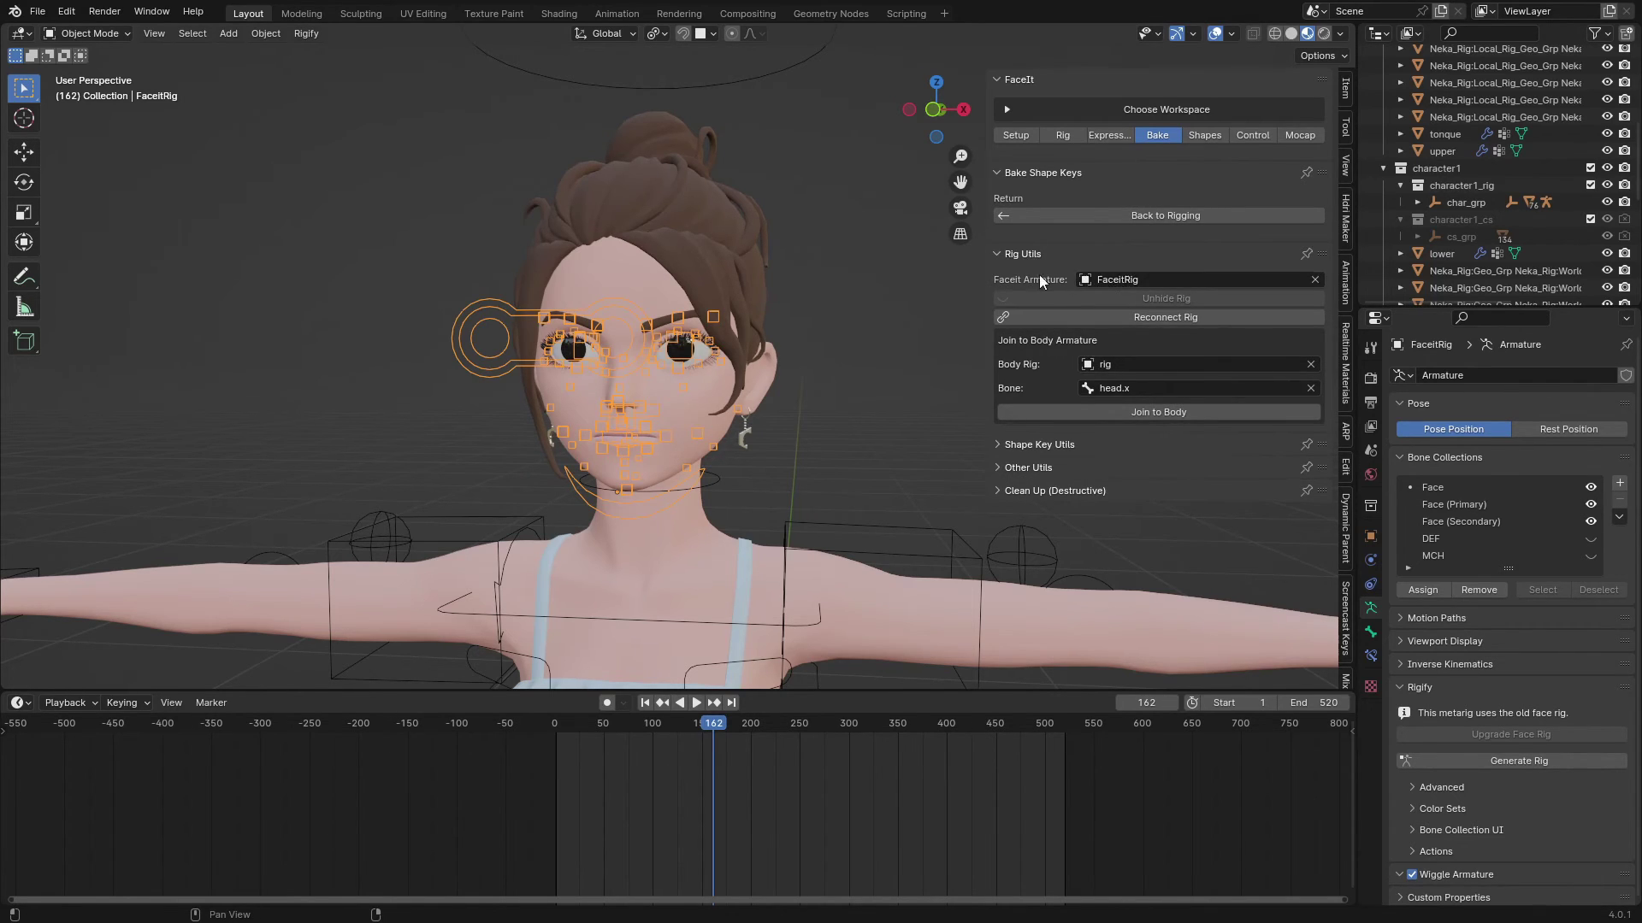
left_click(1131, 280)
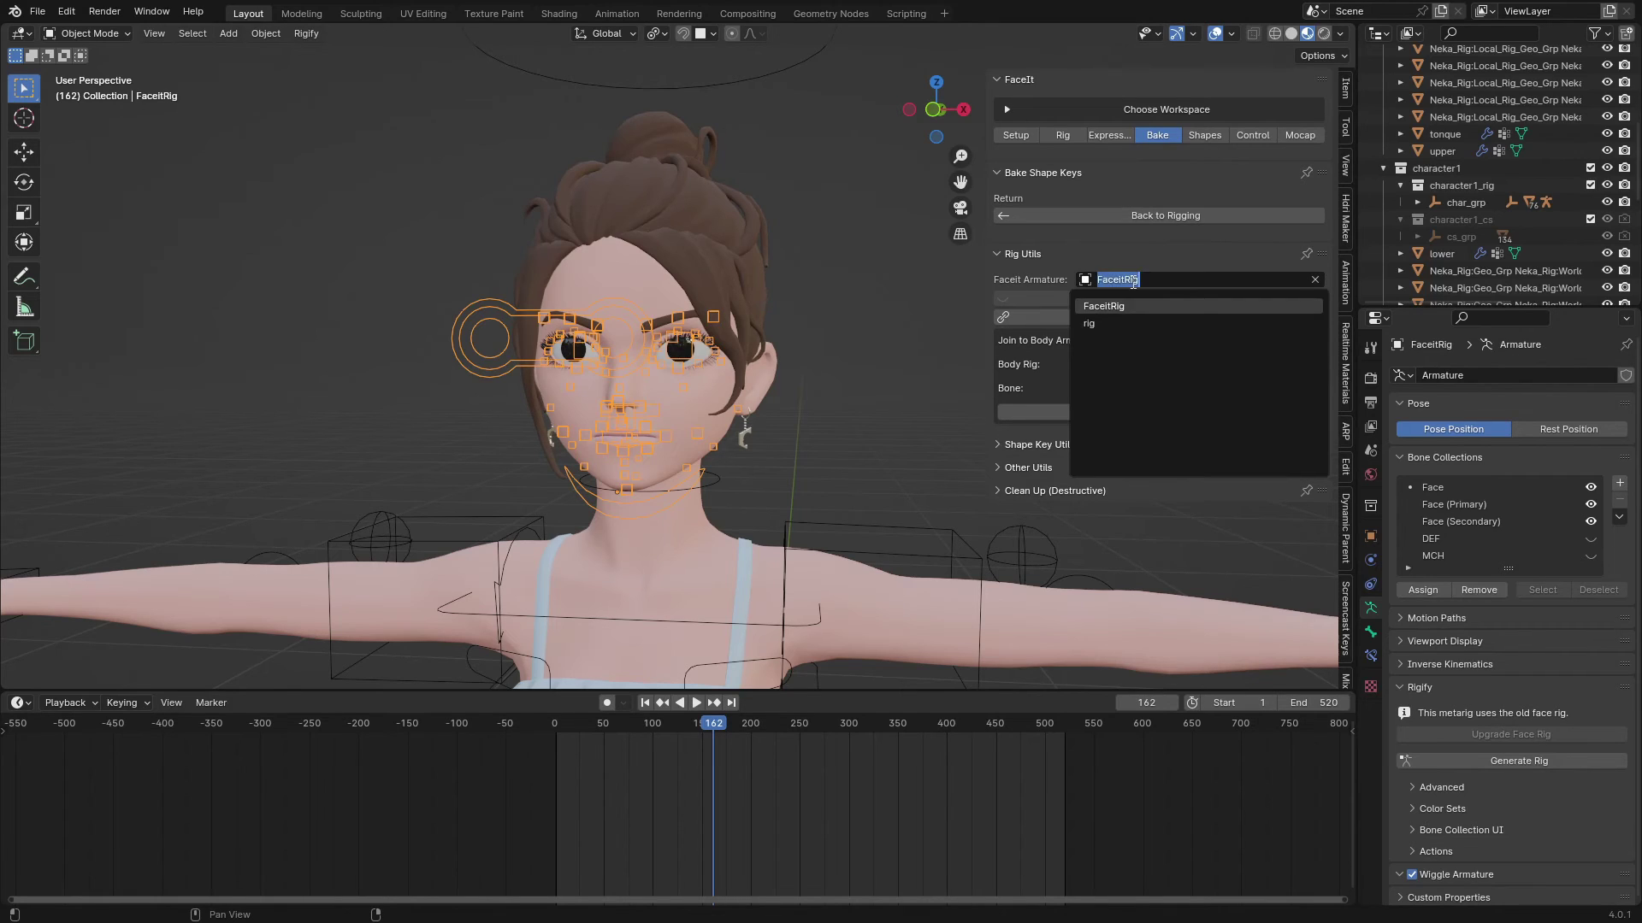
left_click(1103, 306)
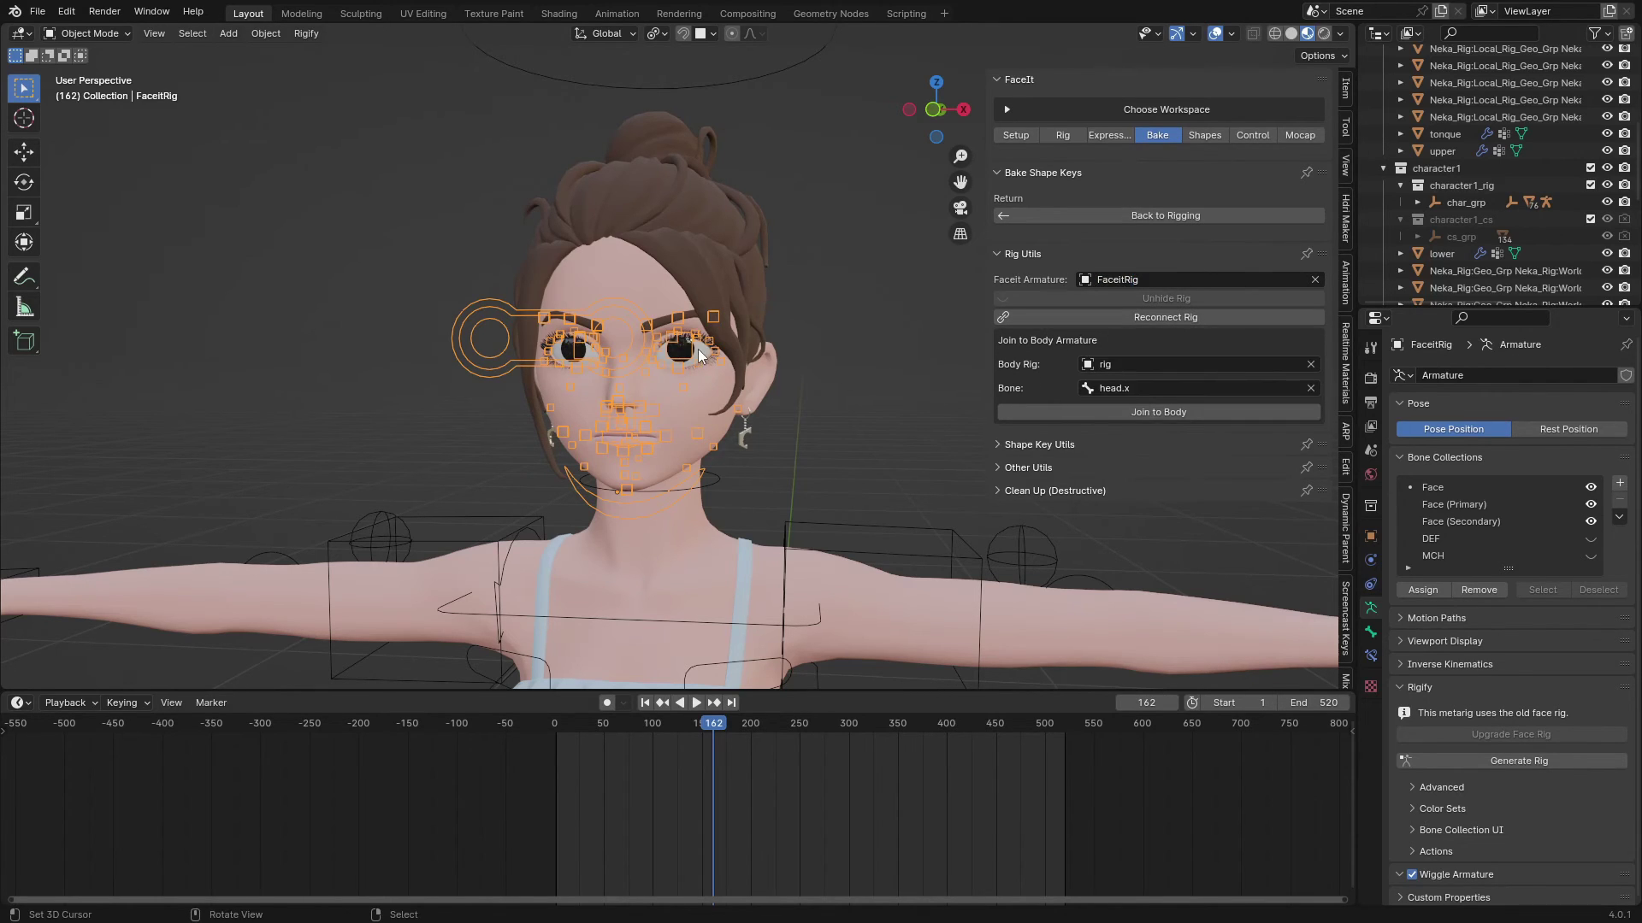
left_click(1116, 364)
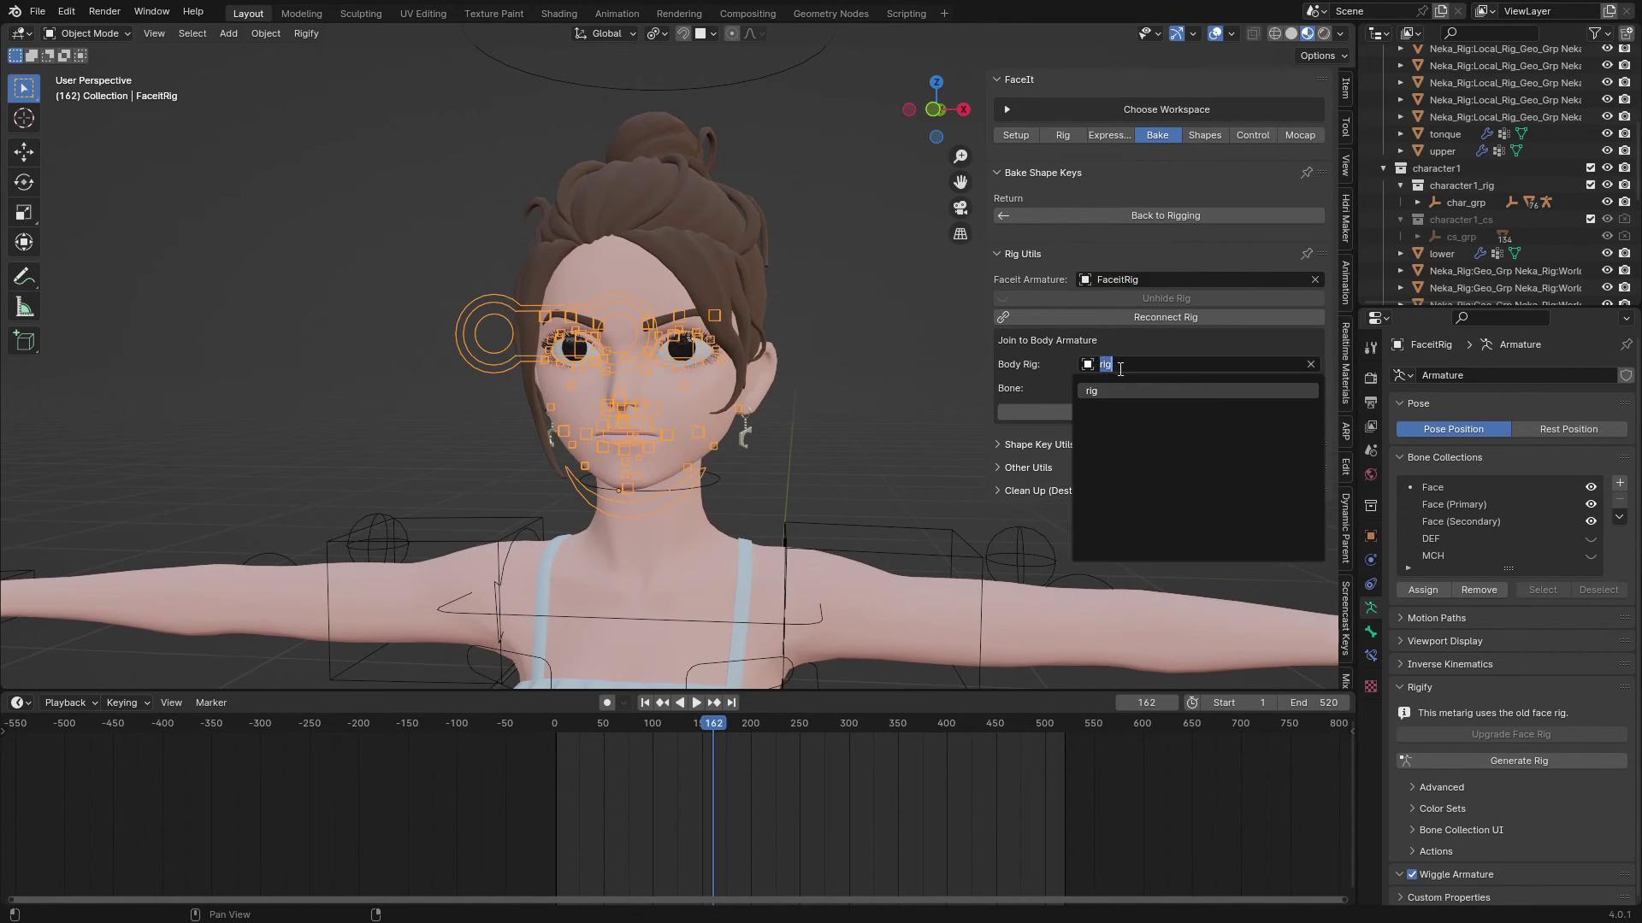
left_click(1091, 393)
Select the body rig, check its head control's bone name in Pose Mode, and save the file
left_click(815, 553)
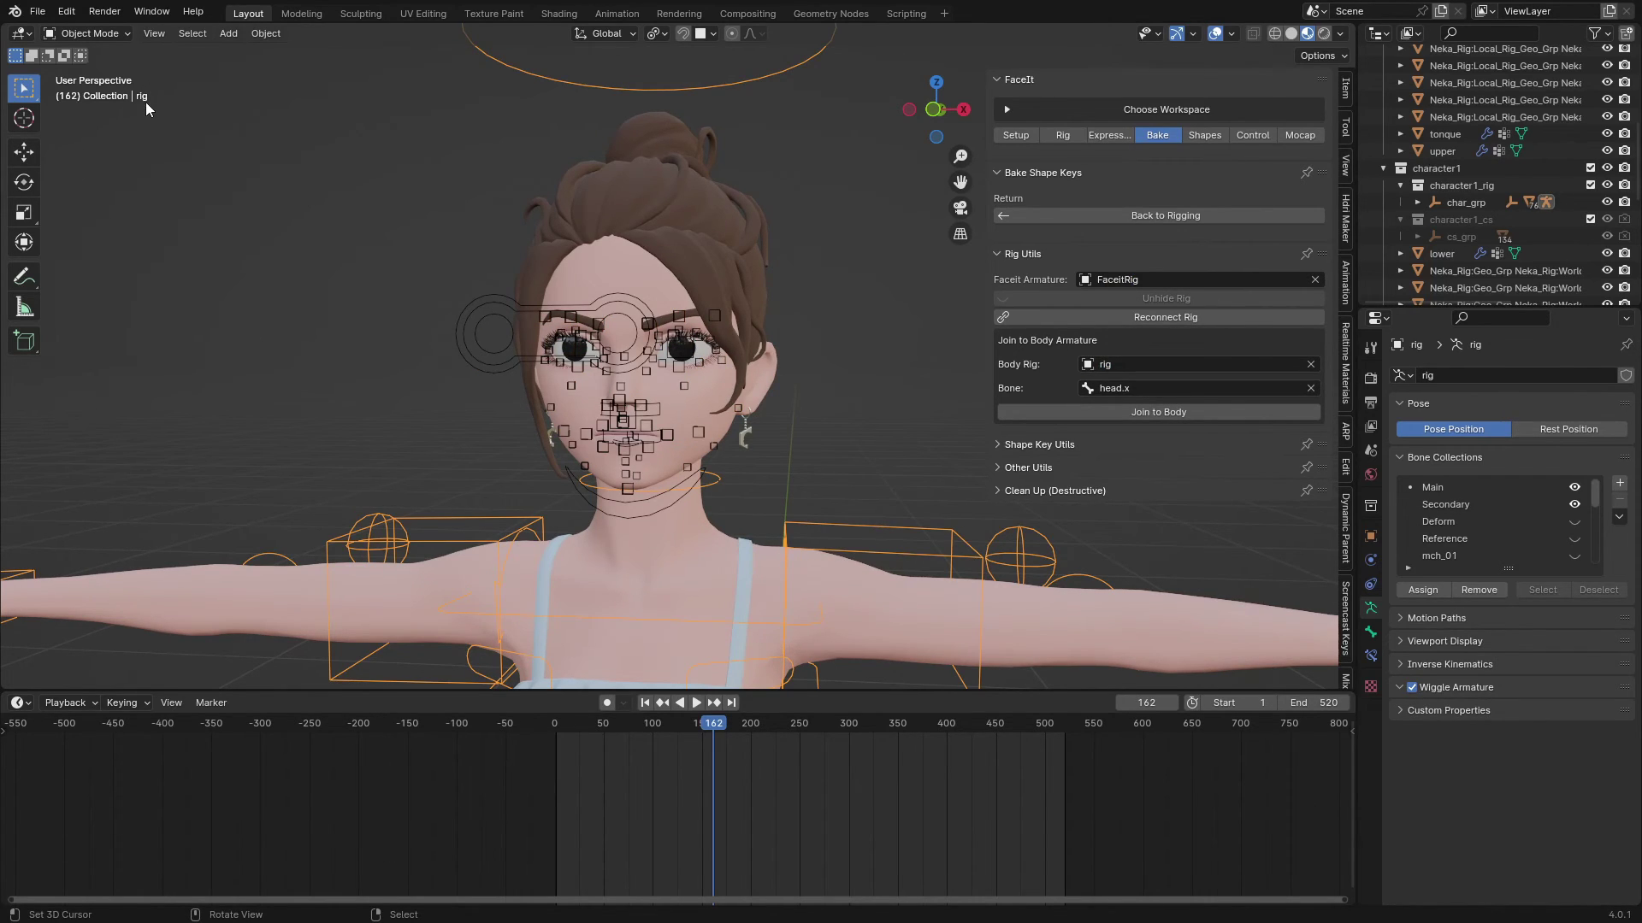
left_click(1157, 367)
left_click(1103, 388)
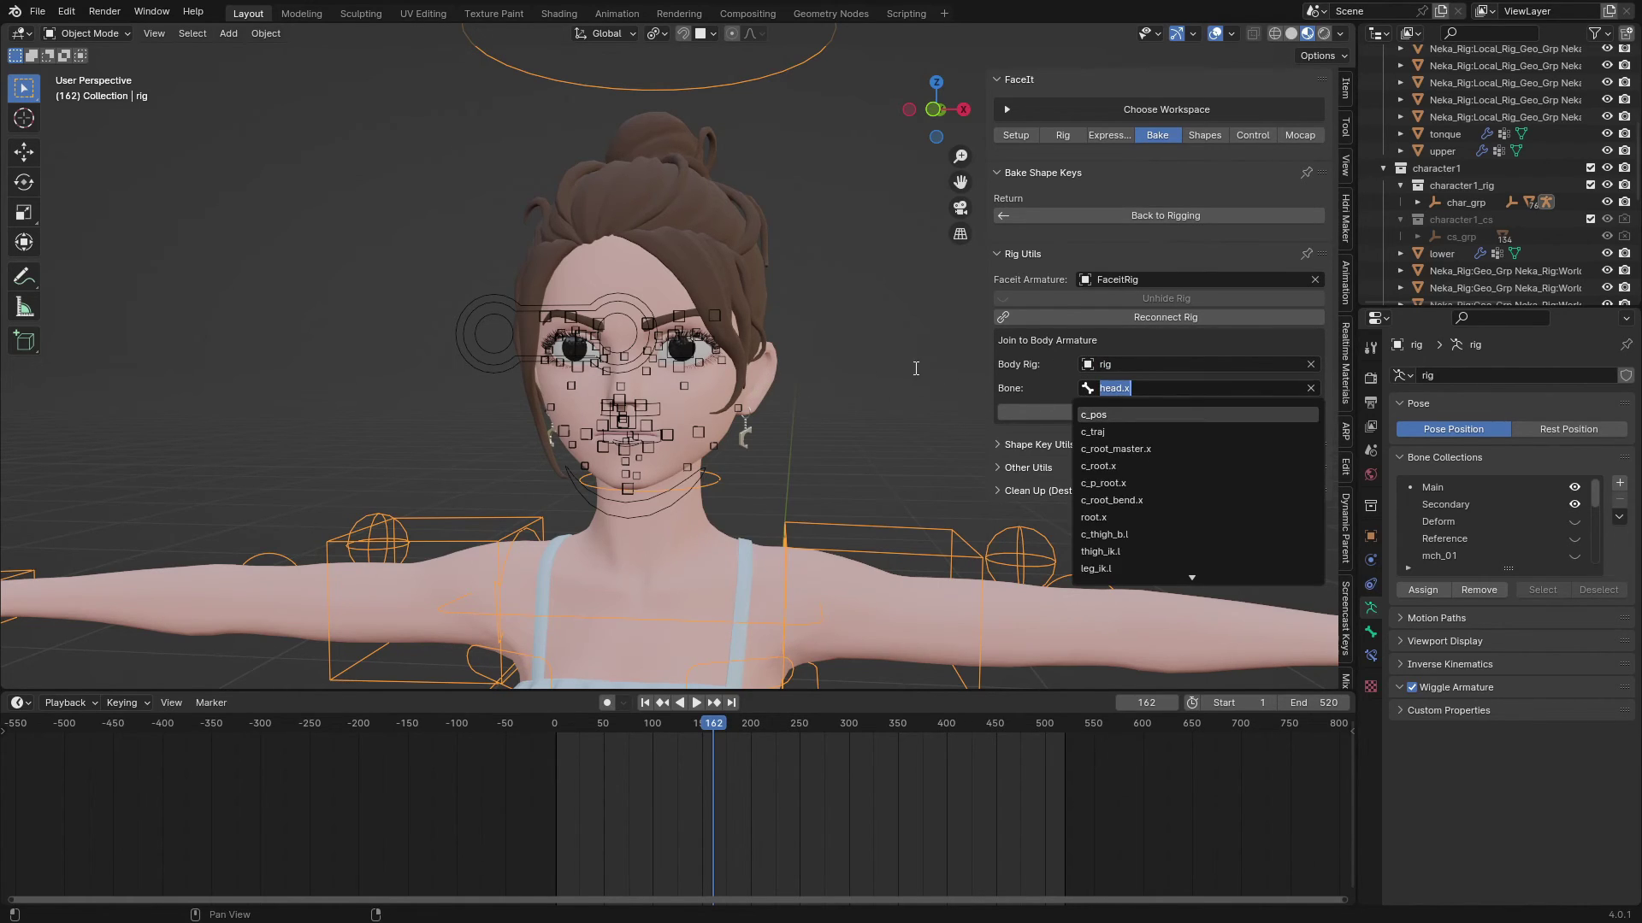
scroll(767, 208, "down", 4)
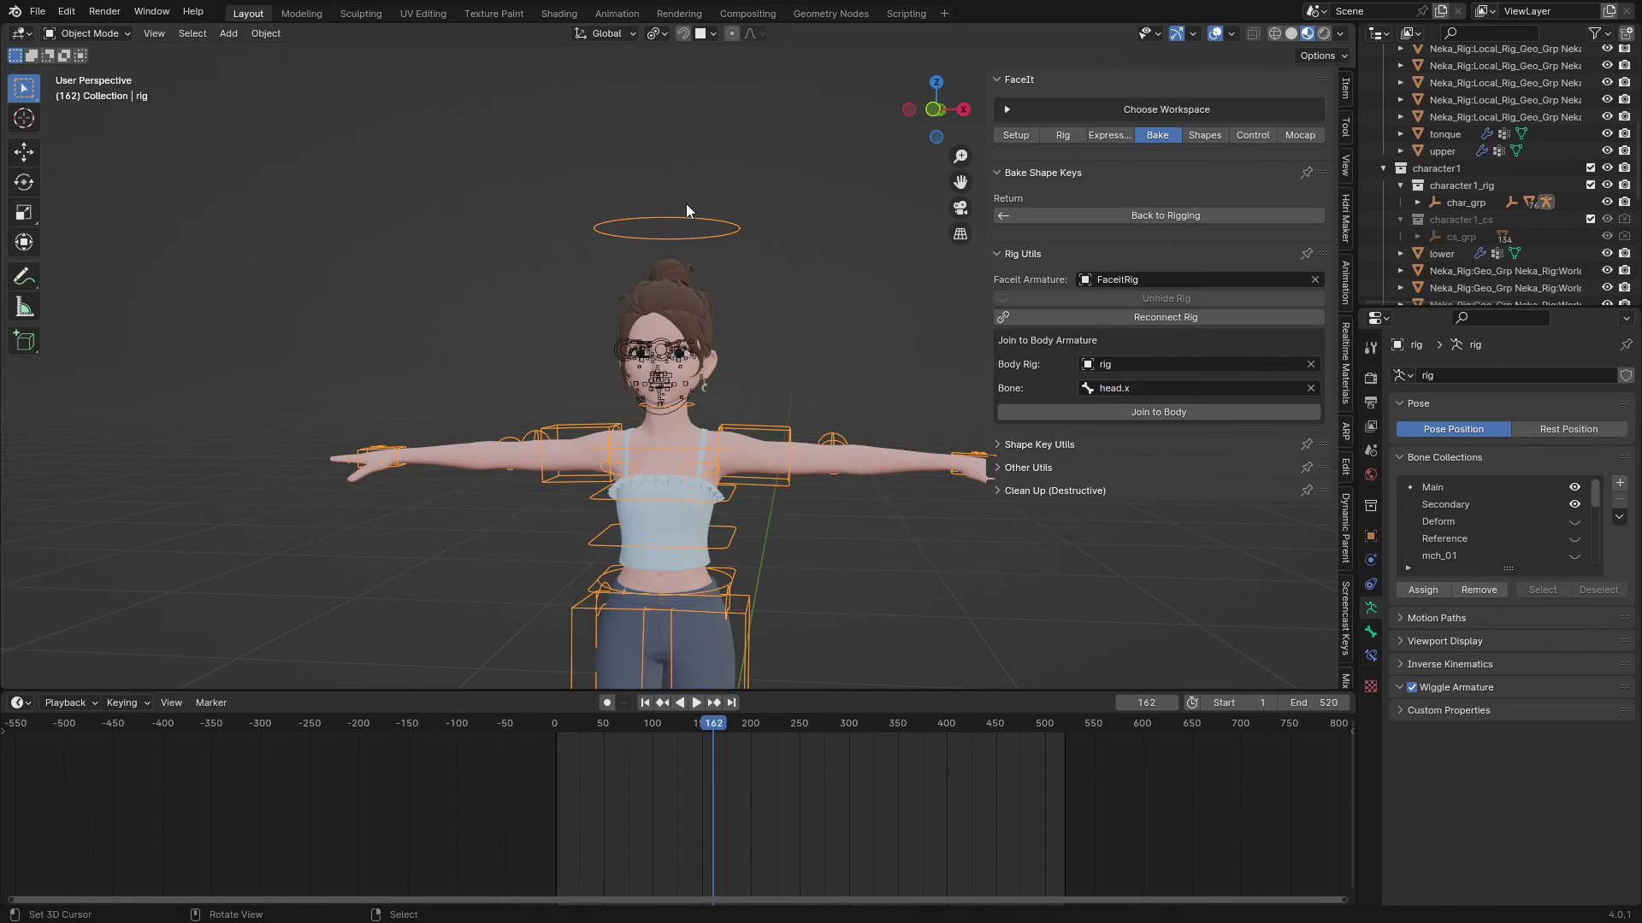
left_click(120, 35)
left_click(120, 84)
left_click(598, 229)
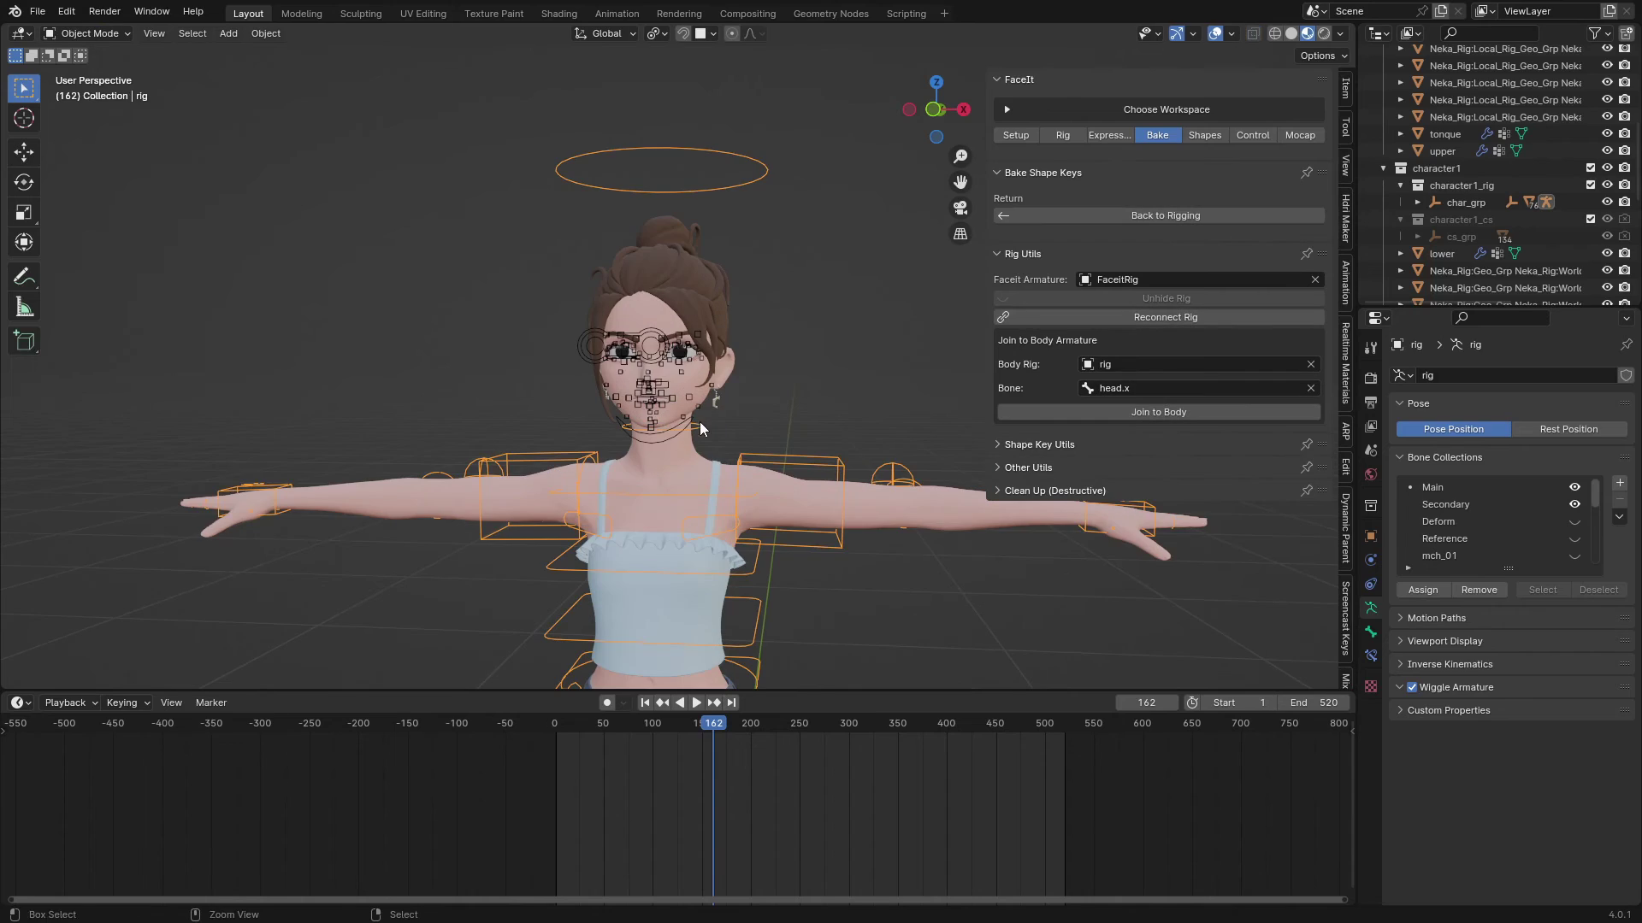
key("ctrl+s")
Join FaceitRig to the body rig at bone c_head.x with Merge Faceit Weights, Tag Custom and Use Armature Modifier for Baking
left_click(1125, 389)
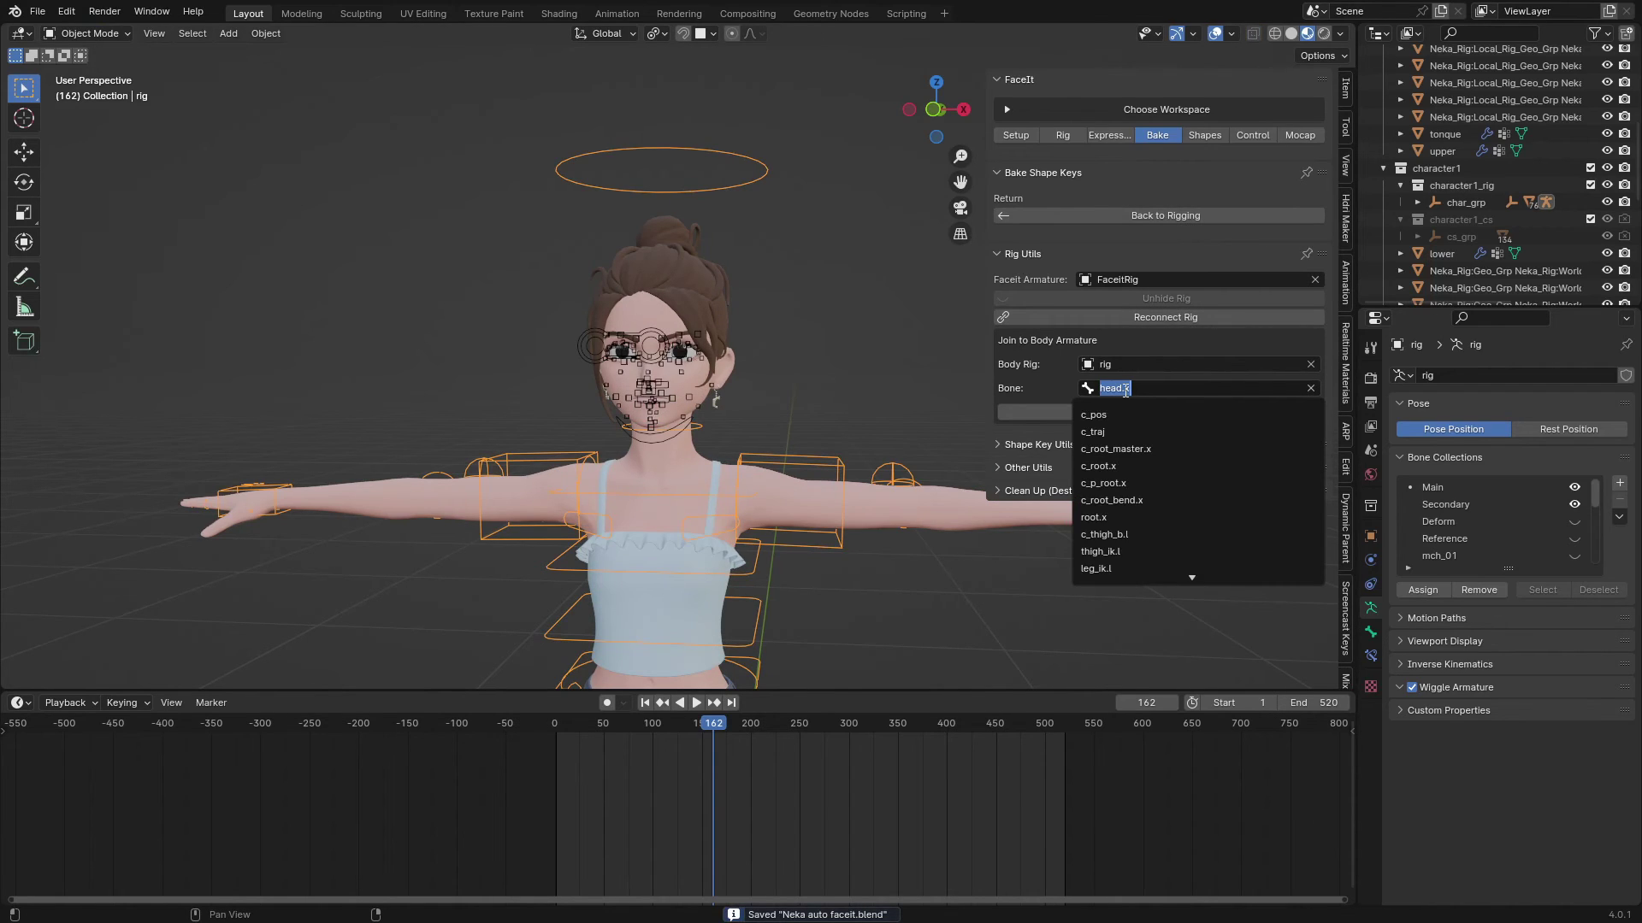
type("hea")
left_click(1114, 432)
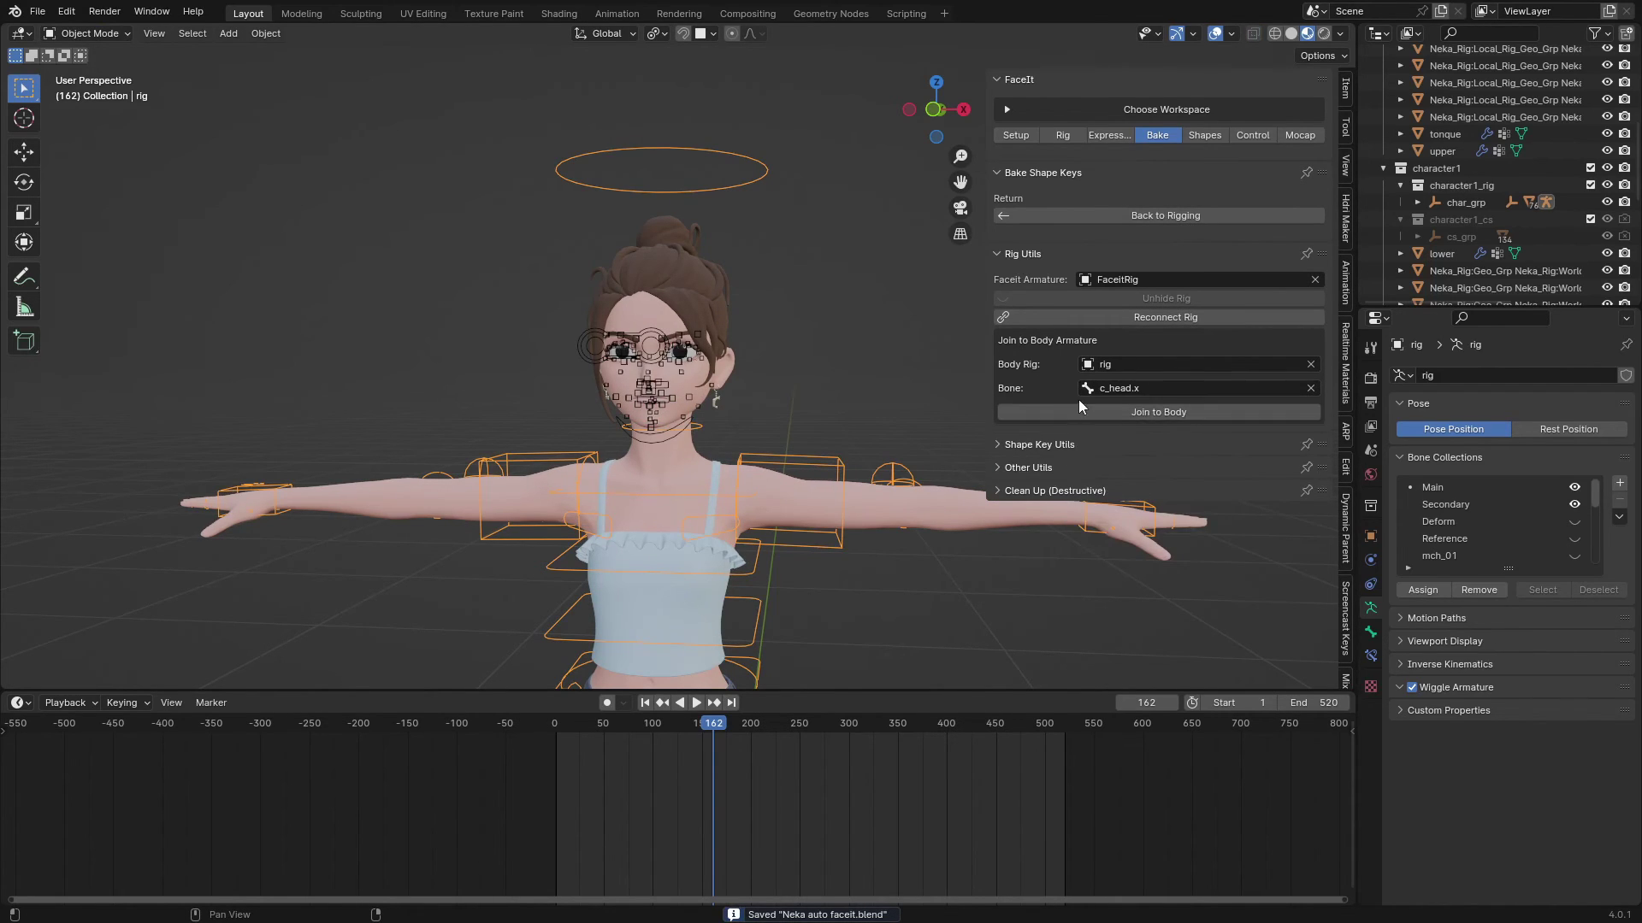
left_click(1122, 413)
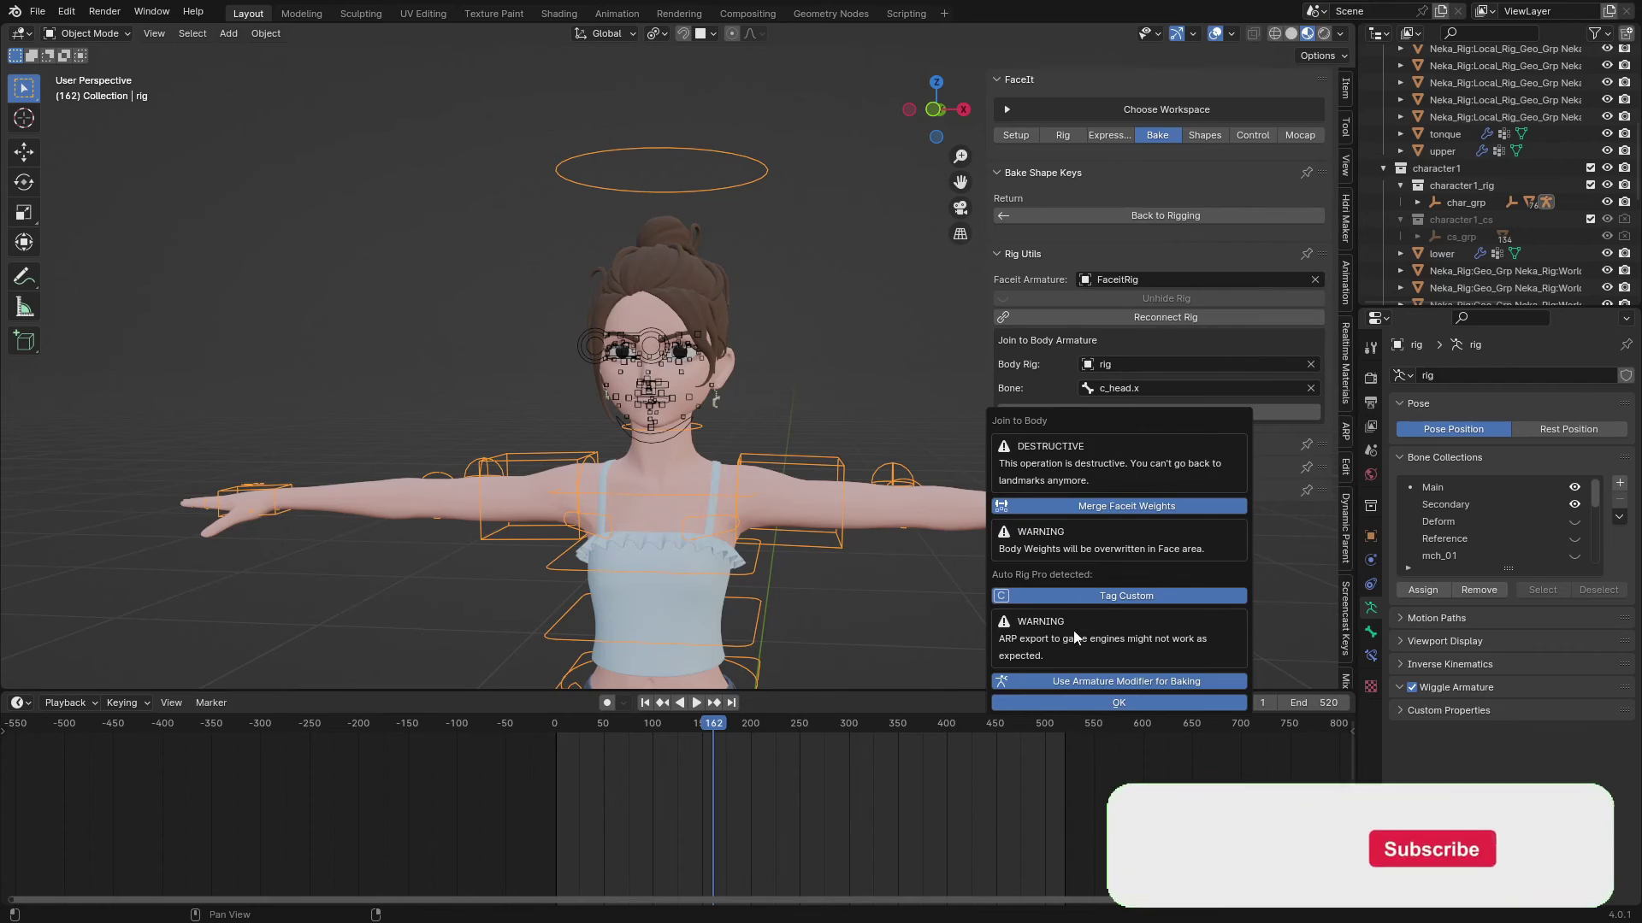
left_click(1086, 700)
Test-move the combined rig as one object and switch it to Pose Mode
middle_click_drag(807, 362, 759, 444)
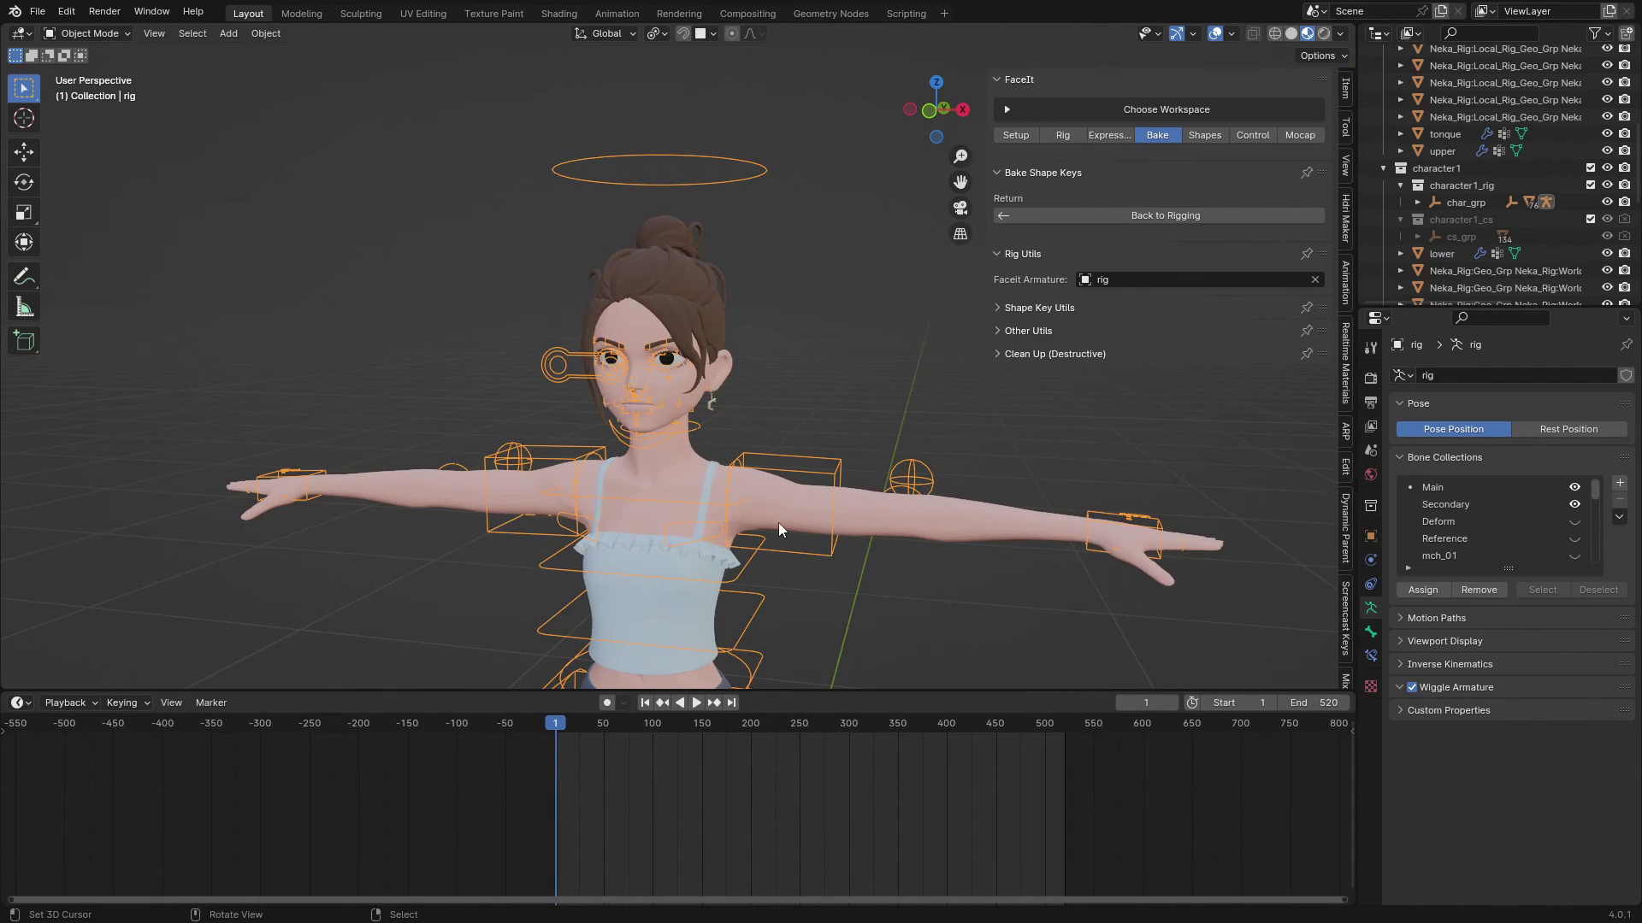
key("g")
right_click(757, 409)
left_click(106, 36)
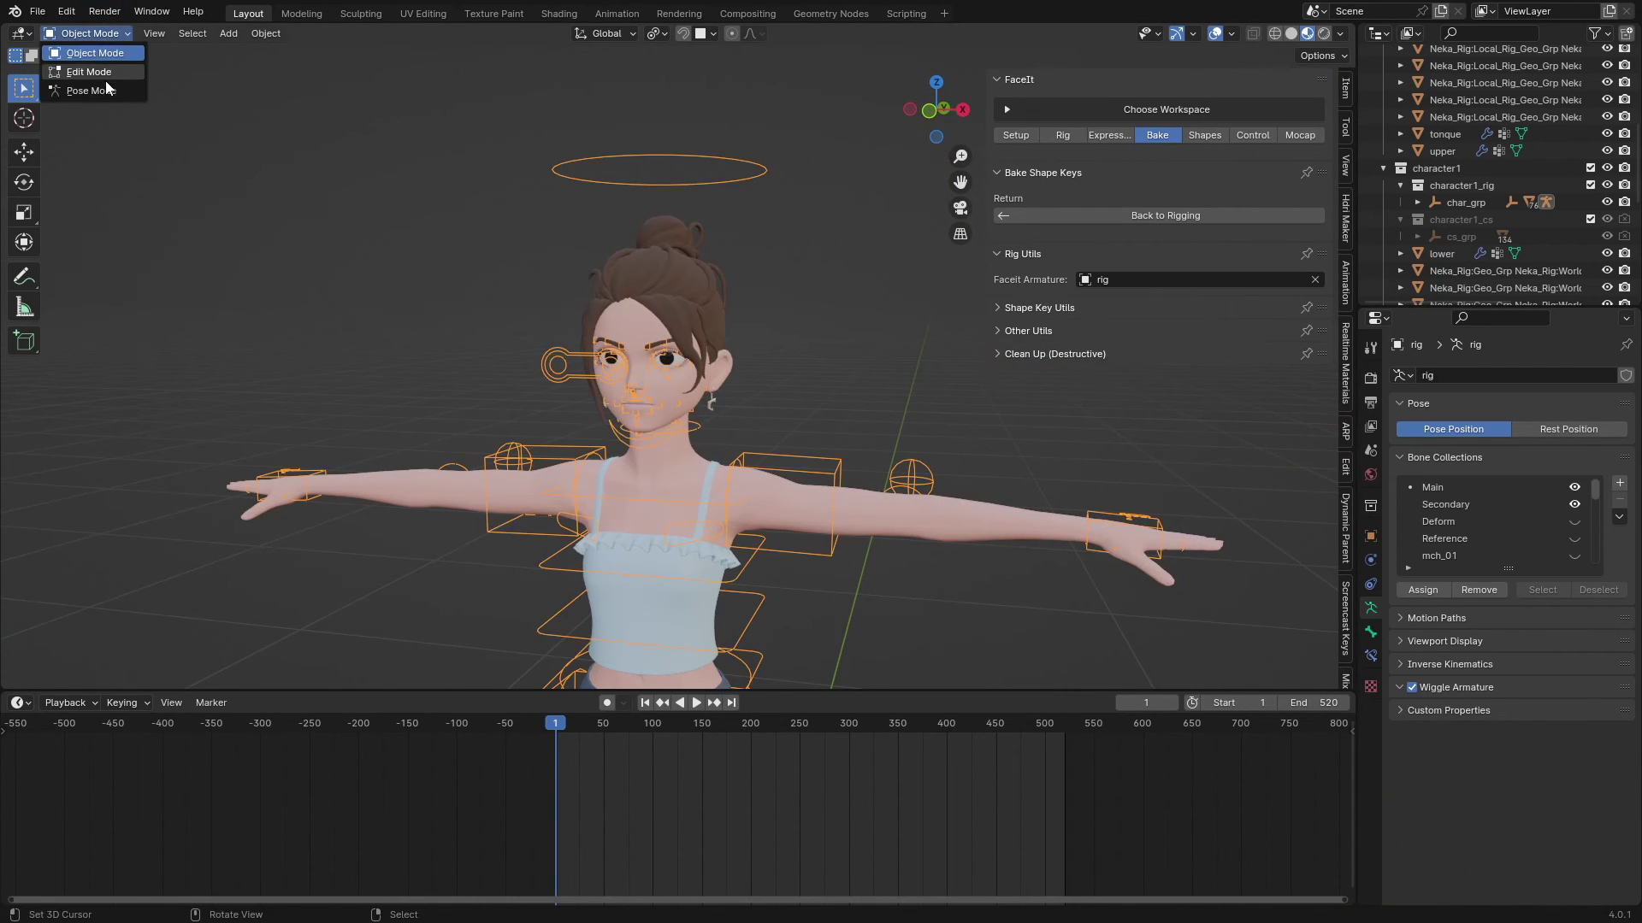
left_click(96, 93)
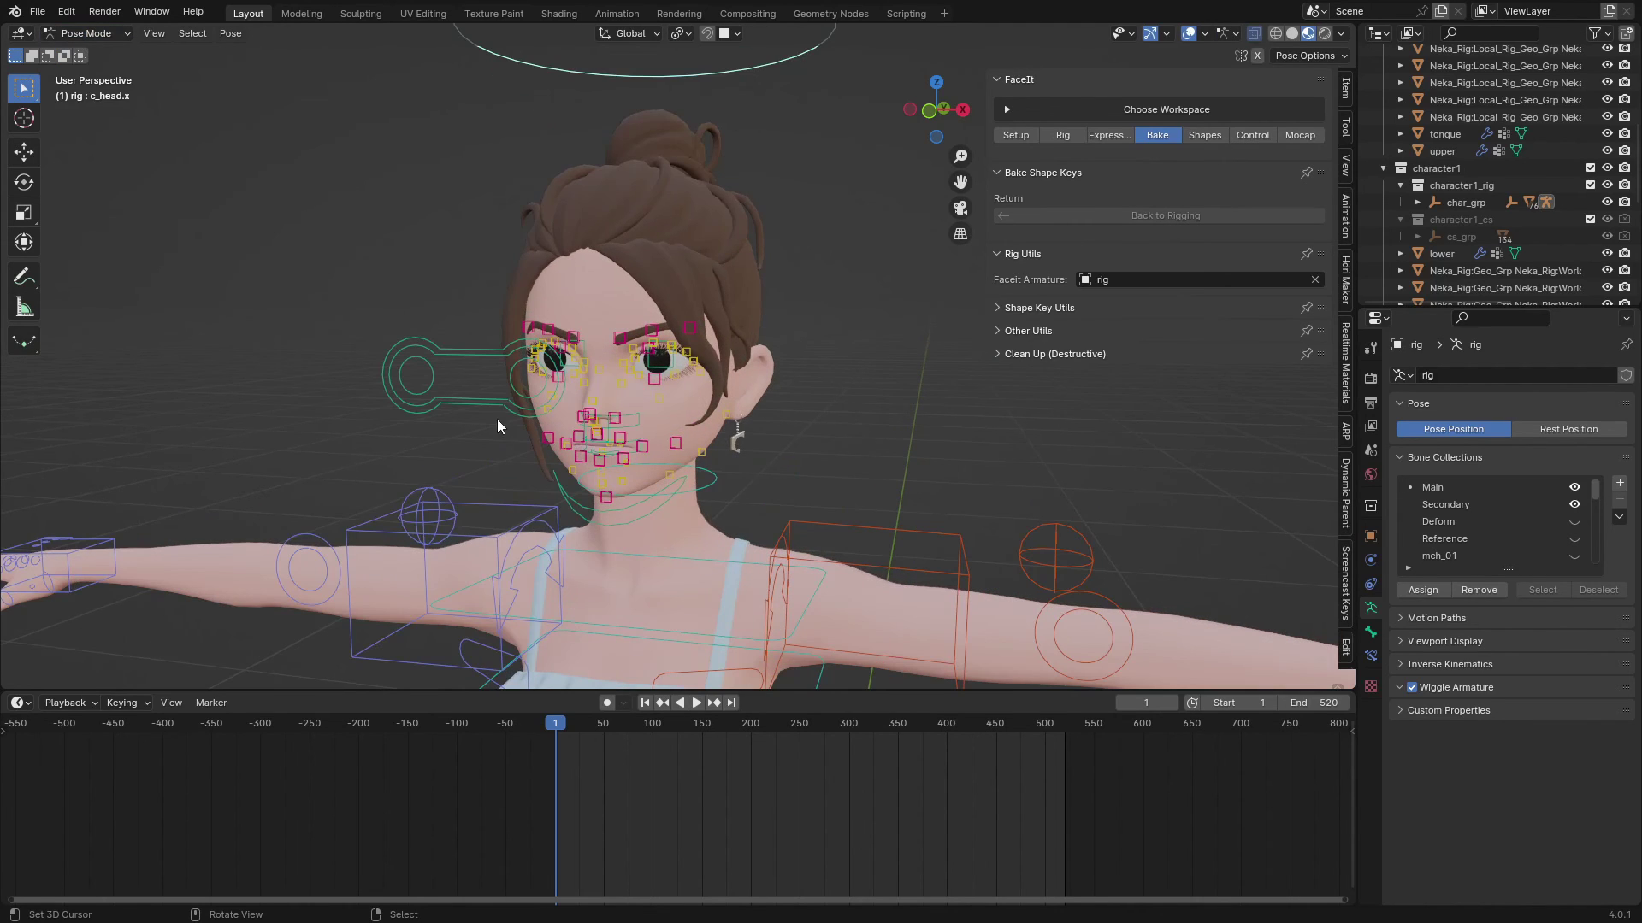
Test the body controls by moving the left foot IK control and rotating the root control c_root.x
key("g")
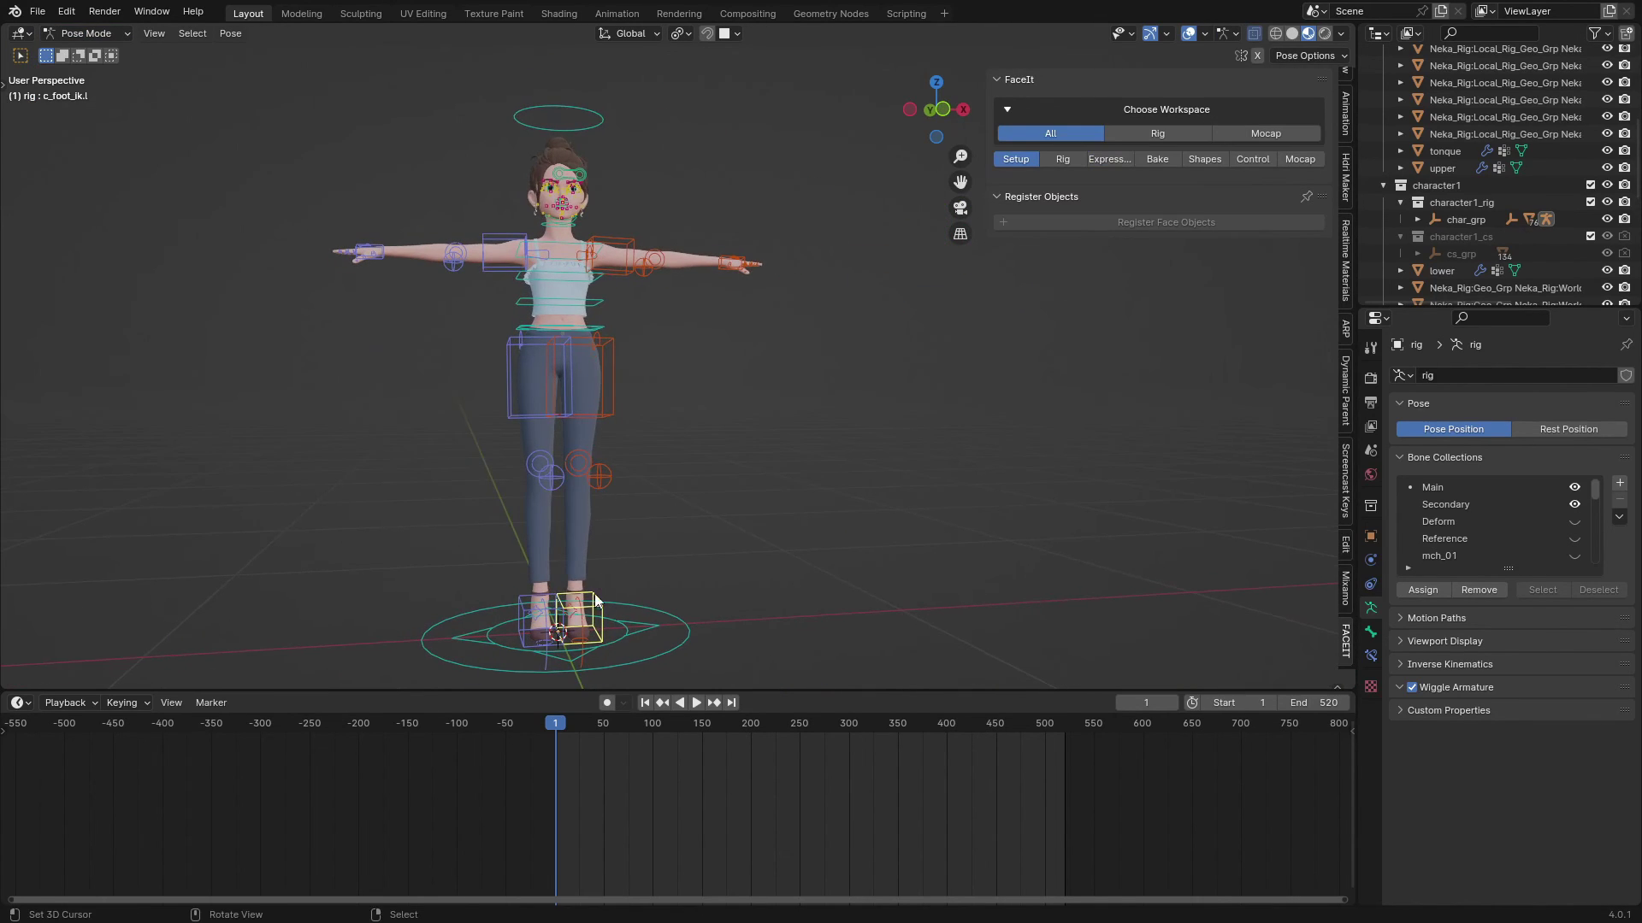
key("g")
key("Escape")
middle_click_drag(626, 419, 563, 451)
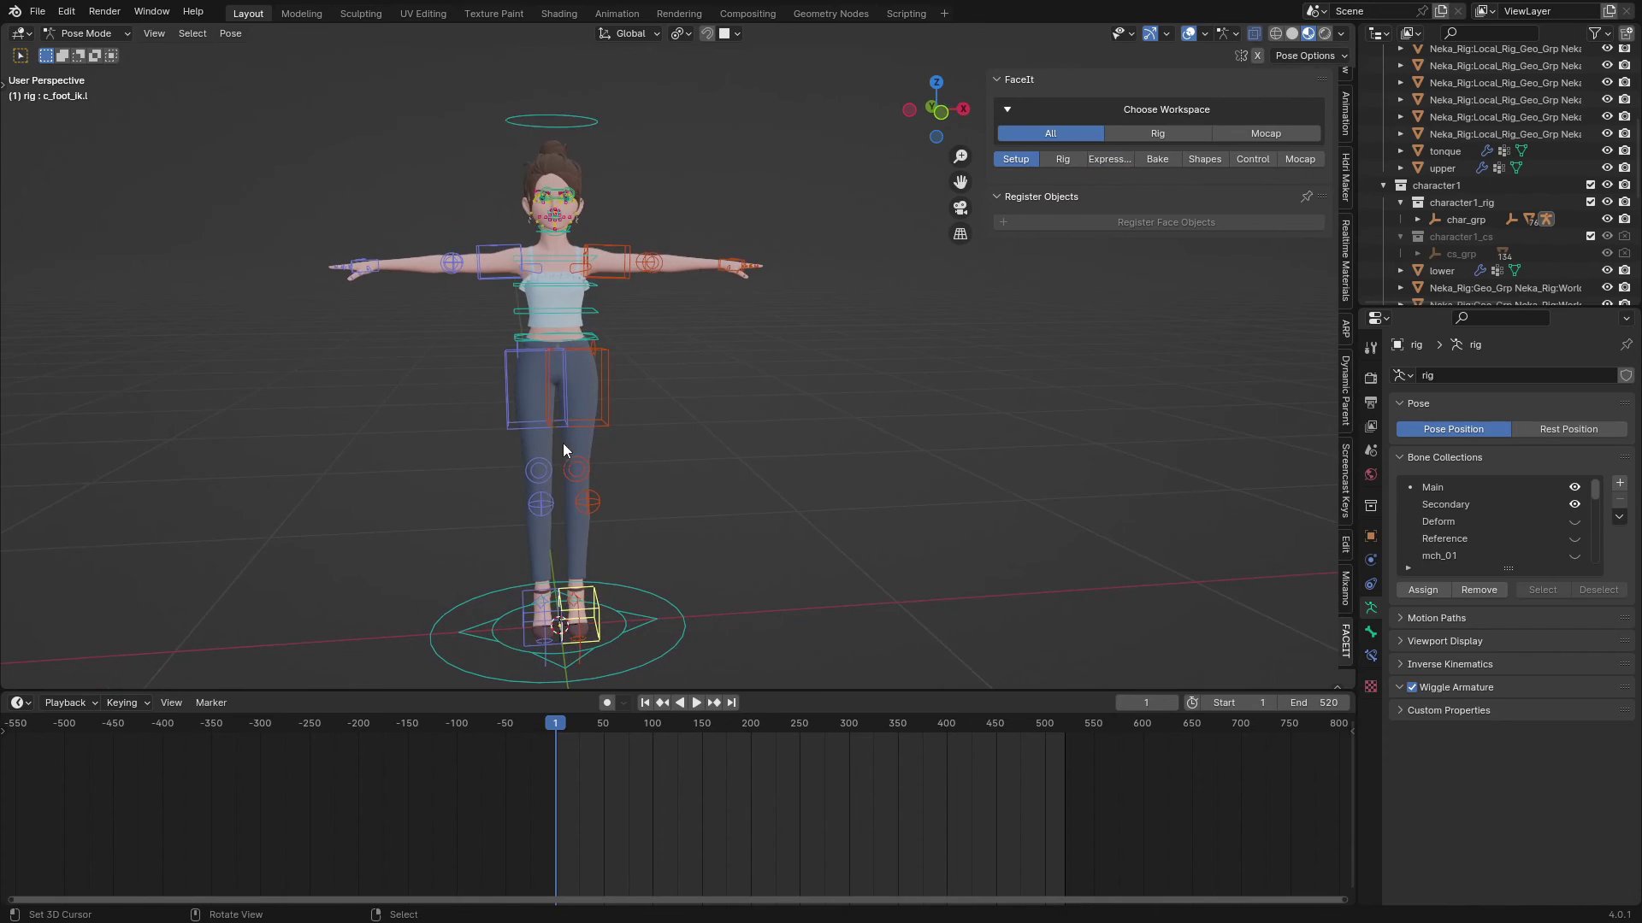
left_click(576, 342)
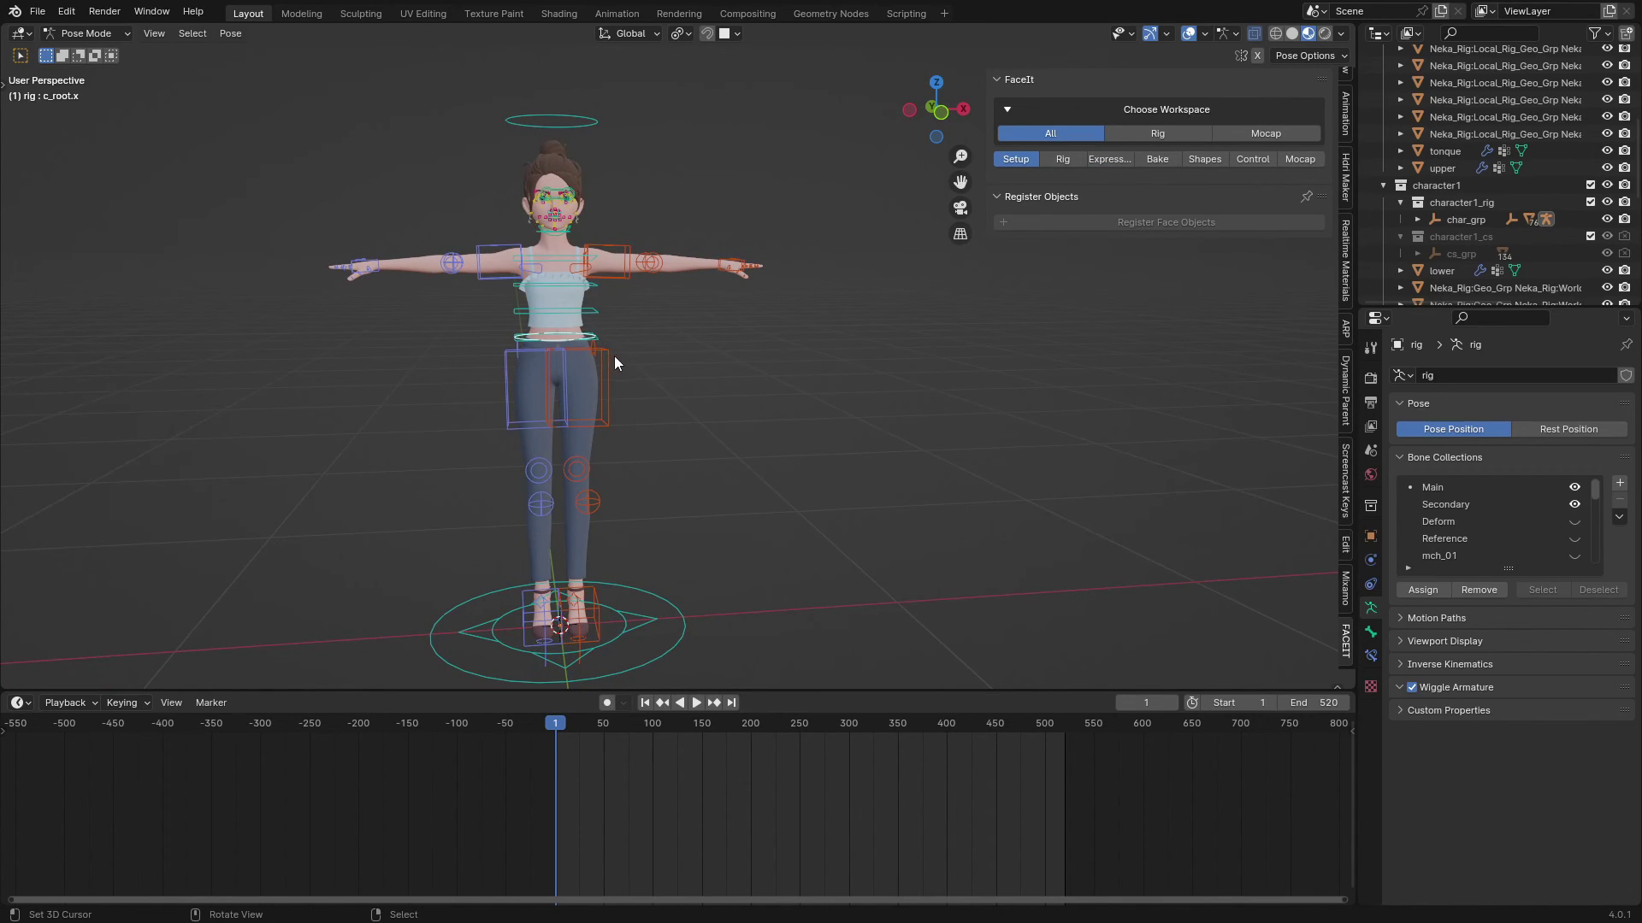
key("r")
right_click(598, 505)
Rotate the jaw_master control about the global X axis to open the mouth
scroll(608, 342, "up", 3)
middle_click_drag(565, 248, 685, 419, "shift")
scroll(589, 301, "down", 2)
key("r")
key("x")
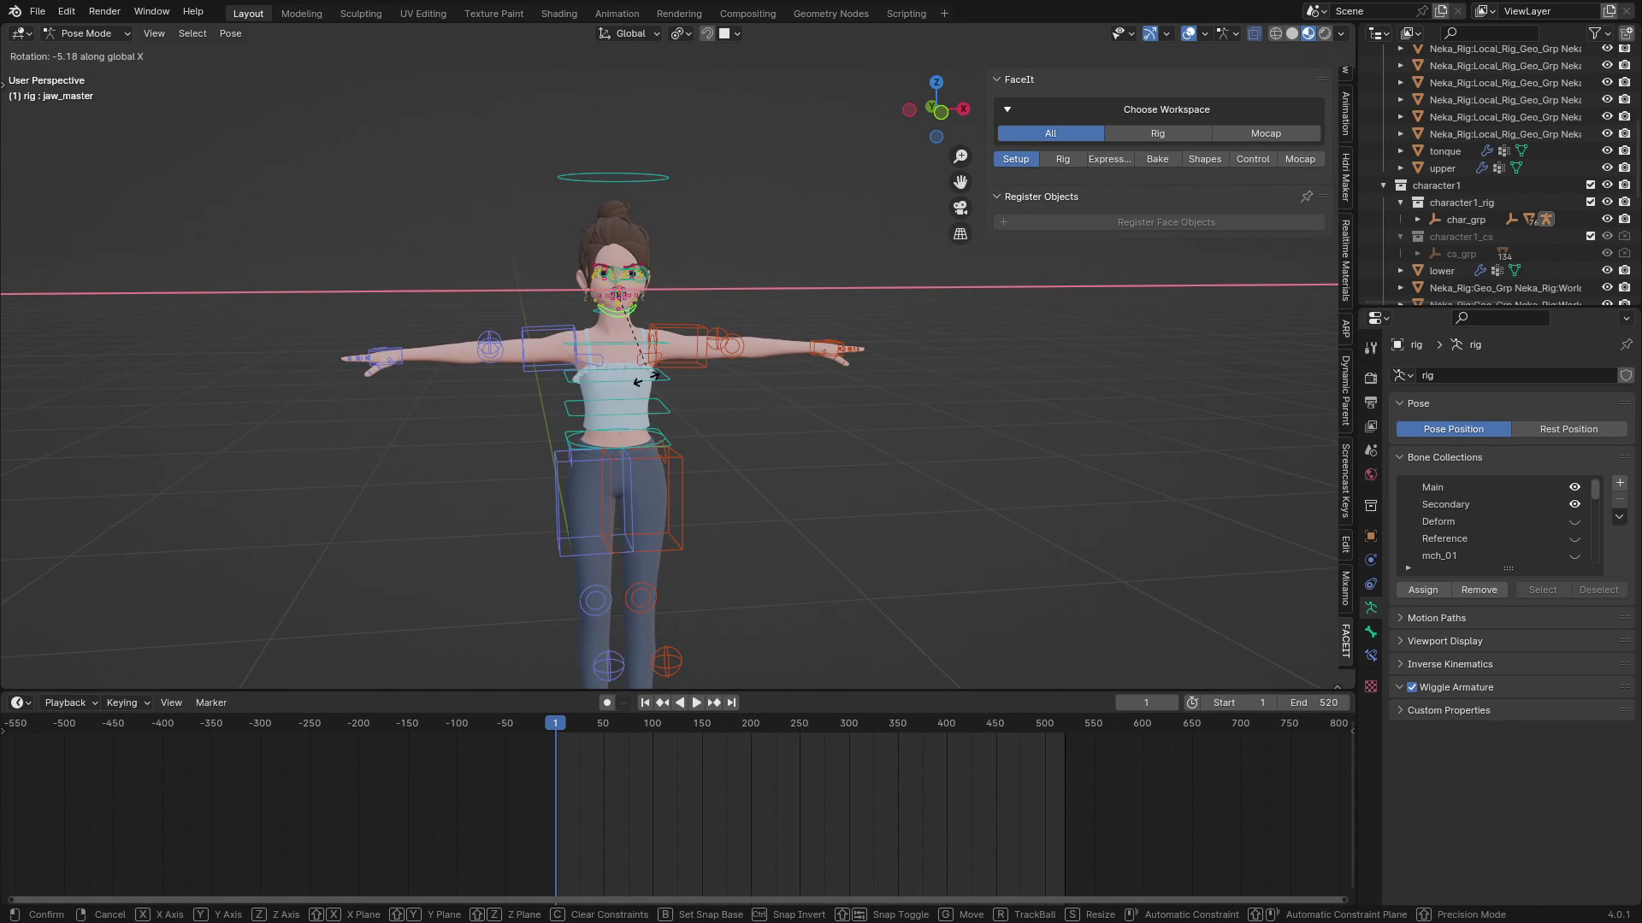
left_click(607, 435)
Try moving the left hand IK control to check that the arm follows the combined rig
scroll(684, 394, "down", 4)
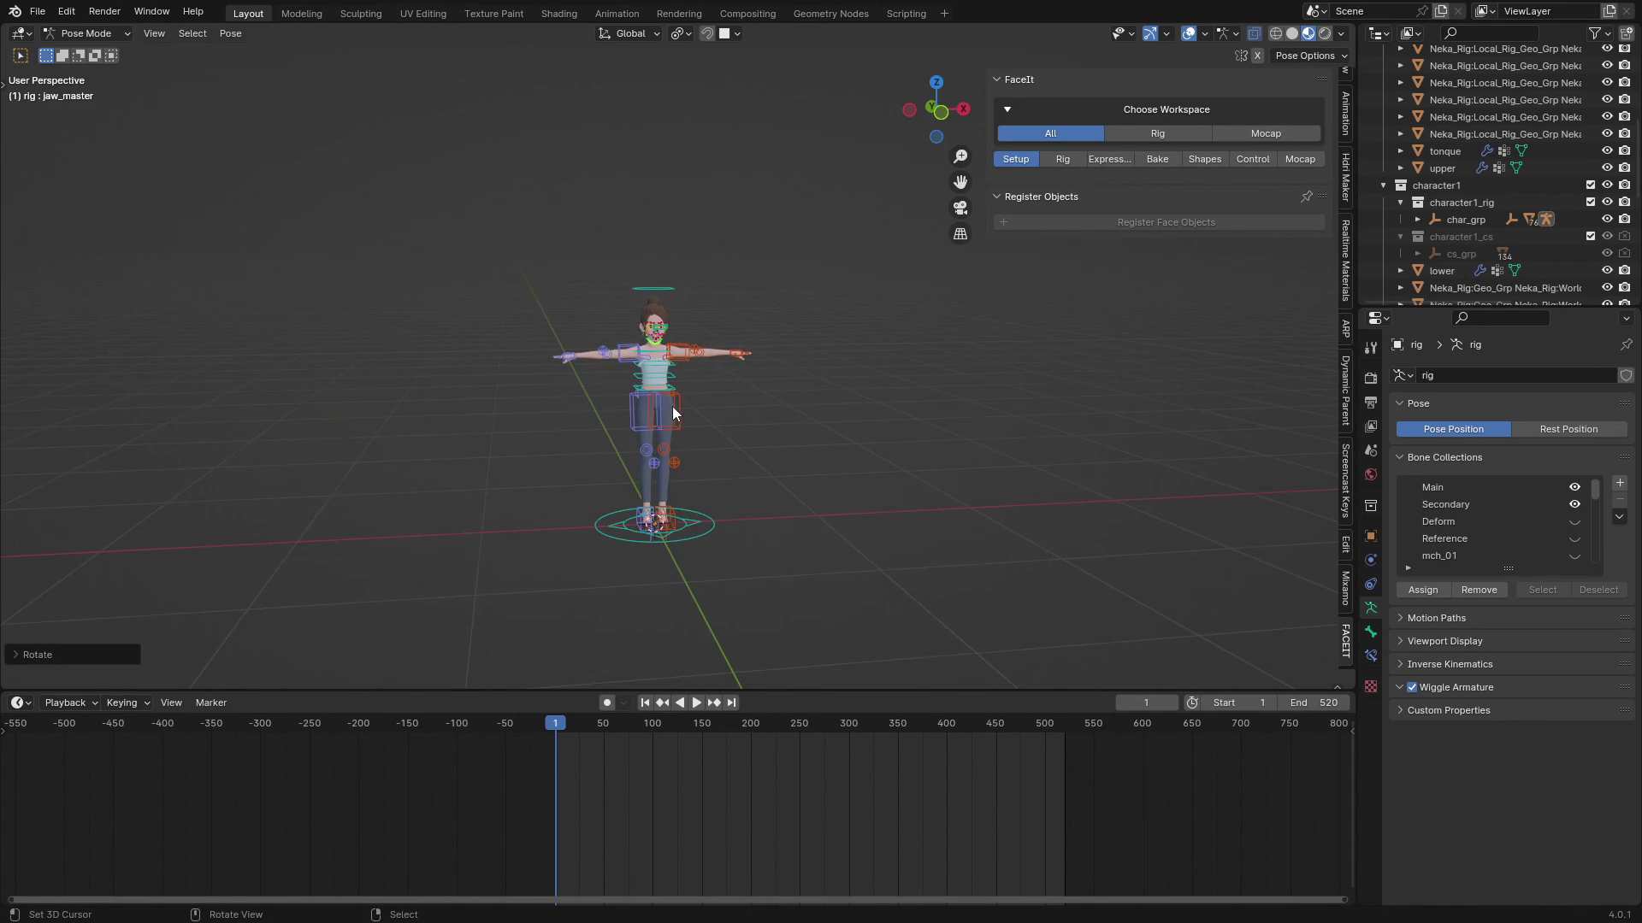
scroll(757, 361, "up", 5)
right_click(848, 345)
middle_click_drag(847, 392, 828, 382)
key("g")
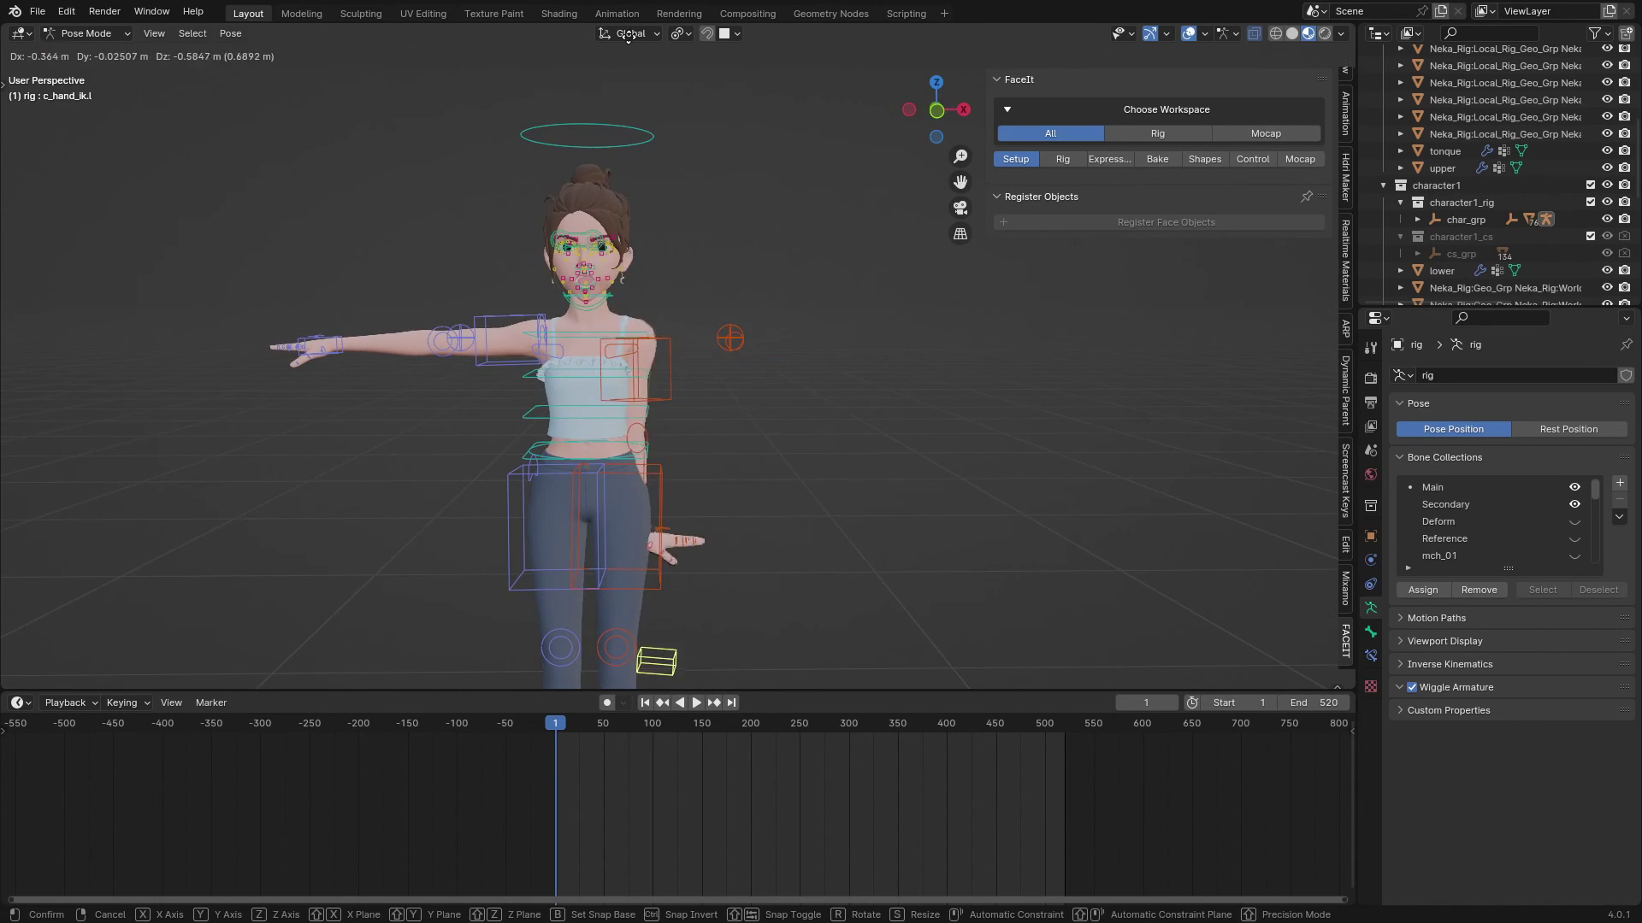
right_click(770, 411)
Test the face controls around the mouth by moving several of them in the combined rig
scroll(489, 344, "up", 8)
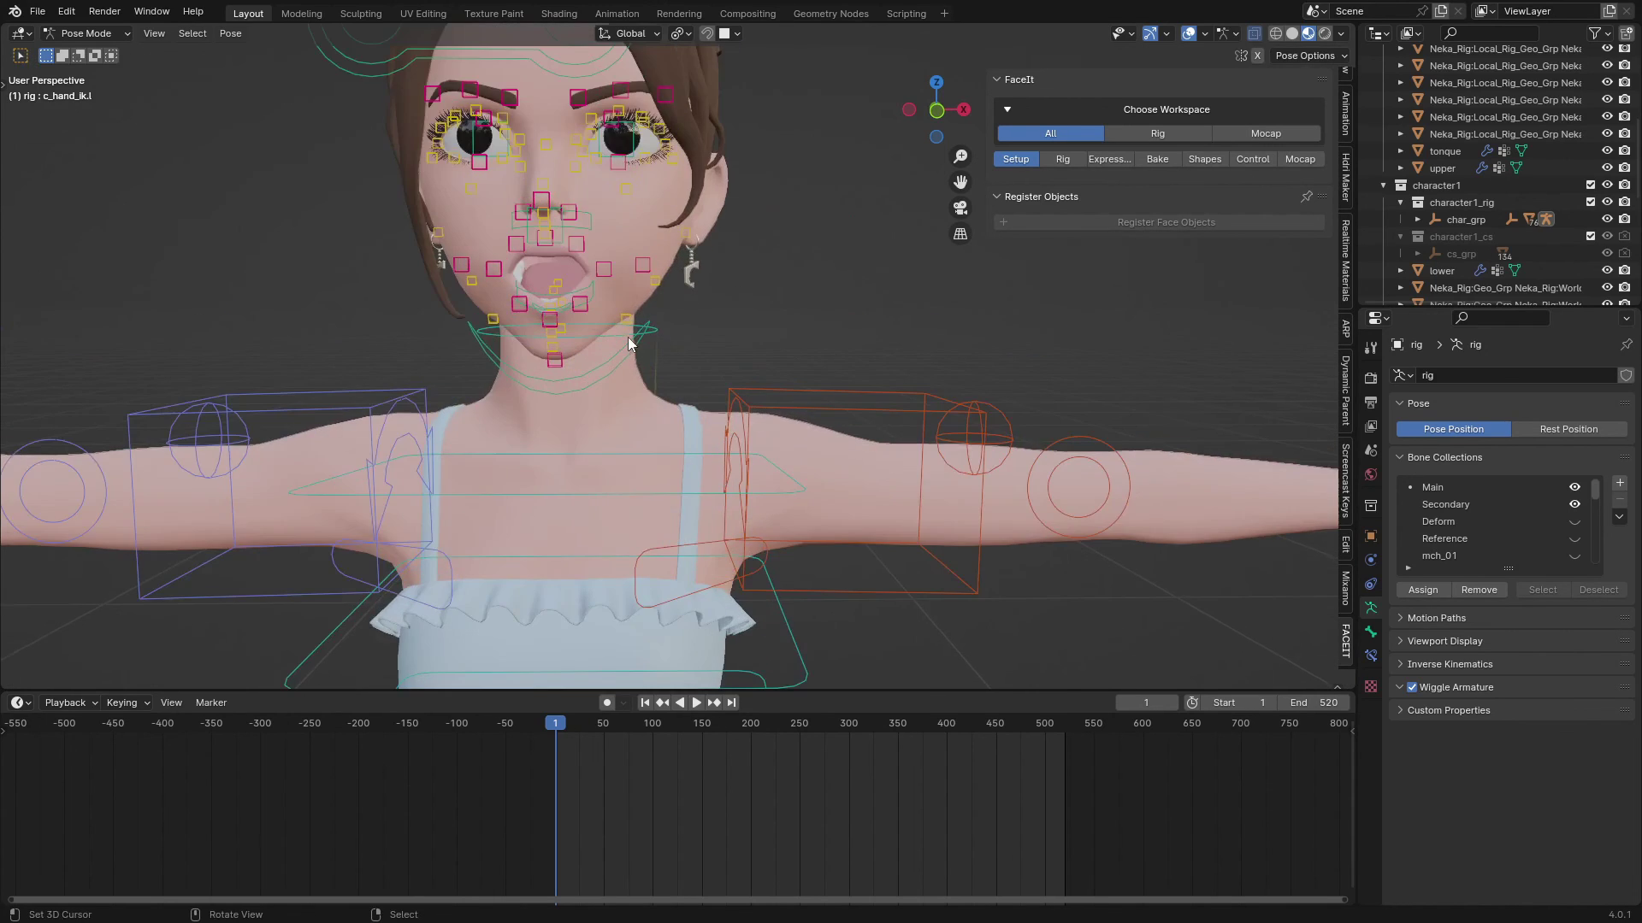
middle_click_drag(488, 339, 467, 351)
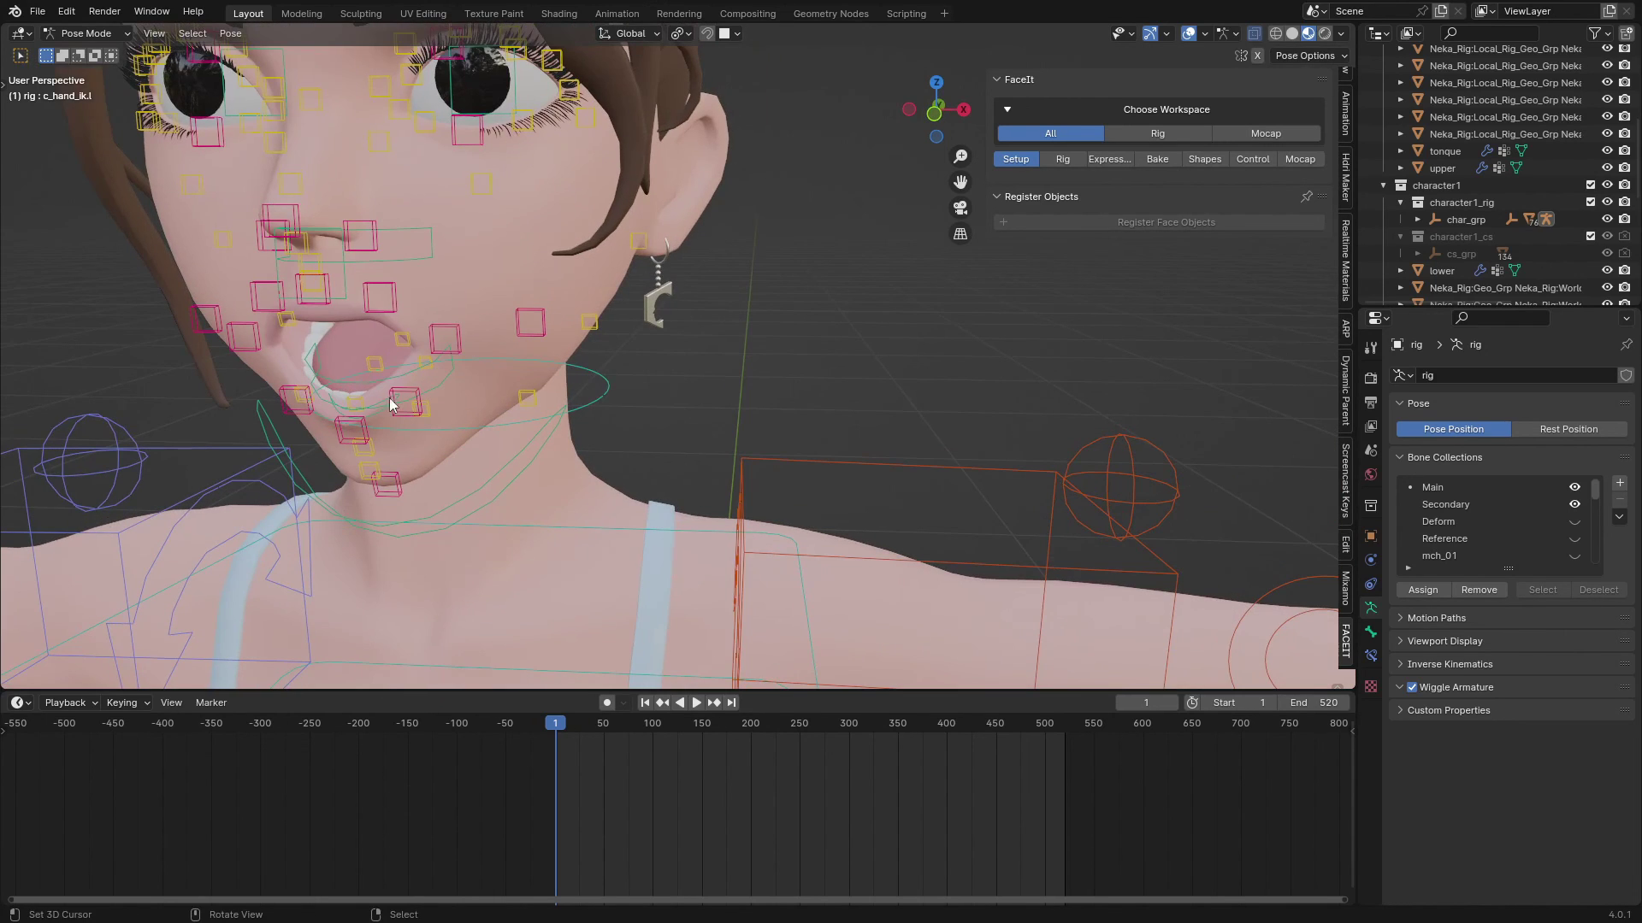
right_click(376, 415)
scroll(396, 418, "down", 5)
middle_click_drag(466, 427, 560, 370)
key("g")
left_click(333, 425)
key("g")
left_click(534, 382)
key("g")
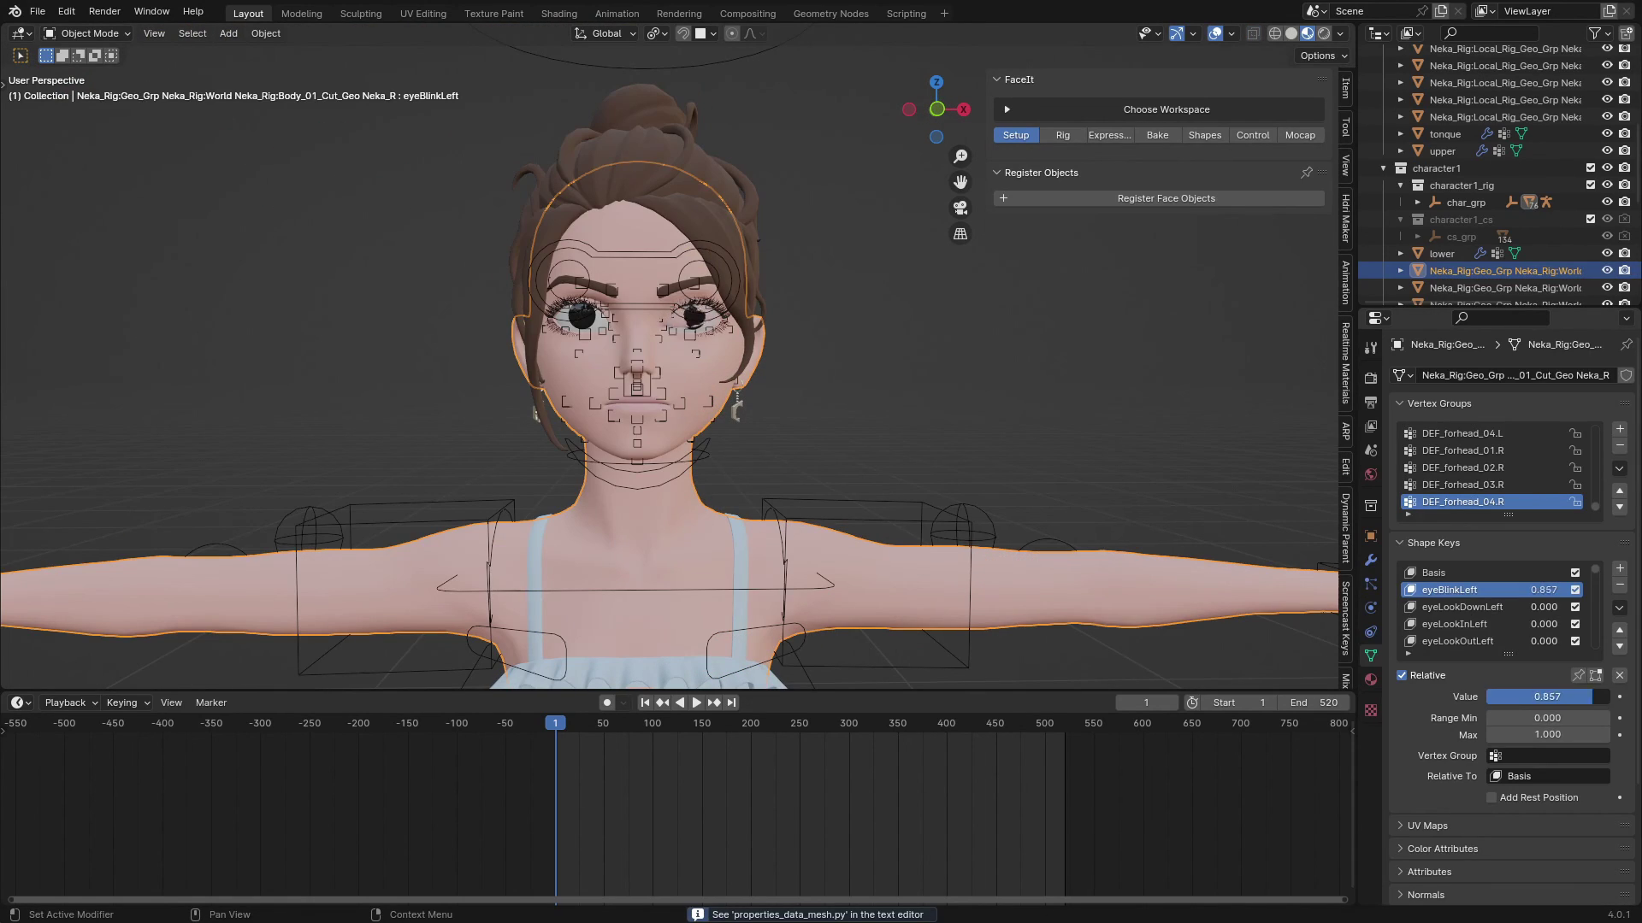
Set the body mesh's eyeBlinkLeft shape key to 1.000 and inspect the left eyelid up close
mouse_move(1548, 697)
left_mouse_down()
mouse_move(1522, 697)
mouse_move(1573, 697)
left_mouse_up()
scroll(876, 396, "up", 2)
middle_click_drag(875, 396, 813, 412)
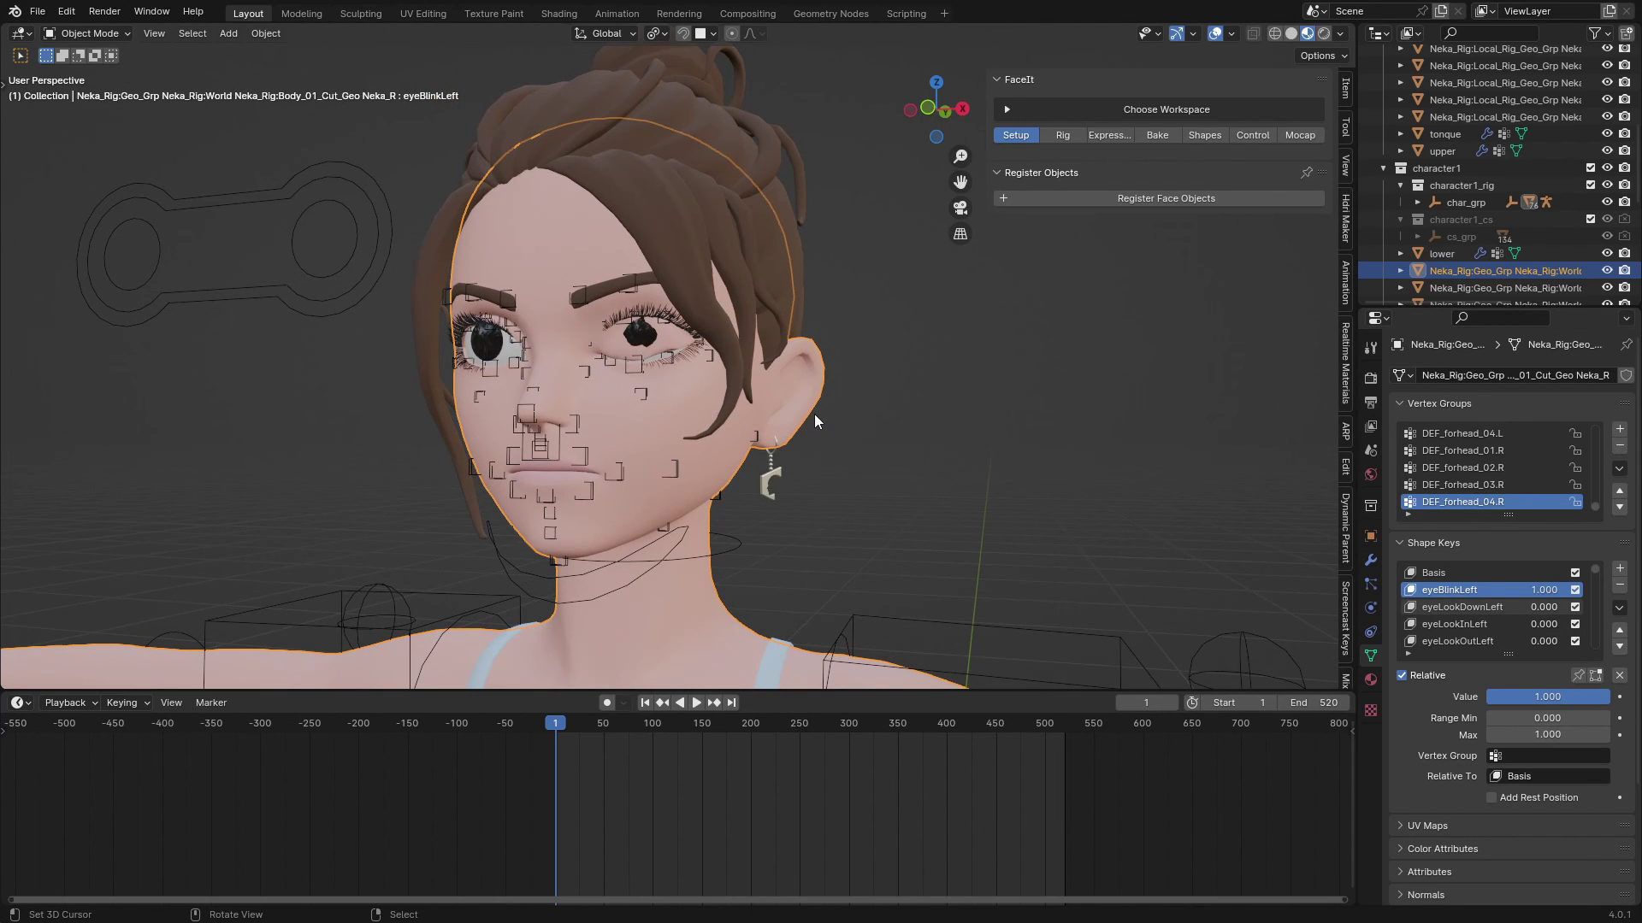
scroll(597, 329, "up", 2)
middle_click_drag(597, 329, 560, 342)
scroll(589, 370, "up", 2)
scroll(588, 371, "down", 2)
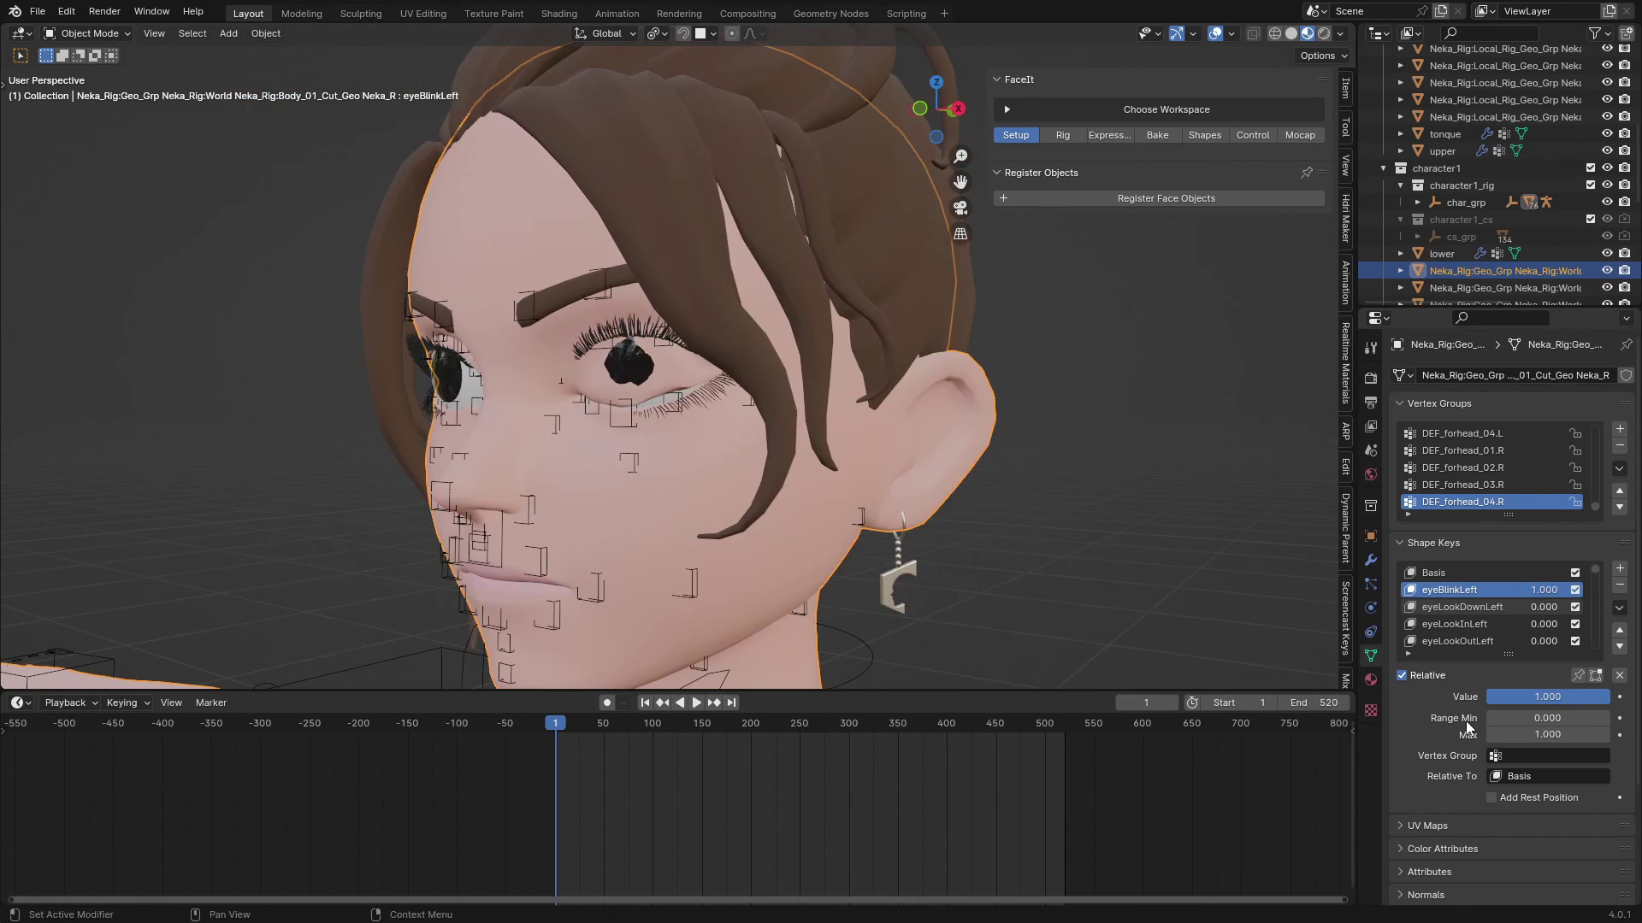
mouse_move(1501, 696)
left_mouse_down()
mouse_move(1426, 696)
mouse_move(1501, 696)
left_mouse_up()
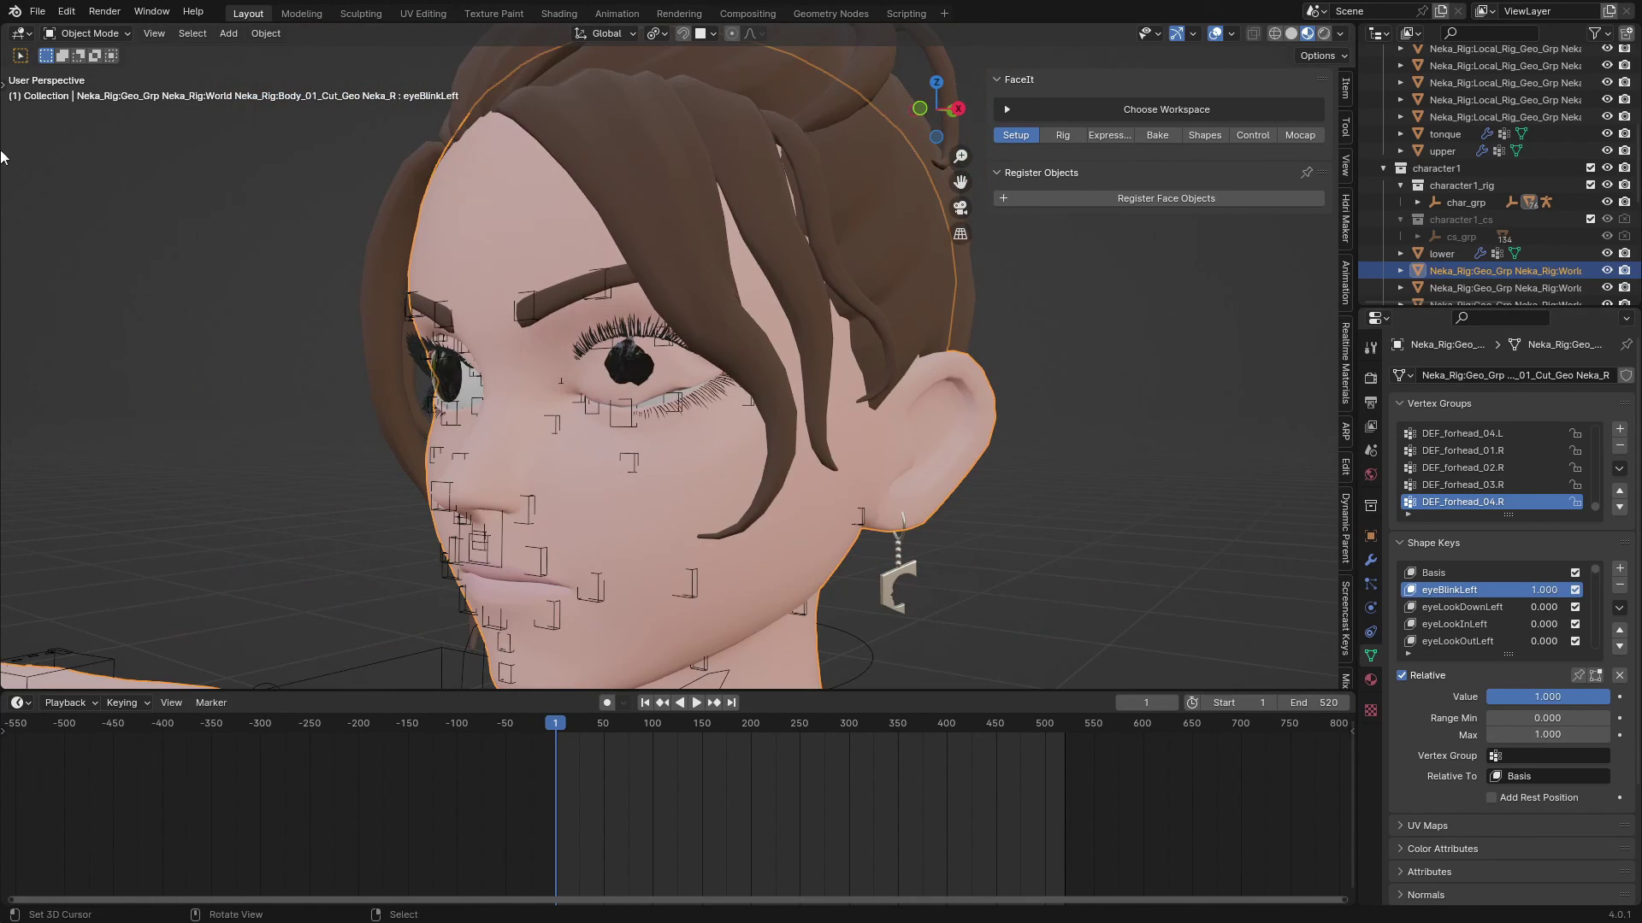
Switch the body mesh to Sculpt Mode with the Grab brush and turn off X-axis symmetry
left_click(88, 34)
left_click(94, 90)
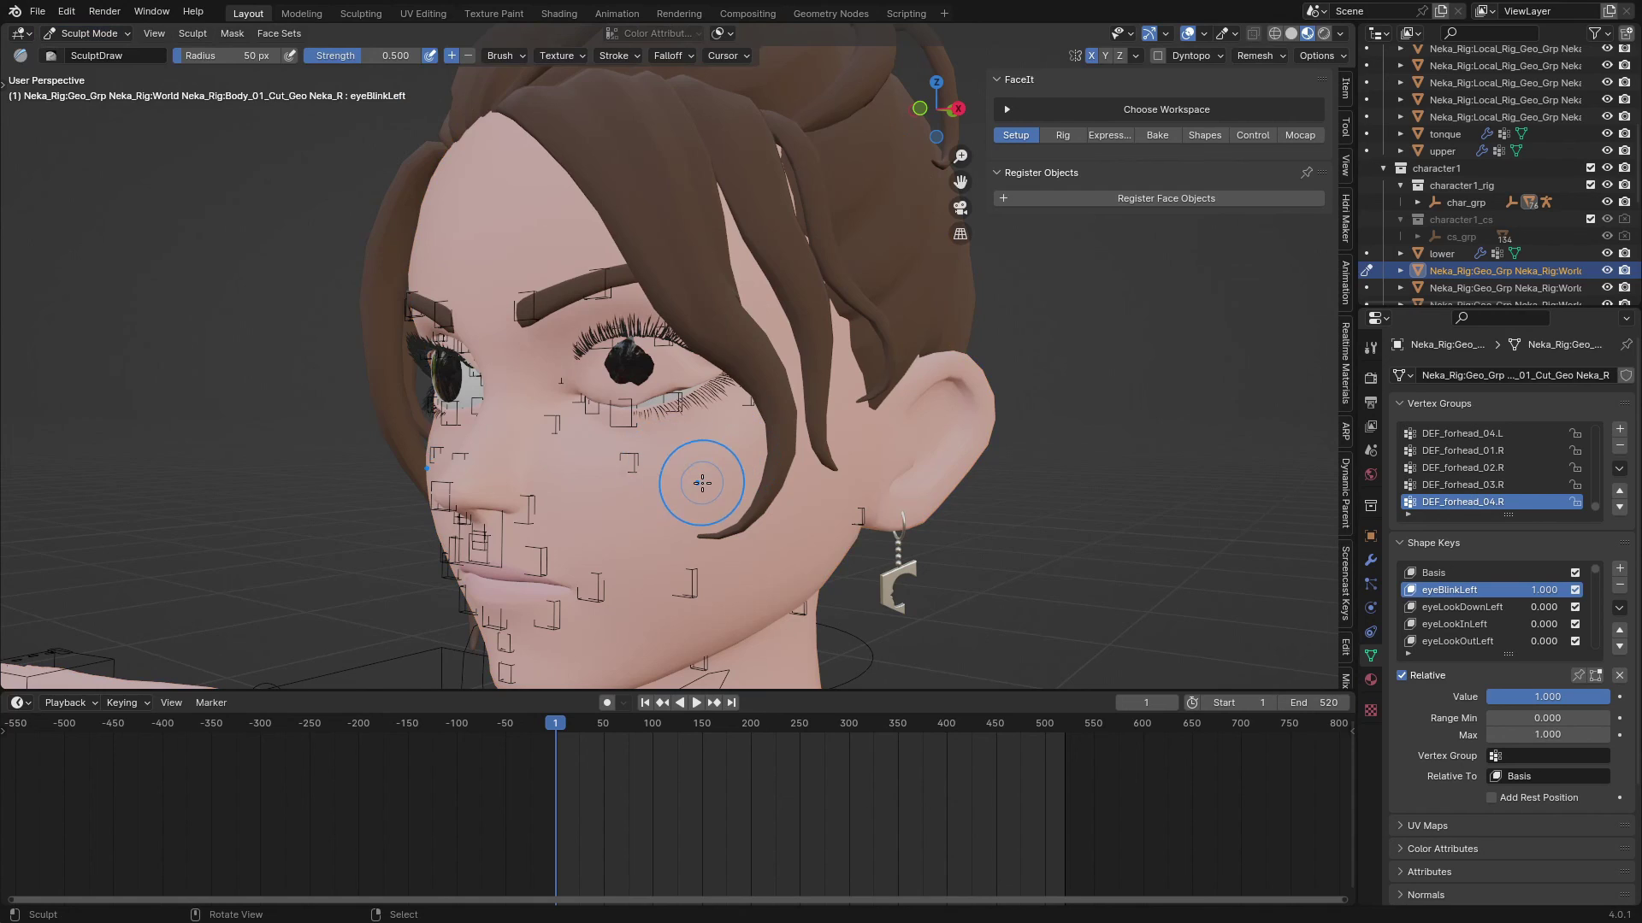
key("g")
middle_click_drag(715, 484, 587, 432)
scroll(480, 404, "up", 2)
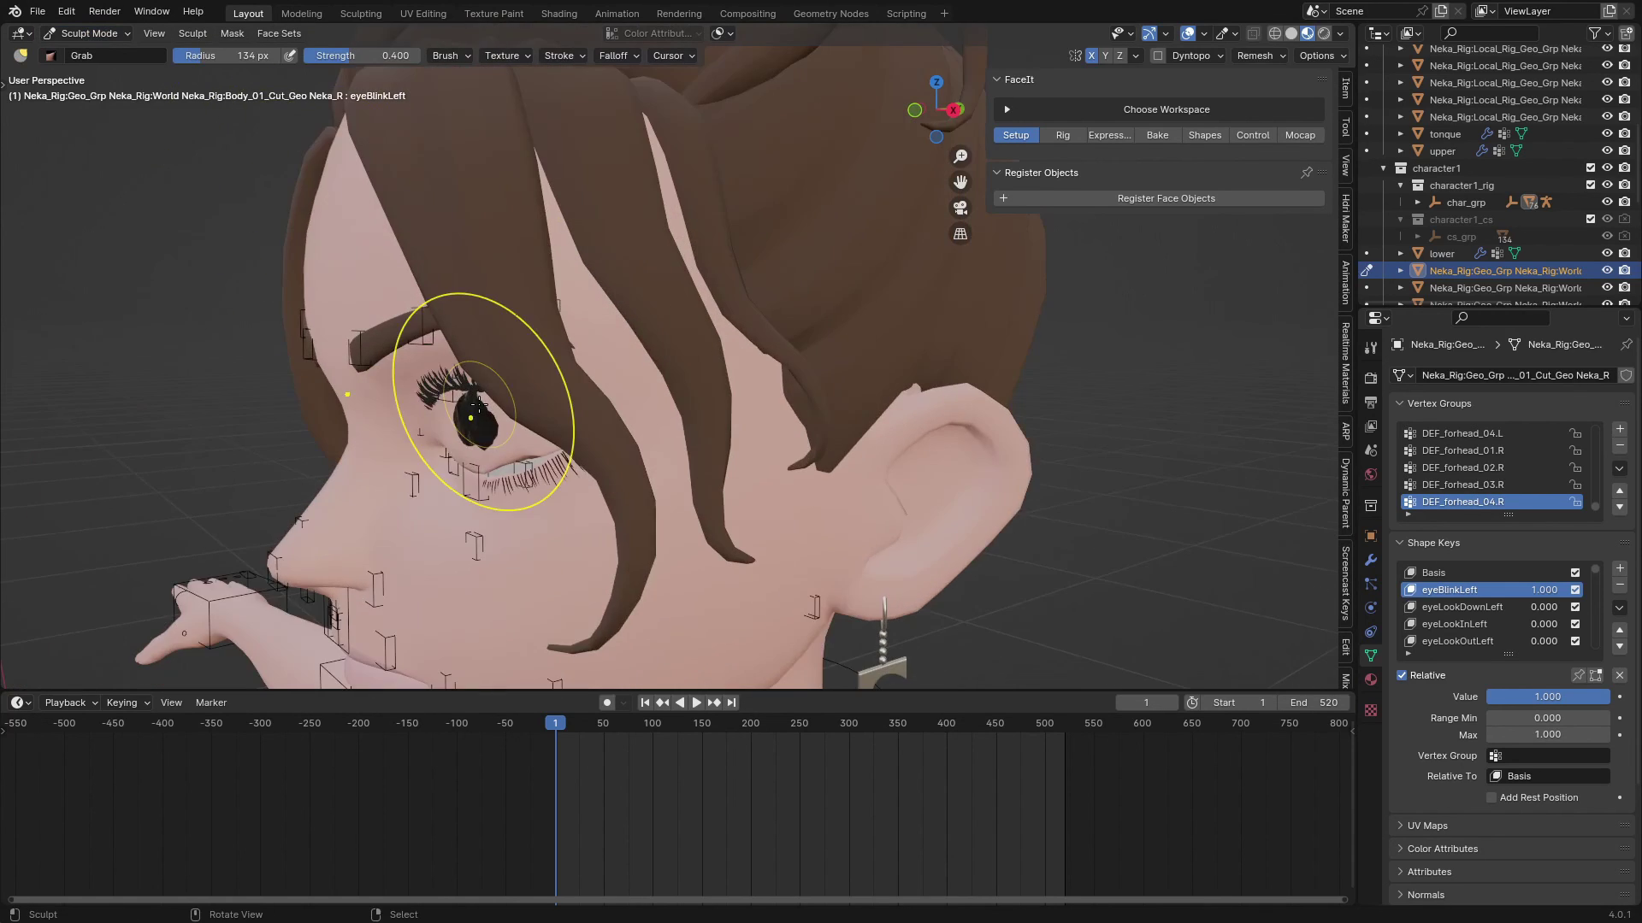
scroll(481, 404, "up", 3)
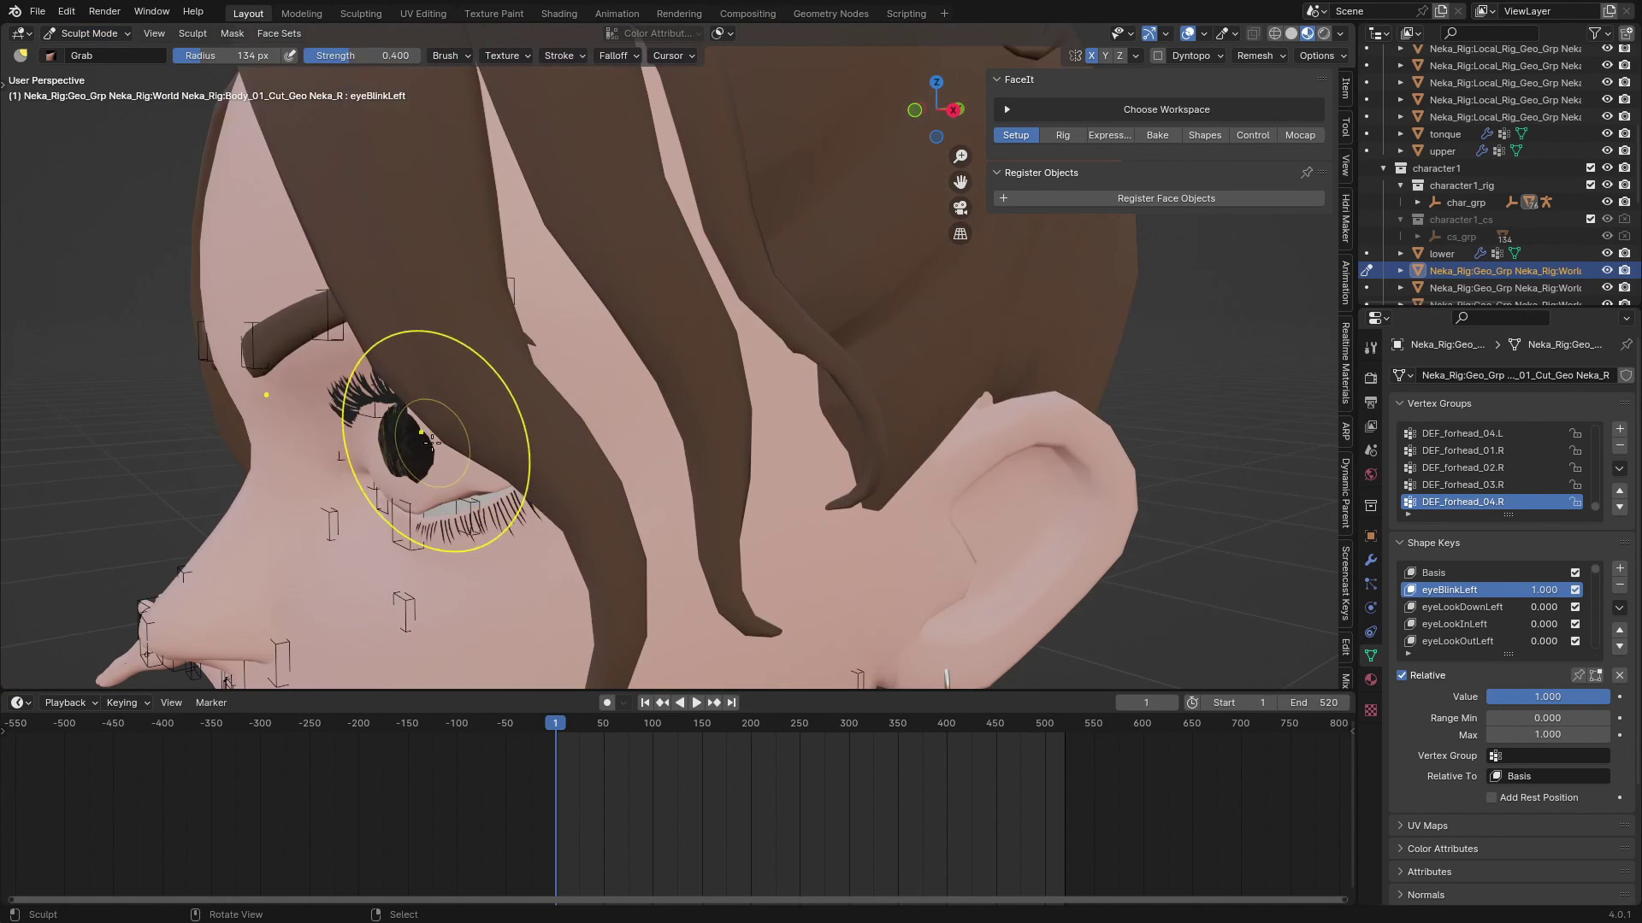
left_click(1094, 56)
Pull the closed left eyelid outward with the Grab brush until it covers the eyeball
middle_click_drag(409, 456, 405, 444)
left_click_drag(406, 444, 371, 445)
middle_click_drag(371, 444, 476, 459)
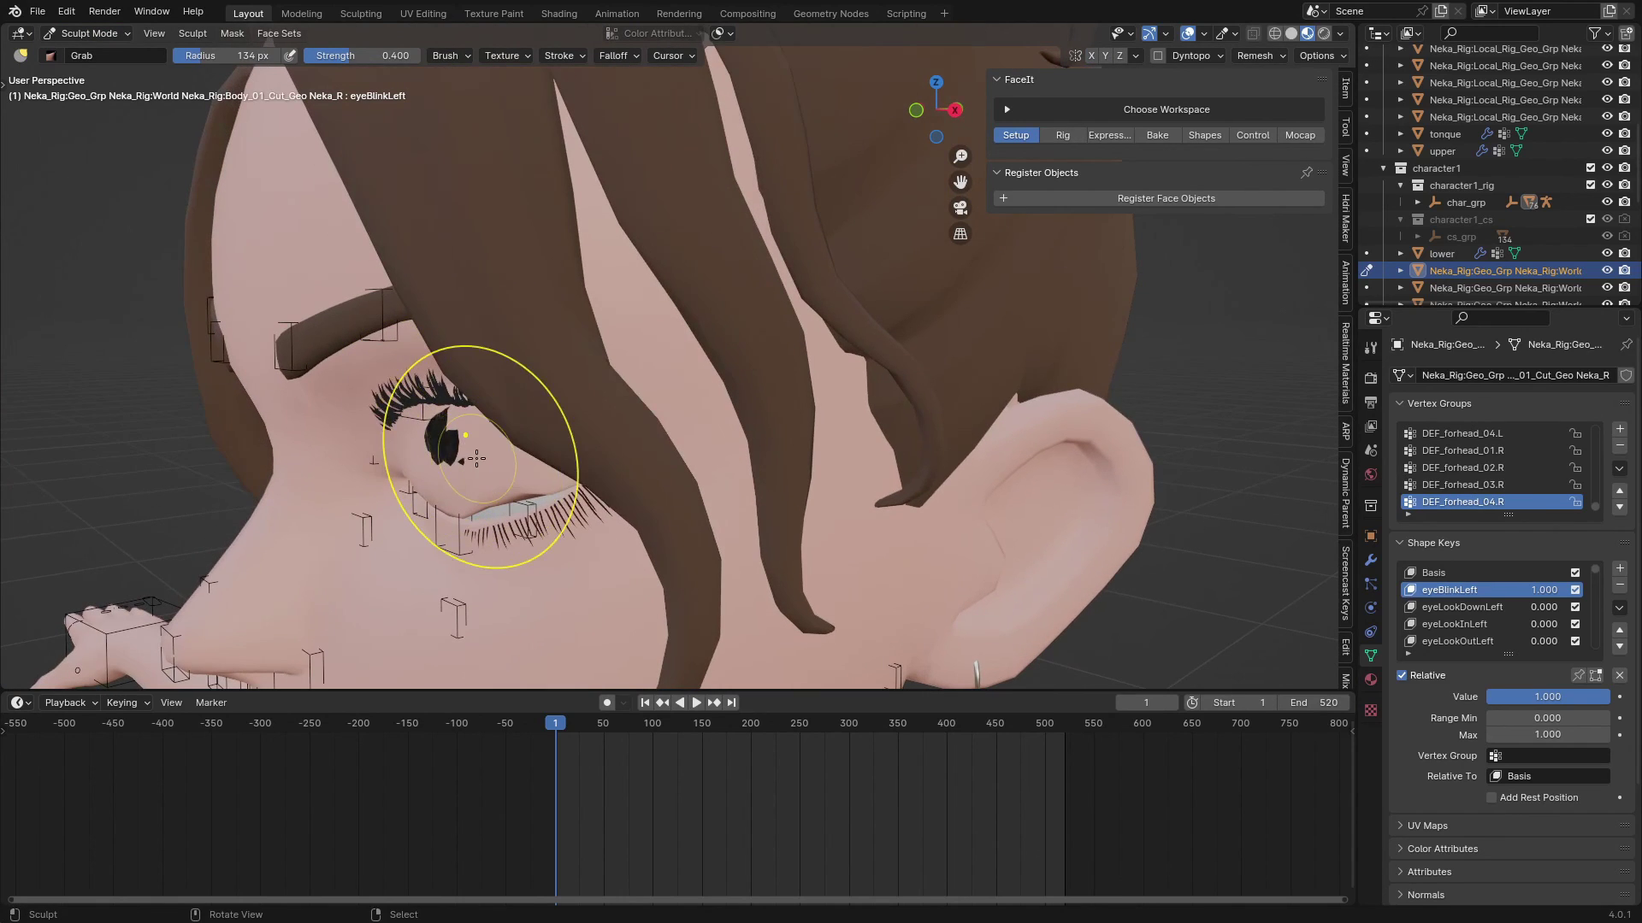
left_click_drag(476, 460, 412, 441)
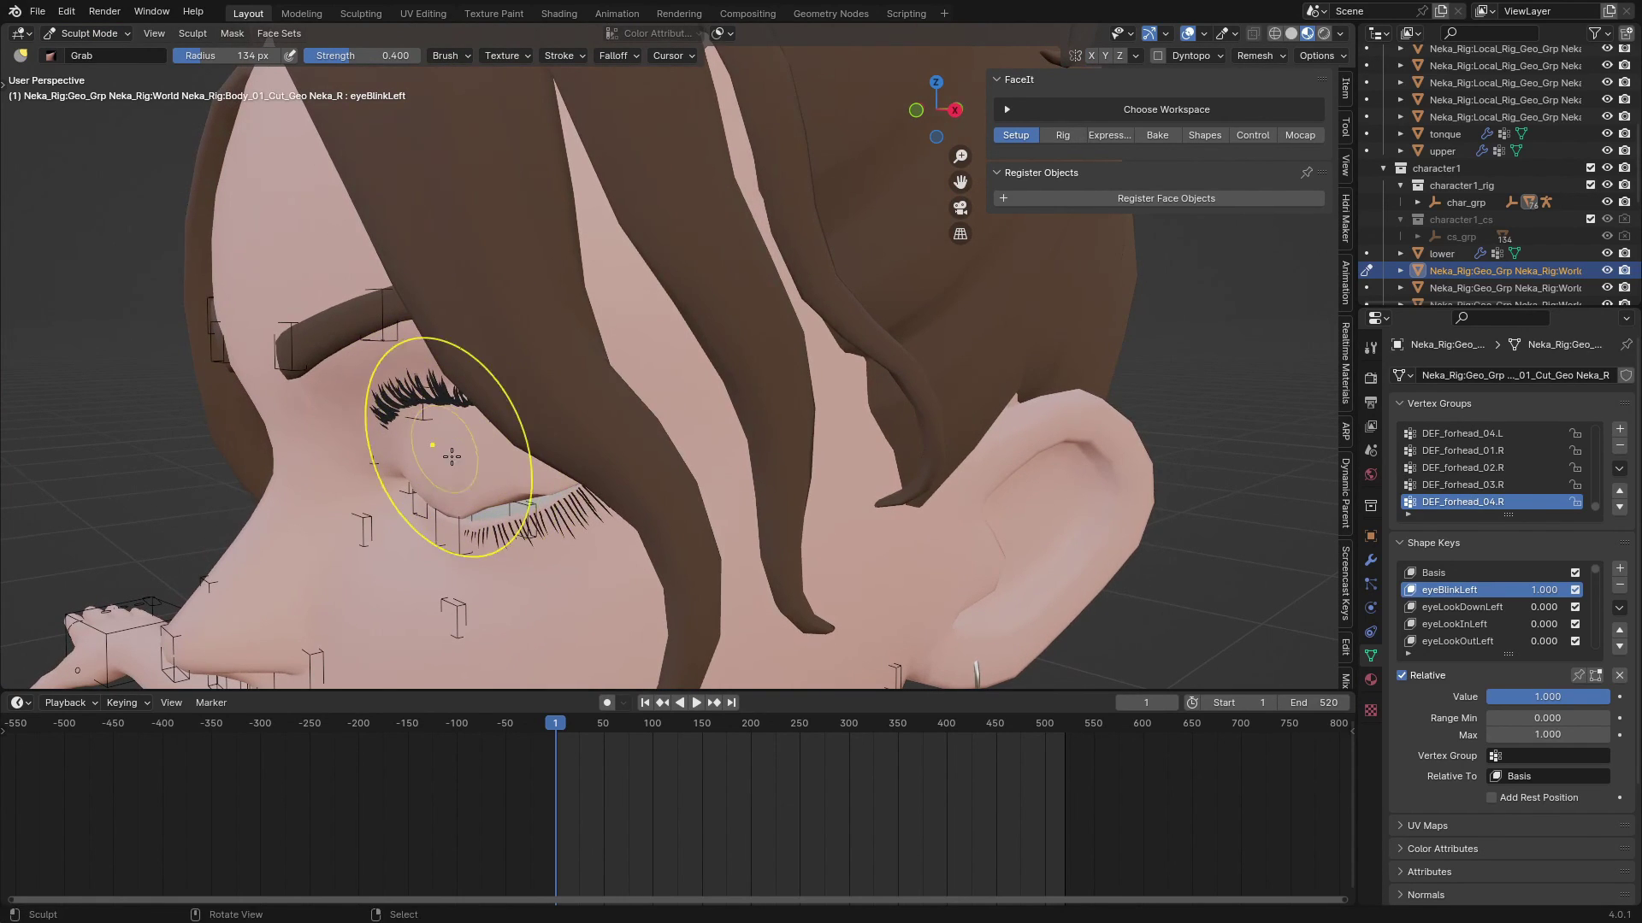
middle_click_drag(564, 440, 727, 451)
Reset the eyeBlinkLeft shape key to 0 and return the body mesh to Object Mode
left_click_drag(1573, 697, 1486, 697)
left_click(85, 32)
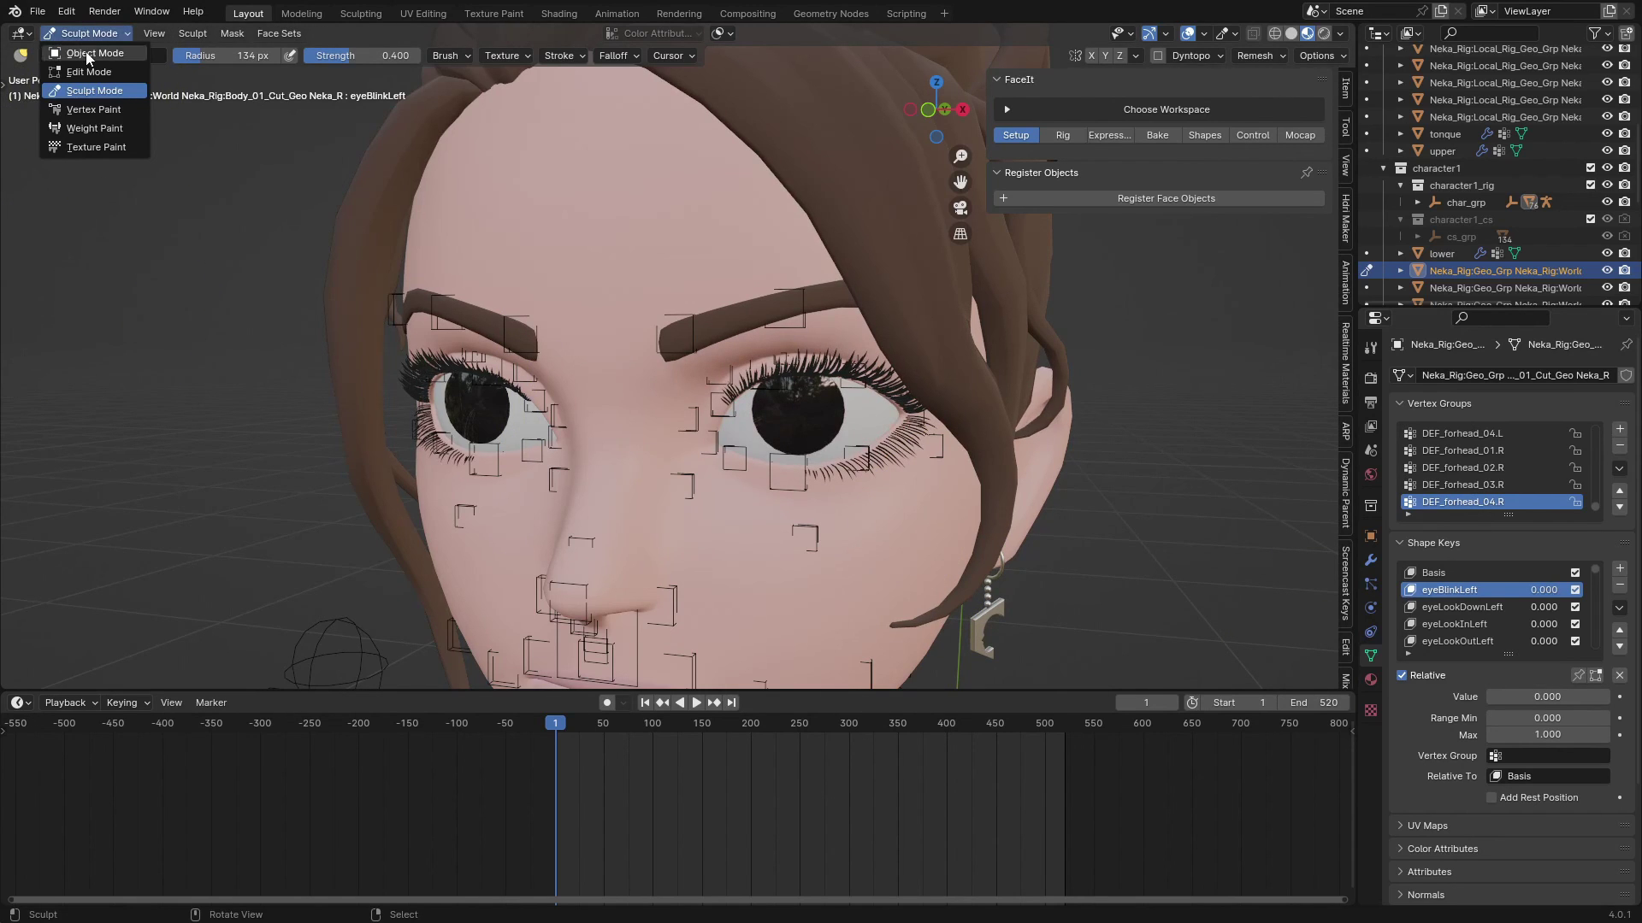
left_click(86, 54)
scroll(997, 440, "down", 5)
scroll(810, 363, "down", 2)
middle_click_drag(810, 363, 741, 421, "shift")
scroll(762, 428, "down", 4)
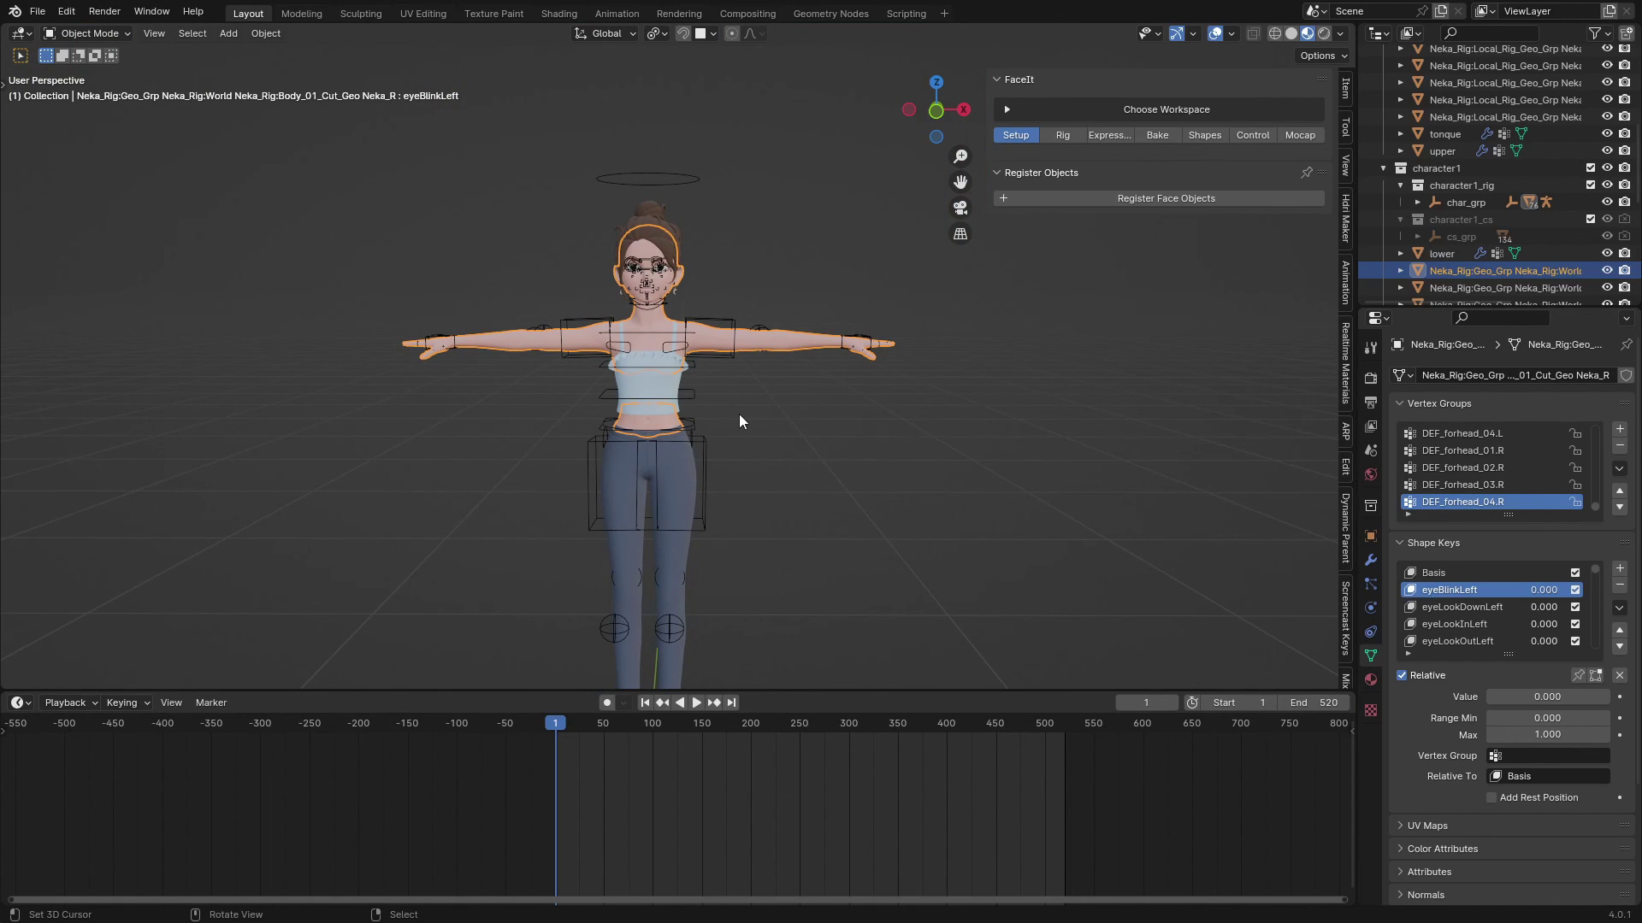
scroll(741, 417, "up", 5)
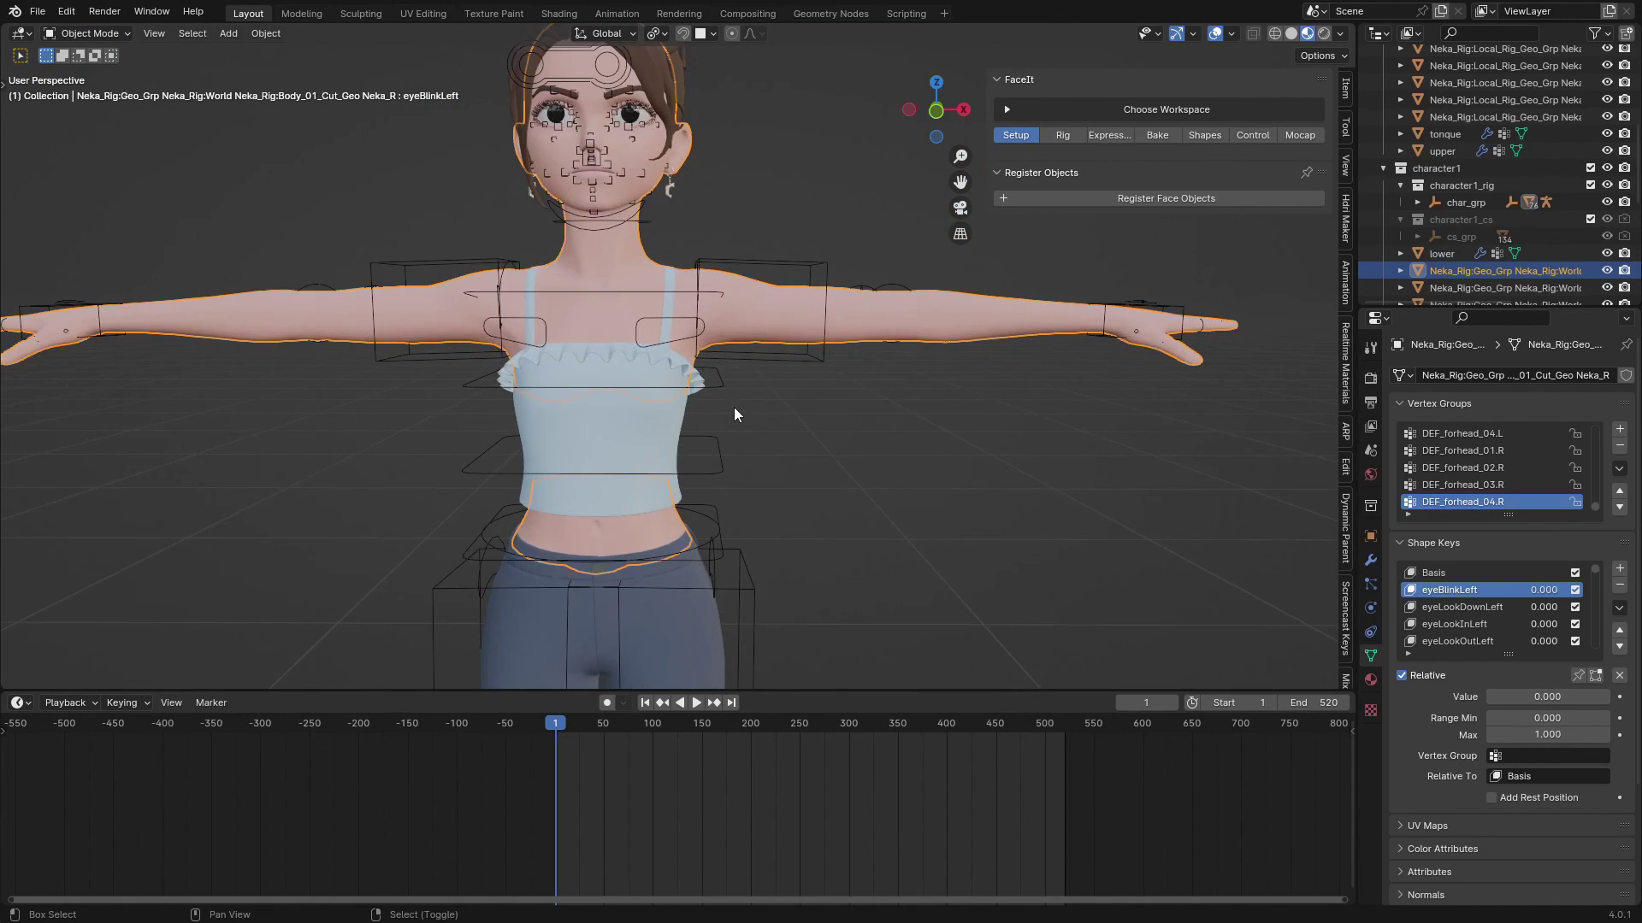
scroll(742, 453, "down", 2)
scroll(747, 501, "up", 4)
middle_click_drag(719, 390, 725, 496, "shift")
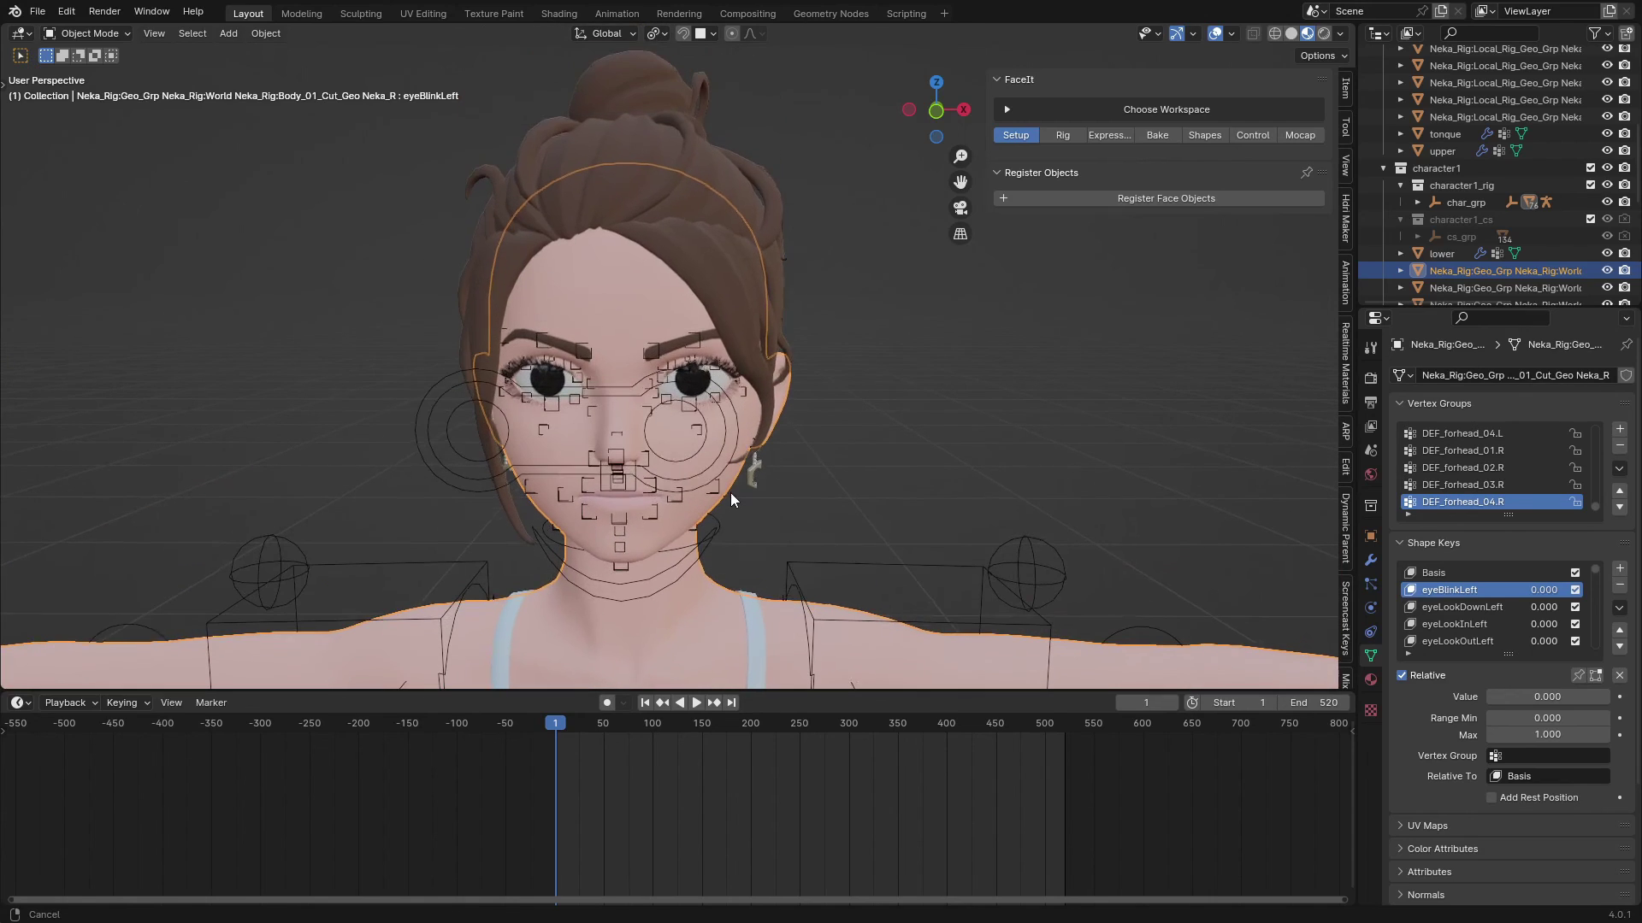